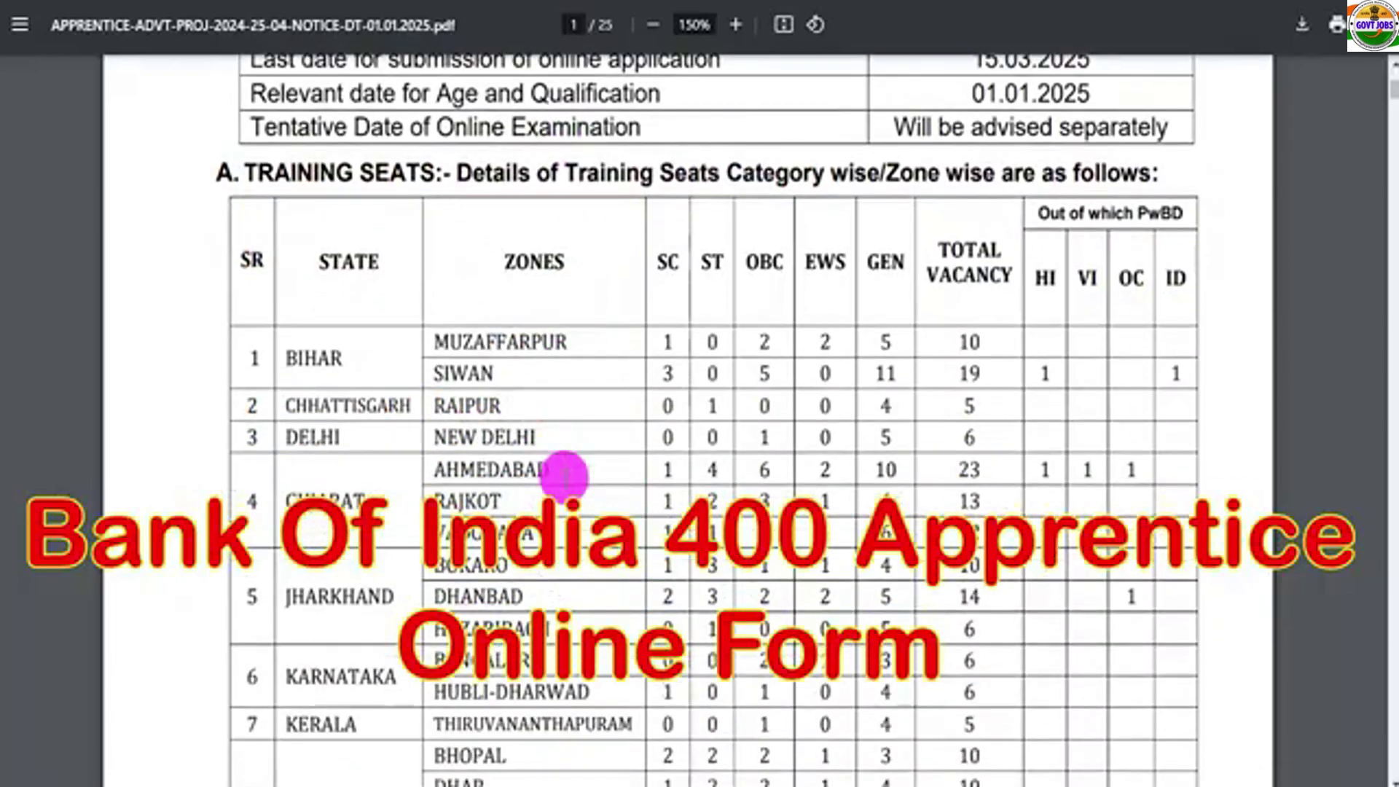
Review the state-wise and zone-wise training seats table on the first two pages of the apprentice notice PDF
scroll(564, 477, "down", 13)
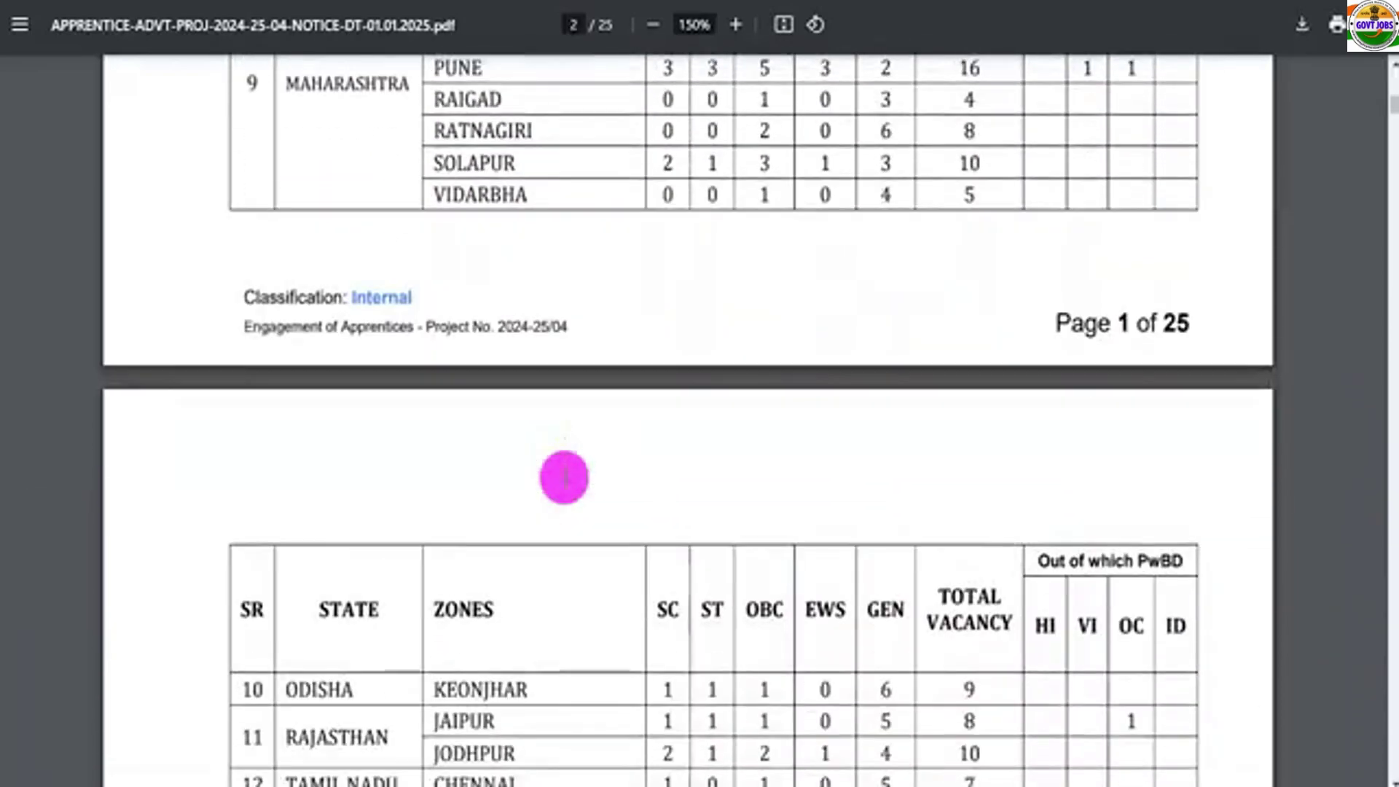
scroll(933, 473, "up", 4)
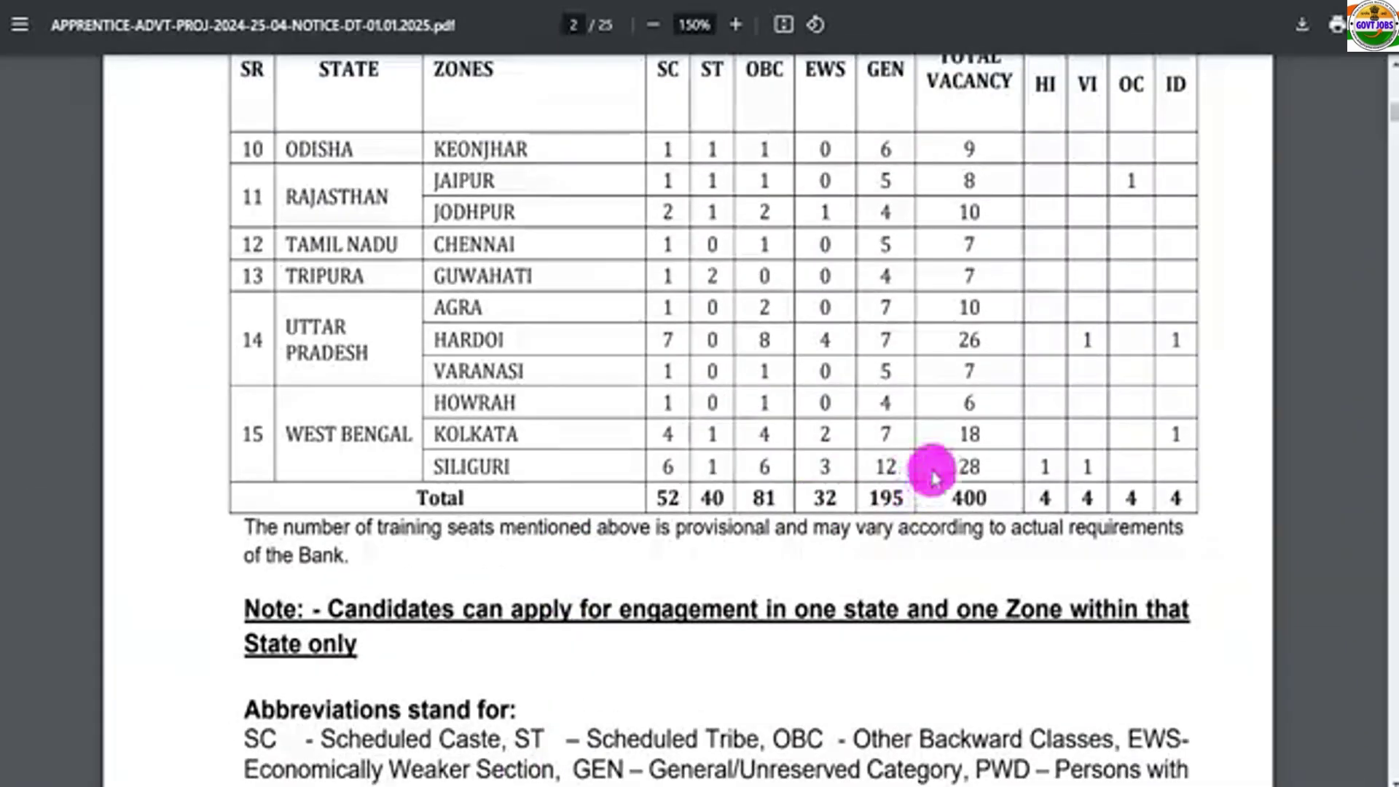
scroll(690, 314, "up", 18)
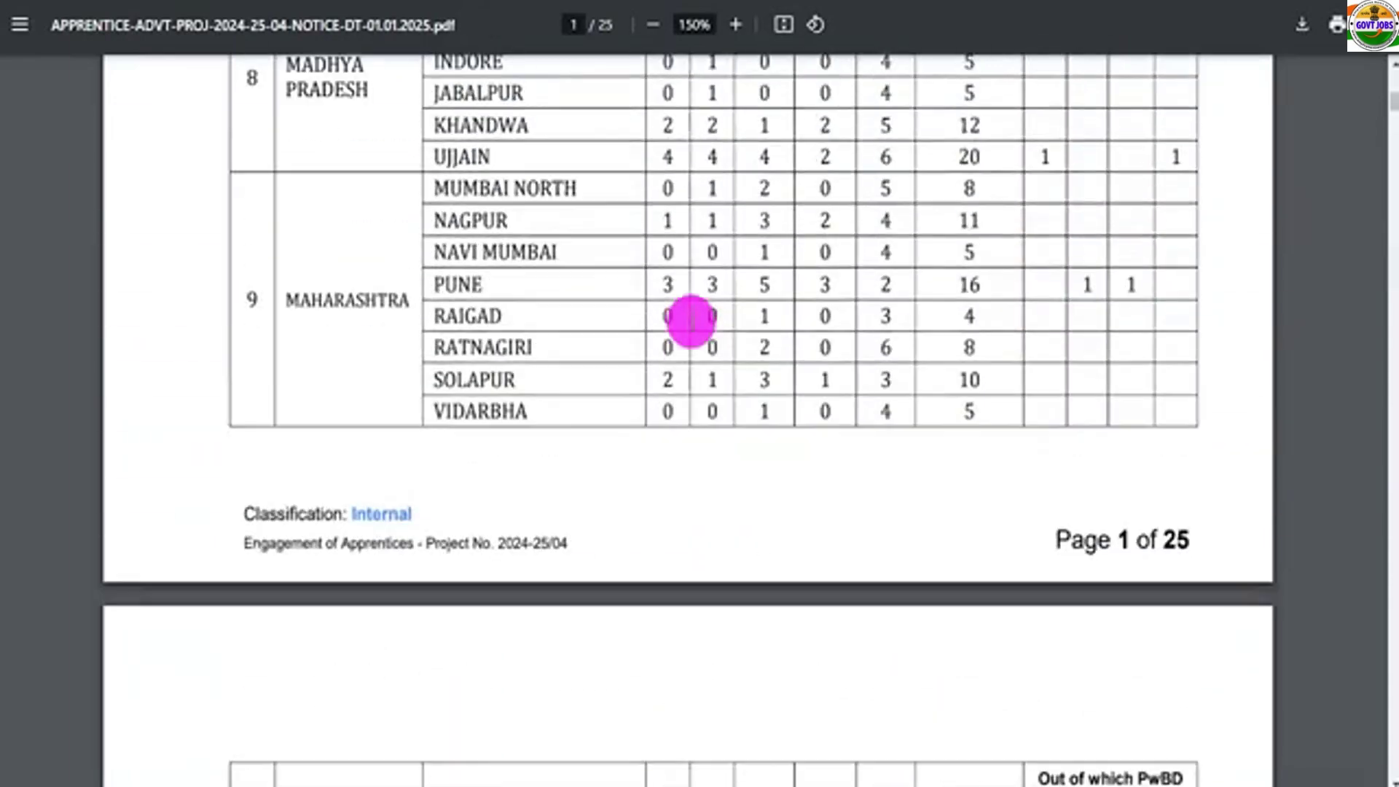
scroll(690, 321, "up", 9)
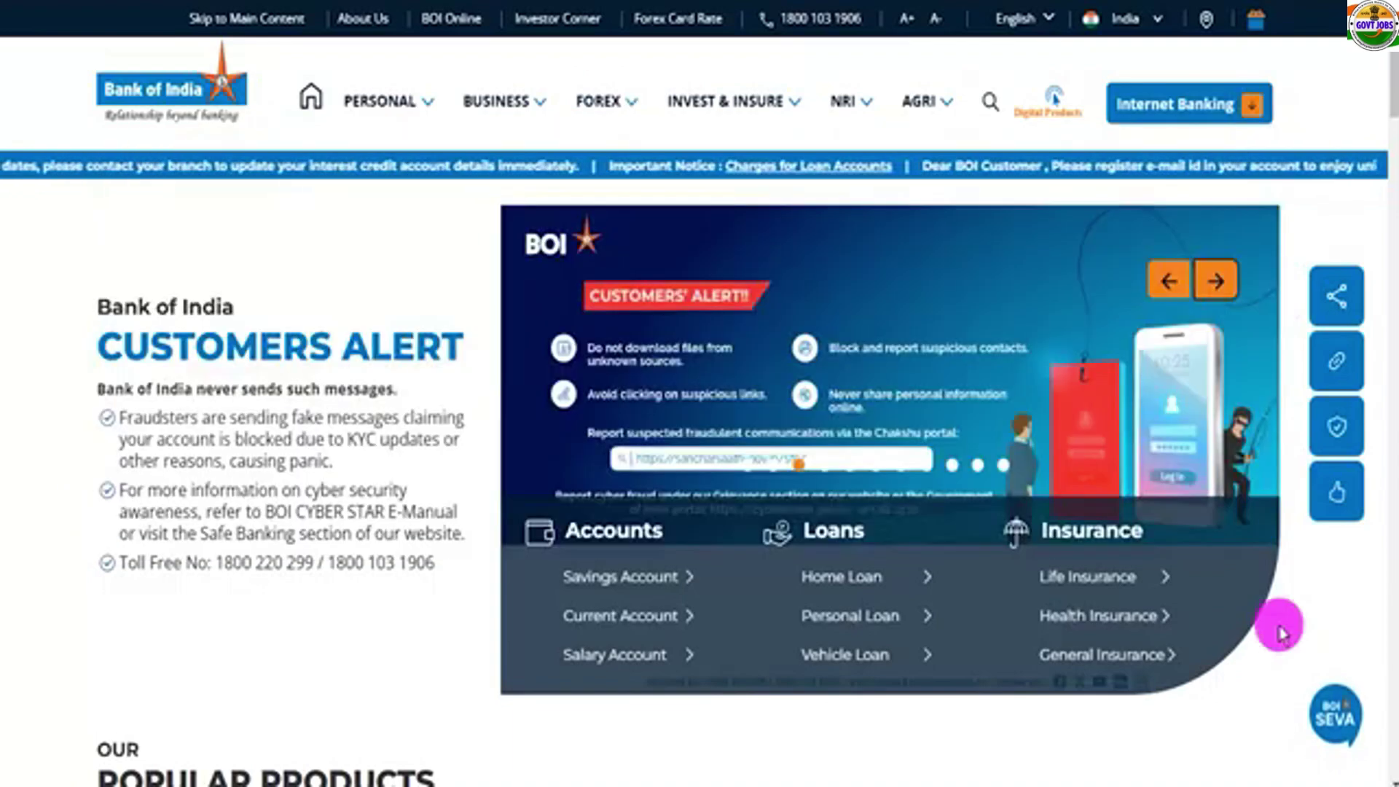
Look through the Bank of India home page from its banner slides down to the footer links
left_click(1218, 280)
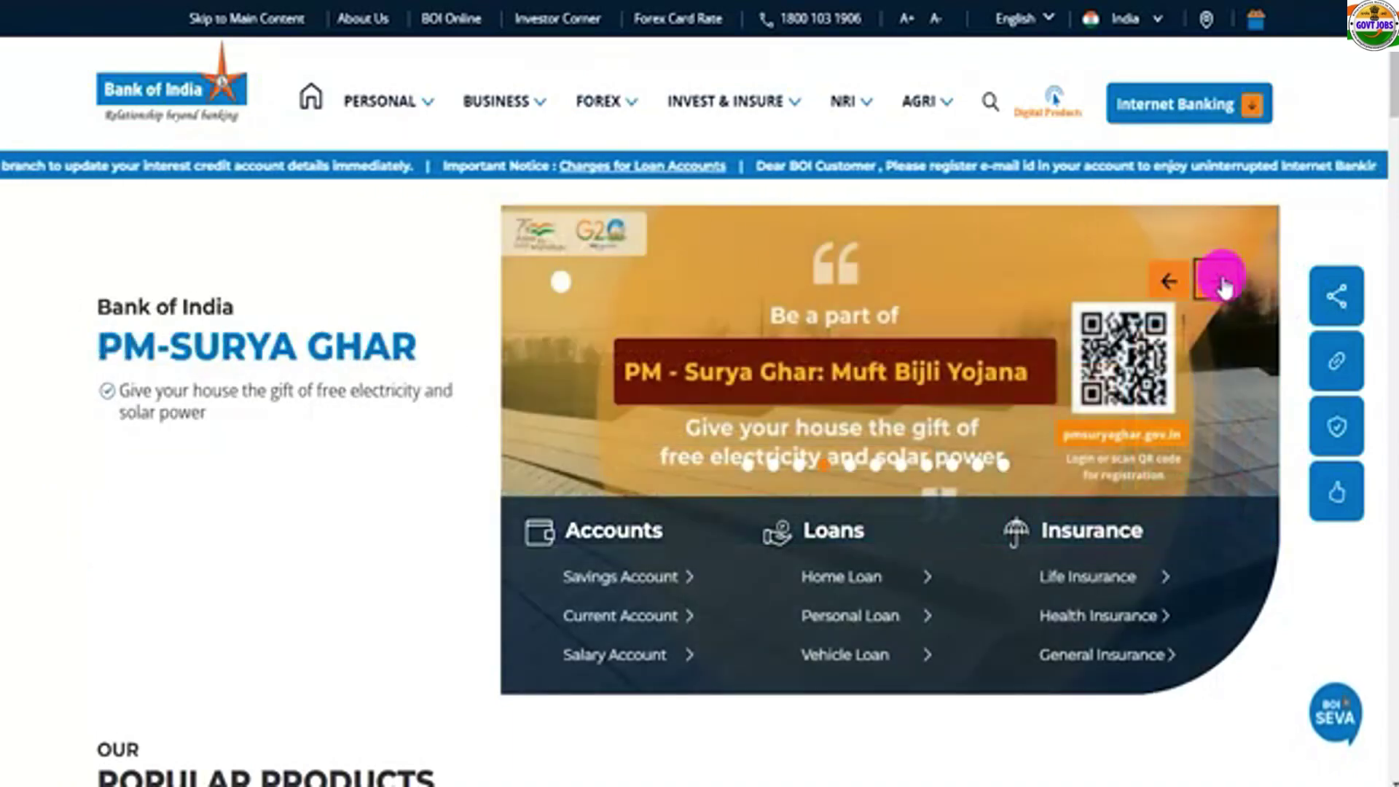
left_click(1221, 281)
scroll(1196, 446, "down", 6)
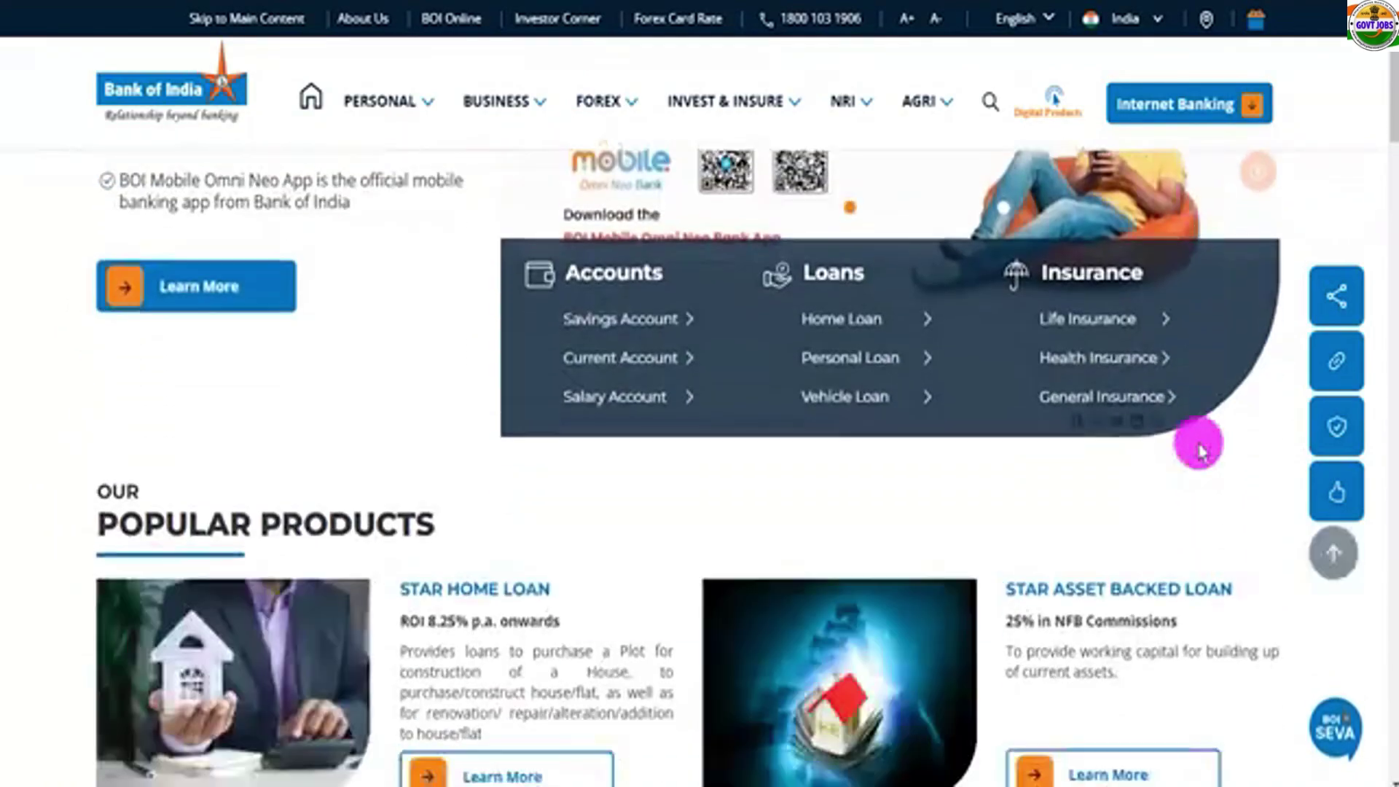
scroll(1198, 449, "down", 9)
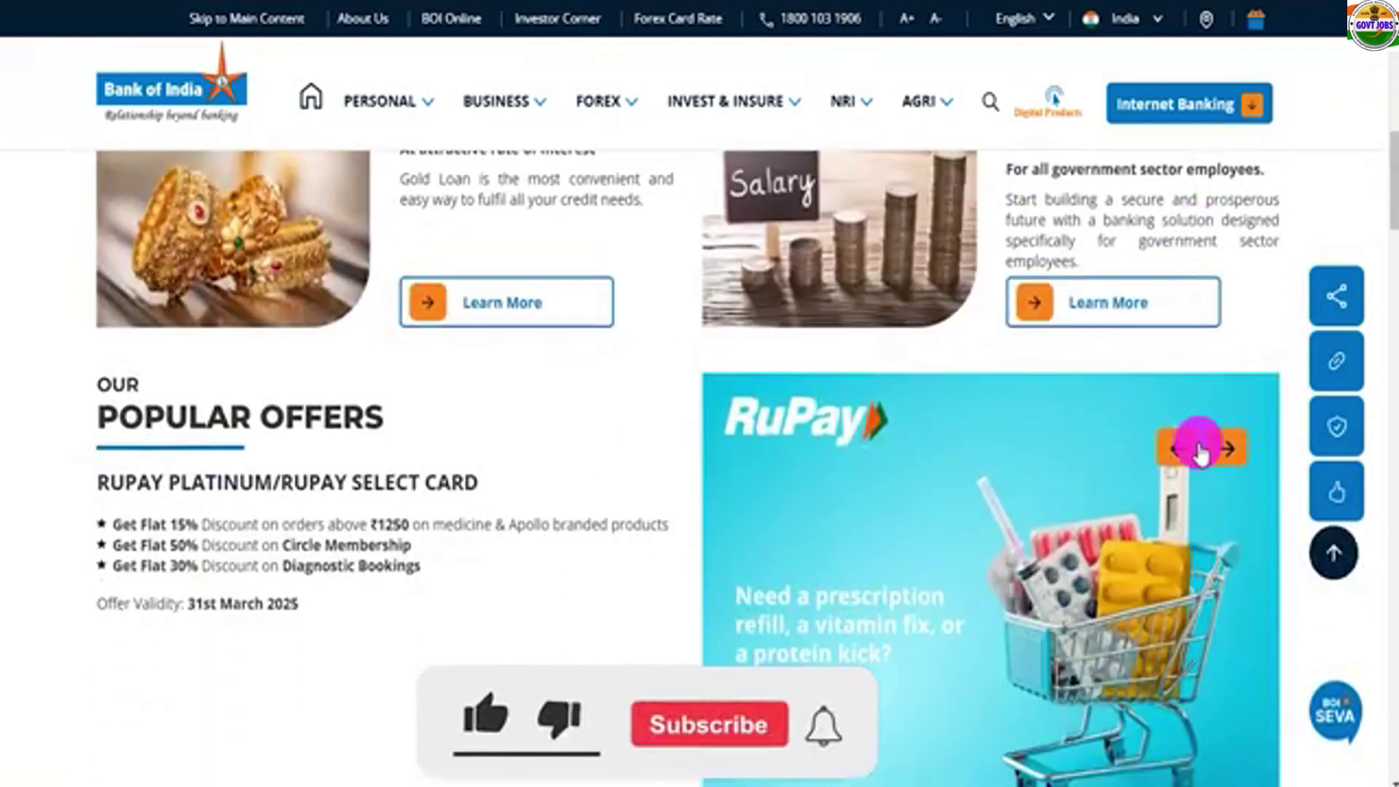
scroll(1198, 449, "down", 10)
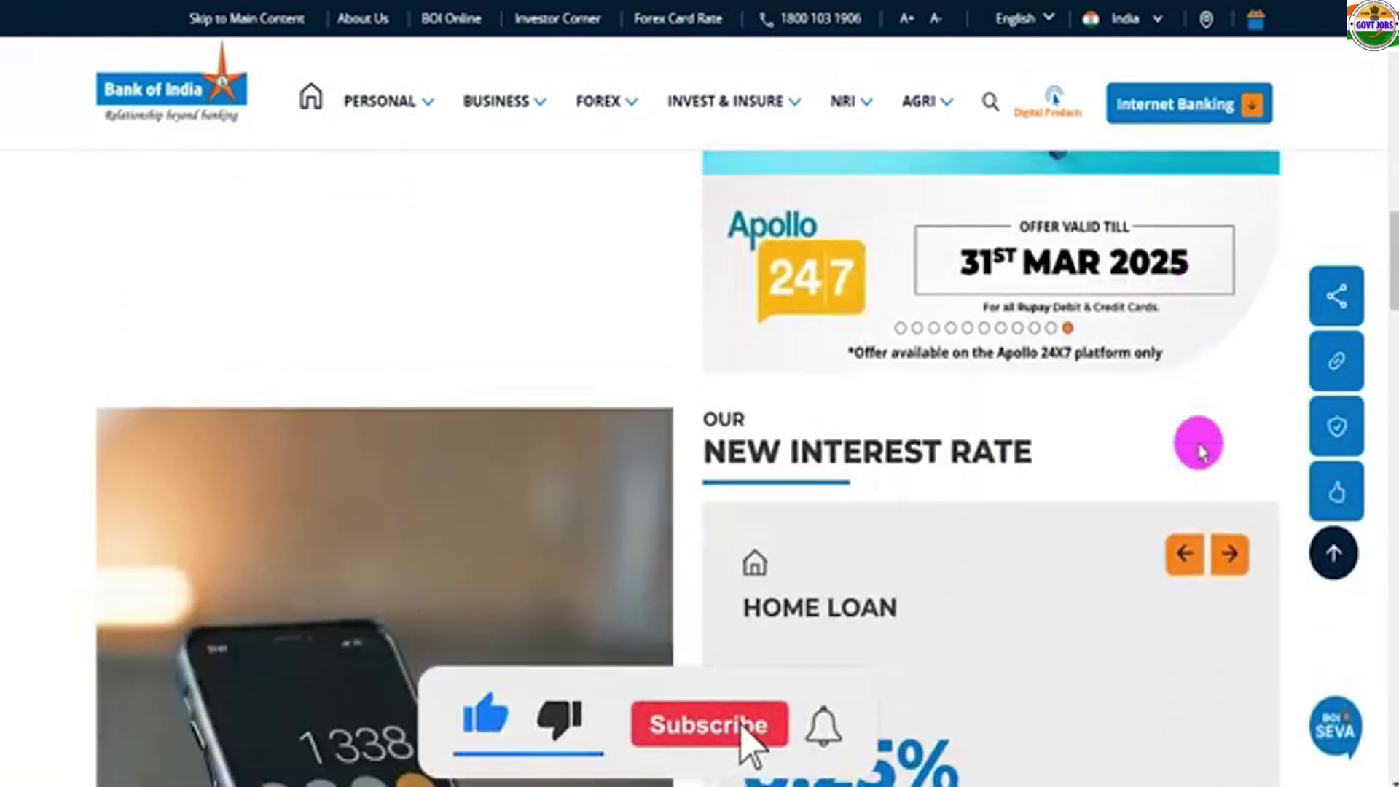
scroll(1198, 449, "down", 6)
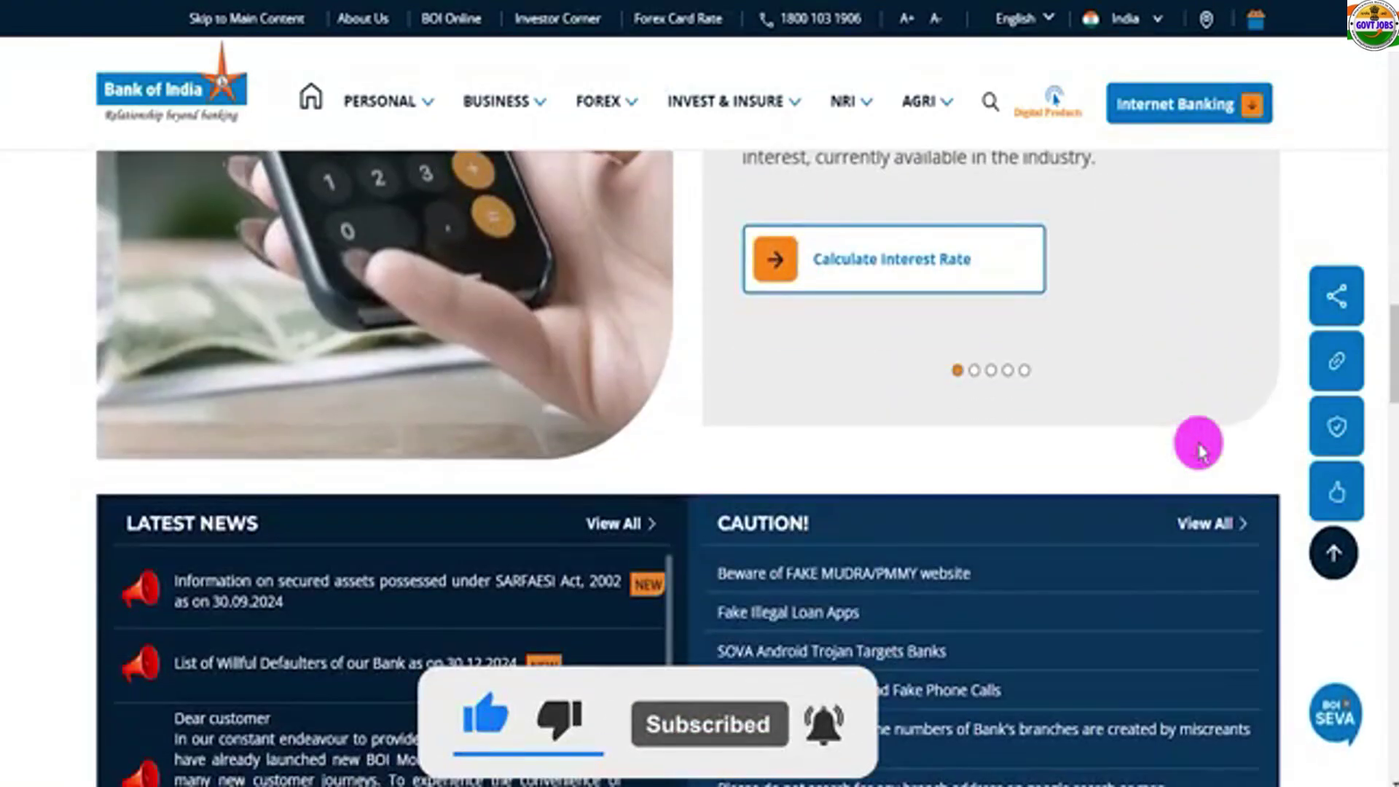
scroll(1198, 449, "down", 3)
scroll(1198, 449, "down", 3)
scroll(1199, 449, "down", 4)
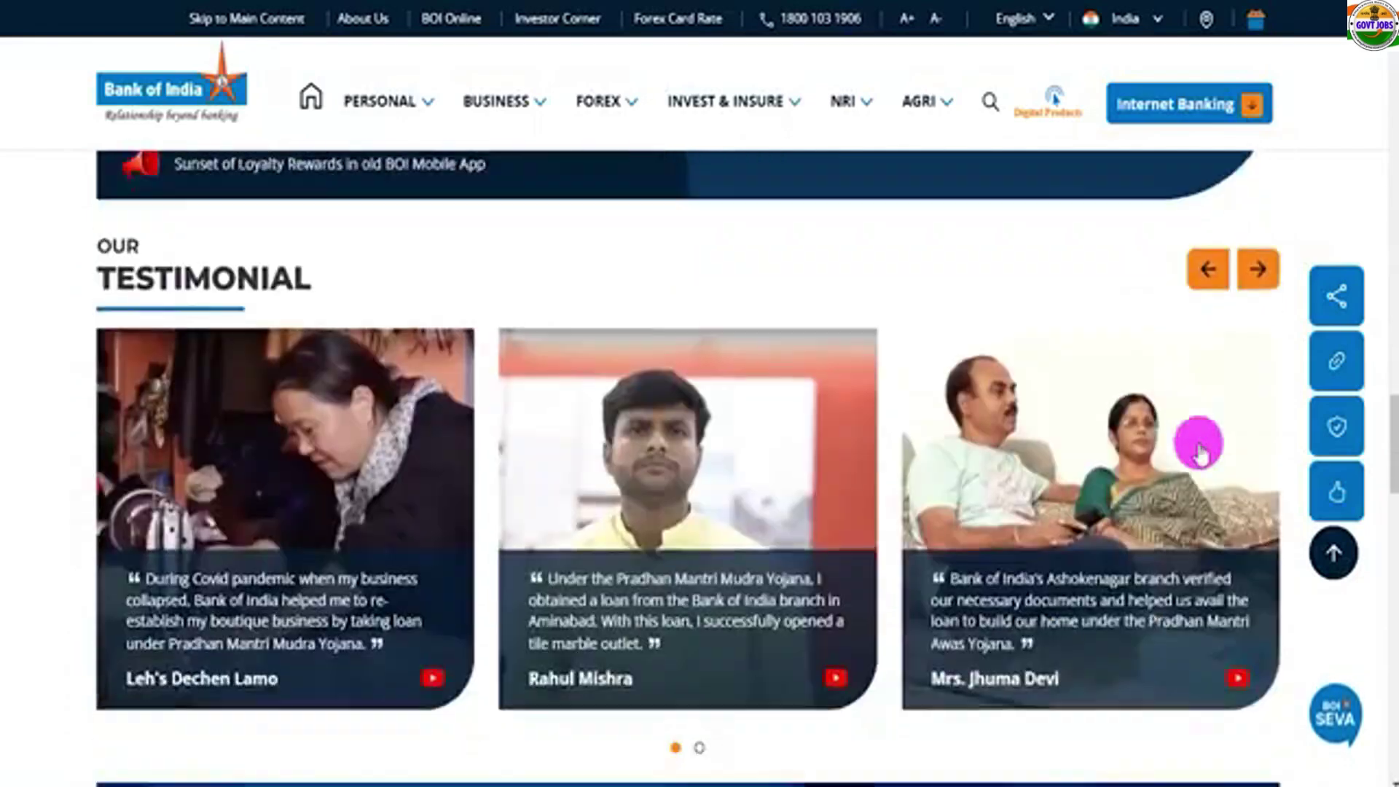
scroll(1198, 450, "down", 4)
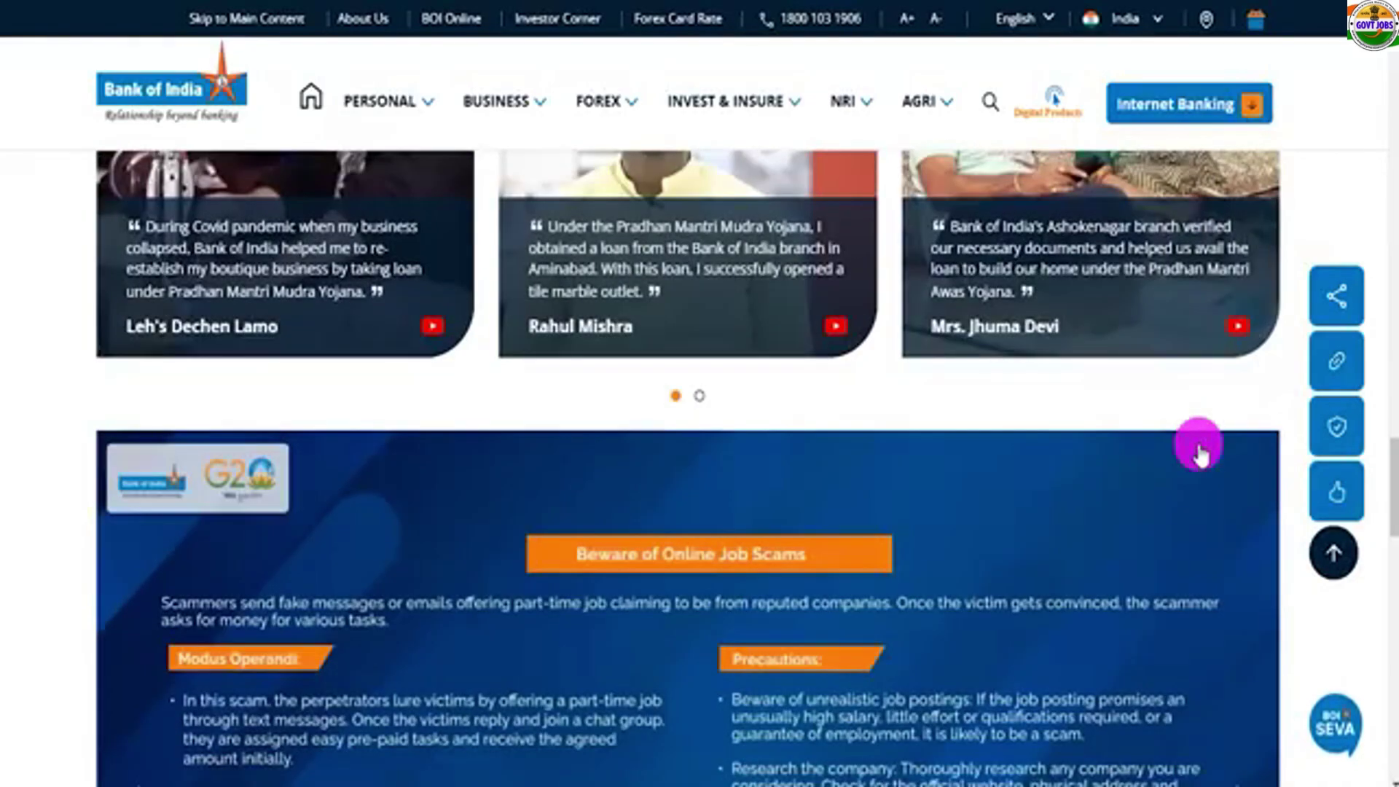
scroll(1198, 450, "down", 4)
scroll(1199, 450, "down", 7)
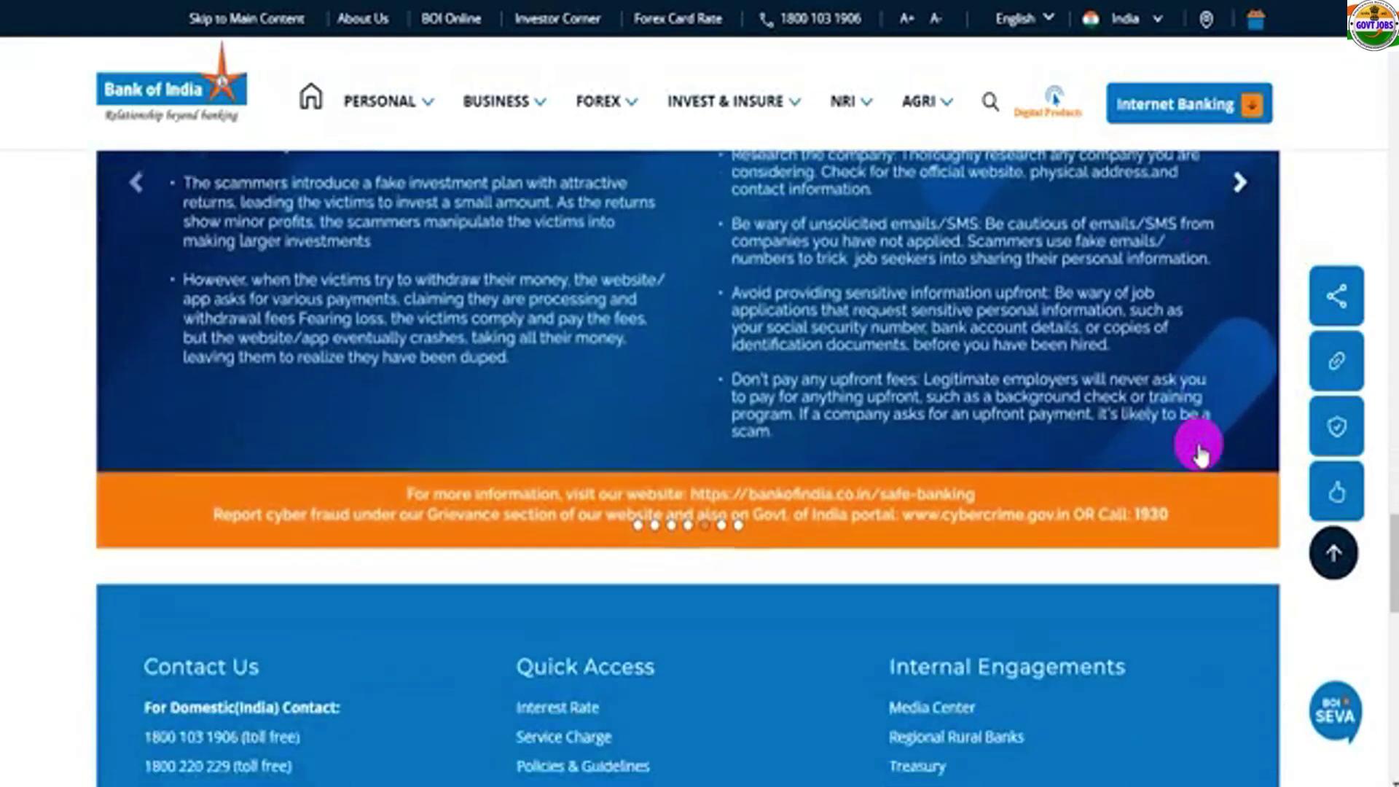
scroll(1198, 449, "down", 7)
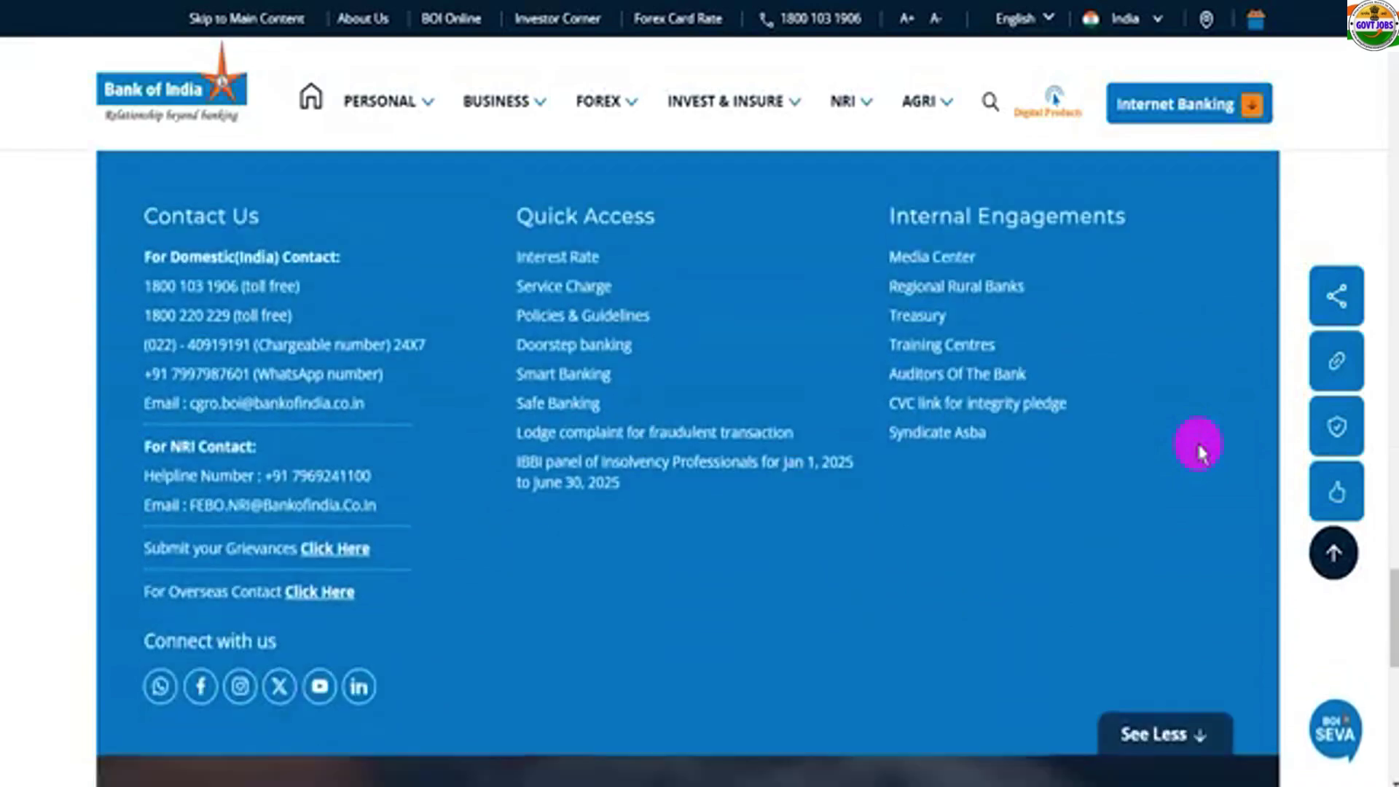
scroll(1198, 450, "down", 2)
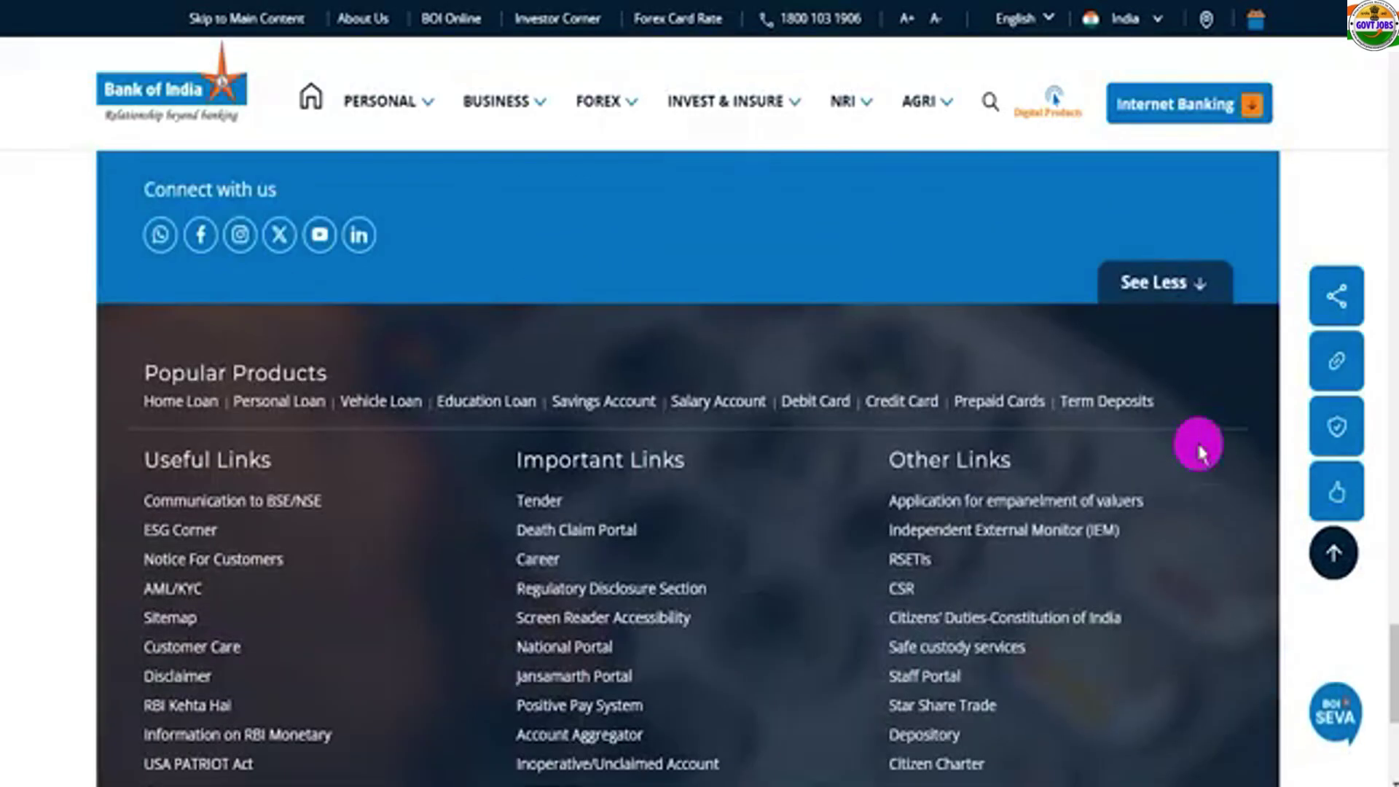
scroll(1198, 449, "down", 6)
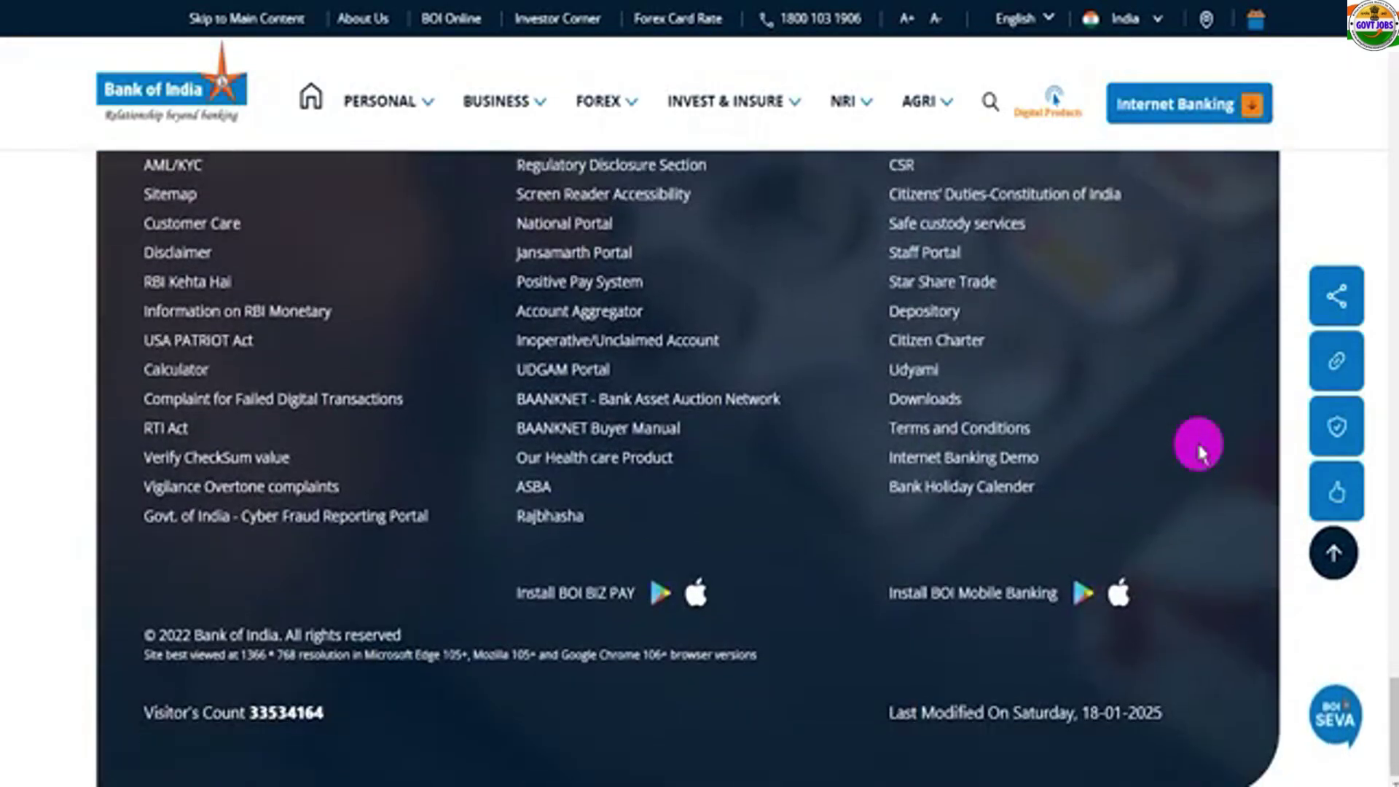
Return through the home page sections to the main banner and advance its slides
scroll(1198, 450, "up", 15)
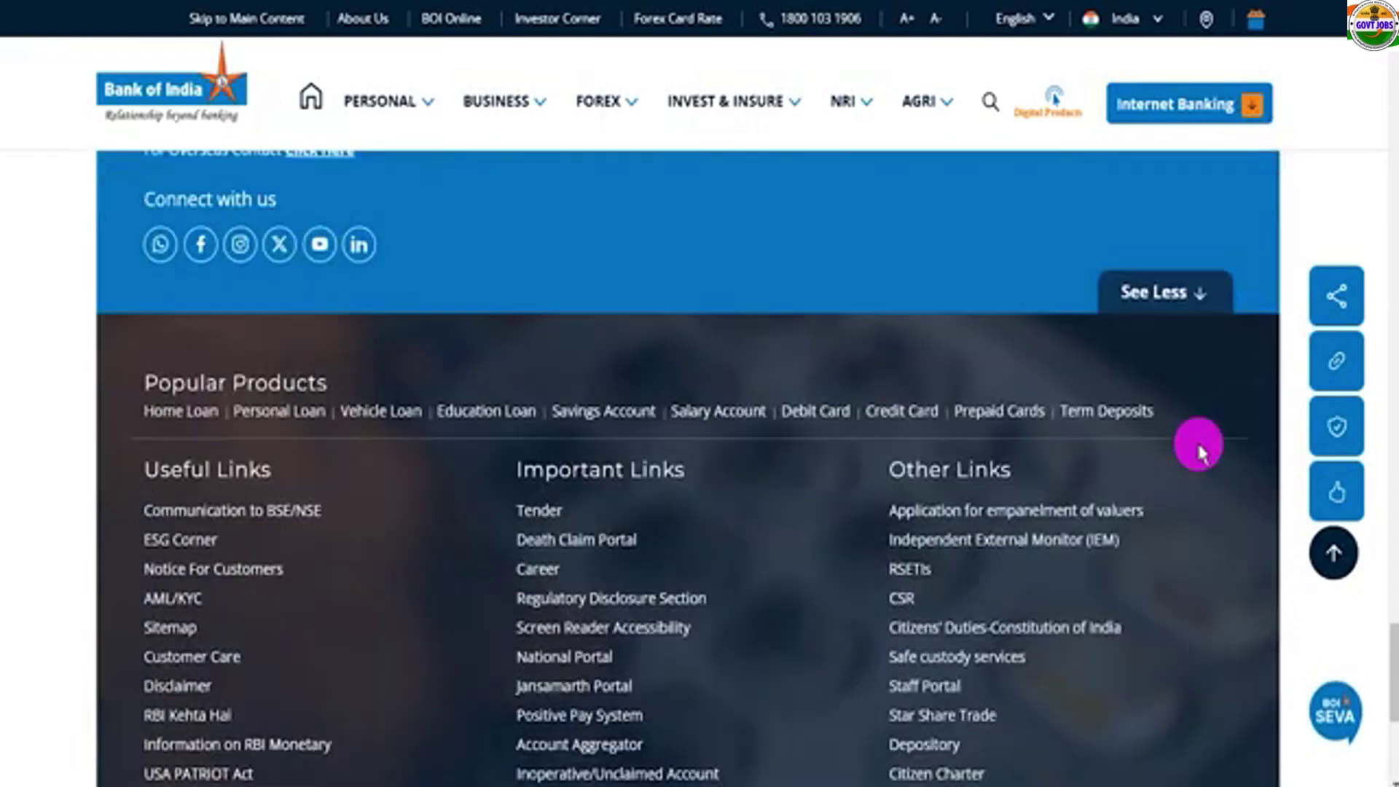
scroll(1198, 449, "up", 9)
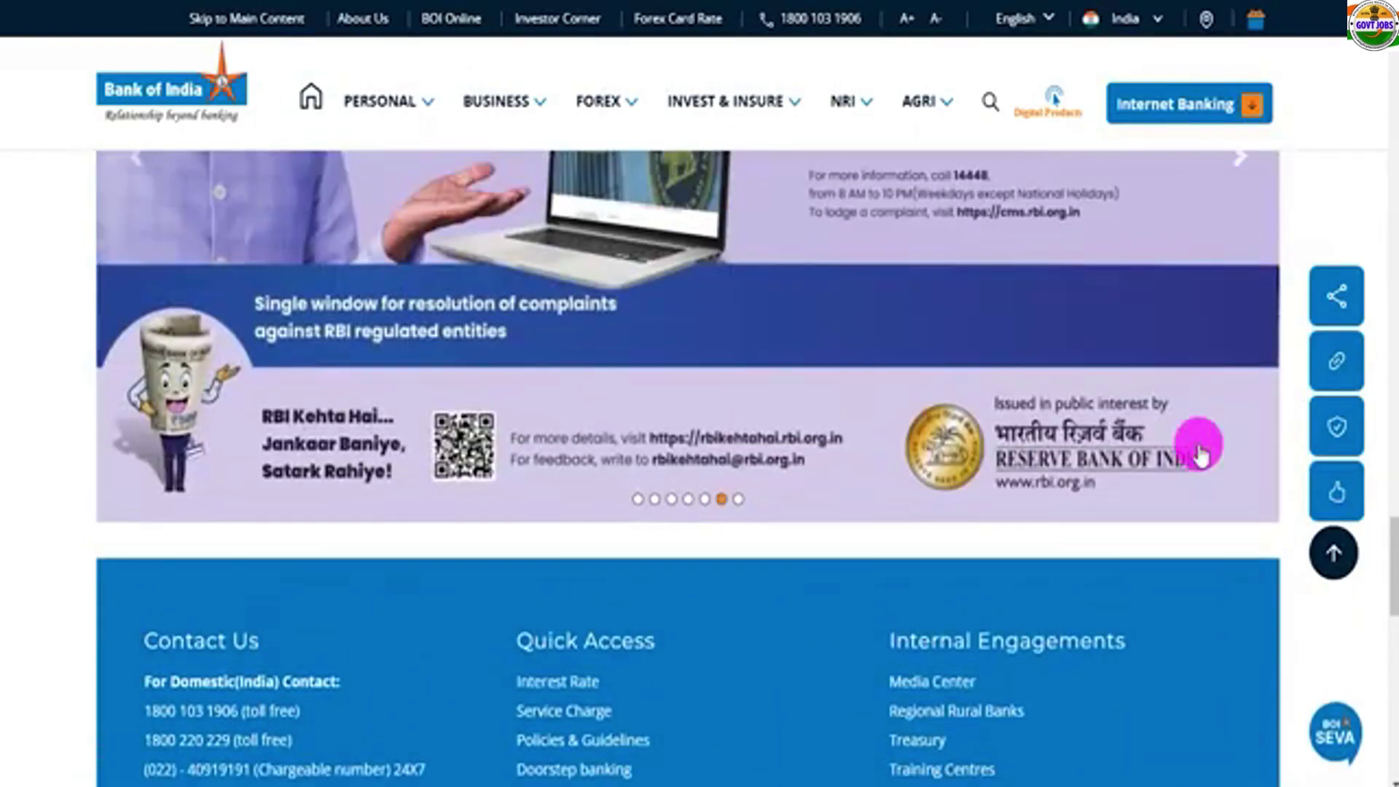
scroll(1198, 449, "up", 15)
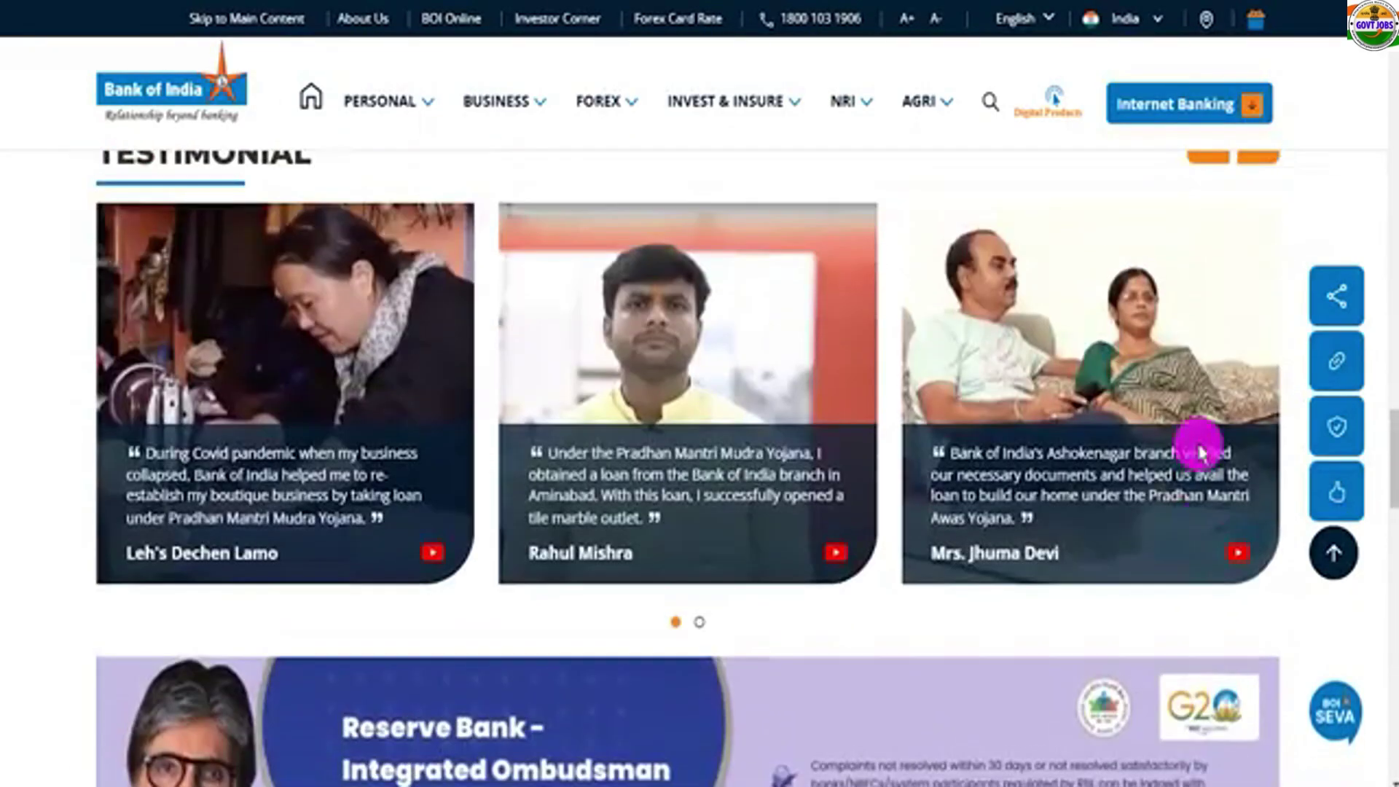
scroll(1199, 449, "up", 10)
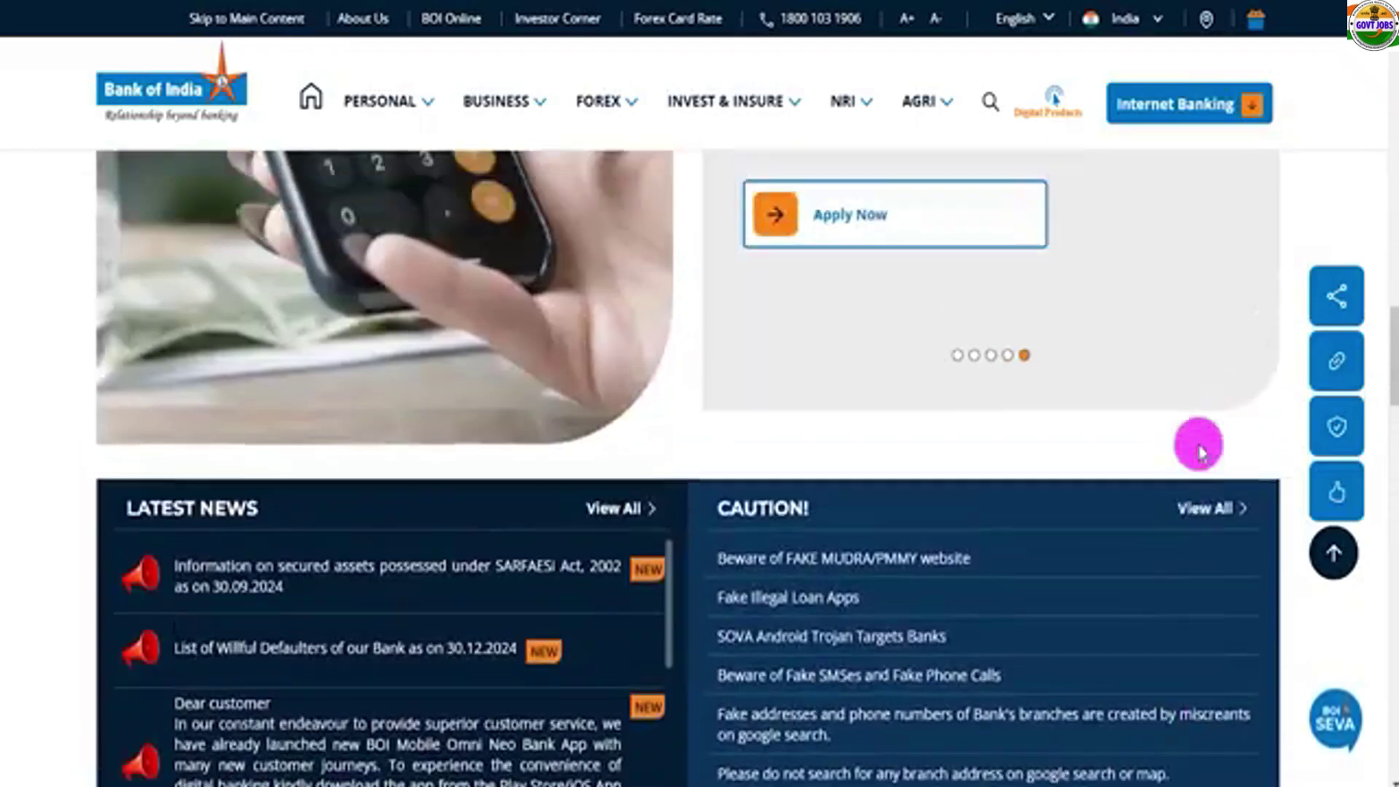
scroll(1198, 450, "up", 12)
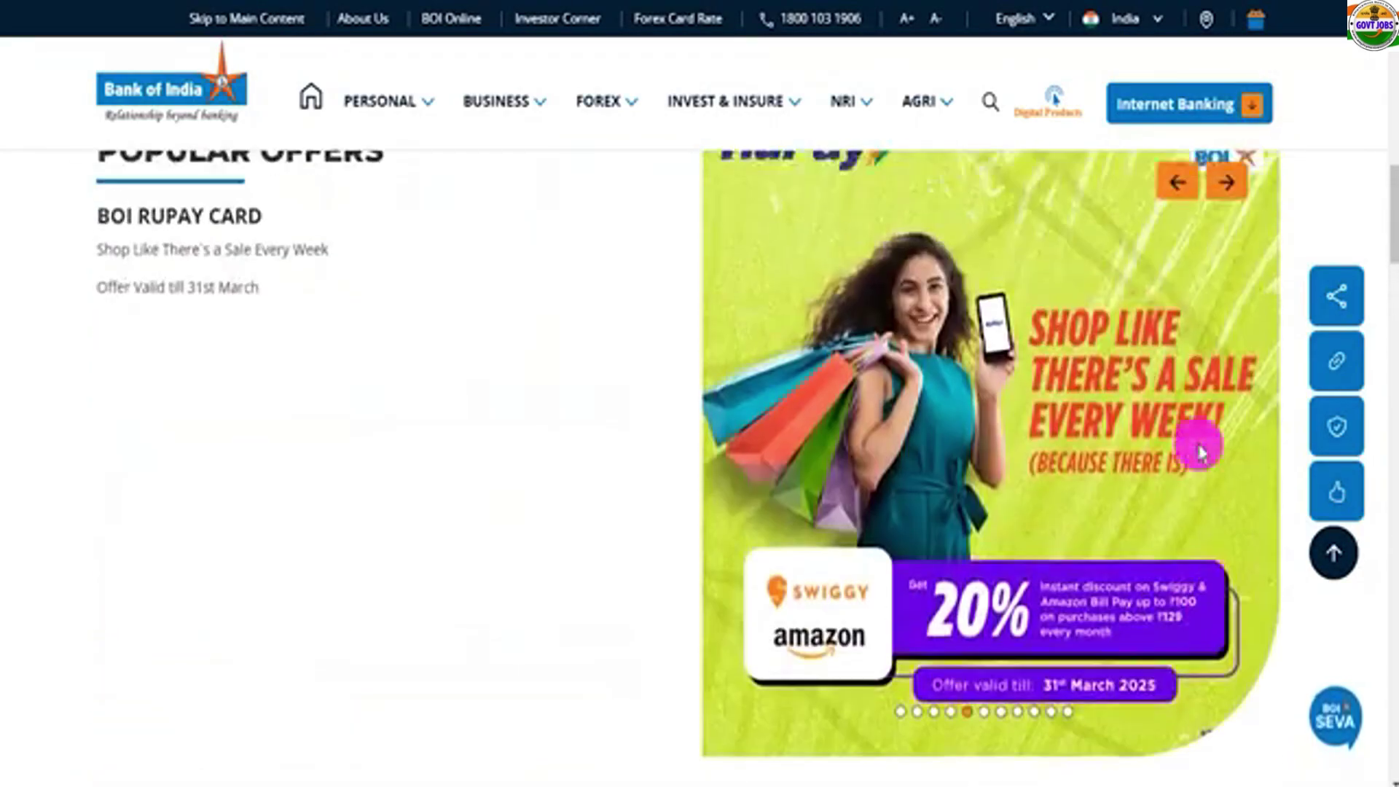
scroll(1199, 450, "up", 6)
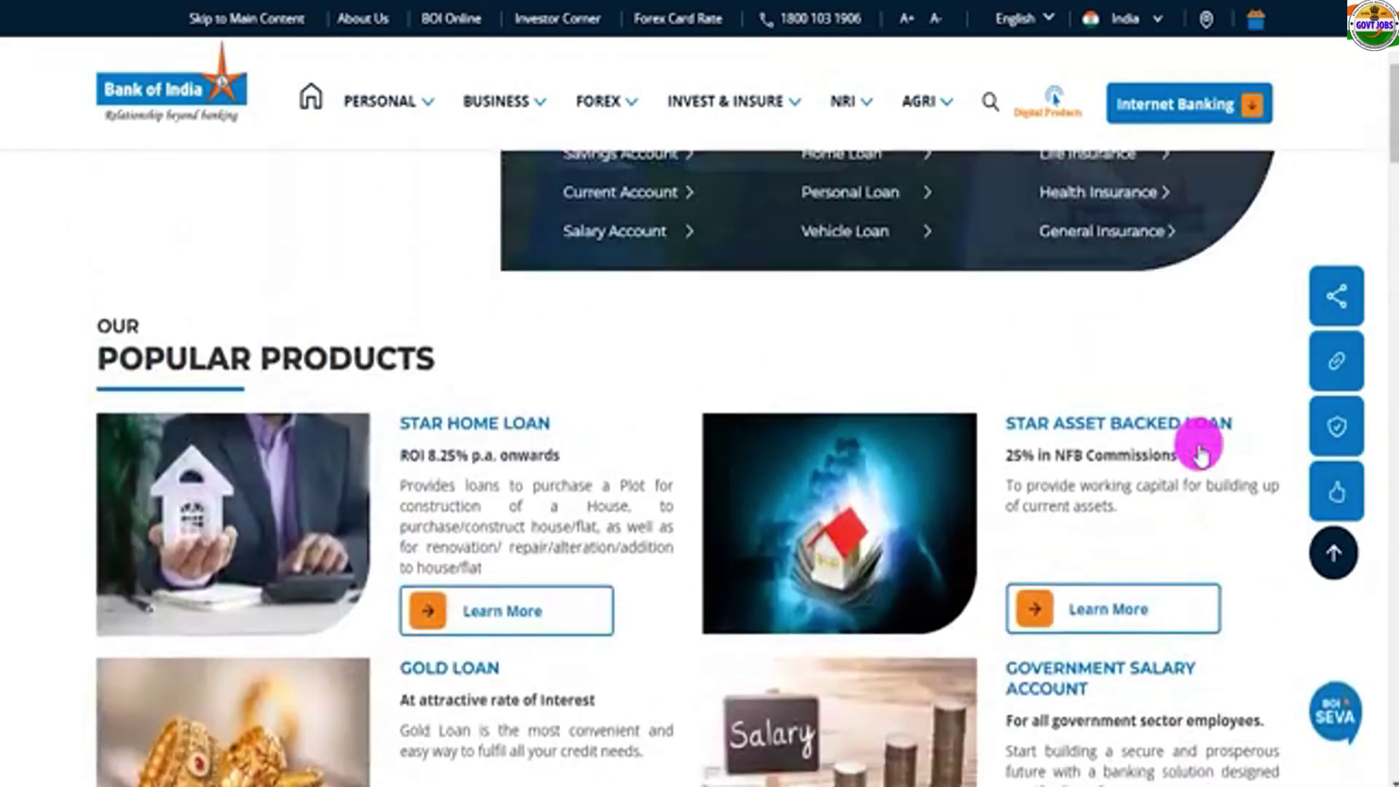
left_click(1216, 283)
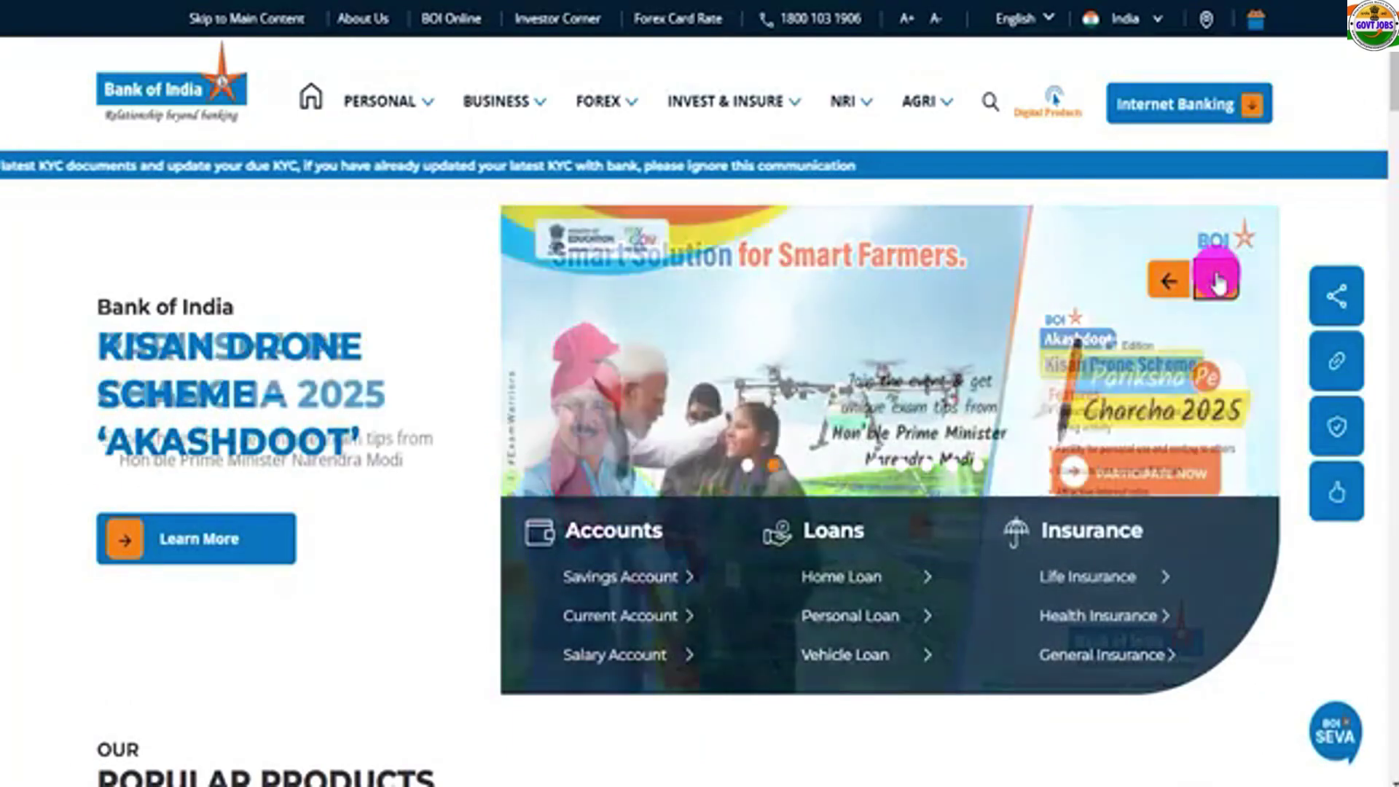
left_click(1216, 282)
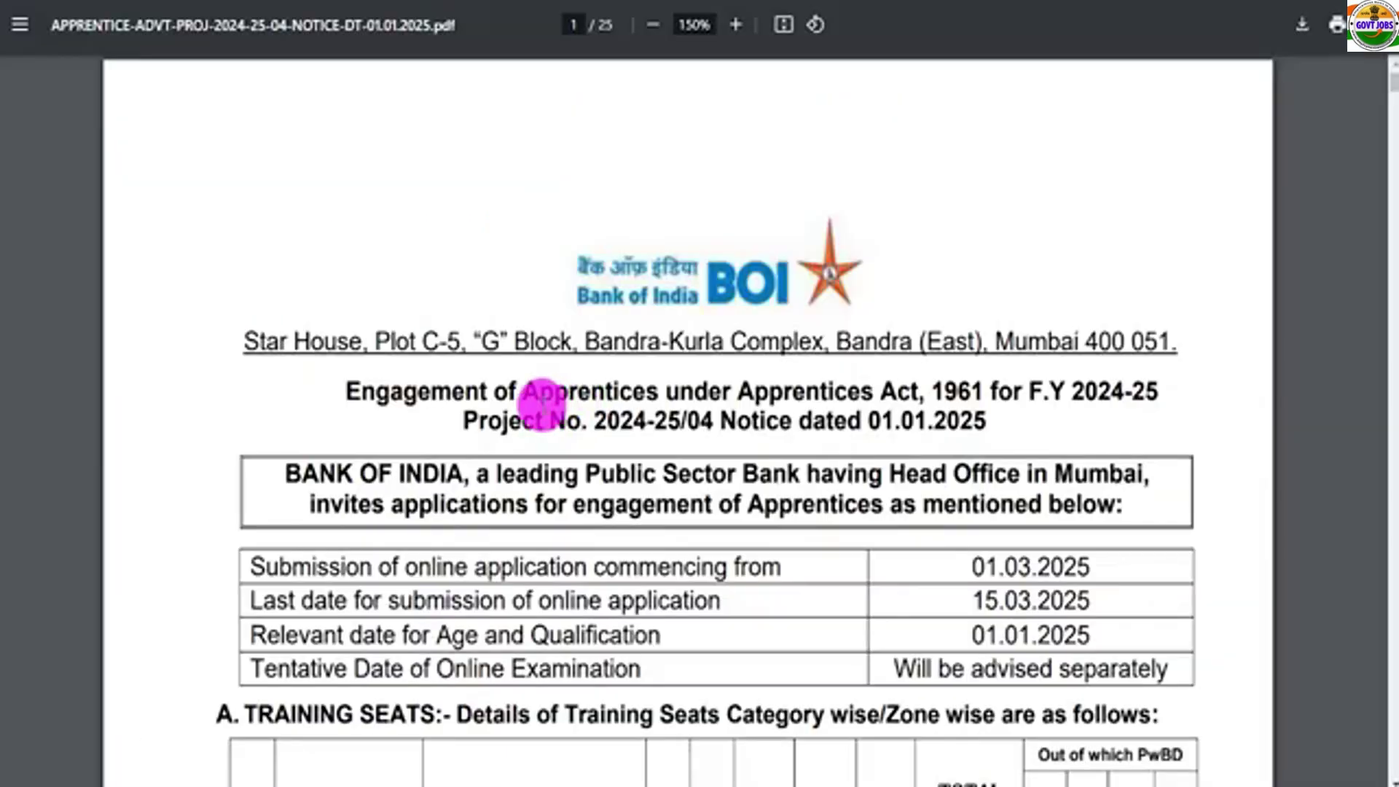
Highlight the apprentice notice's title, online application dates, State column heading and the Muzaffarpur seat figures while reading page 1
left_click_drag(531, 400, 706, 456)
scroll(690, 457, "down", 3)
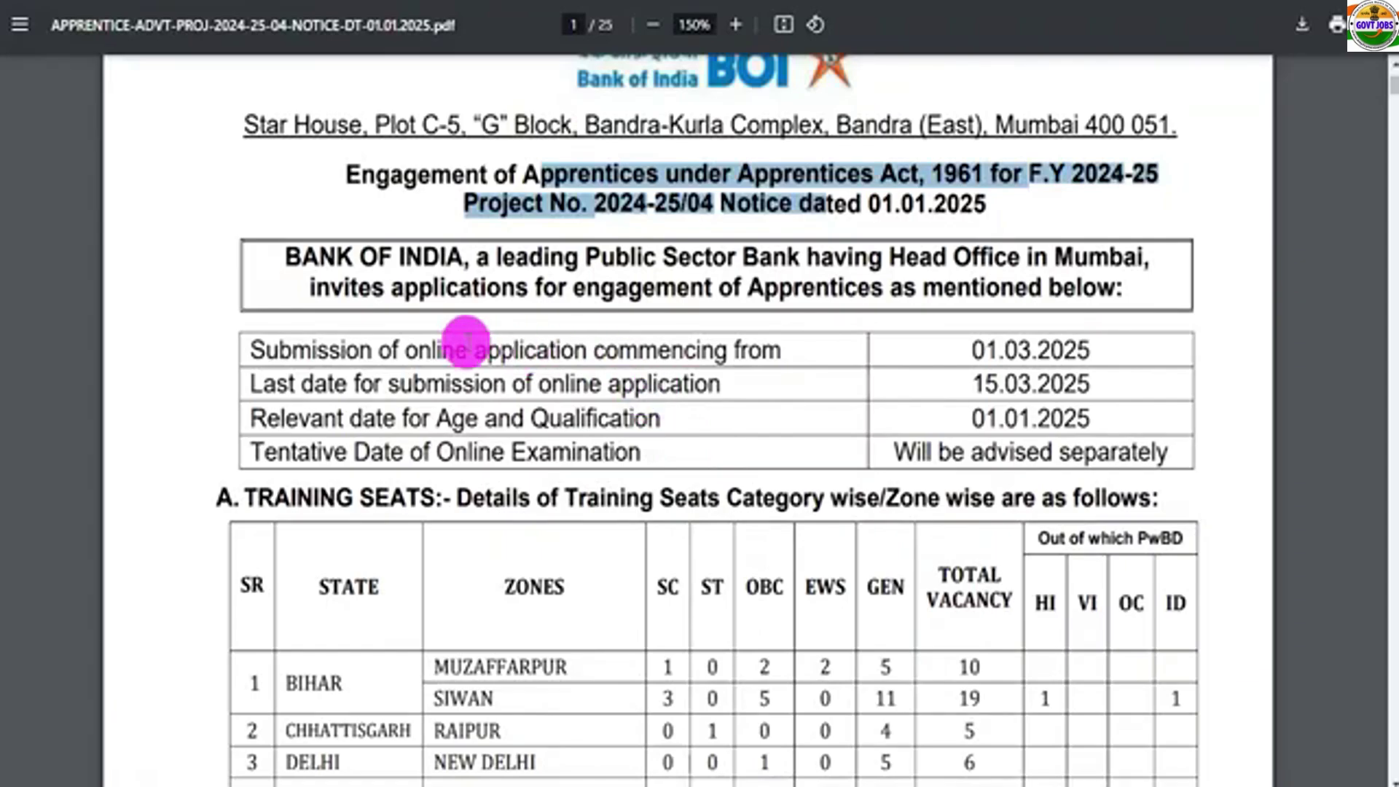
left_click_drag(457, 350, 659, 345)
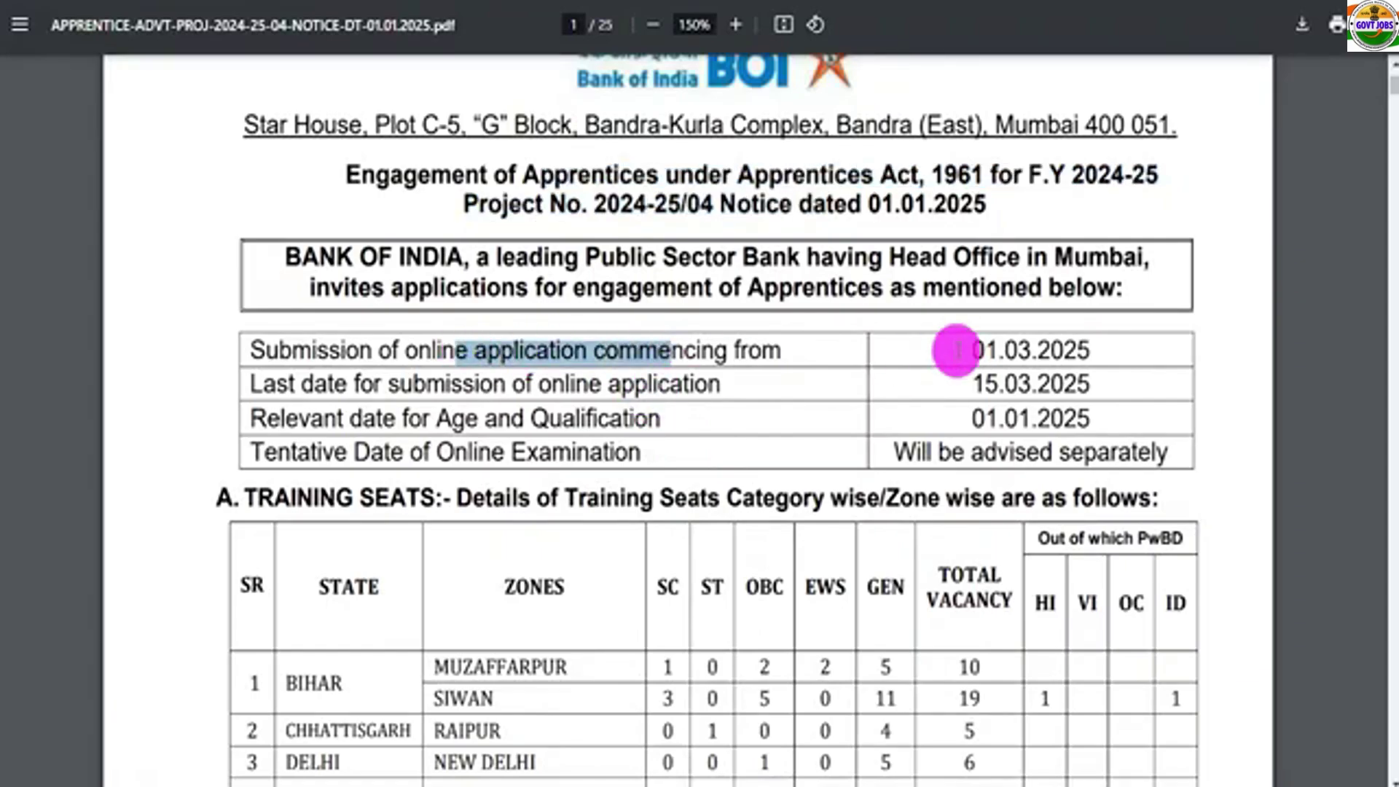
scroll(936, 437, "down", 3)
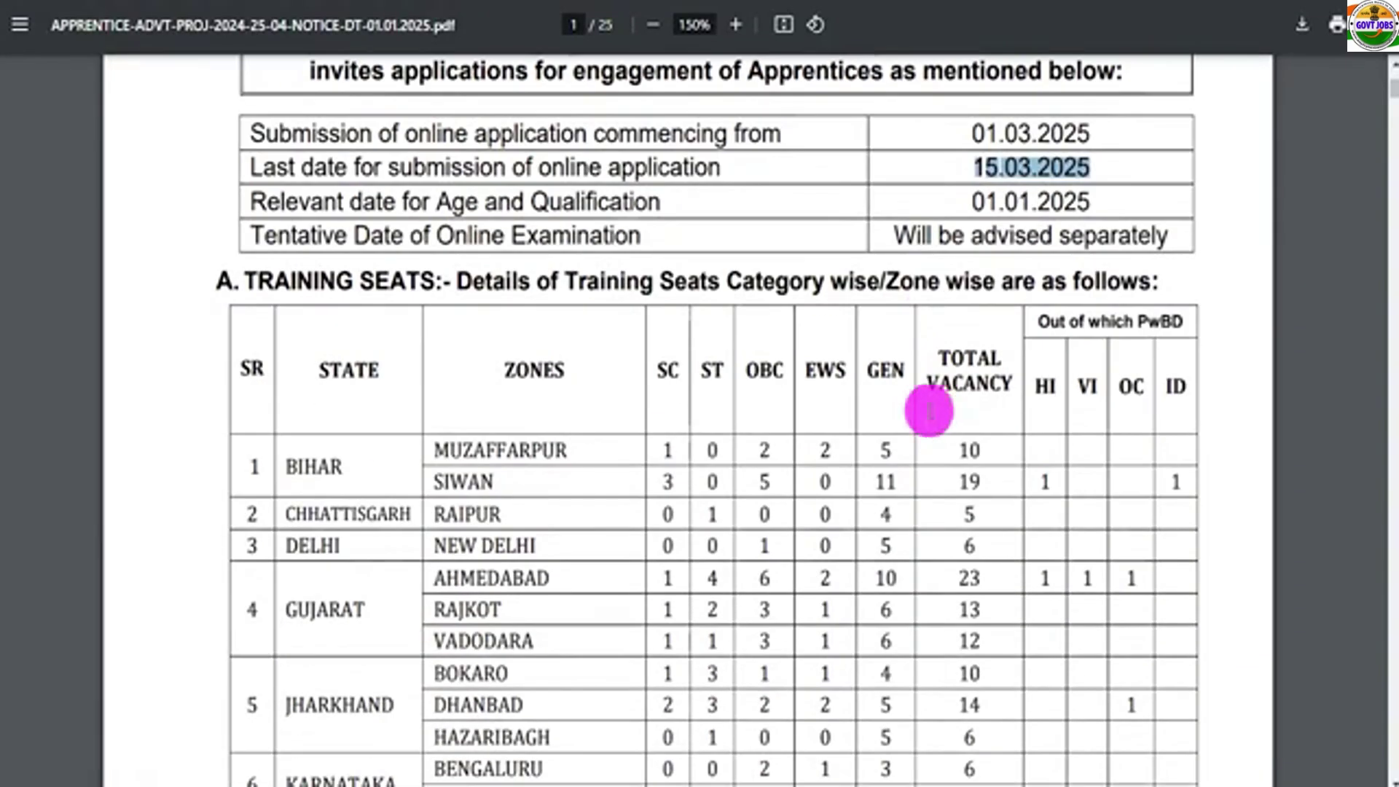
left_click_drag(319, 371, 391, 370)
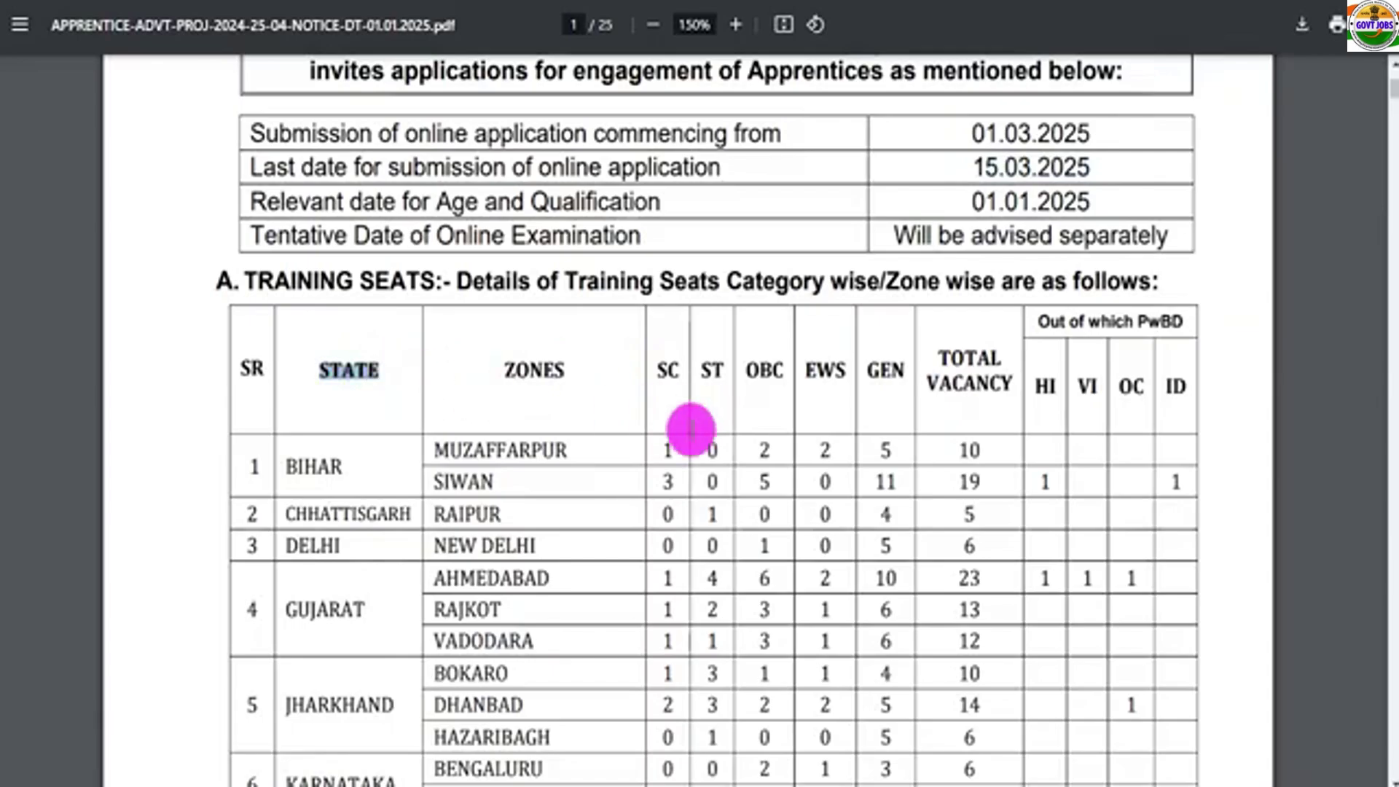
left_click_drag(664, 448, 861, 456)
Read the notice's remaining vacancies, eligibility criteria, age relaxation and other conditions through page 4, and return to its beginning
scroll(828, 493, "down", 13)
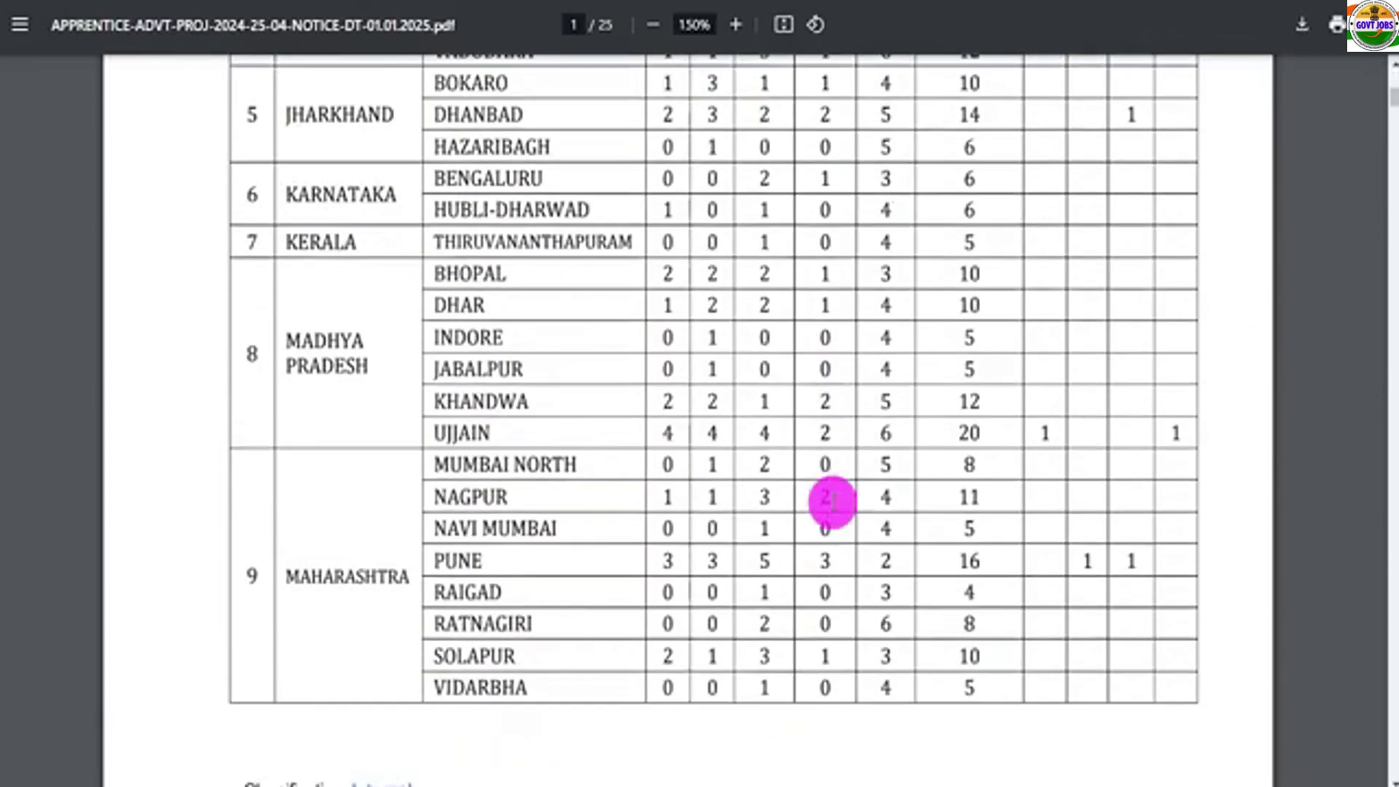
scroll(831, 502, "down", 12)
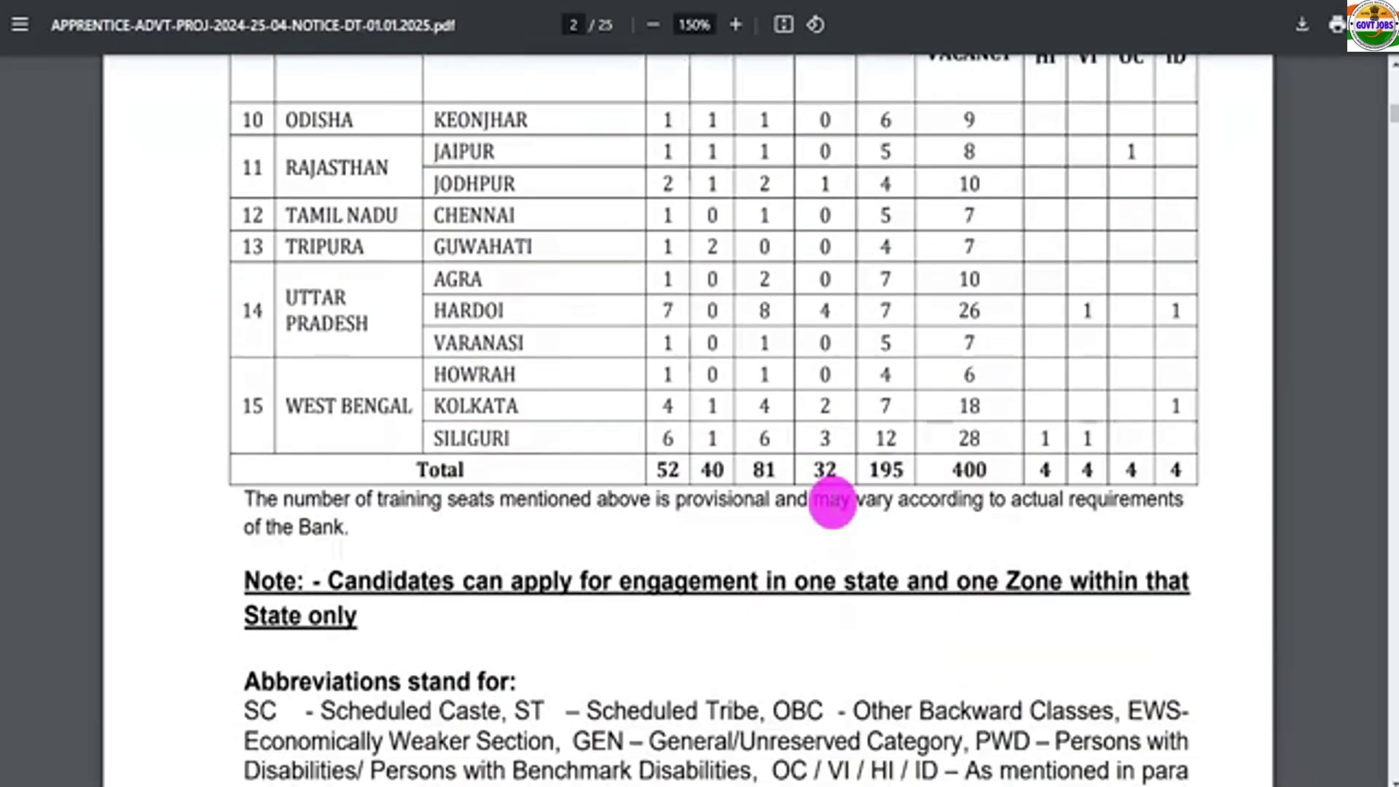
scroll(833, 503, "down", 18)
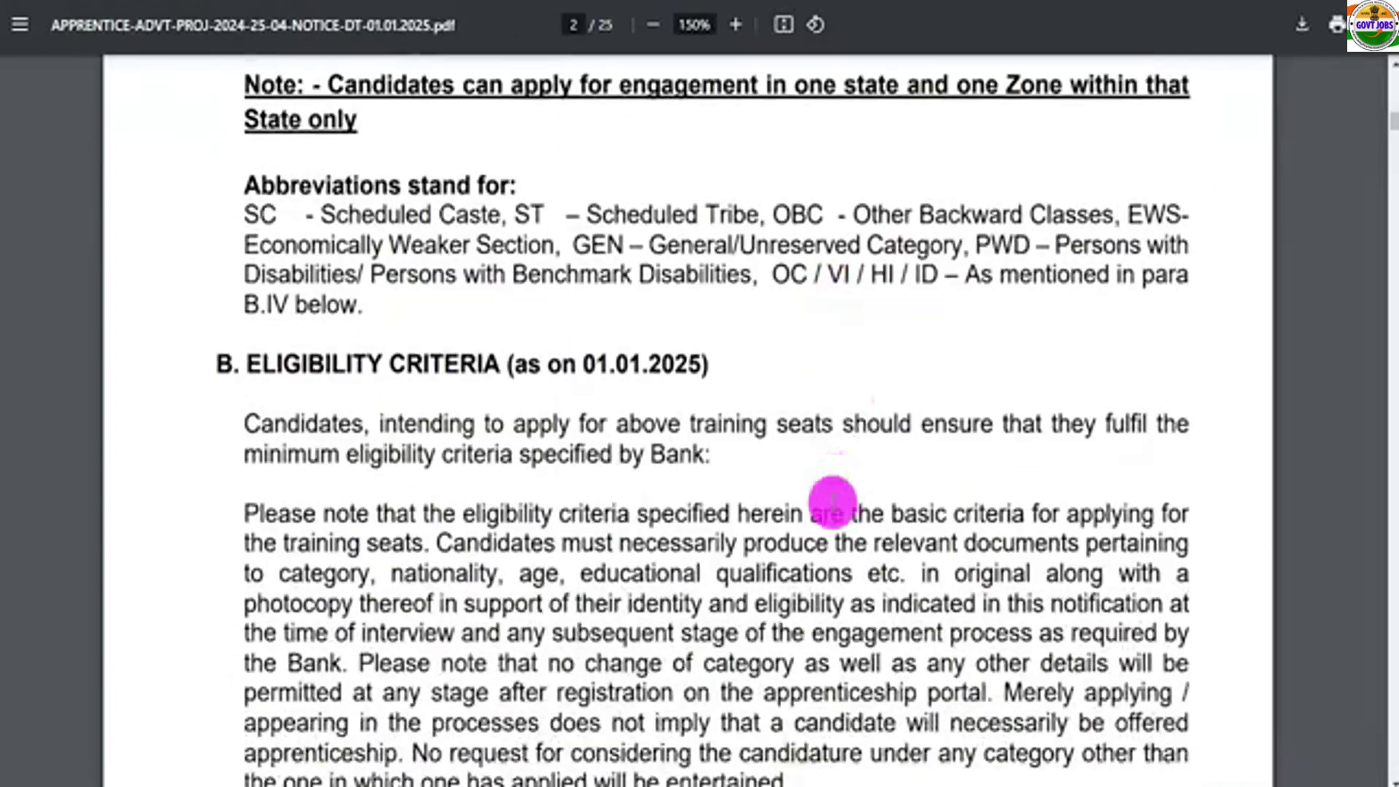
scroll(833, 503, "down", 15)
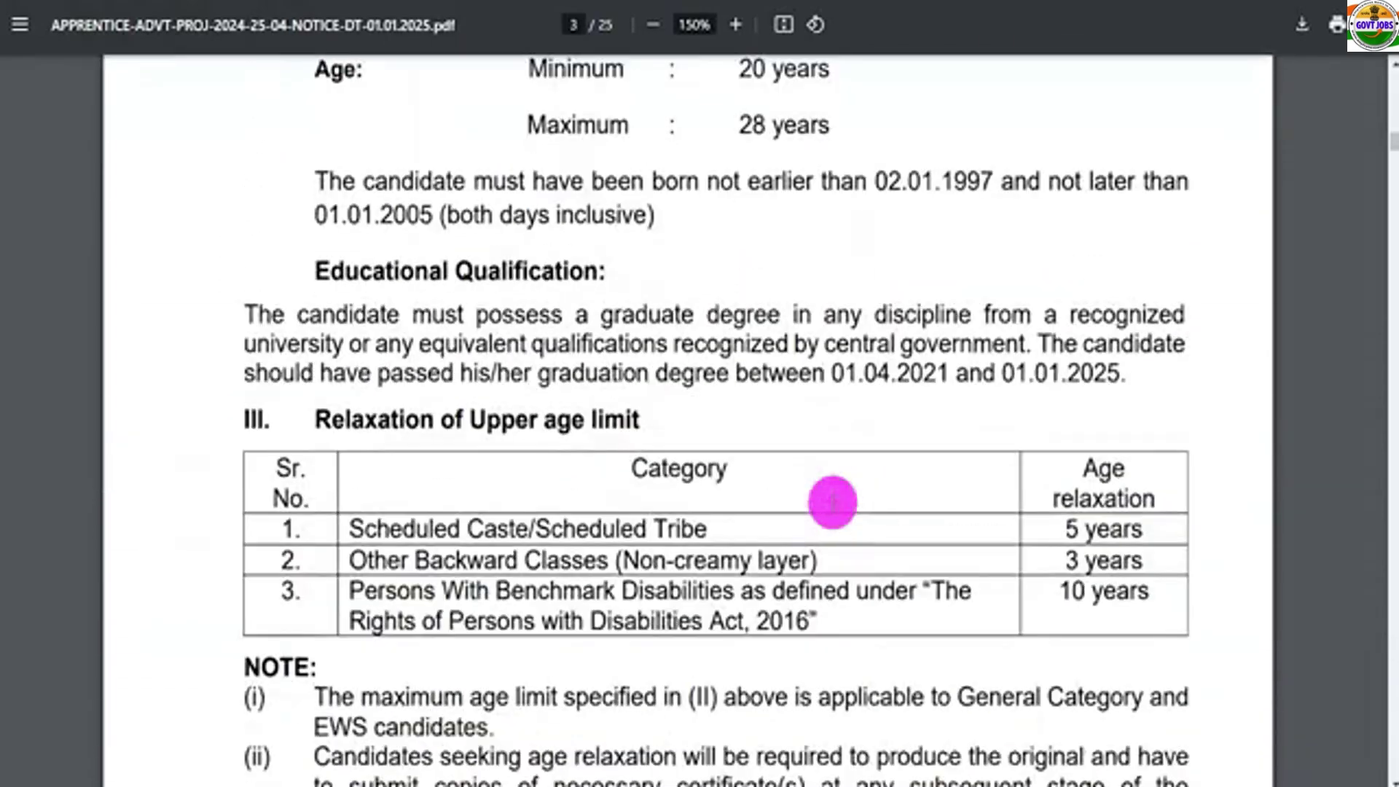
scroll(833, 503, "down", 20)
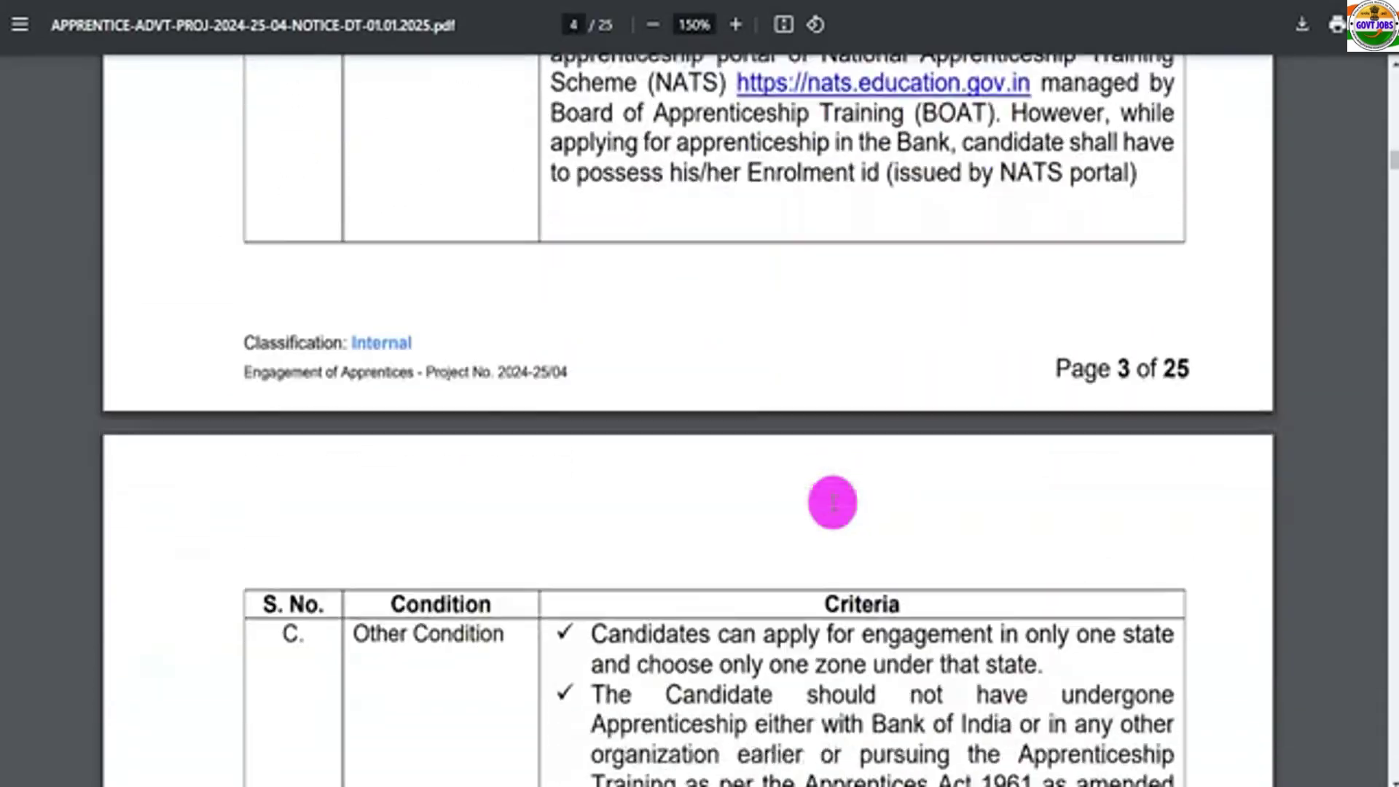
scroll(832, 502, "down", 6)
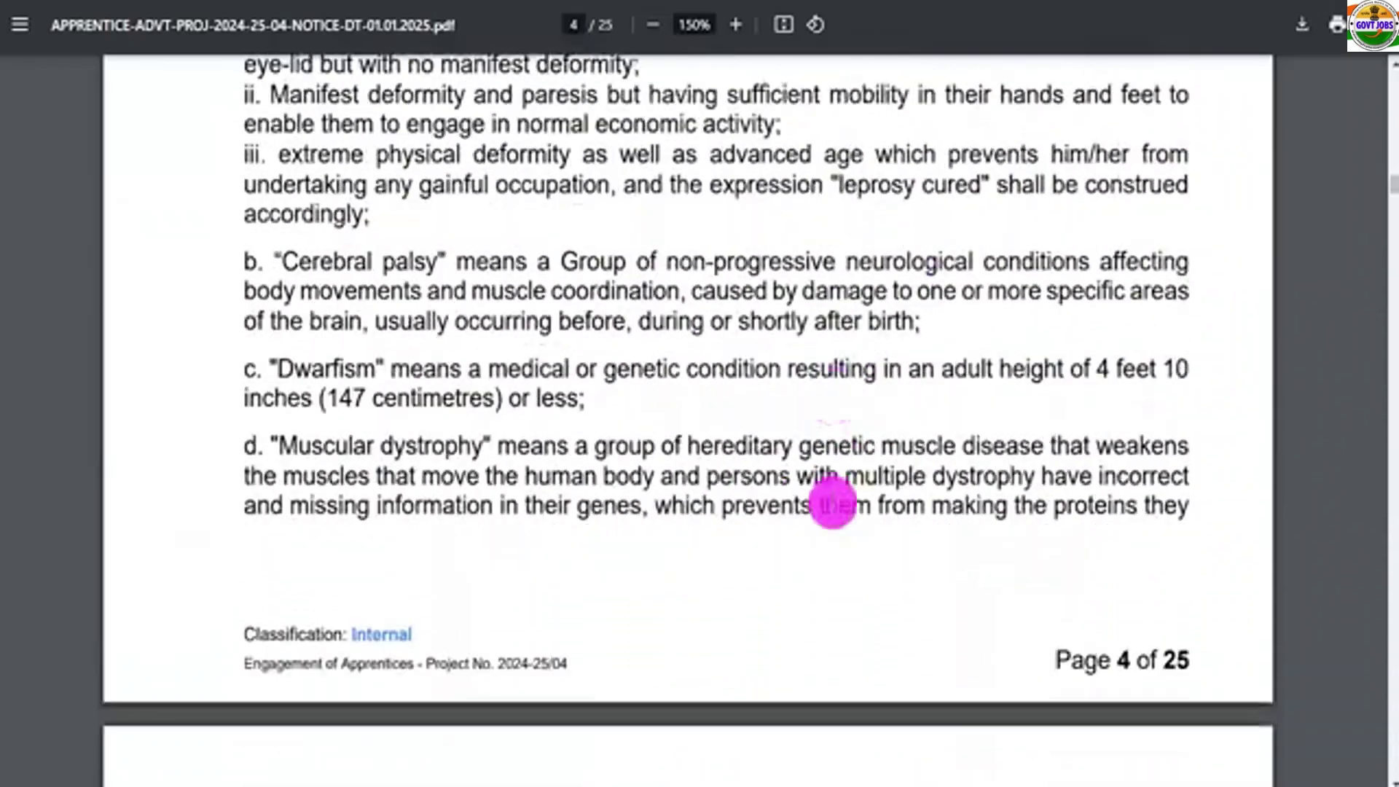
key("Home")
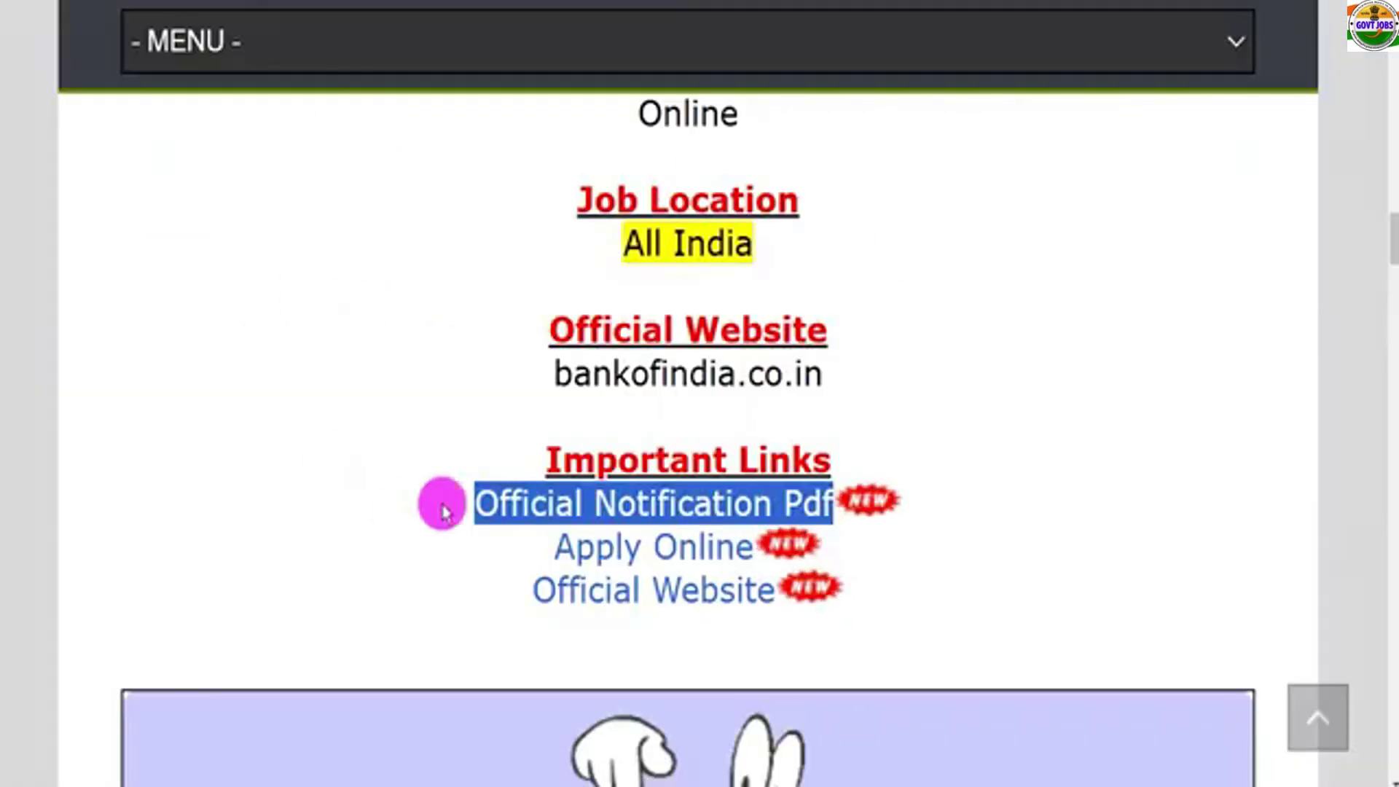
Highlight the Apply Online link under Important Links on the job post page
left_click_drag(515, 539, 718, 546)
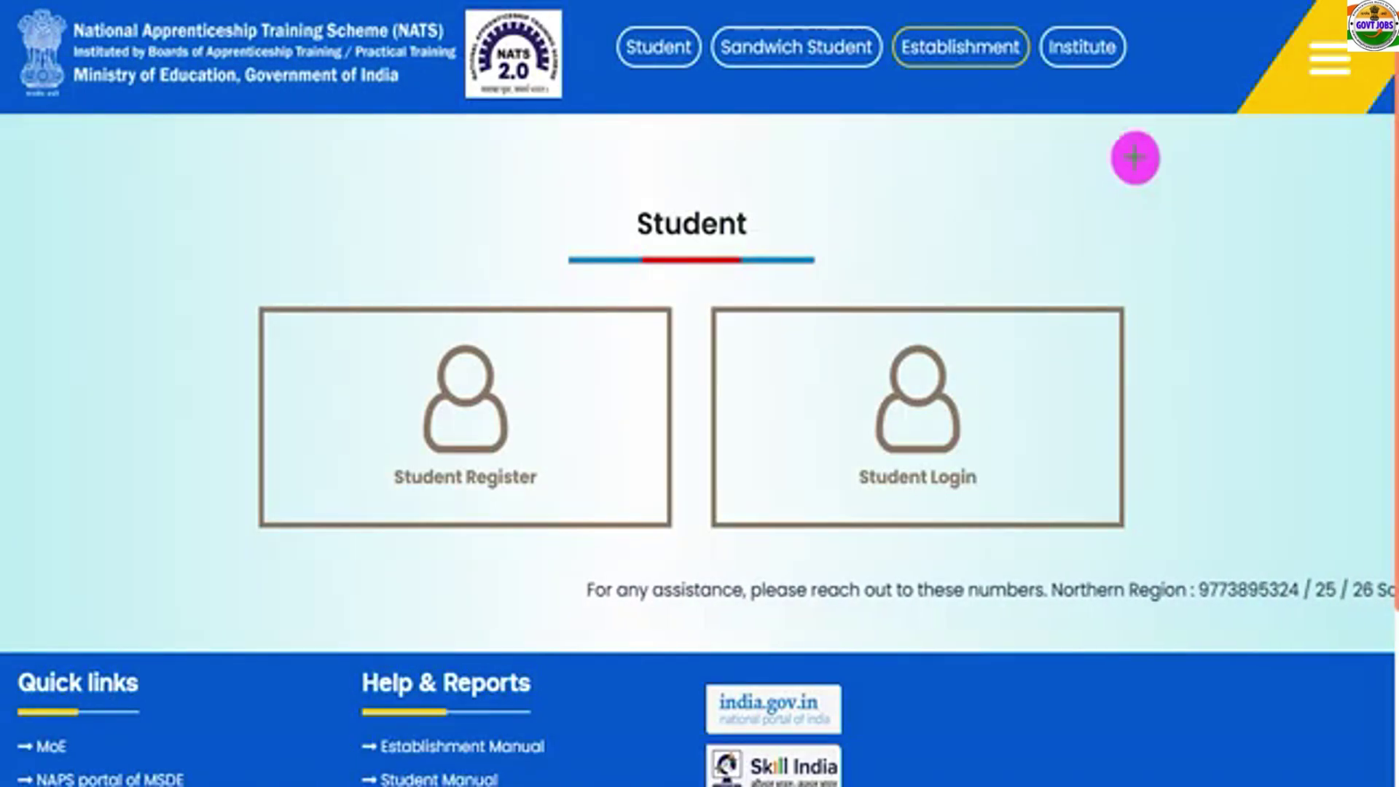
Open the Student Login page, go through its email, password and captcha fields, and return to the student options
mouse_move(1134, 157)
left_mouse_down()
mouse_move(999, 328)
mouse_move(985, 424)
left_mouse_up()
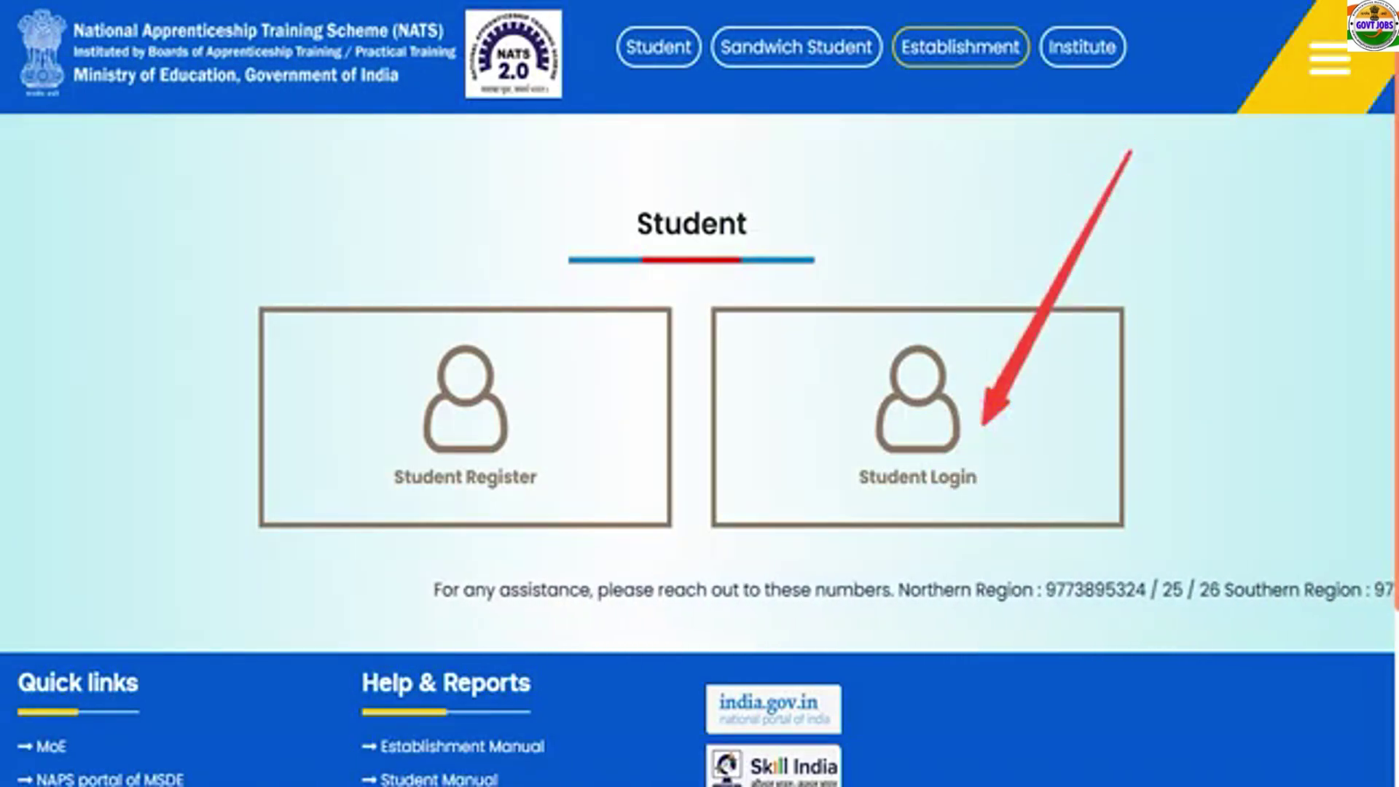
left_click(927, 483)
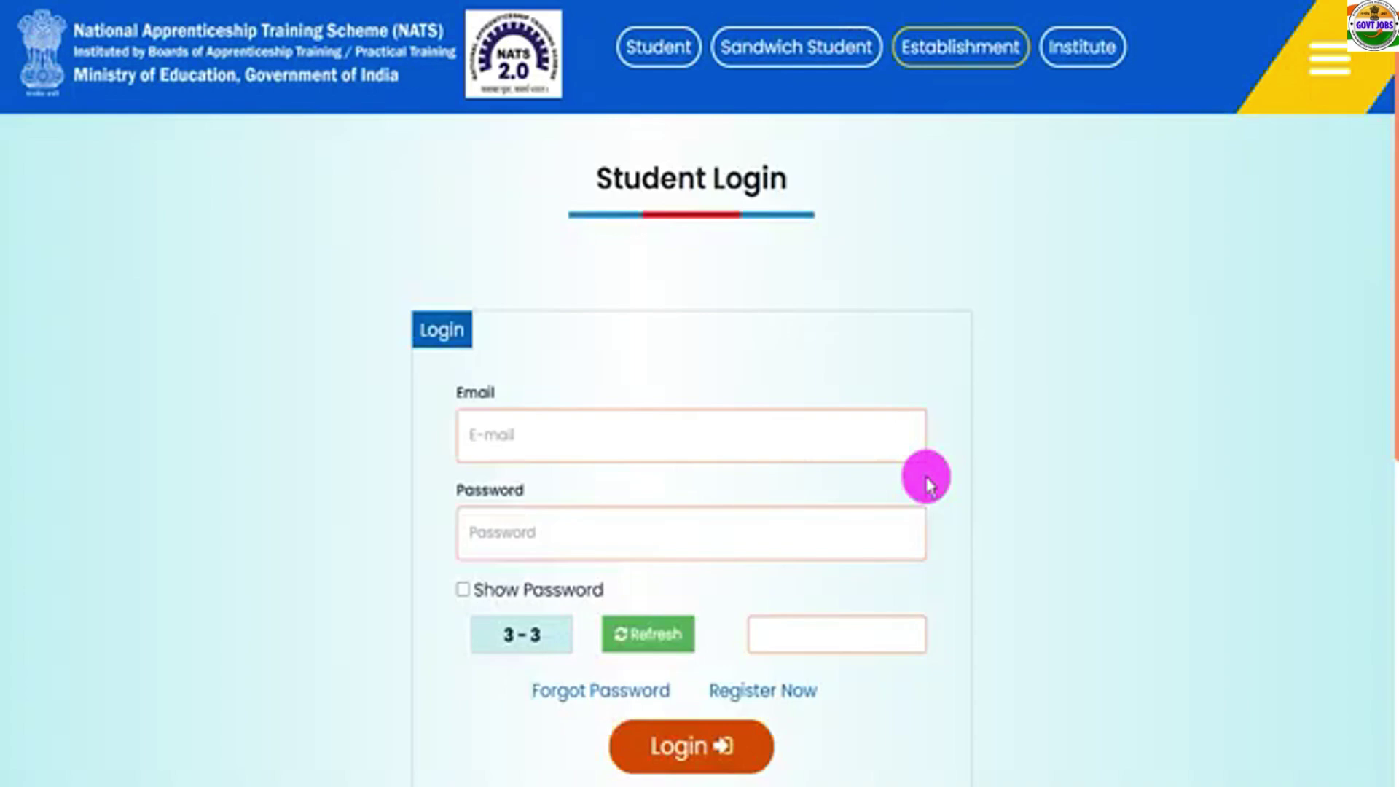
scroll(926, 483, "down", 3)
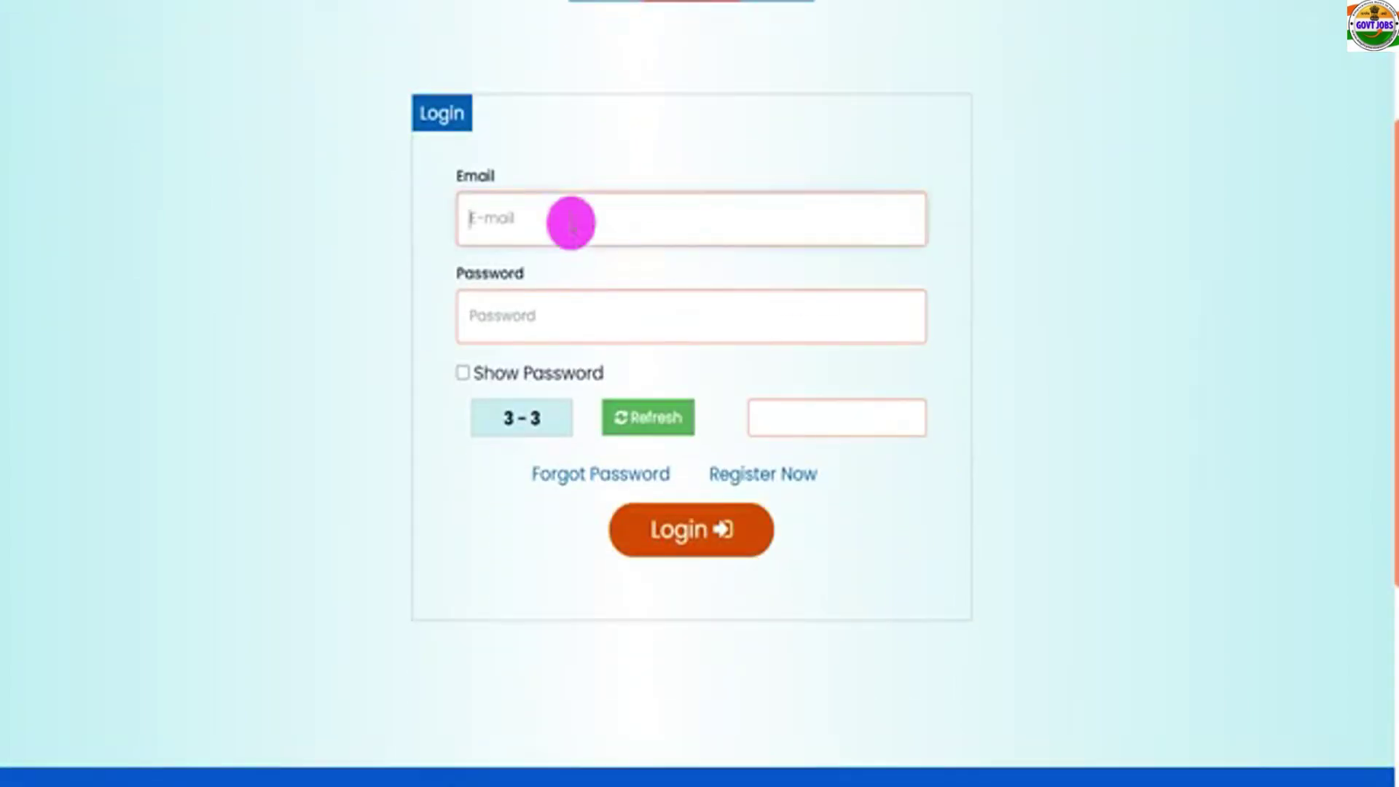
left_click(515, 308)
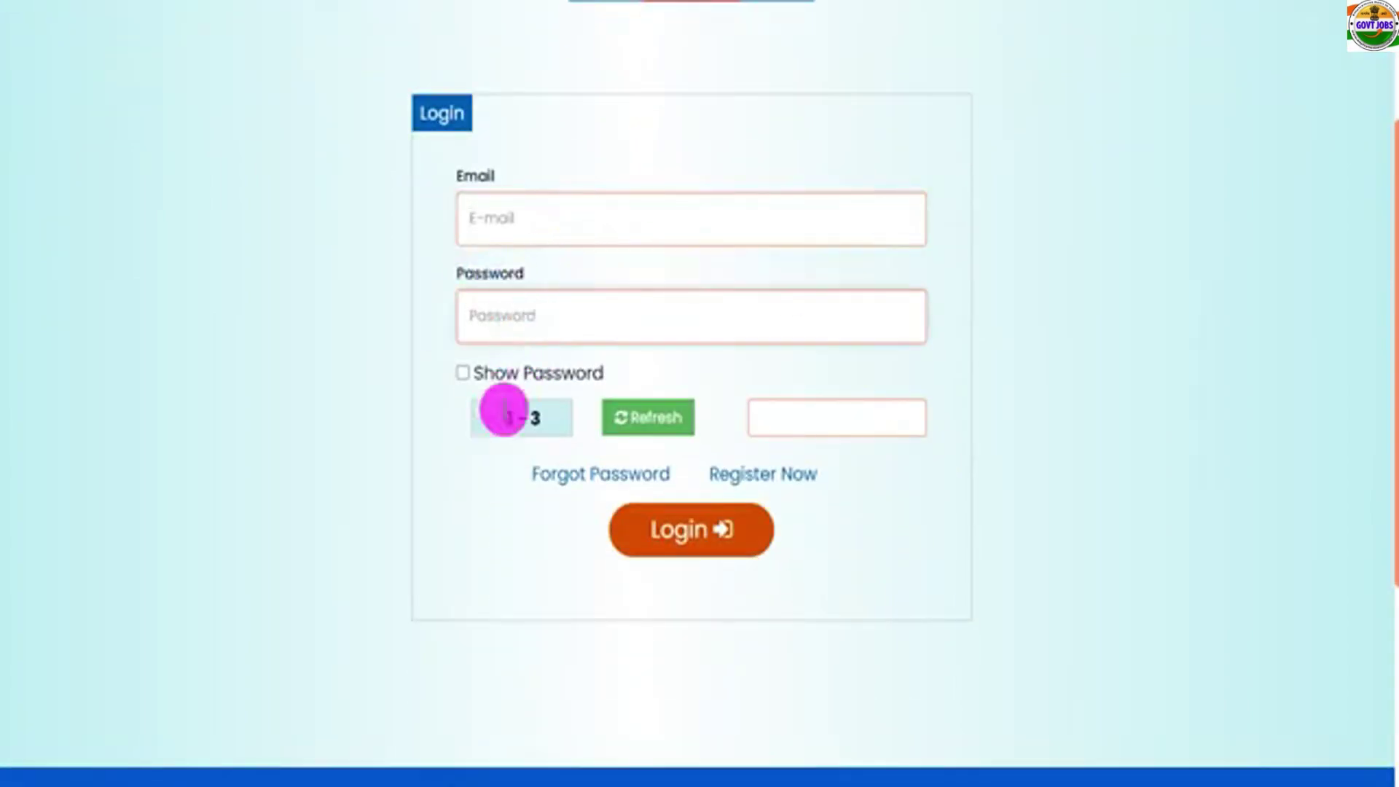
left_click(774, 422)
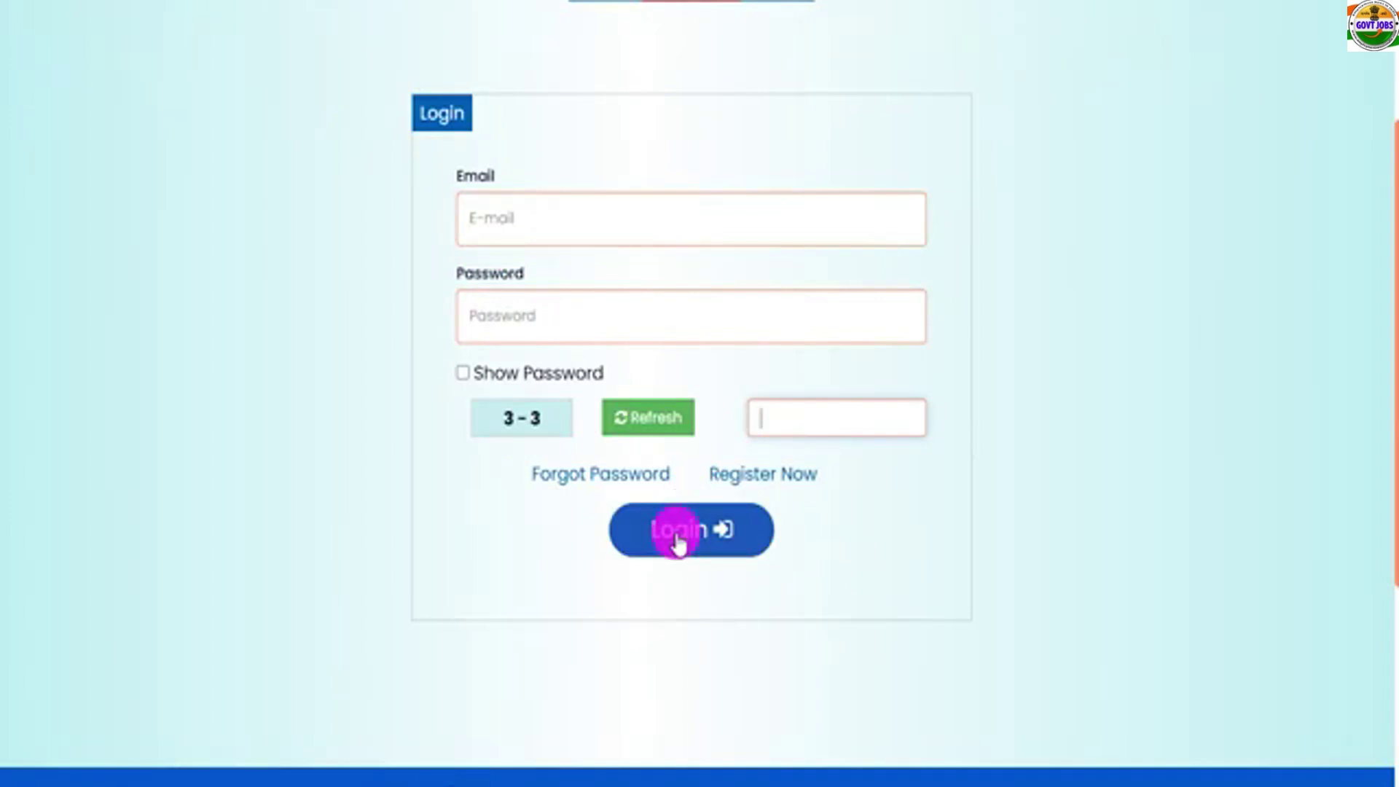
scroll(677, 543, "up", 3)
key("alt+Left")
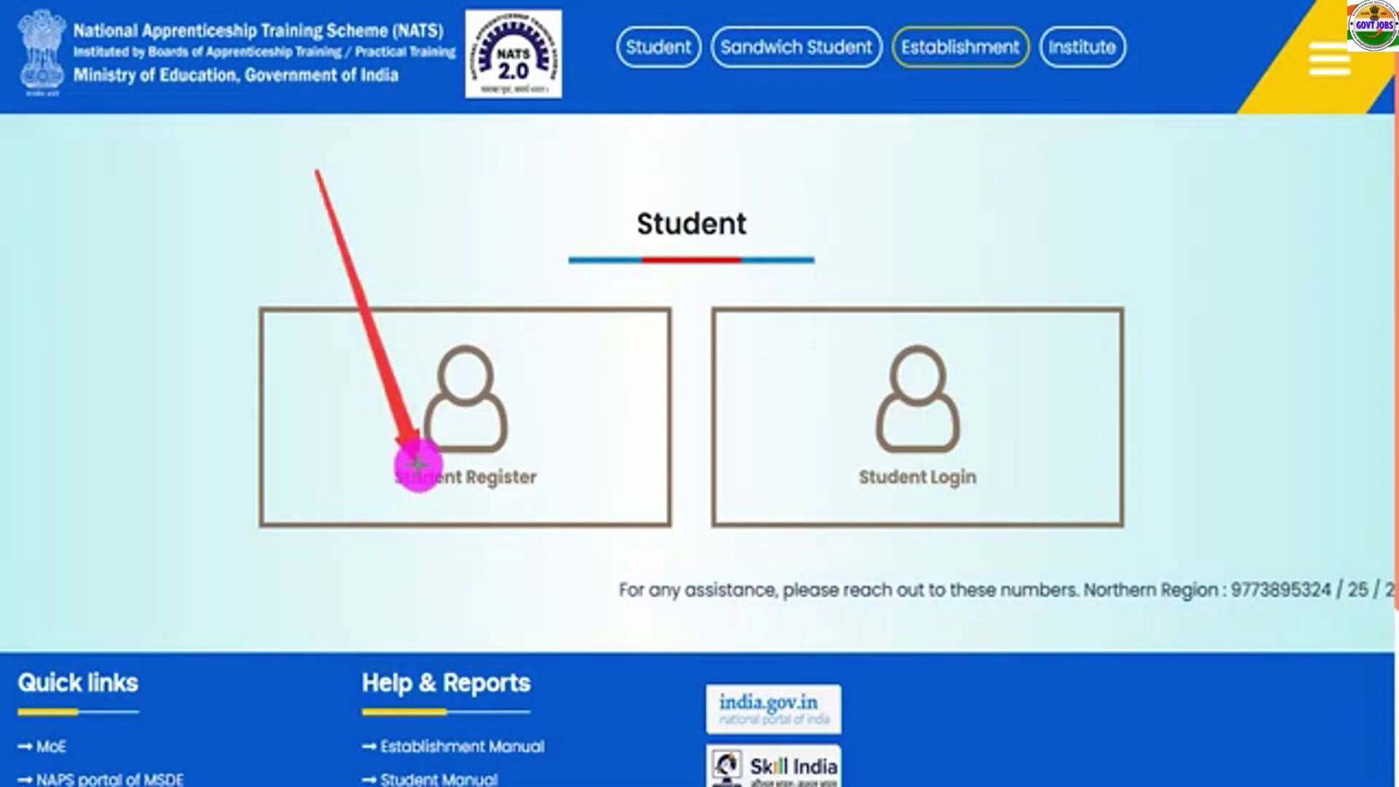
Open Student Register, review the required documents list, and answer Yes to having the data to enroll
left_click(462, 481)
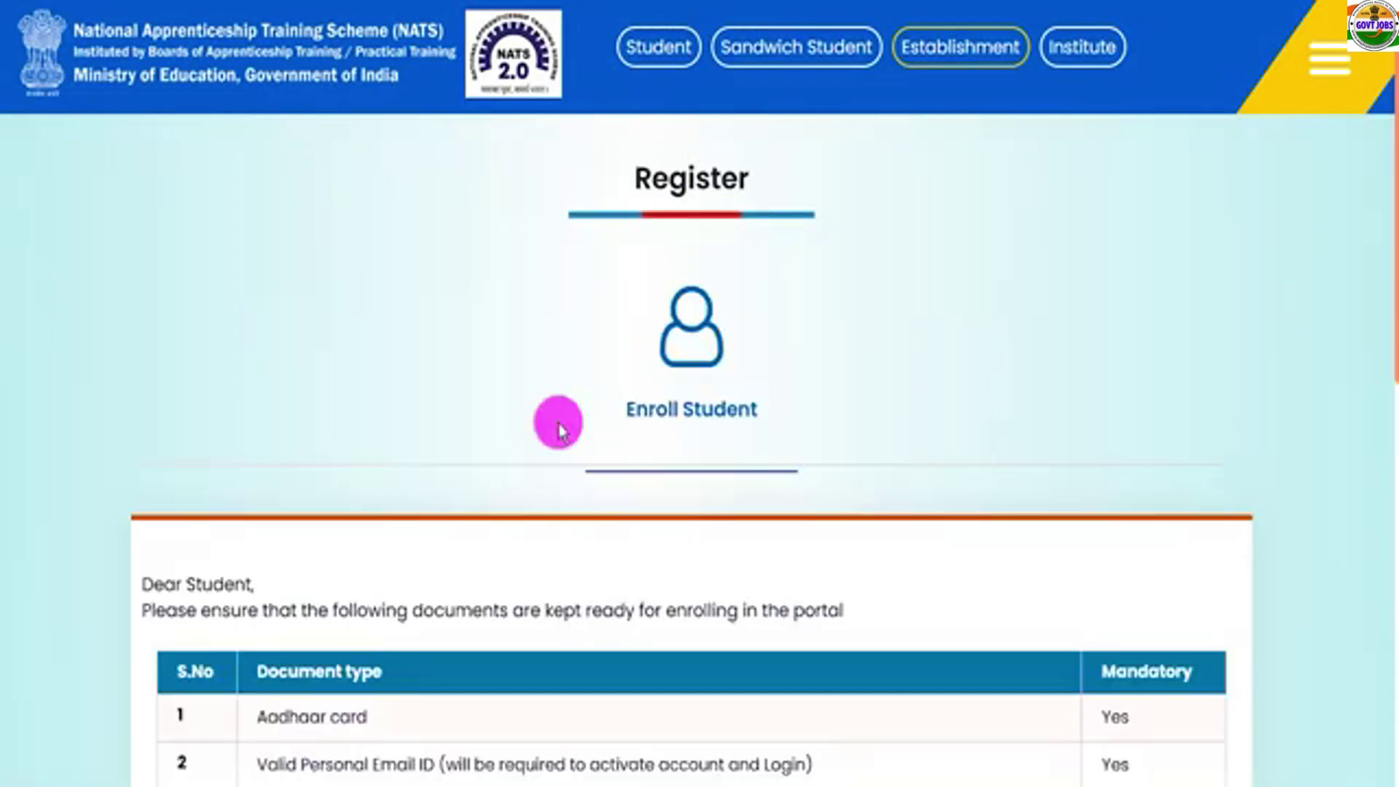
scroll(559, 428, "down", 5)
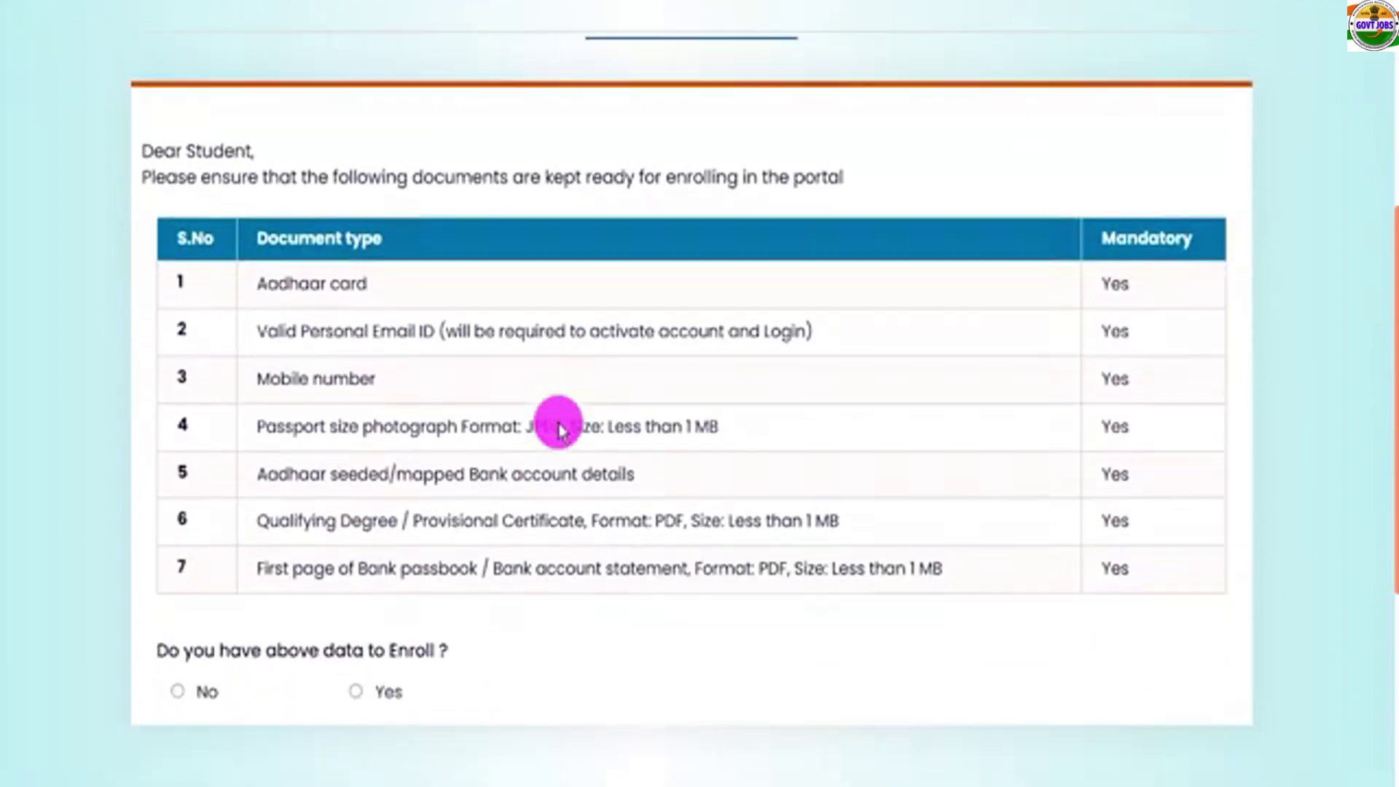
scroll(558, 422, "up", 1)
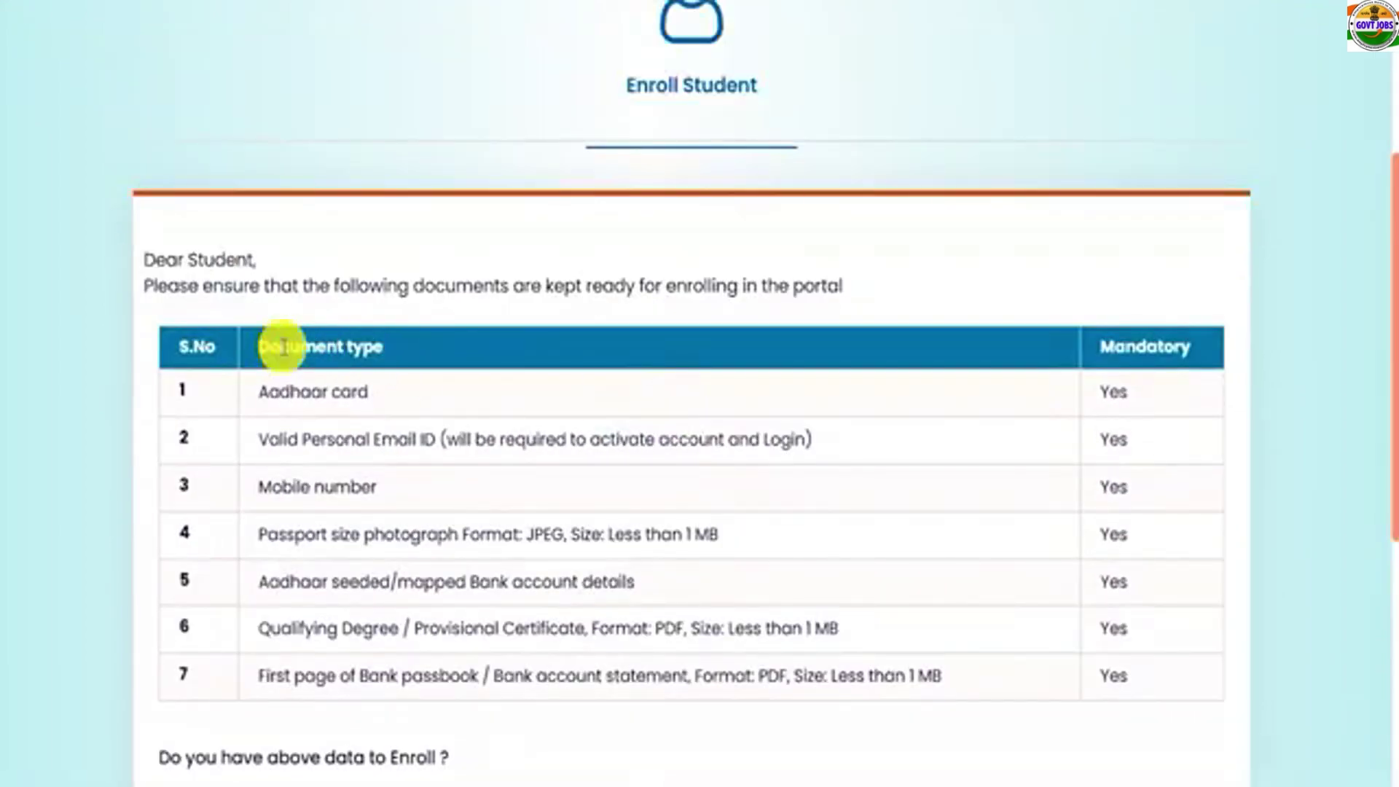
scroll(609, 484, "down", 2)
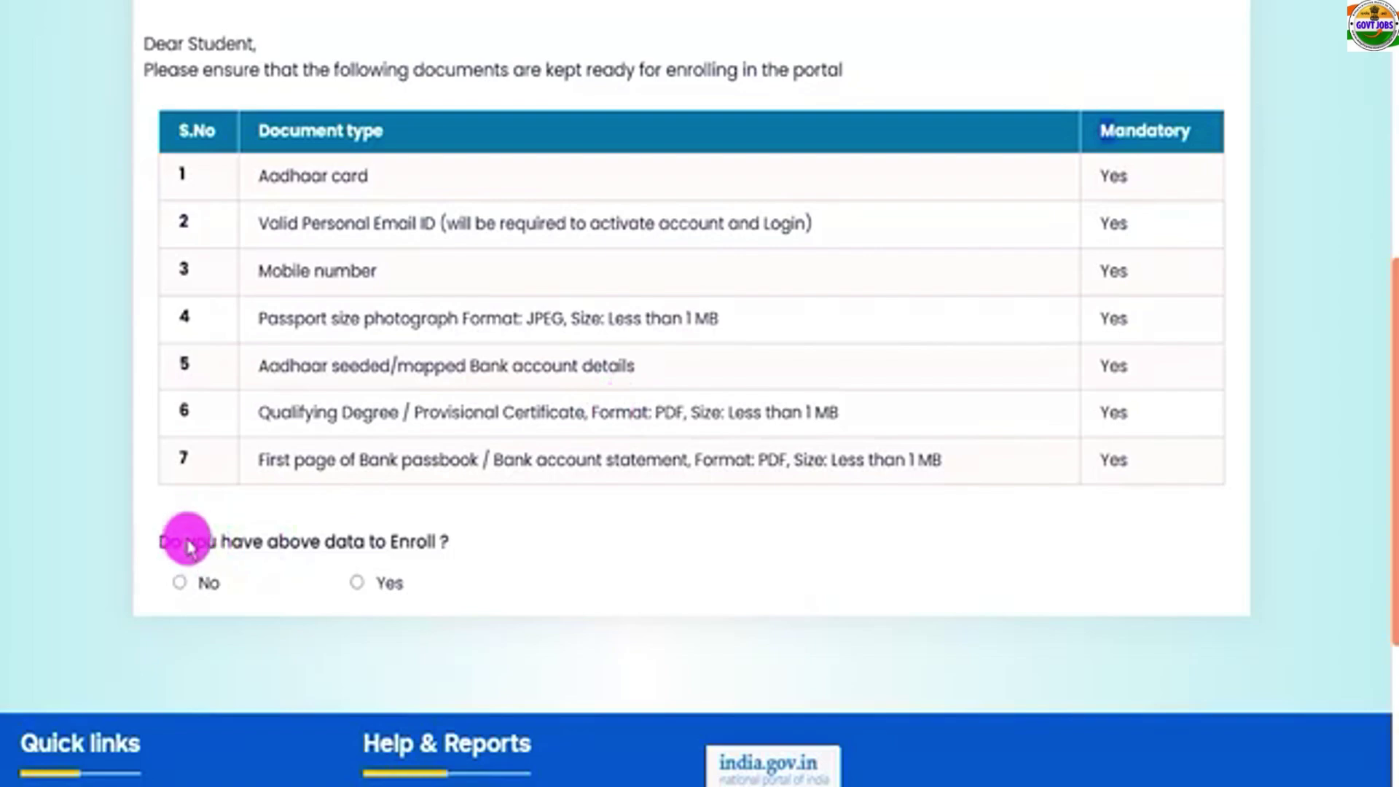
left_click_drag(374, 223, 392, 223)
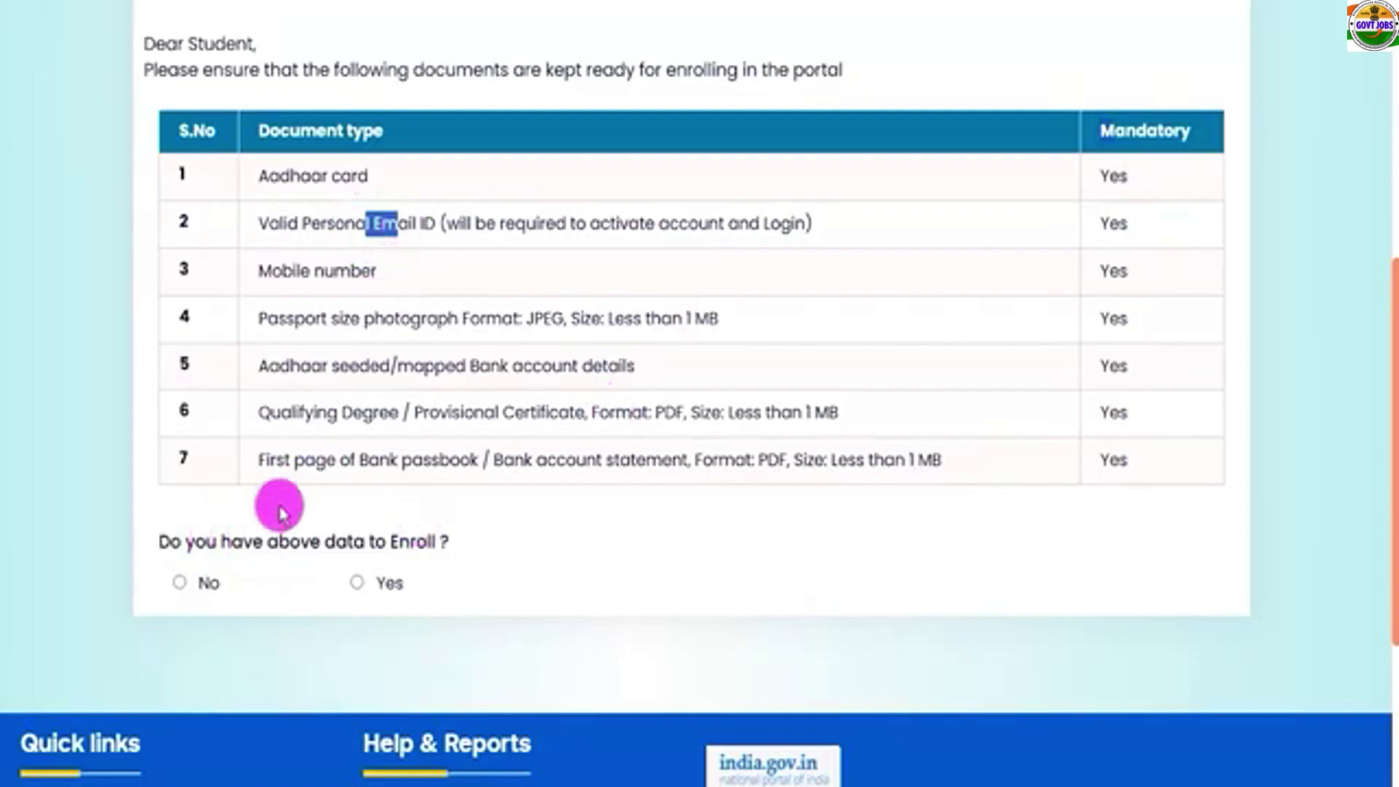
left_click_drag(217, 541, 400, 539)
left_click(356, 582)
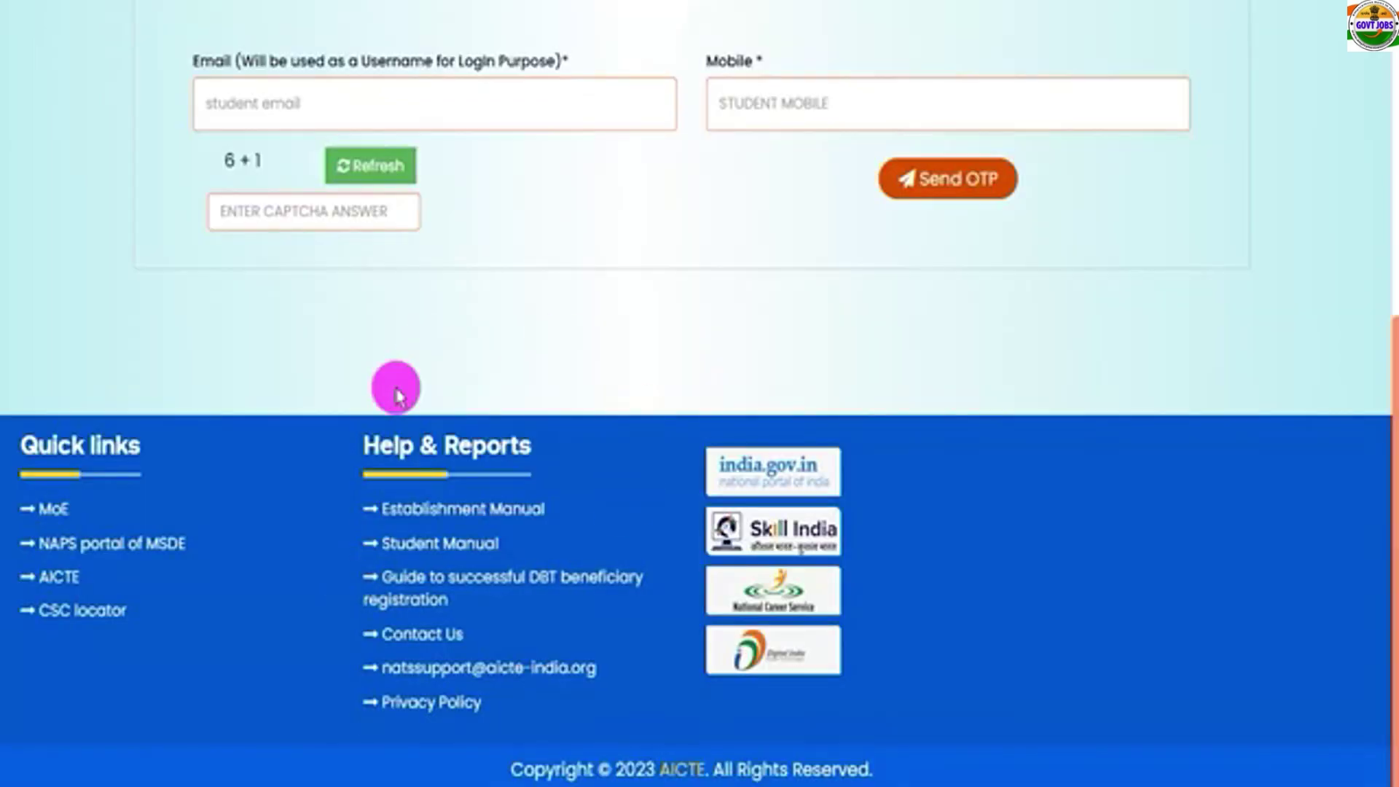
Fill in the student's email, mobile number and captcha answer on the enrollment form and request the OTPs
scroll(603, 362, "up", 2)
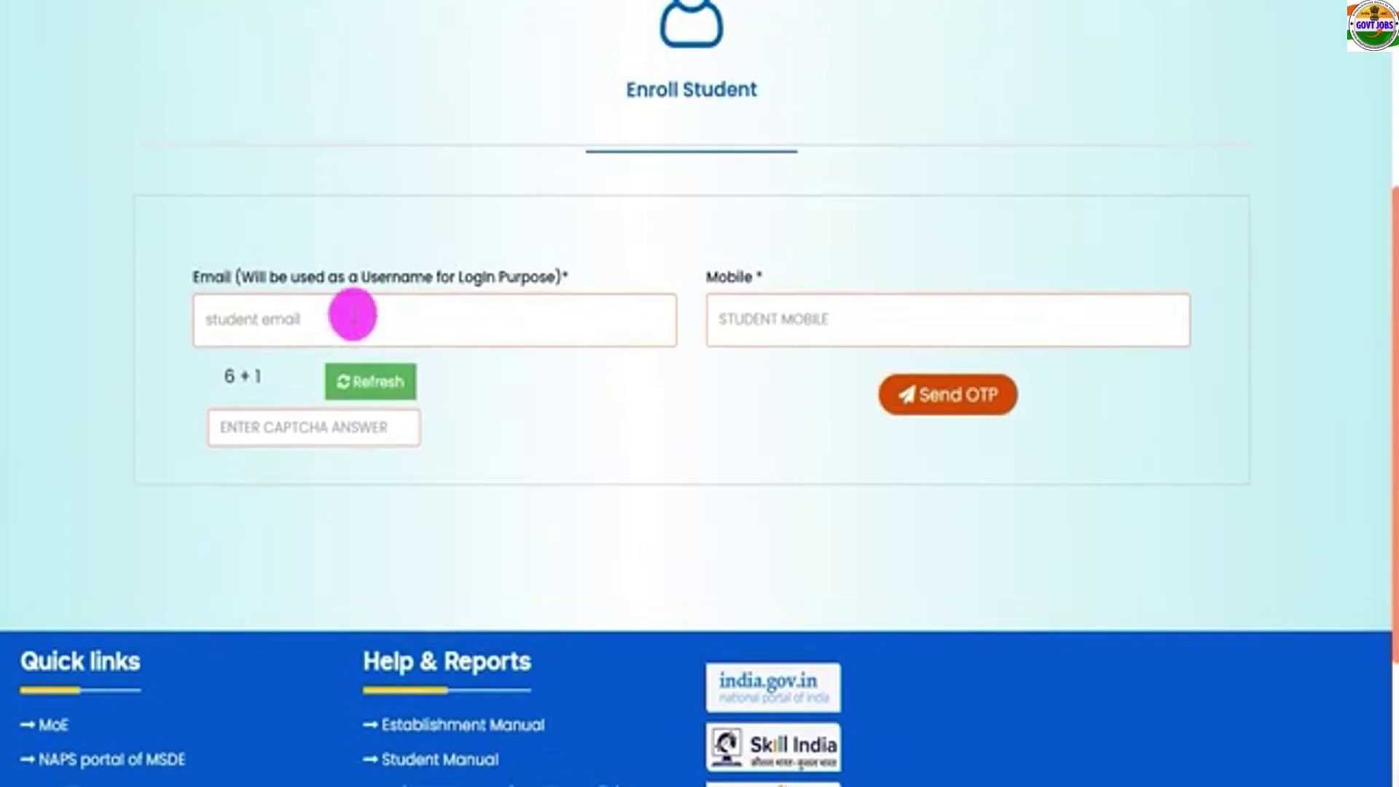
left_click(352, 314)
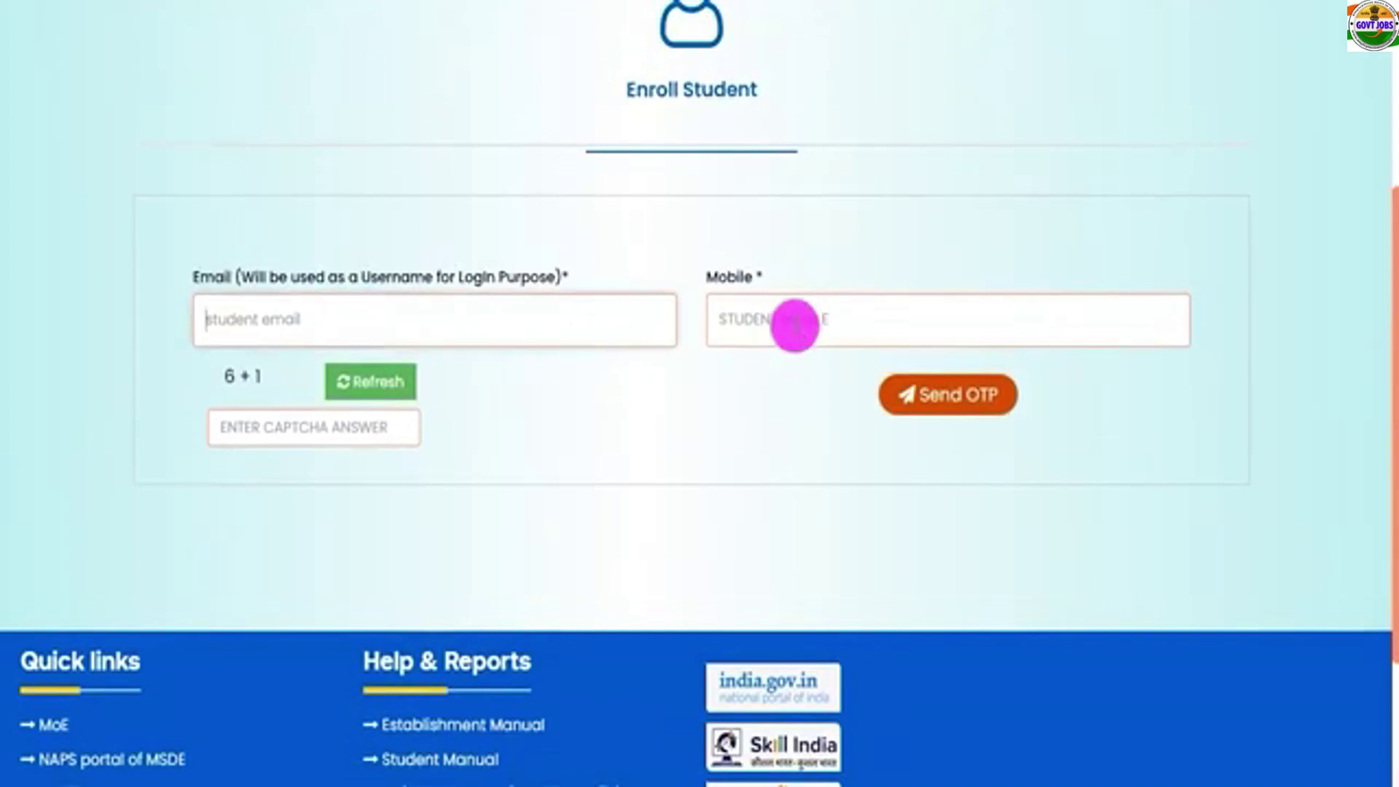
left_click(296, 429)
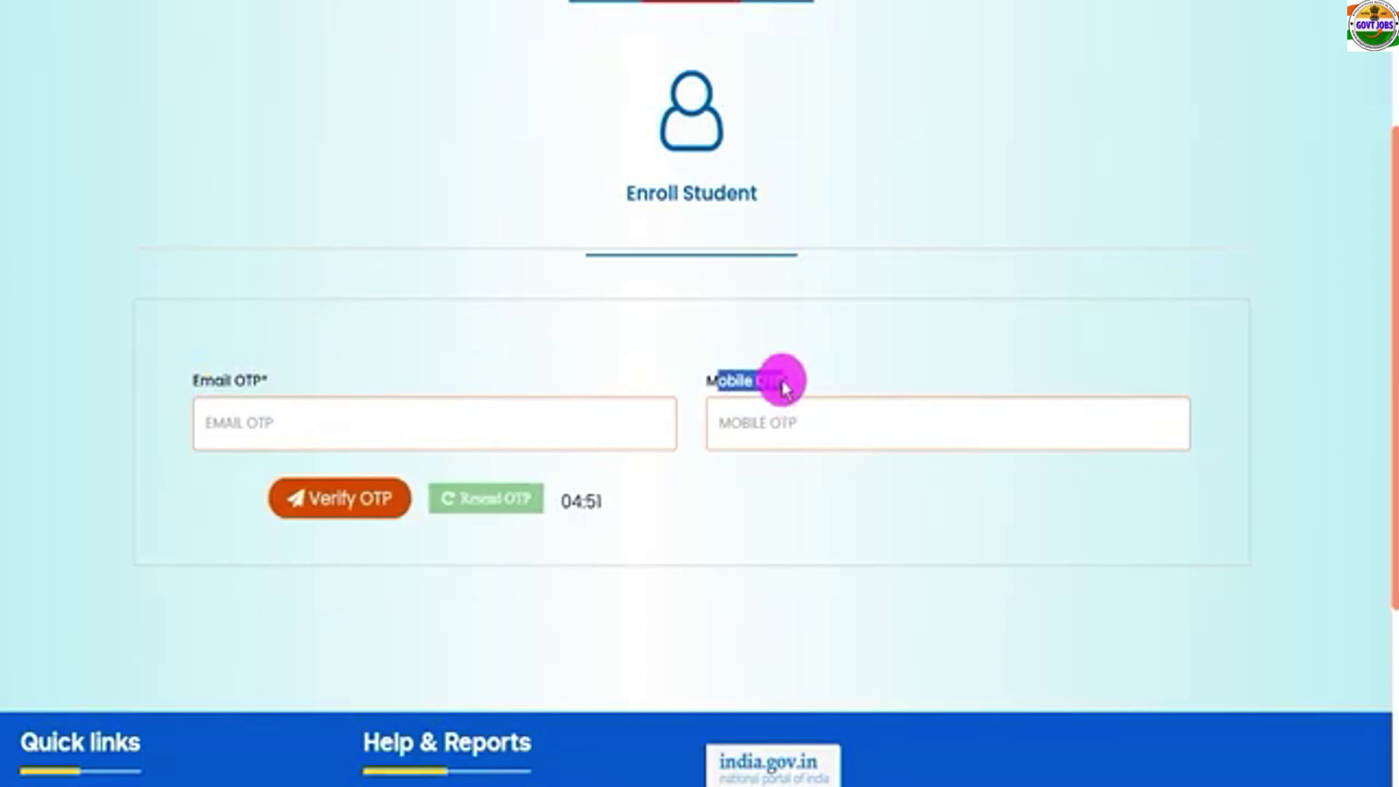
Enter the email OTP and mobile OTP and verify them to reach the student registration form
left_click(309, 428)
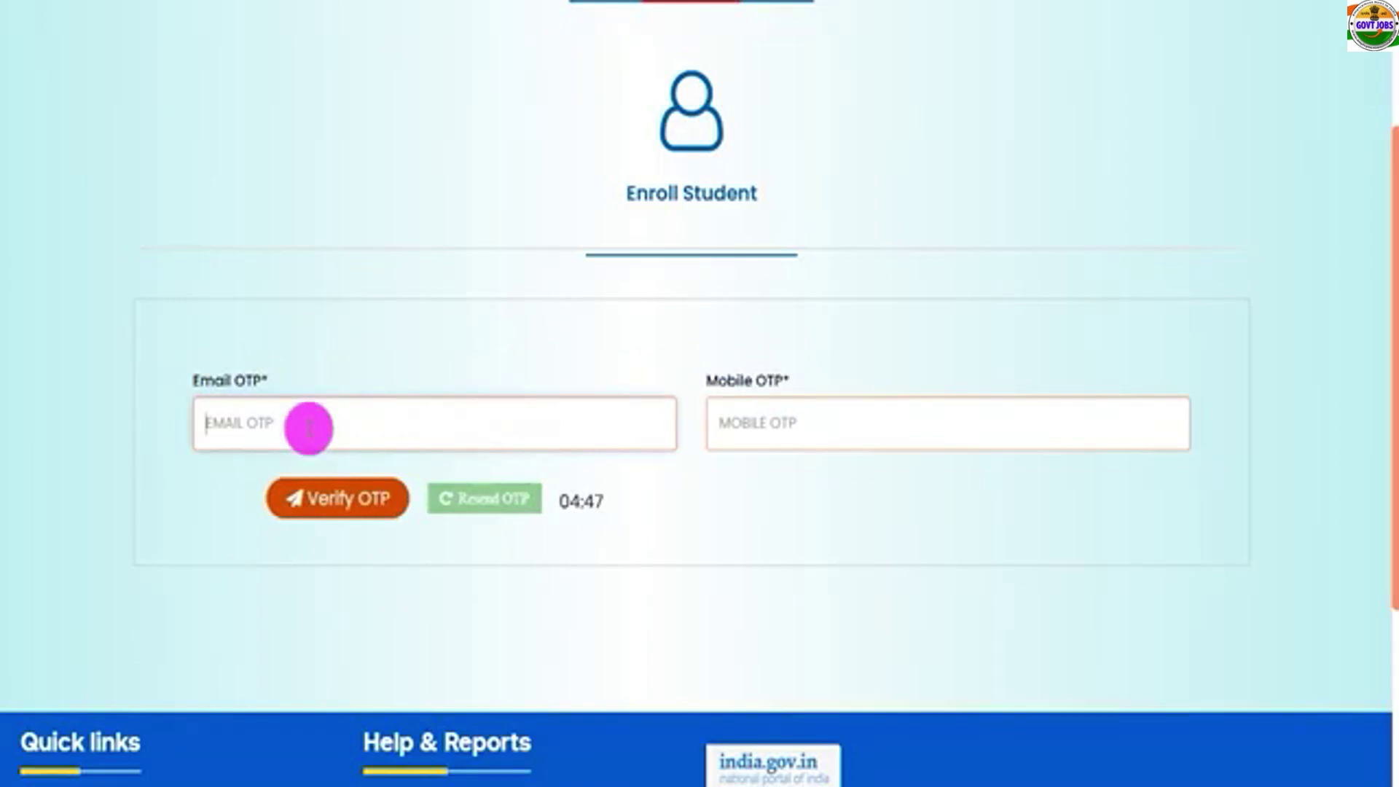
left_click_drag(213, 379, 234, 379)
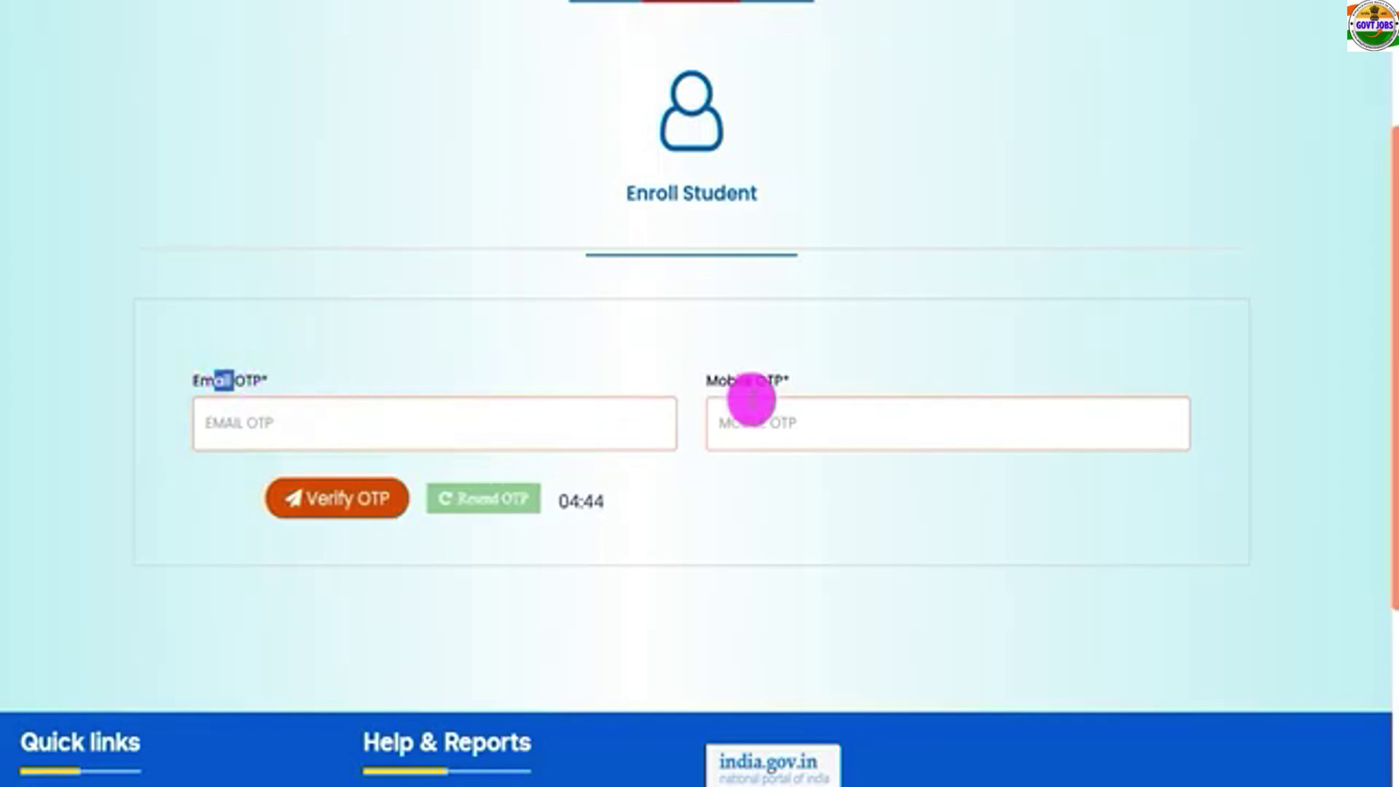
left_click_drag(722, 381, 789, 384)
left_click(761, 421)
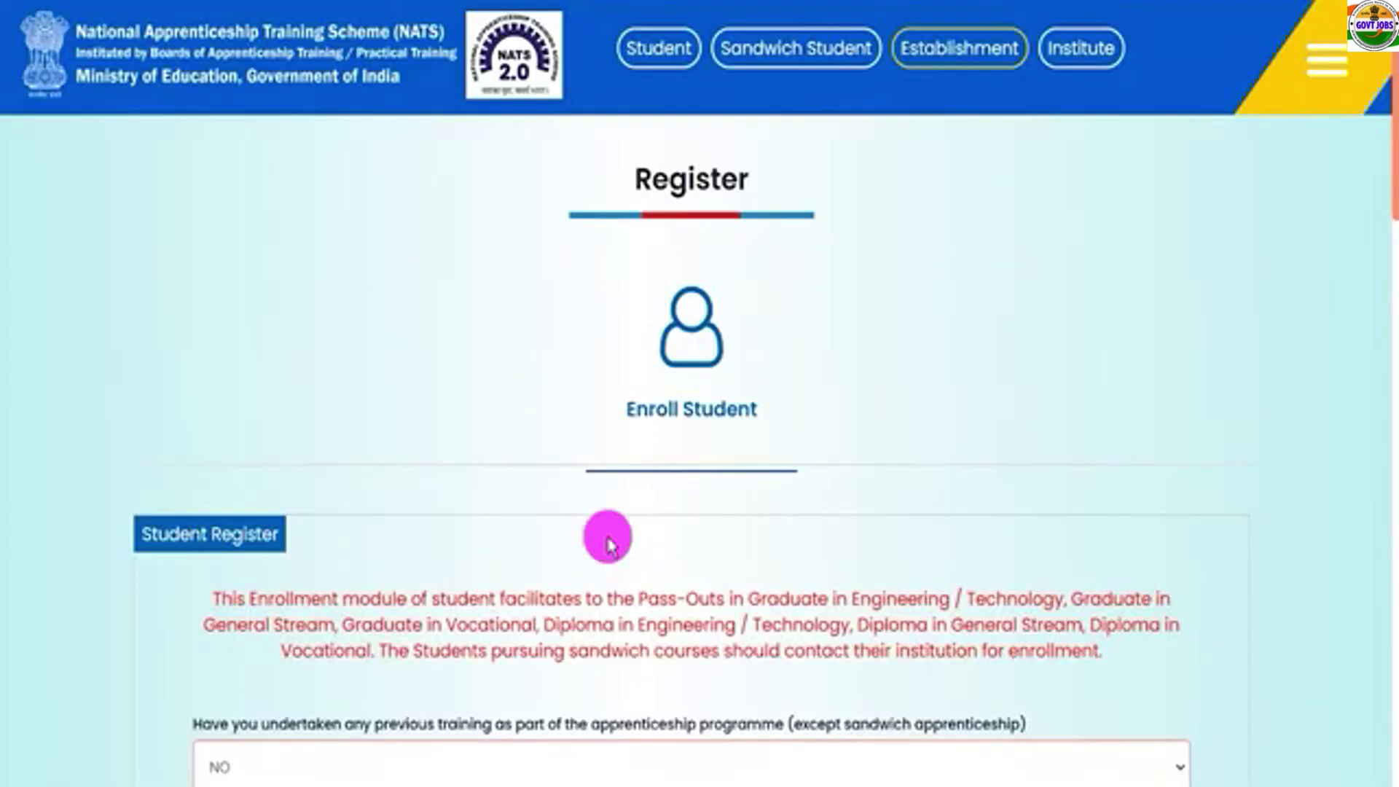
Answer NO to both previous apprenticeship training and work experience of one year or more
scroll(609, 542, "down", 5)
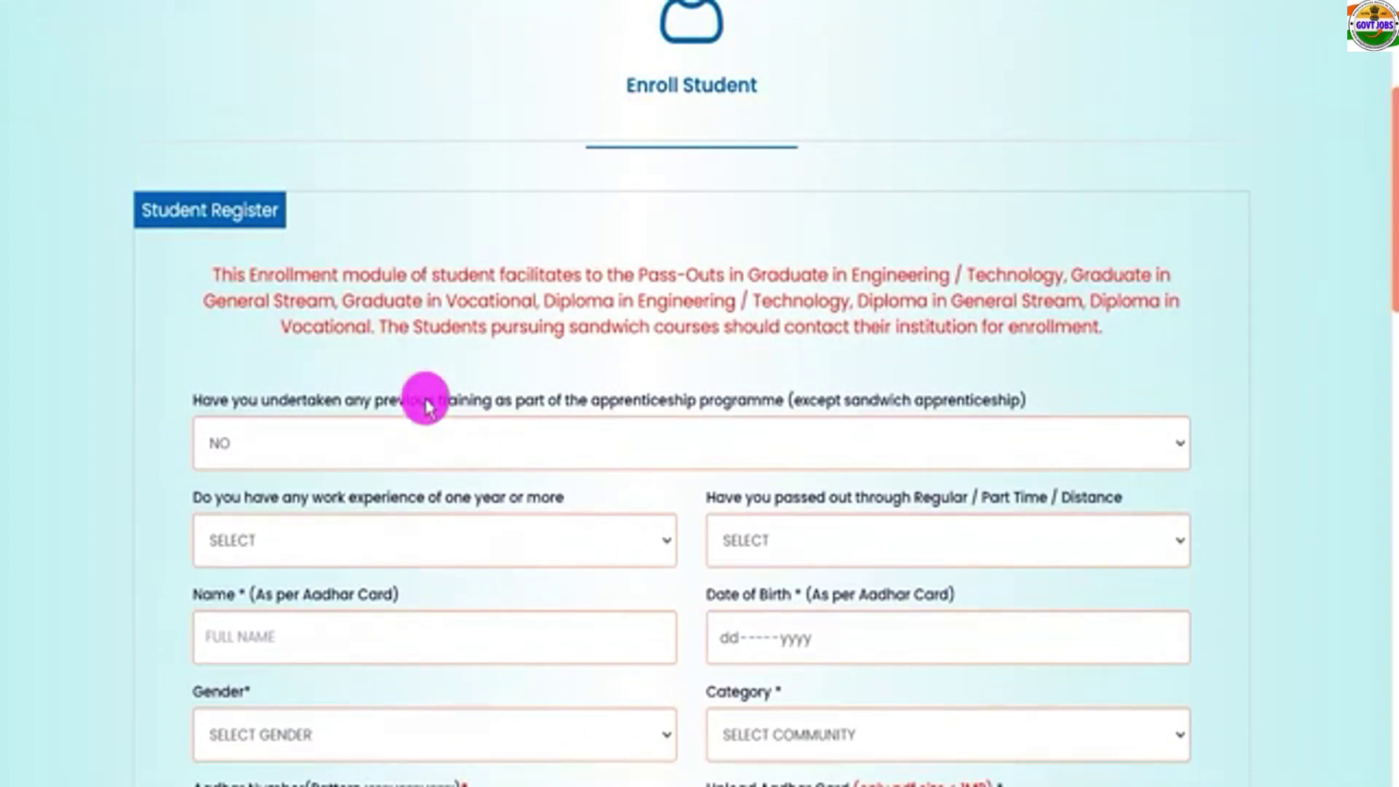
left_click_drag(466, 404, 744, 400)
left_click(593, 446)
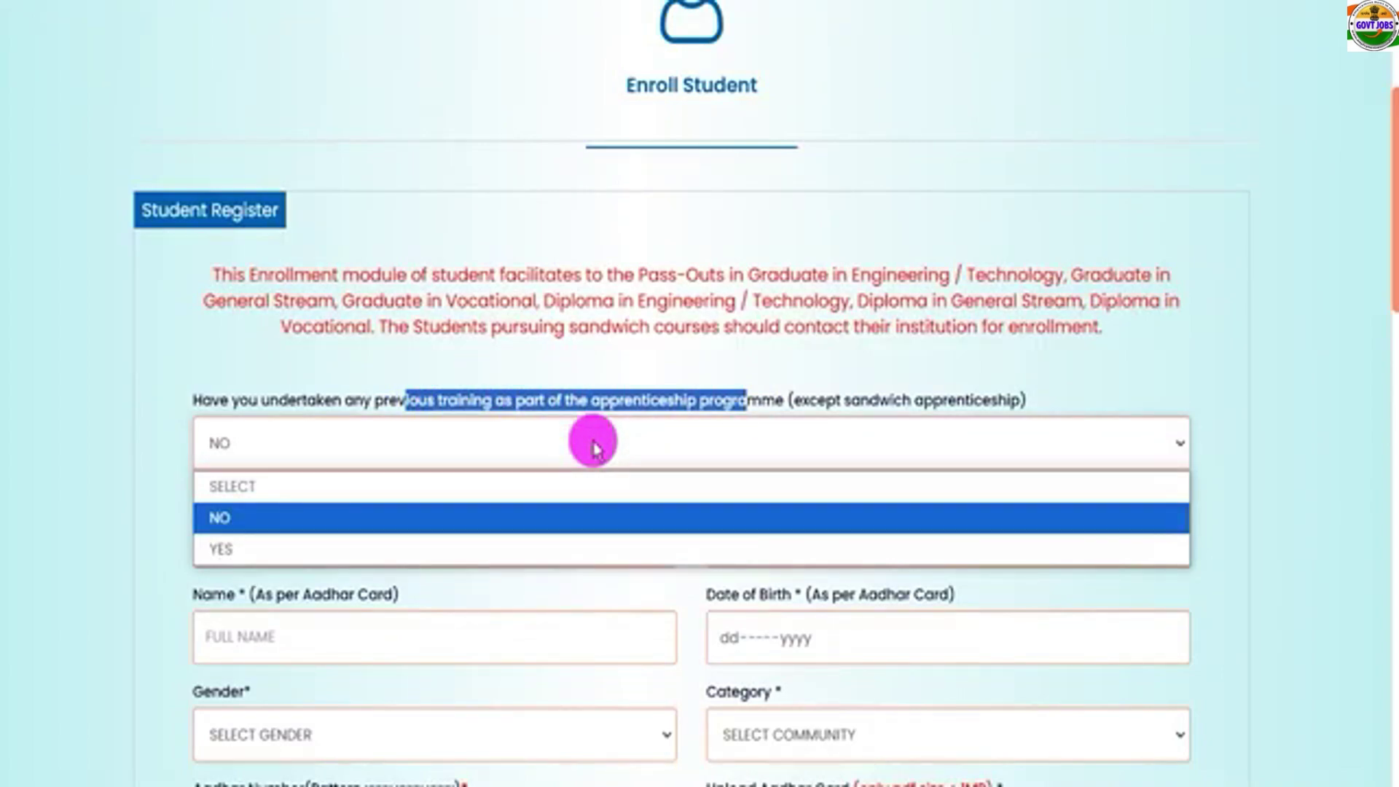
left_click(212, 518)
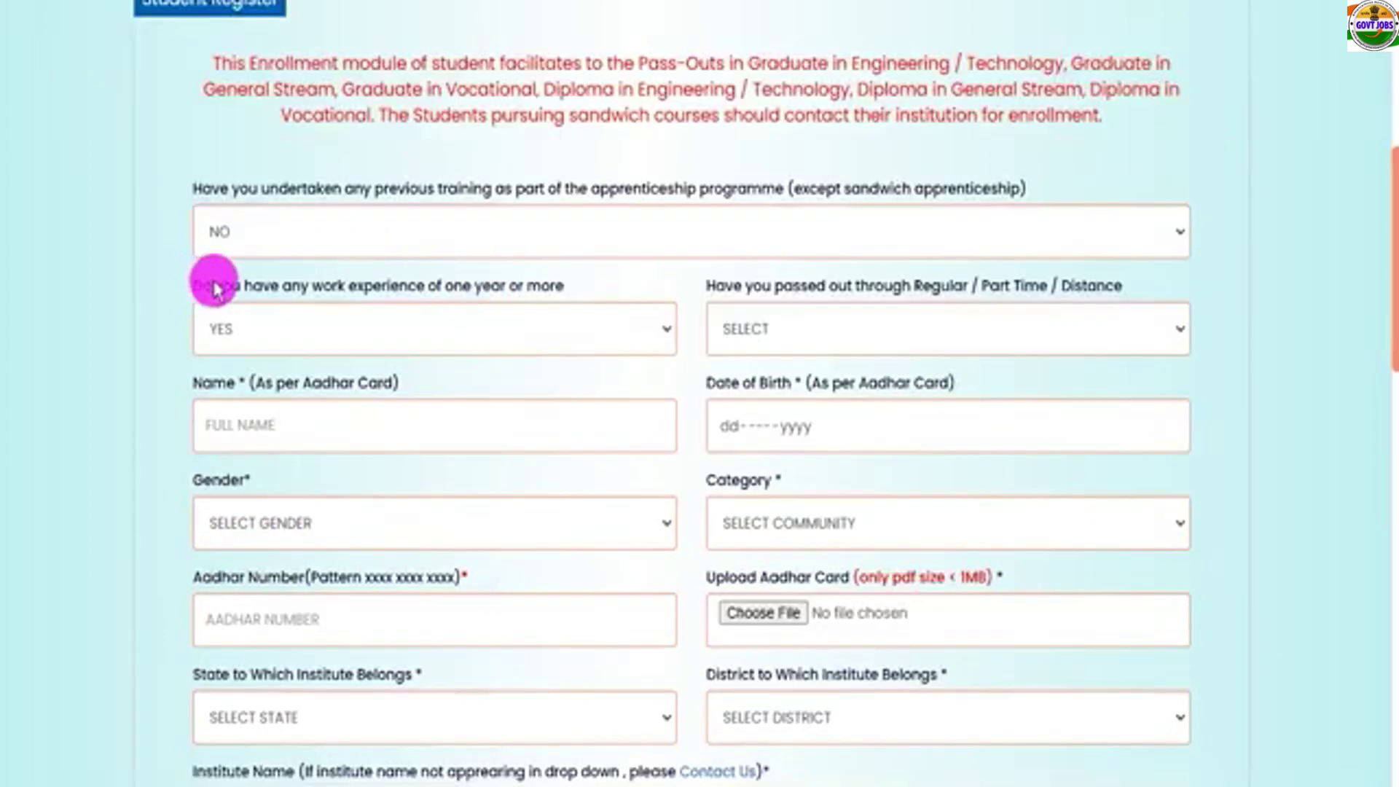
left_click_drag(215, 287, 541, 287)
left_click(364, 329)
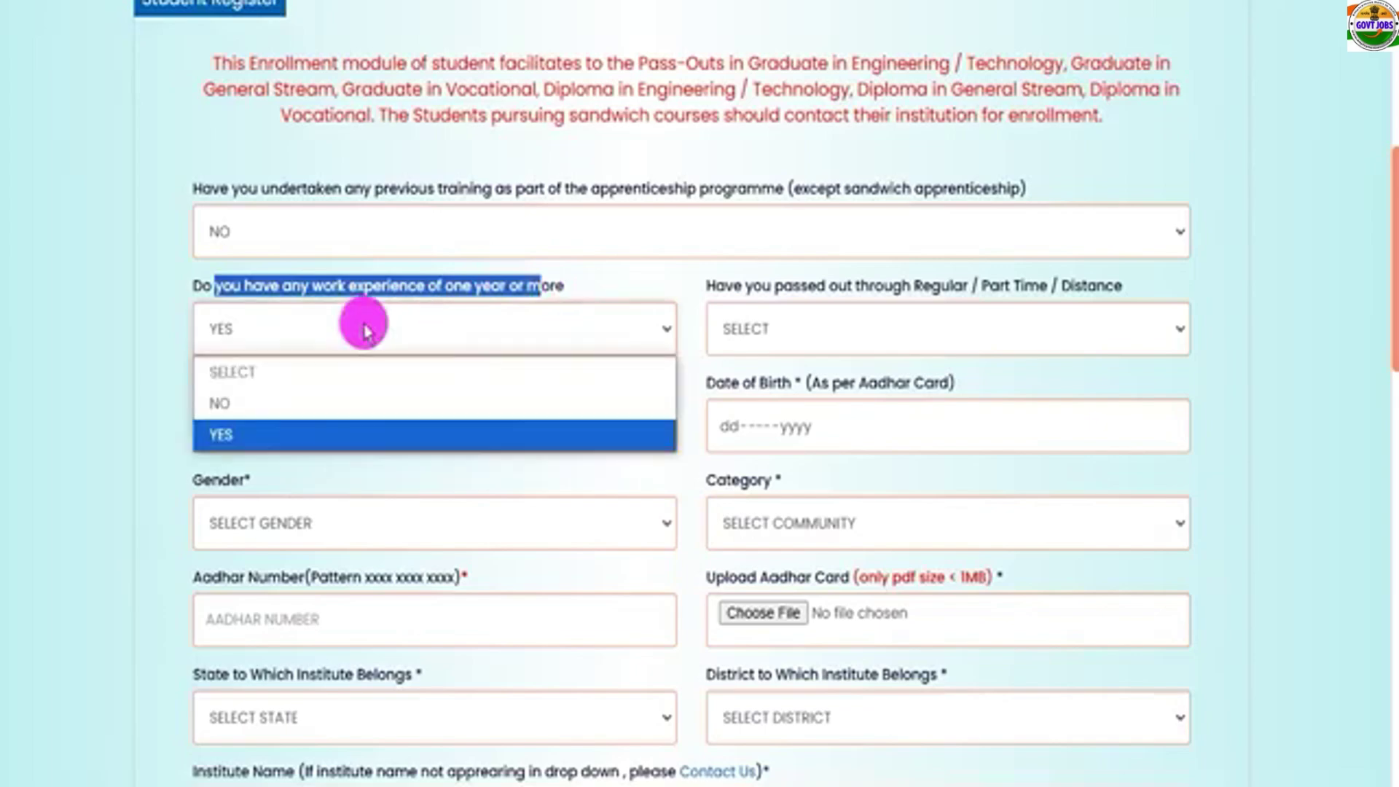
left_click(222, 401)
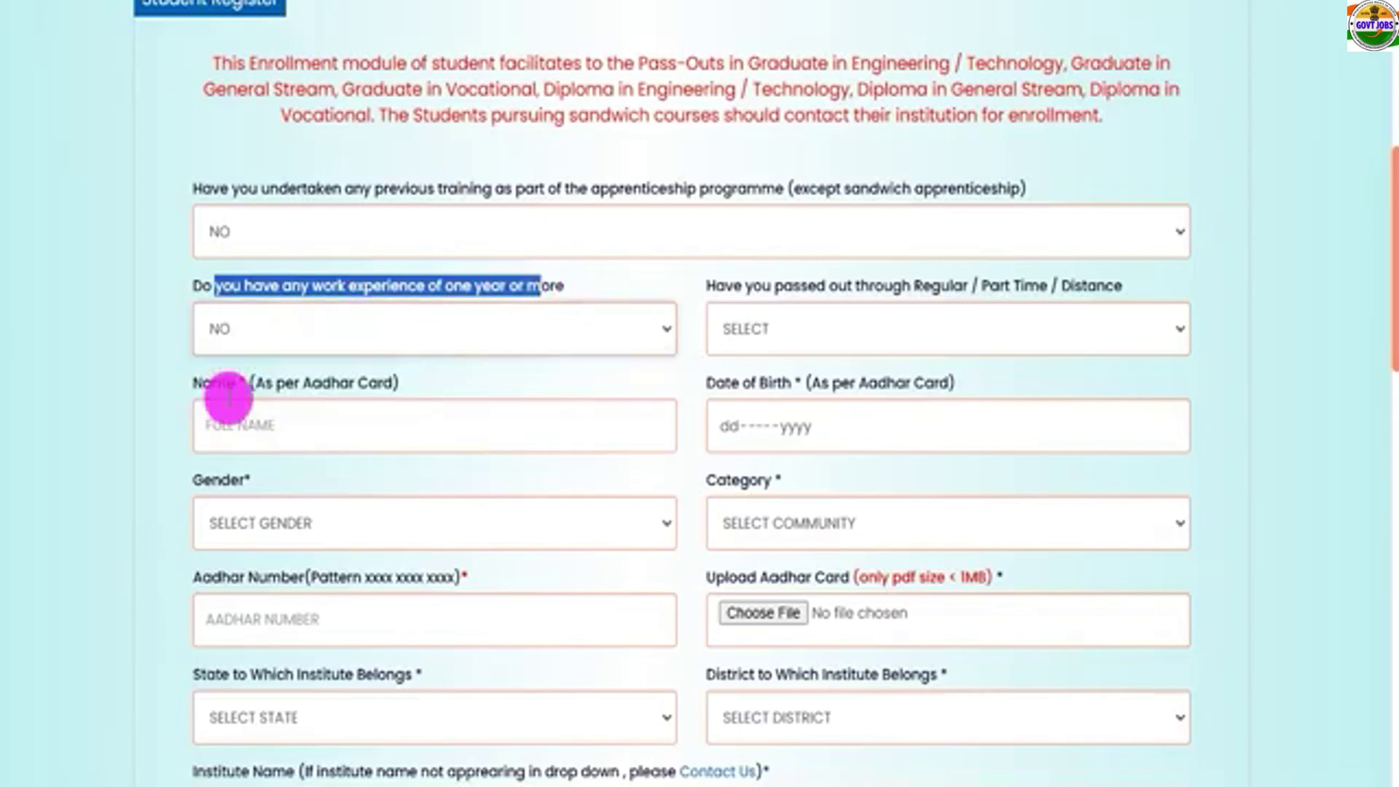
Set the Regular / Part Time / Distance pass-out question to REGULAR after checking its other options
left_click(834, 346)
left_click(809, 379)
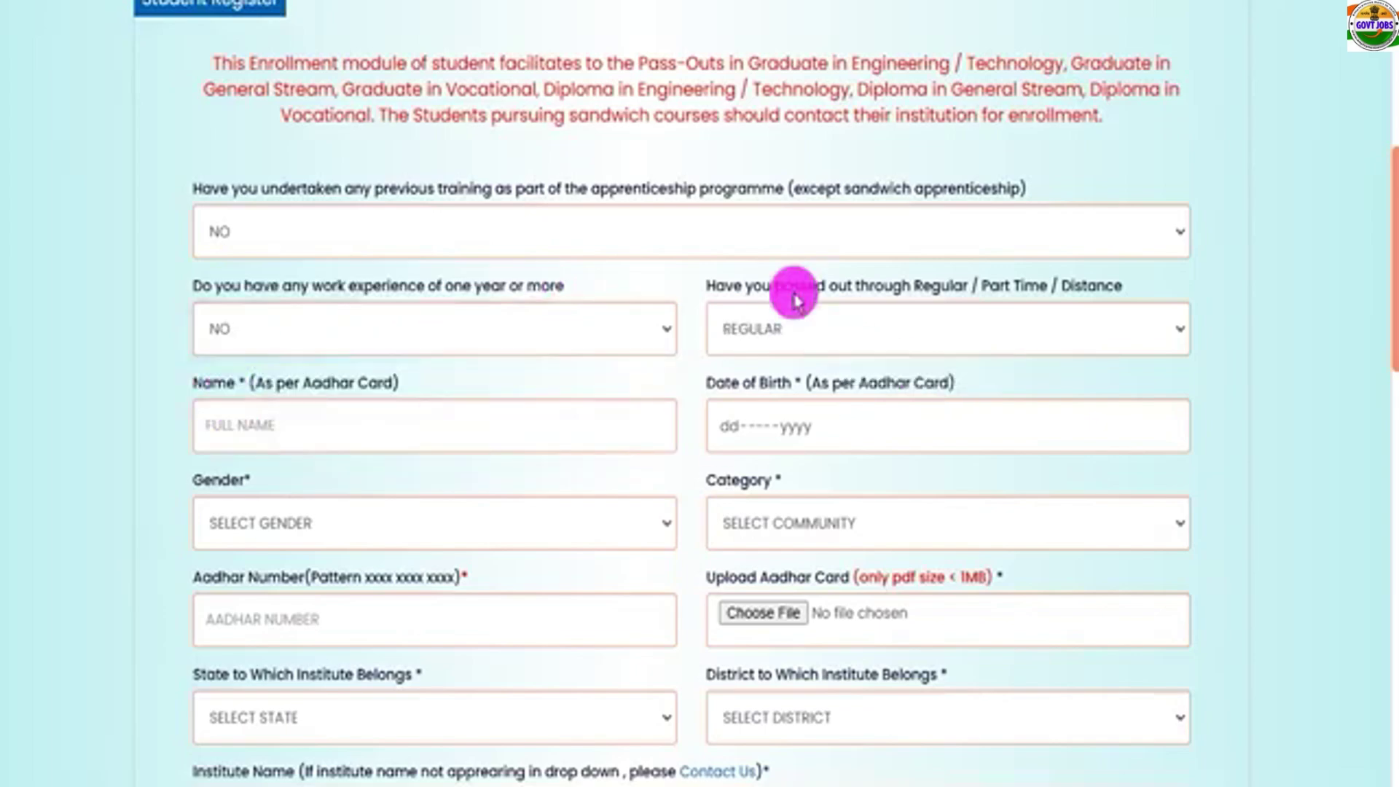
left_click(799, 337)
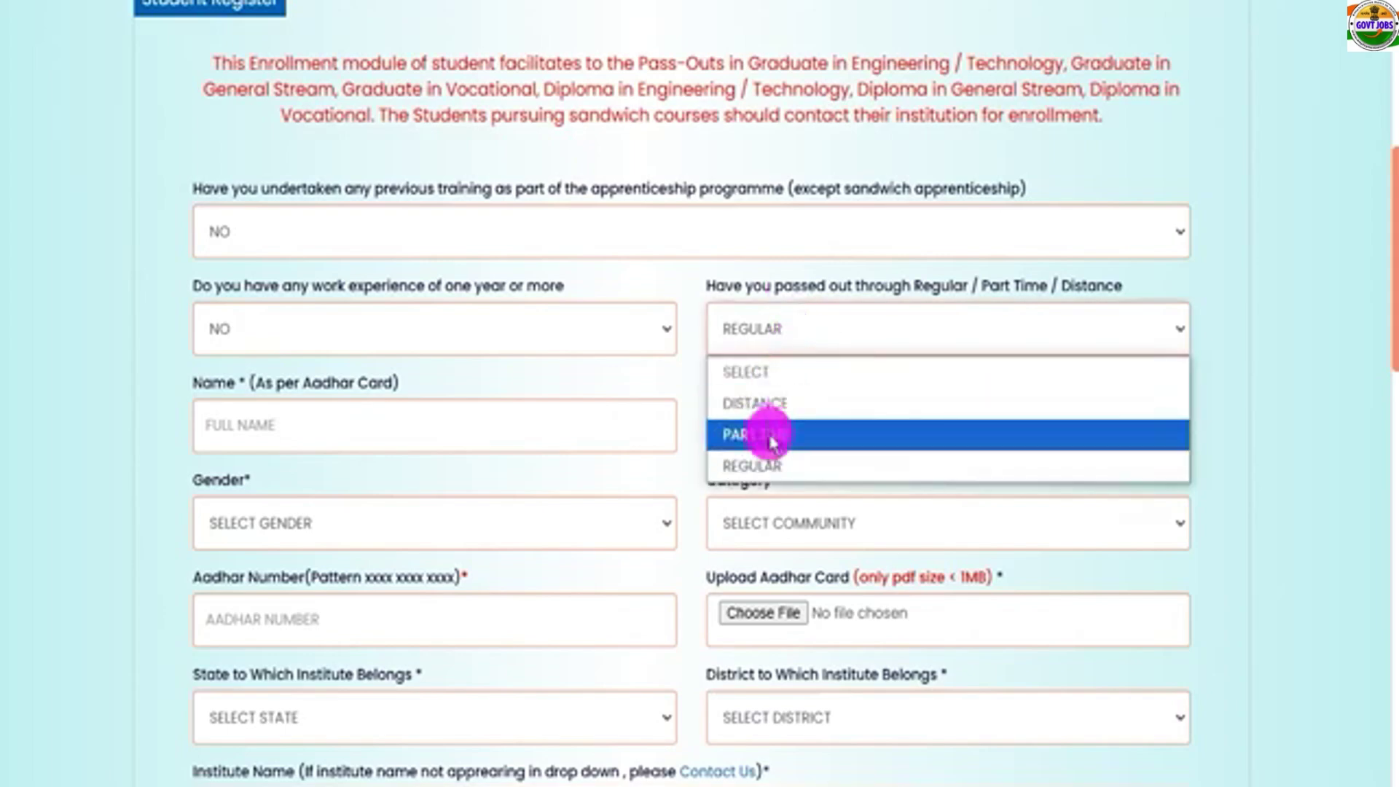
left_click(769, 461)
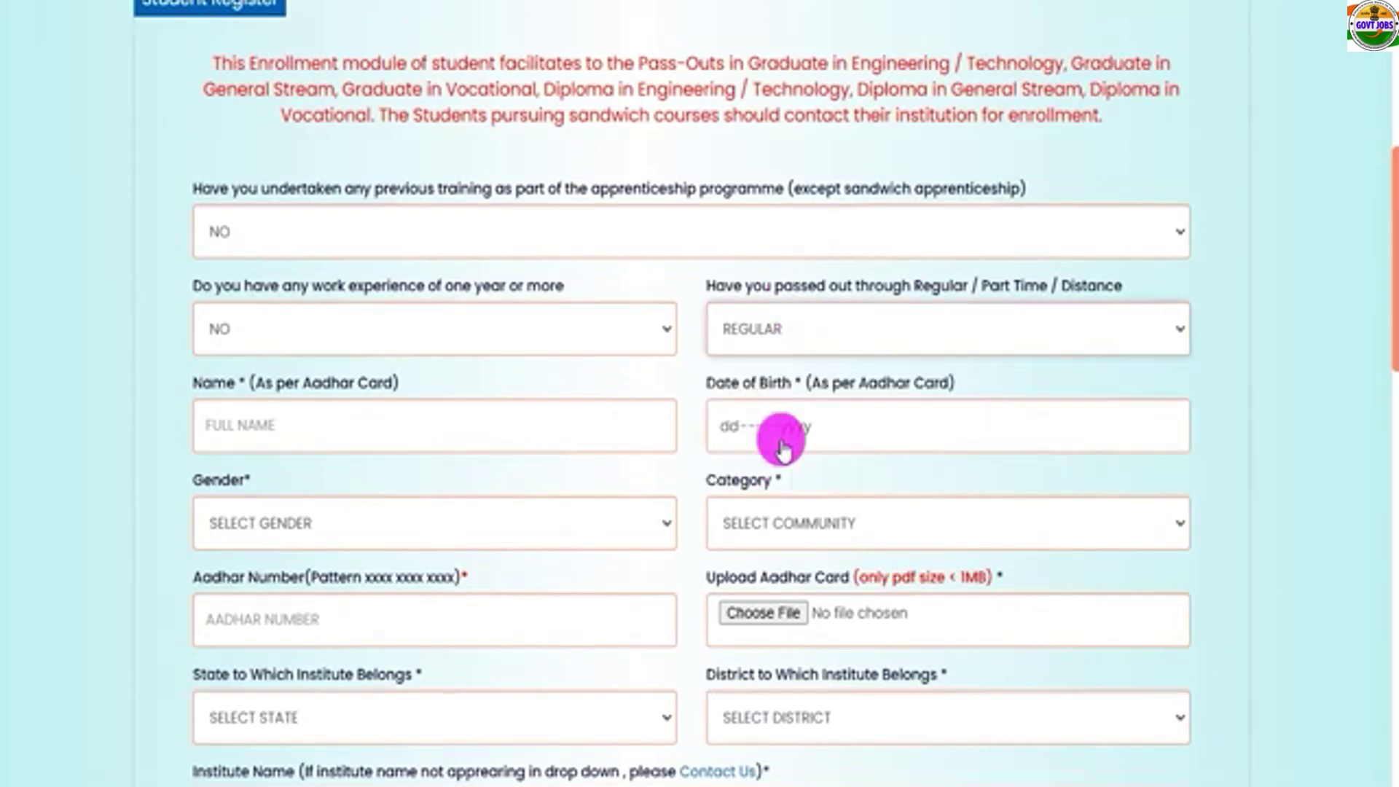
Fill in the applicant's name and Aadhar number, with gender MALE and category SC
left_click(302, 434)
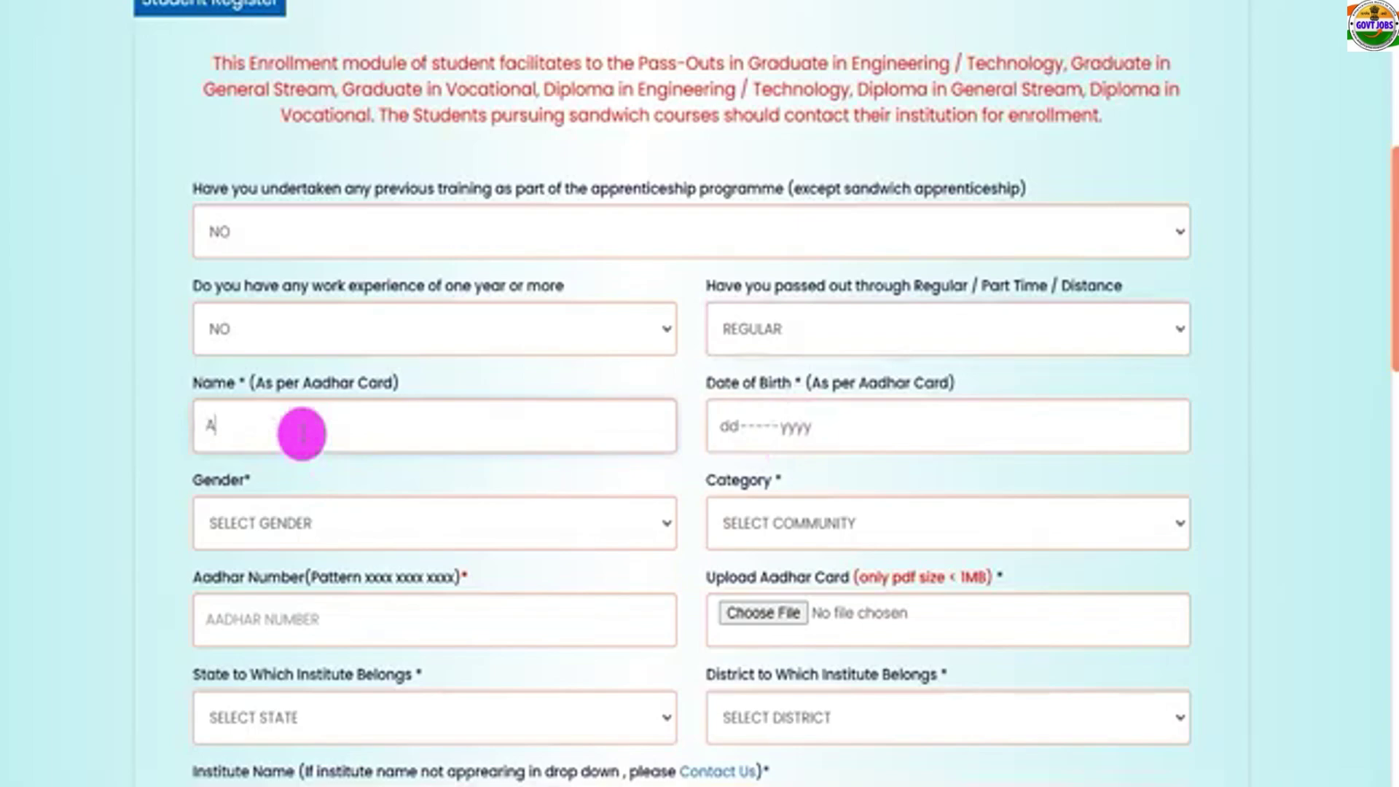
left_click(794, 433)
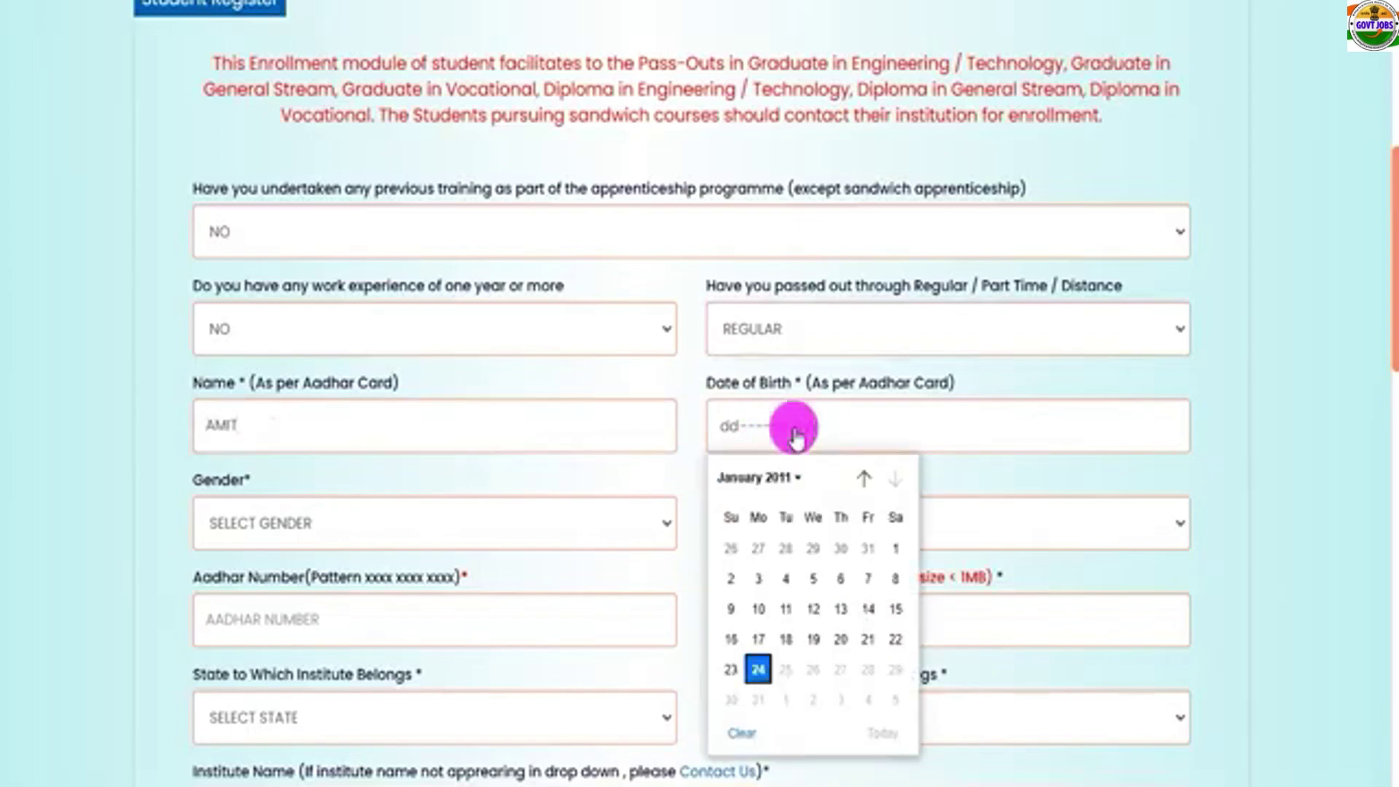
left_click(429, 533)
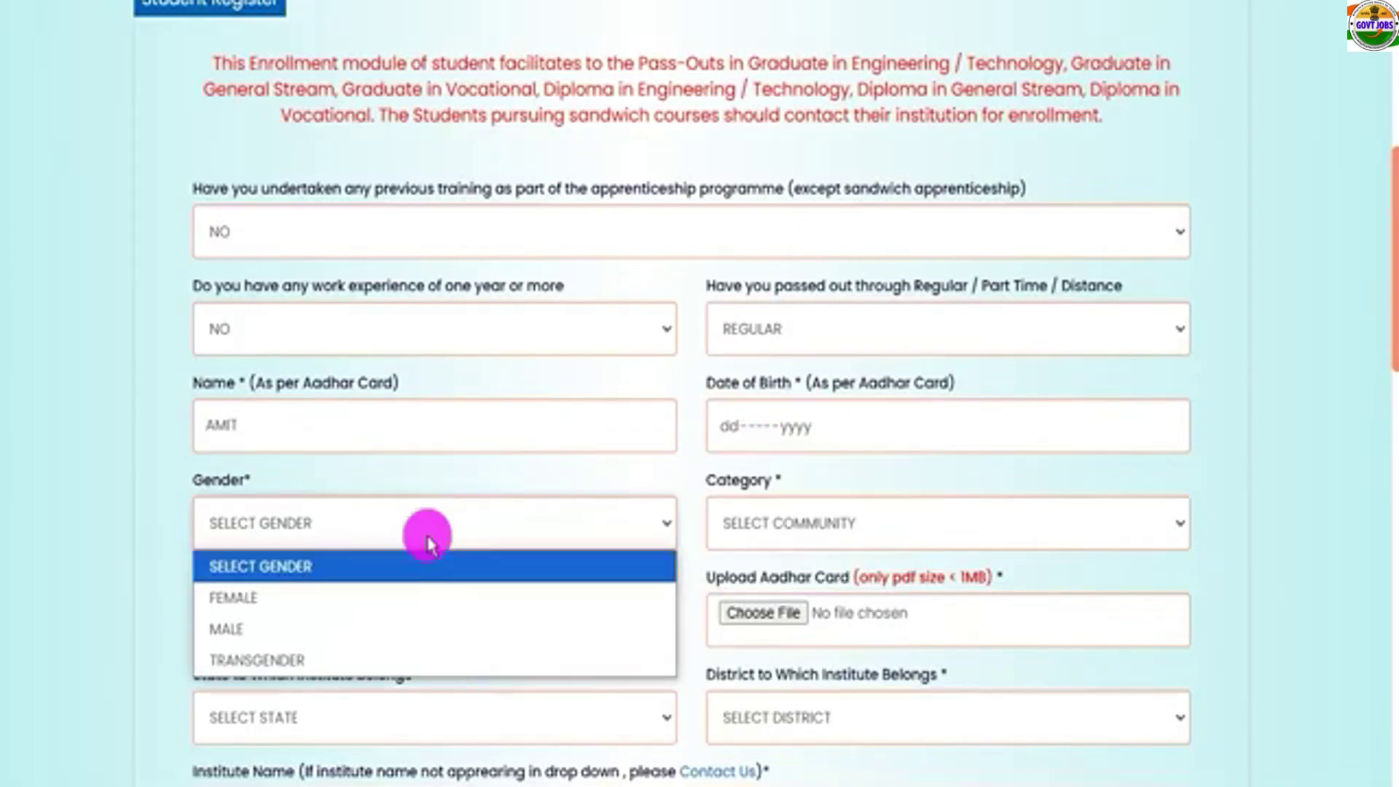
left_click(265, 625)
left_click(889, 523)
left_click(756, 660)
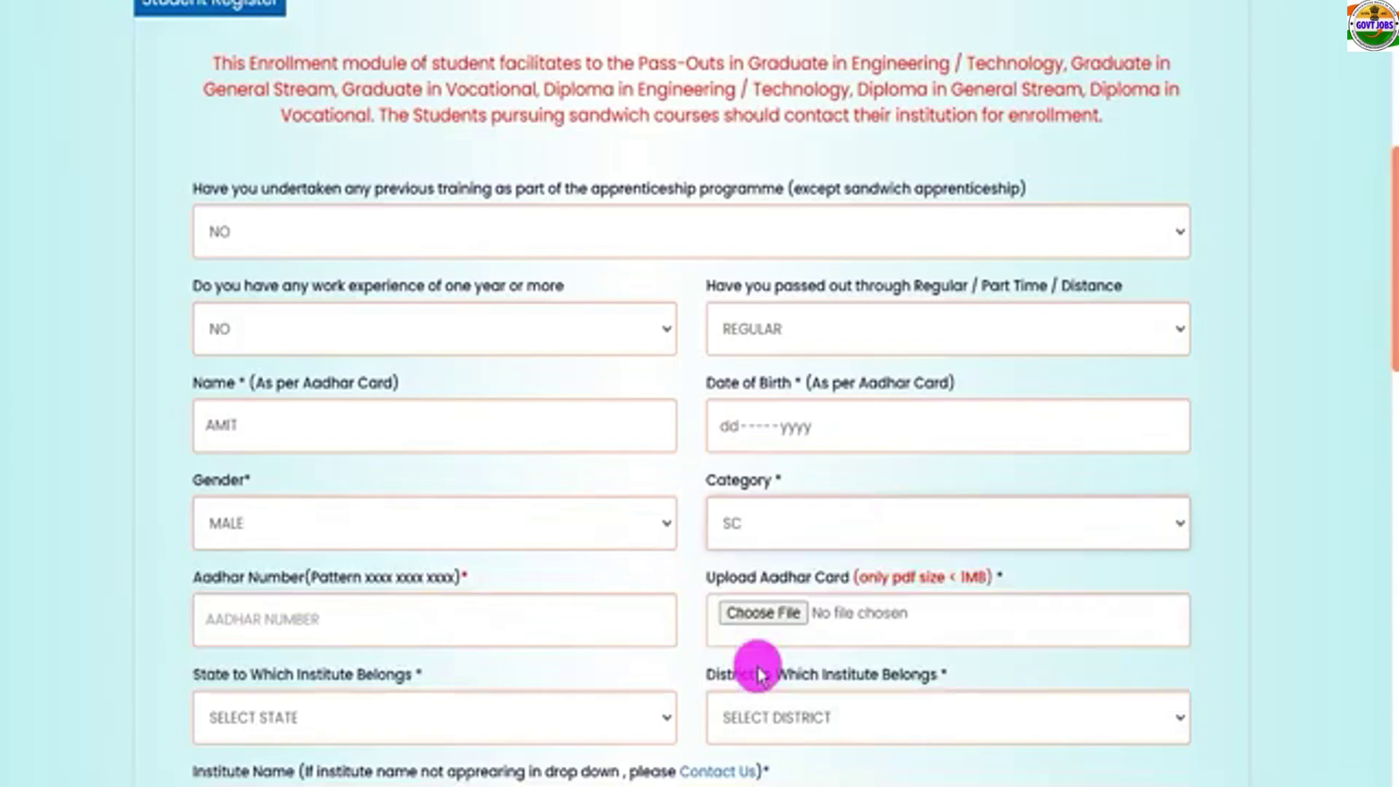
left_click(328, 628)
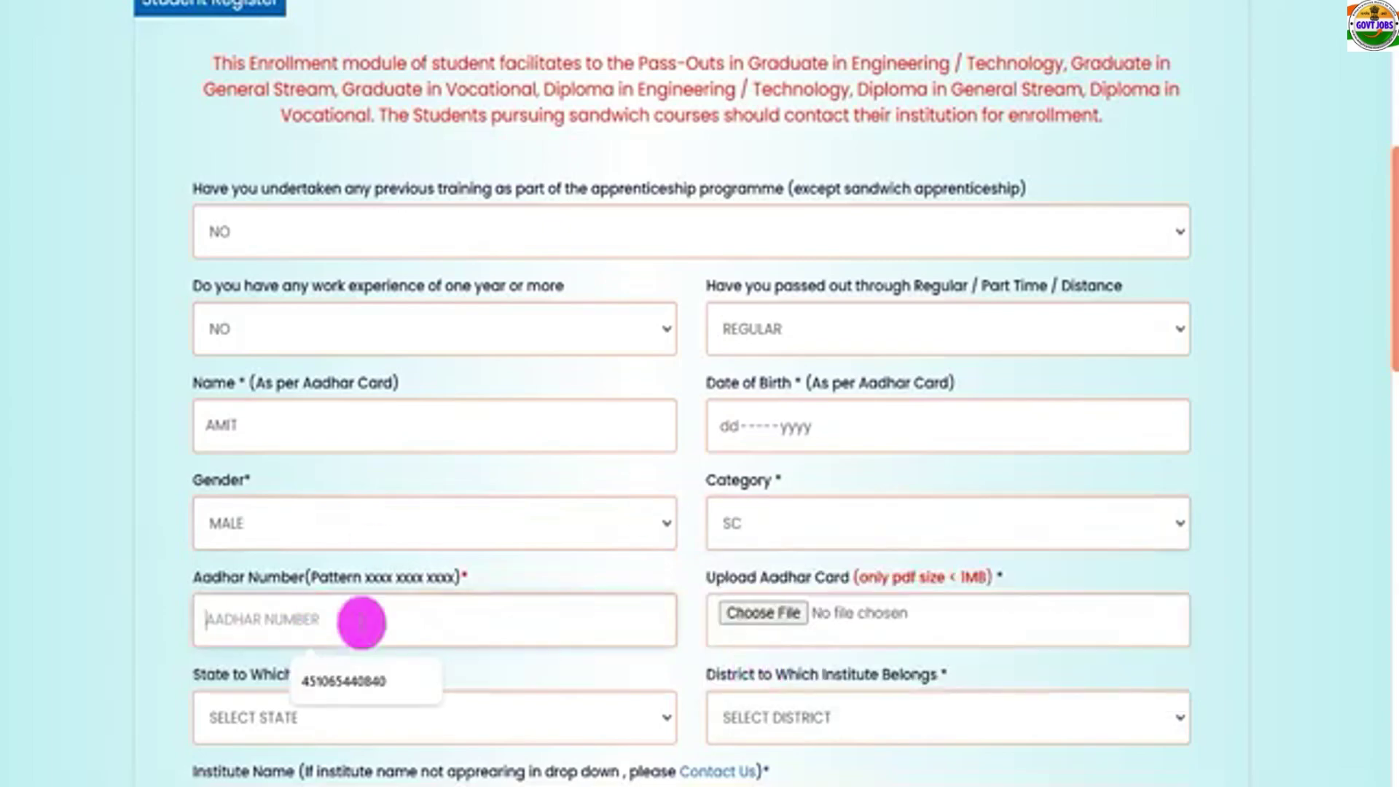
left_click(383, 698)
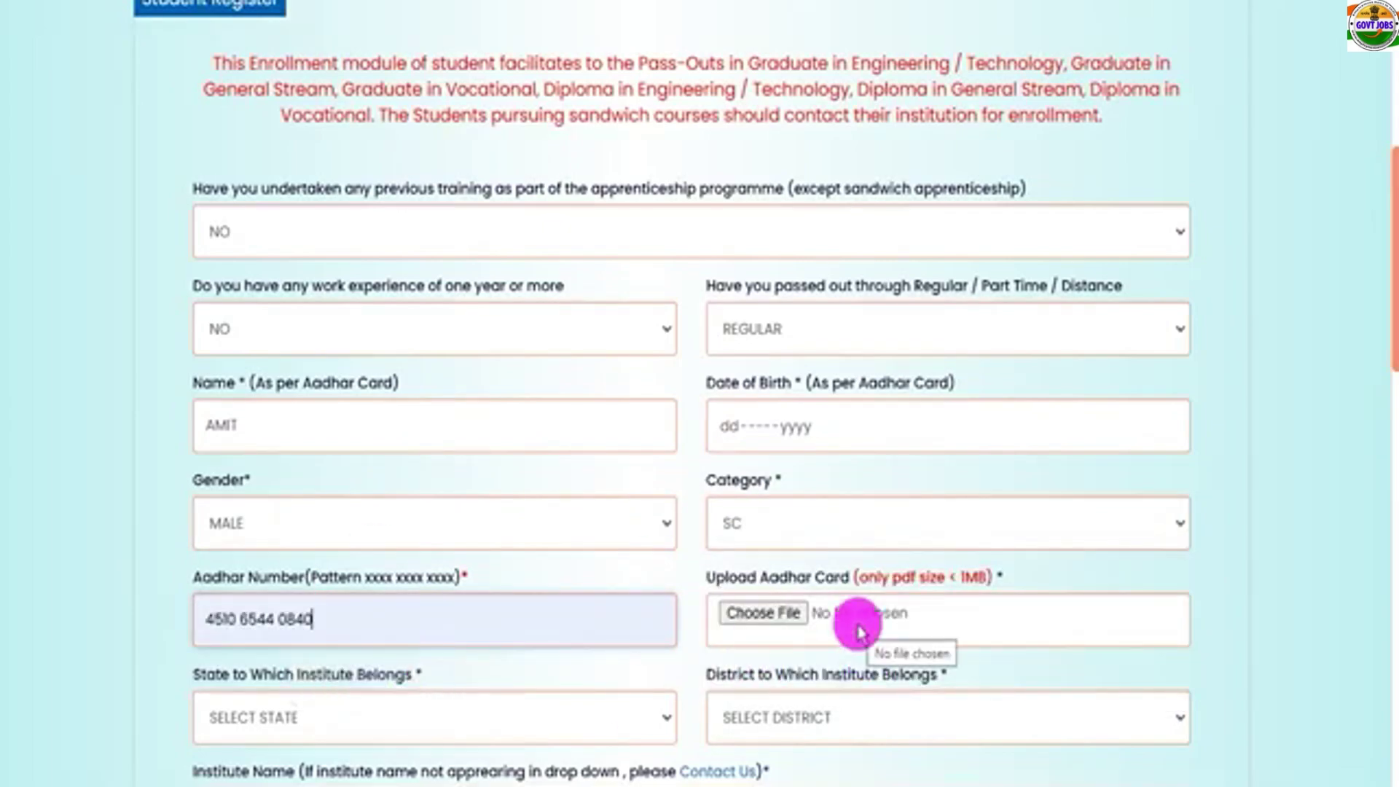
Set the institute's state to UTTAR PRADESH and its district to SAHARANPUR
scroll(858, 632, "down", 4)
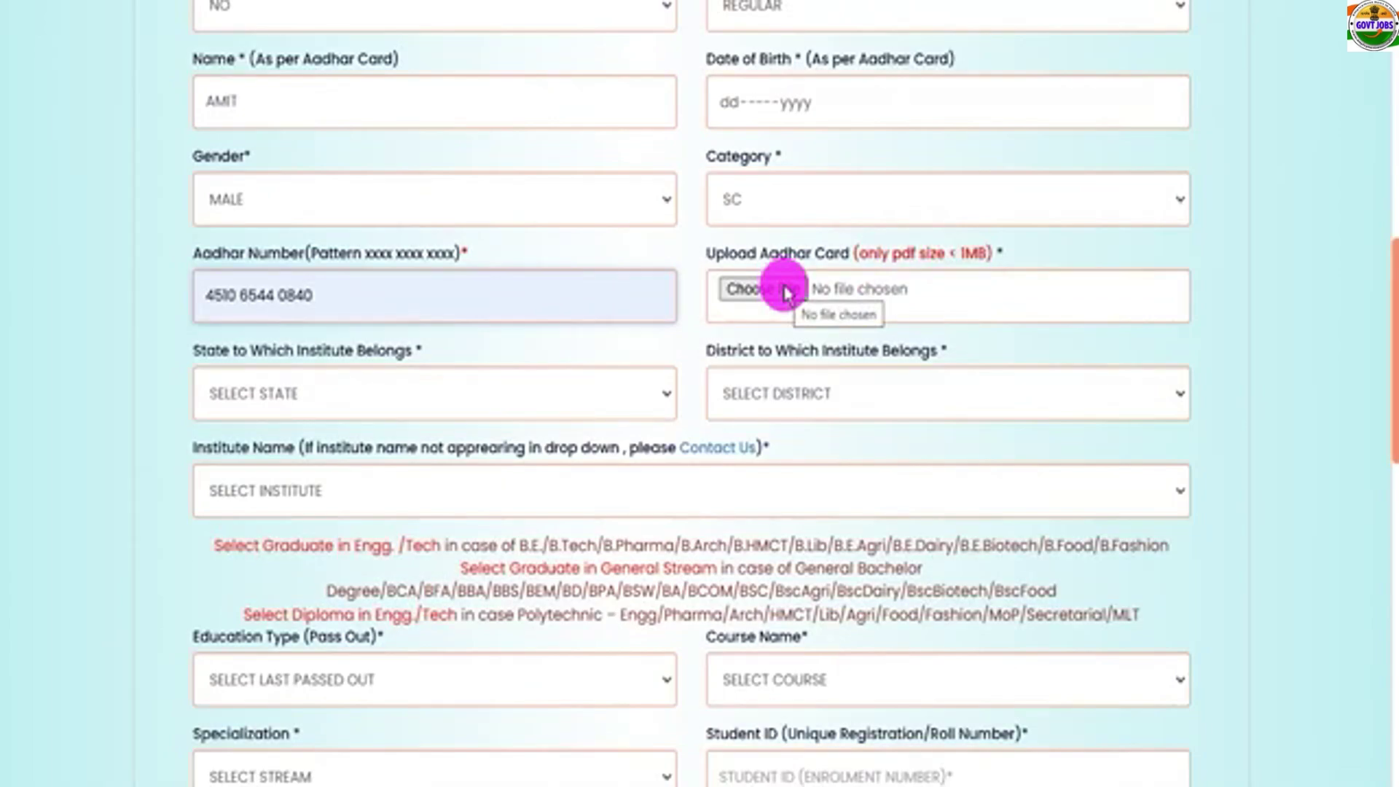
left_click(305, 397)
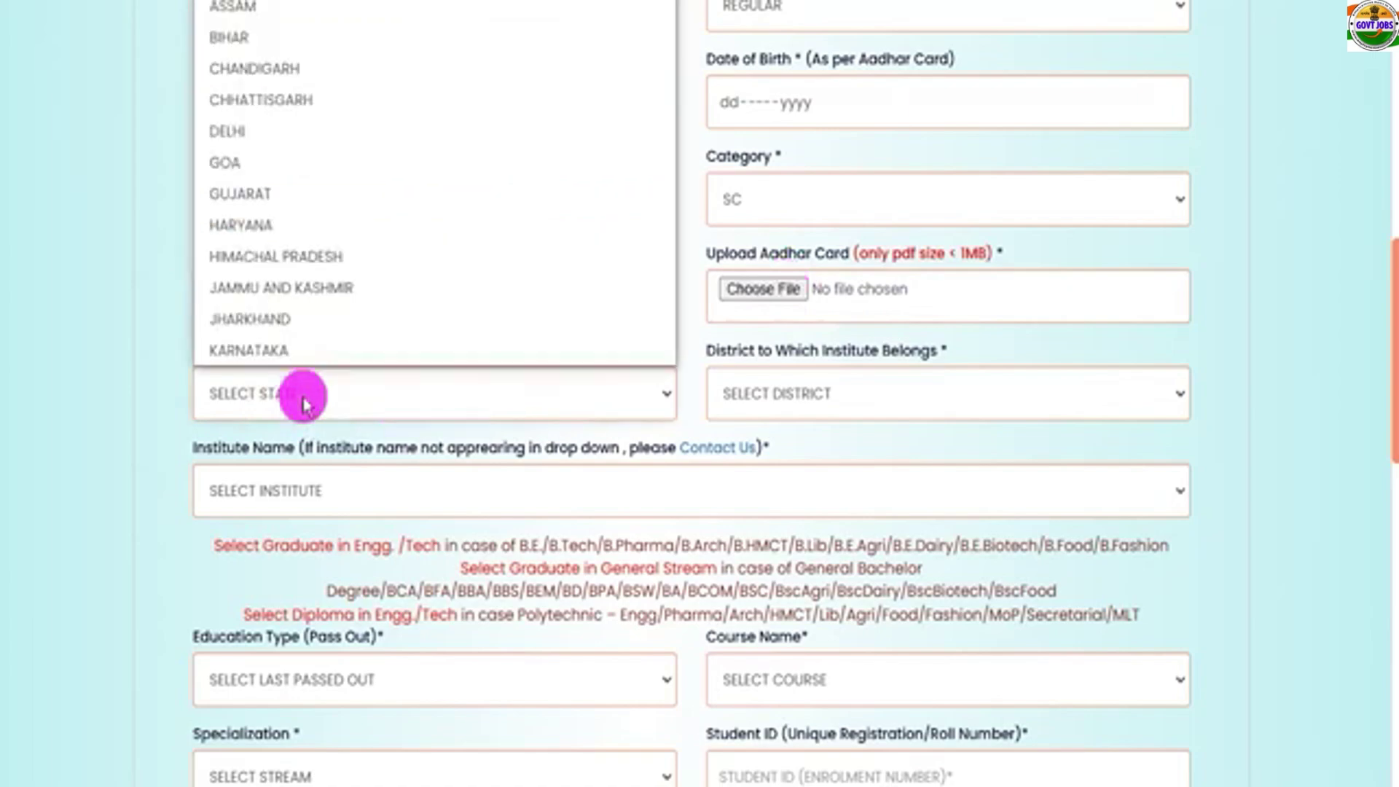
key("u")
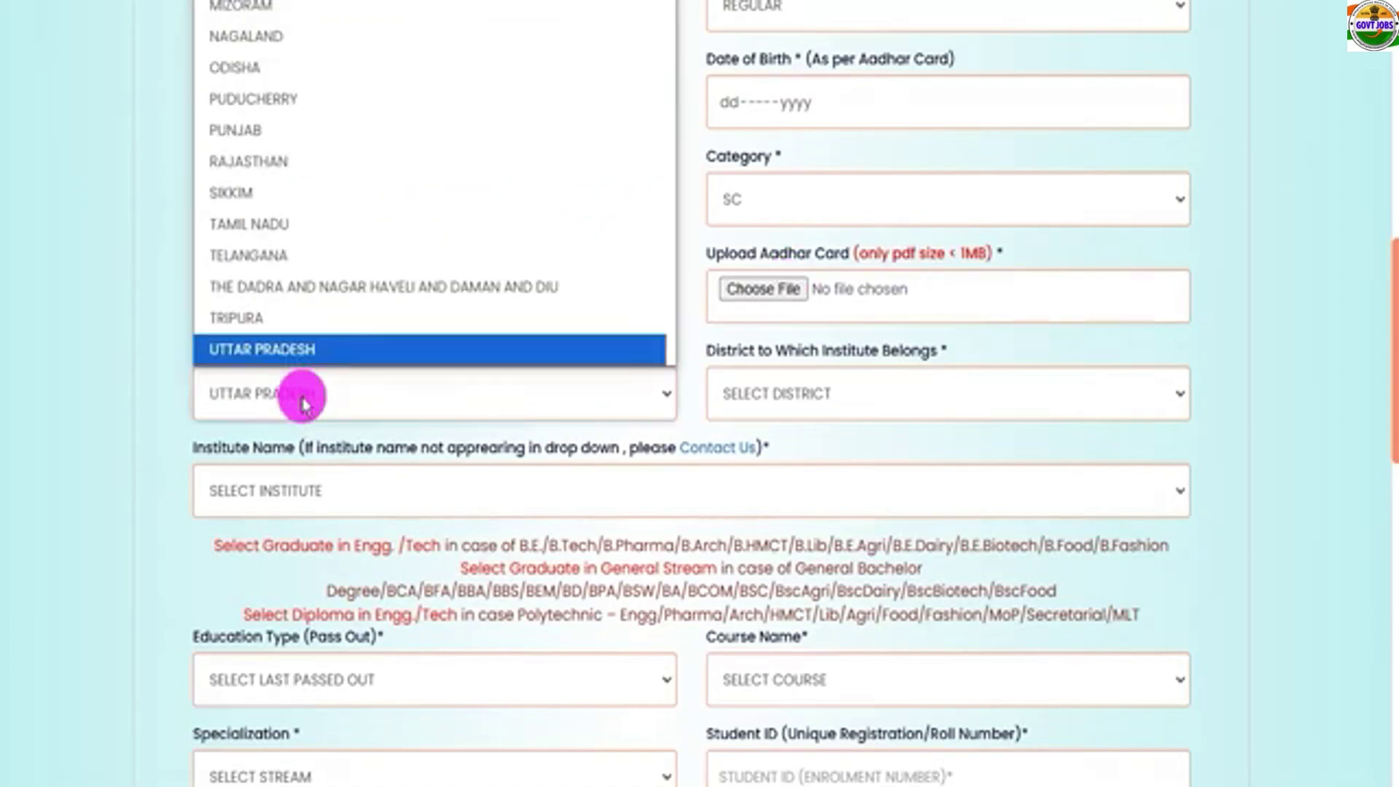
left_click(311, 351)
left_click(830, 401)
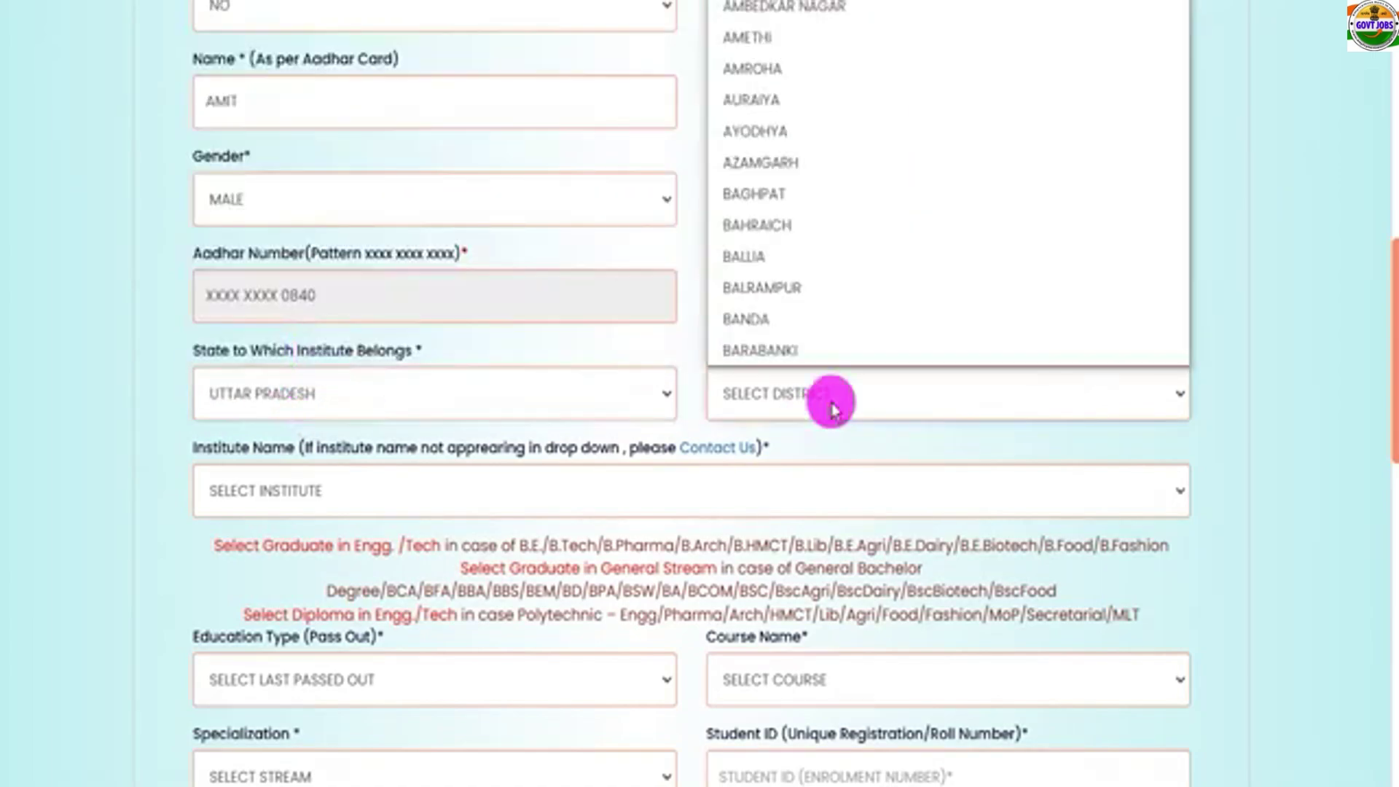
key("s")
key("Return")
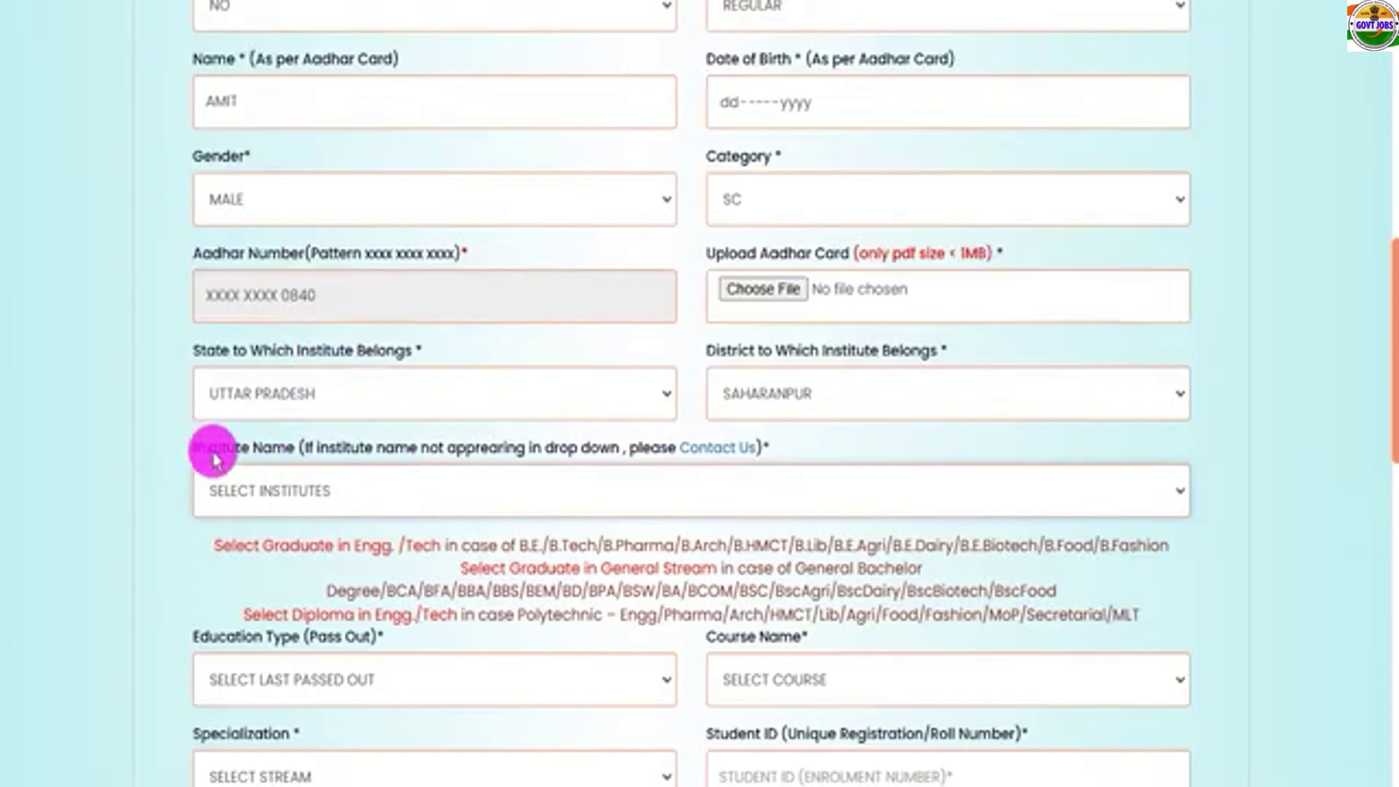
Choose ASIAN COLLEGE OF LAW, SUBBAKHARI, SARSAWA, SAHARANPUR 53687 as the institute name
left_click_drag(213, 446, 409, 452)
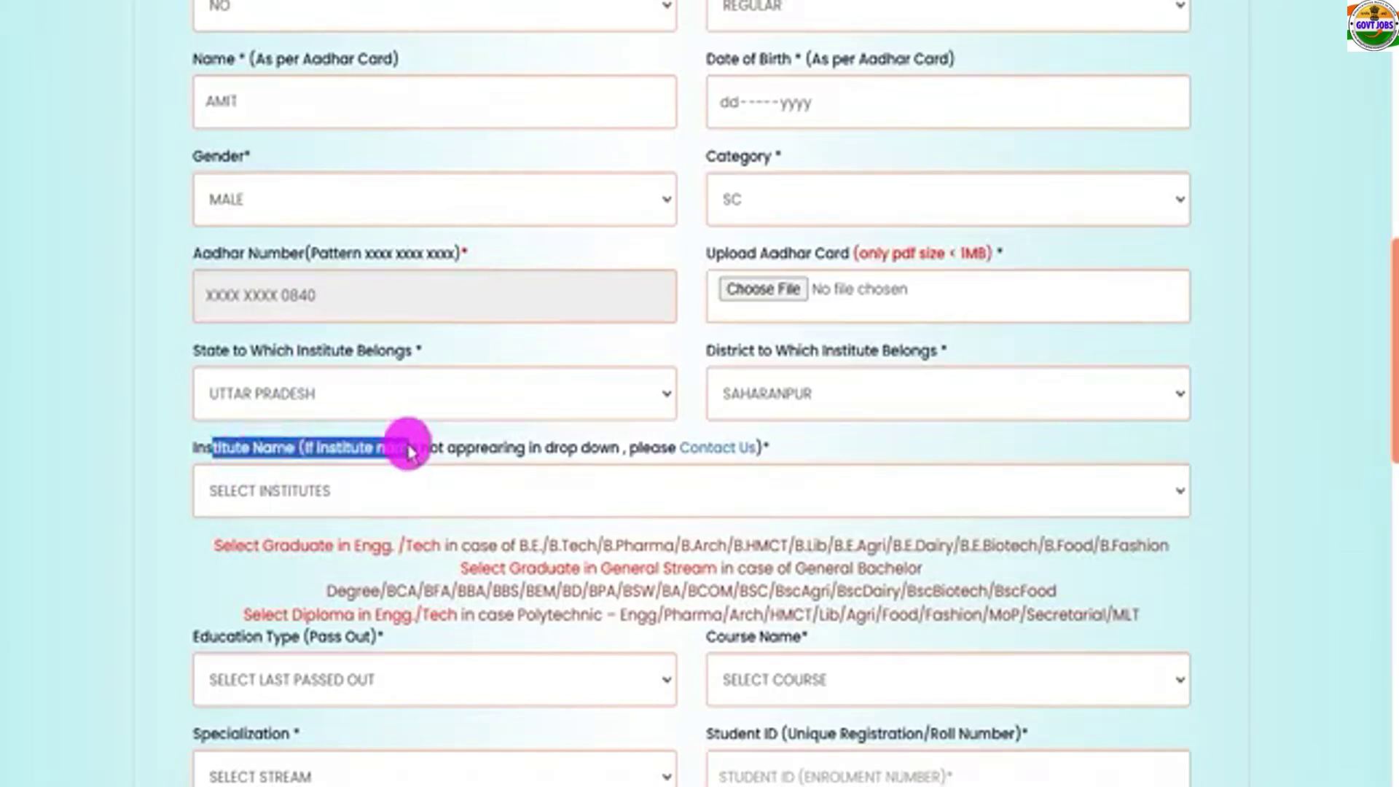
left_click(427, 495)
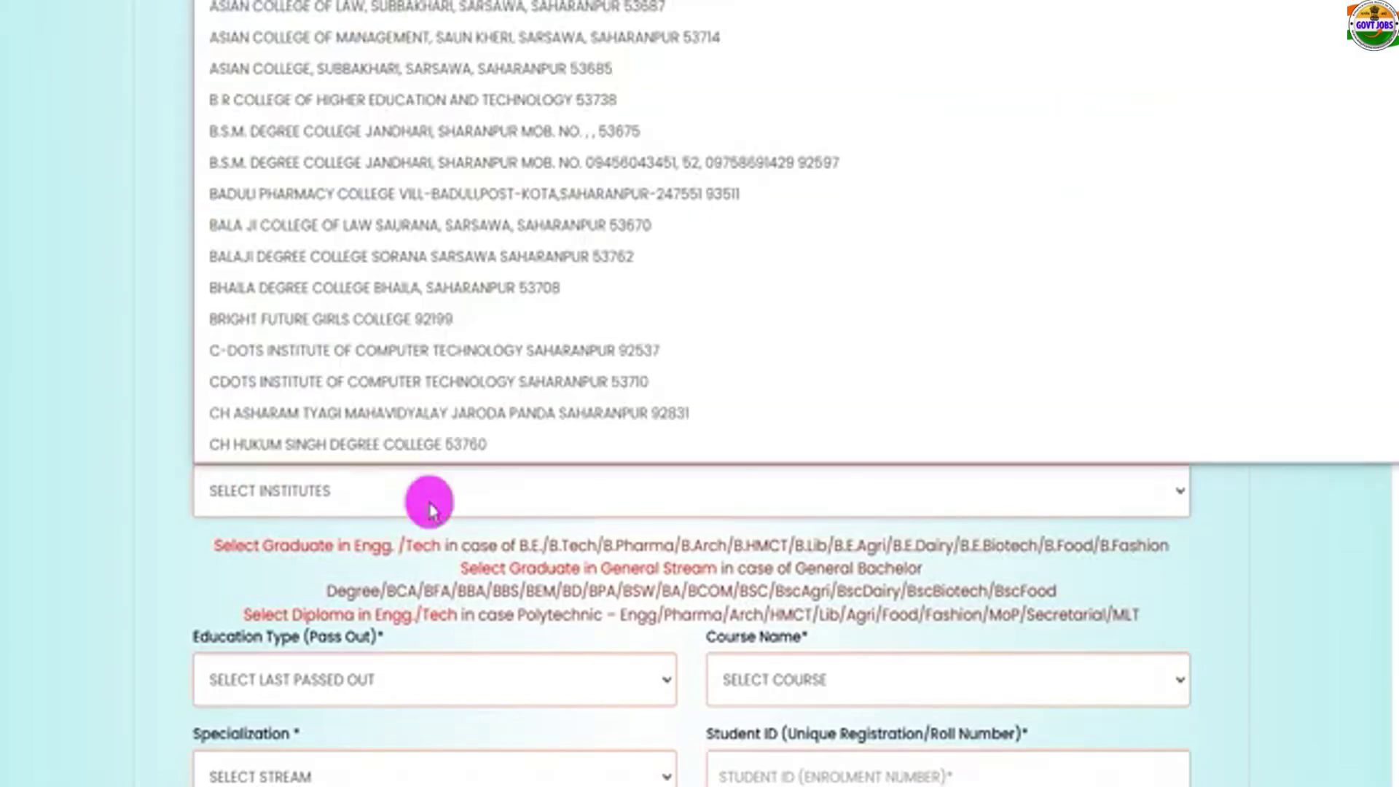
left_click(348, 9)
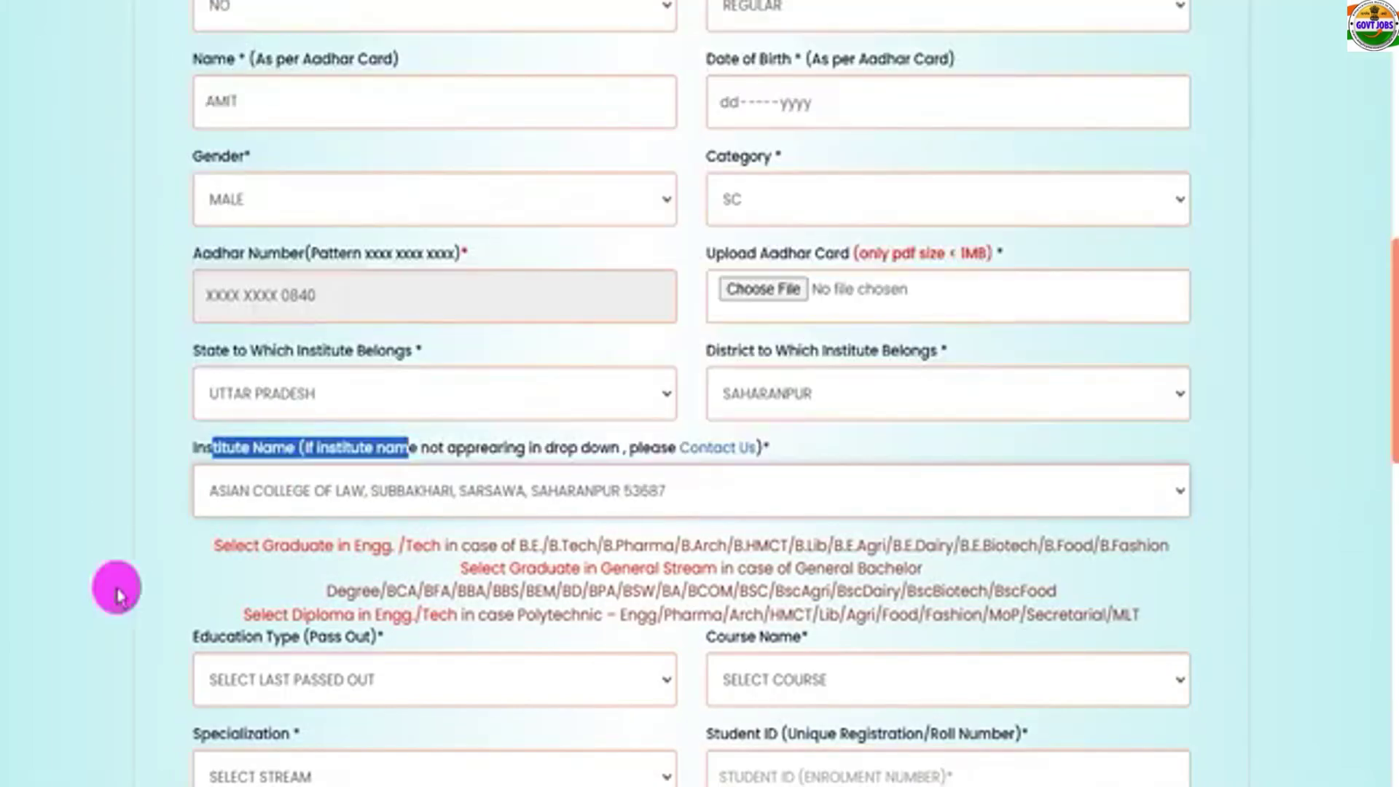
left_click(536, 634)
Set the education type to GRADUATE IN ENGINEERING / TECHNOLOGY and answer Yes to the graduation question
scroll(537, 634, "down", 5)
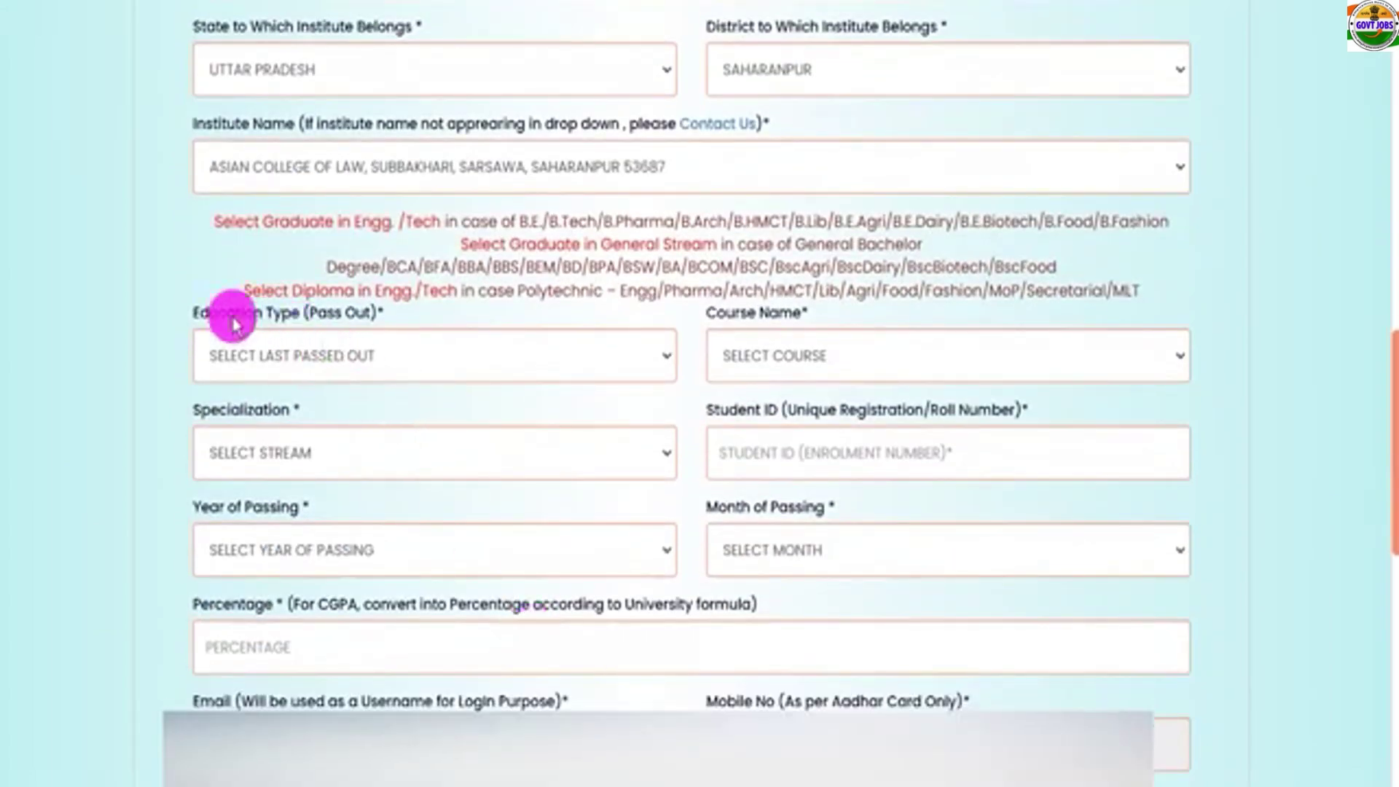
left_click_drag(235, 313, 353, 319)
left_click(343, 364)
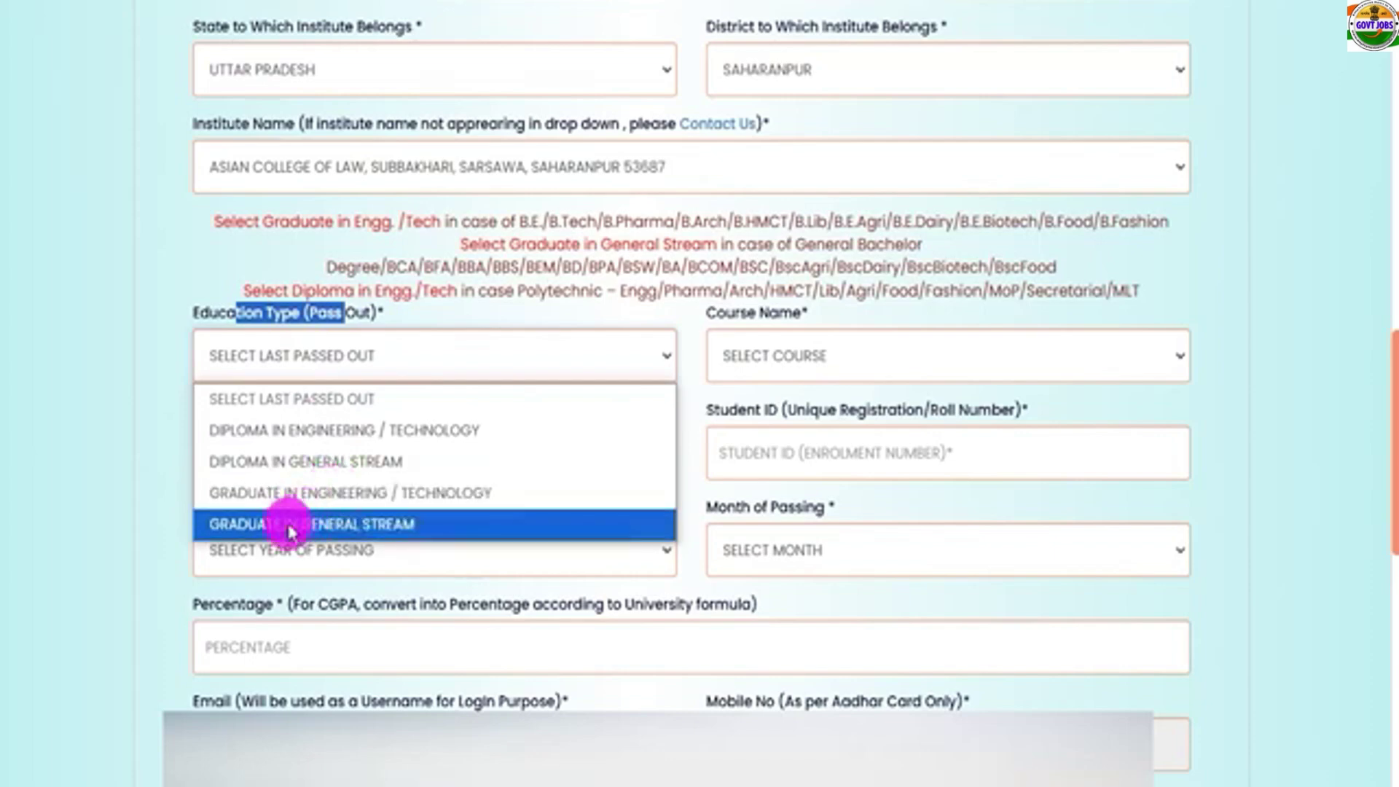
left_click(343, 490)
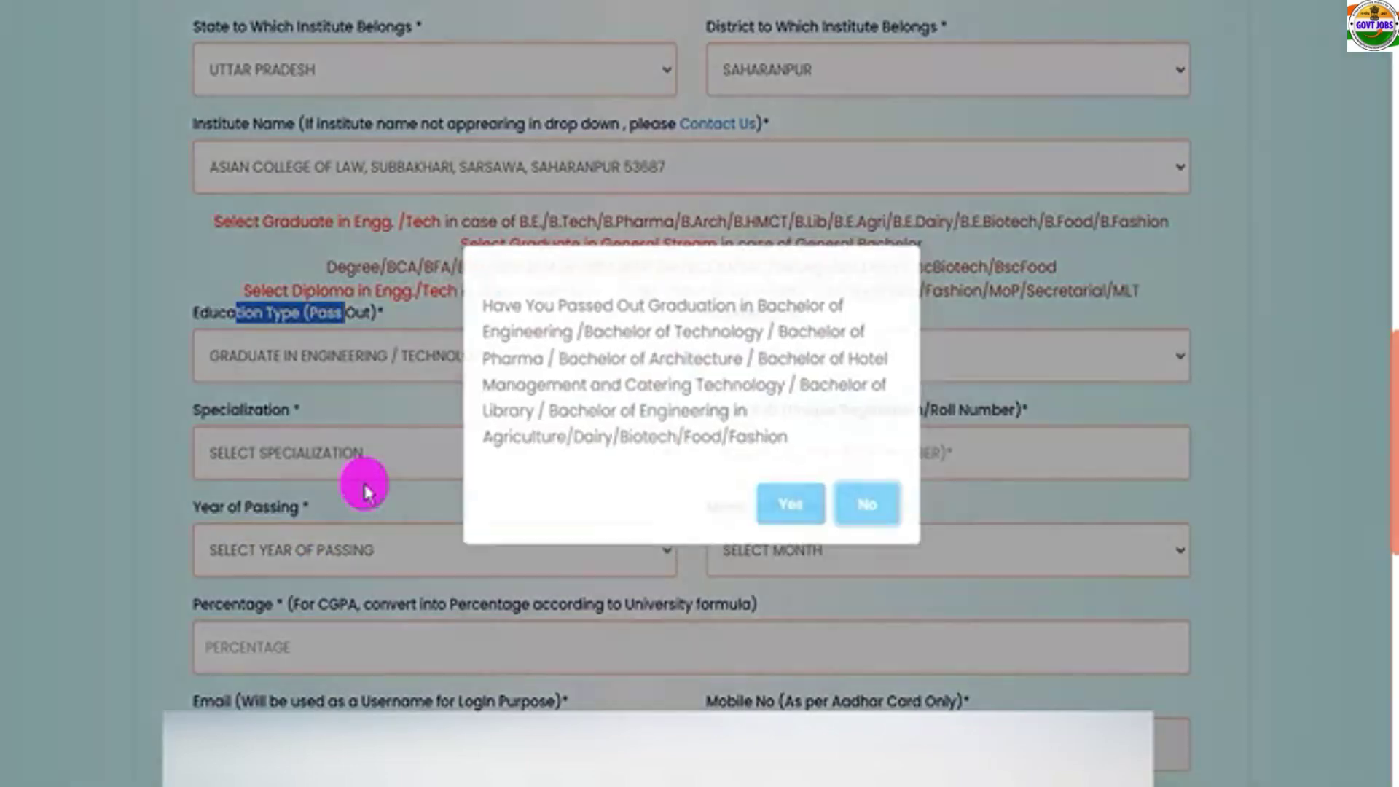
left_click(791, 510)
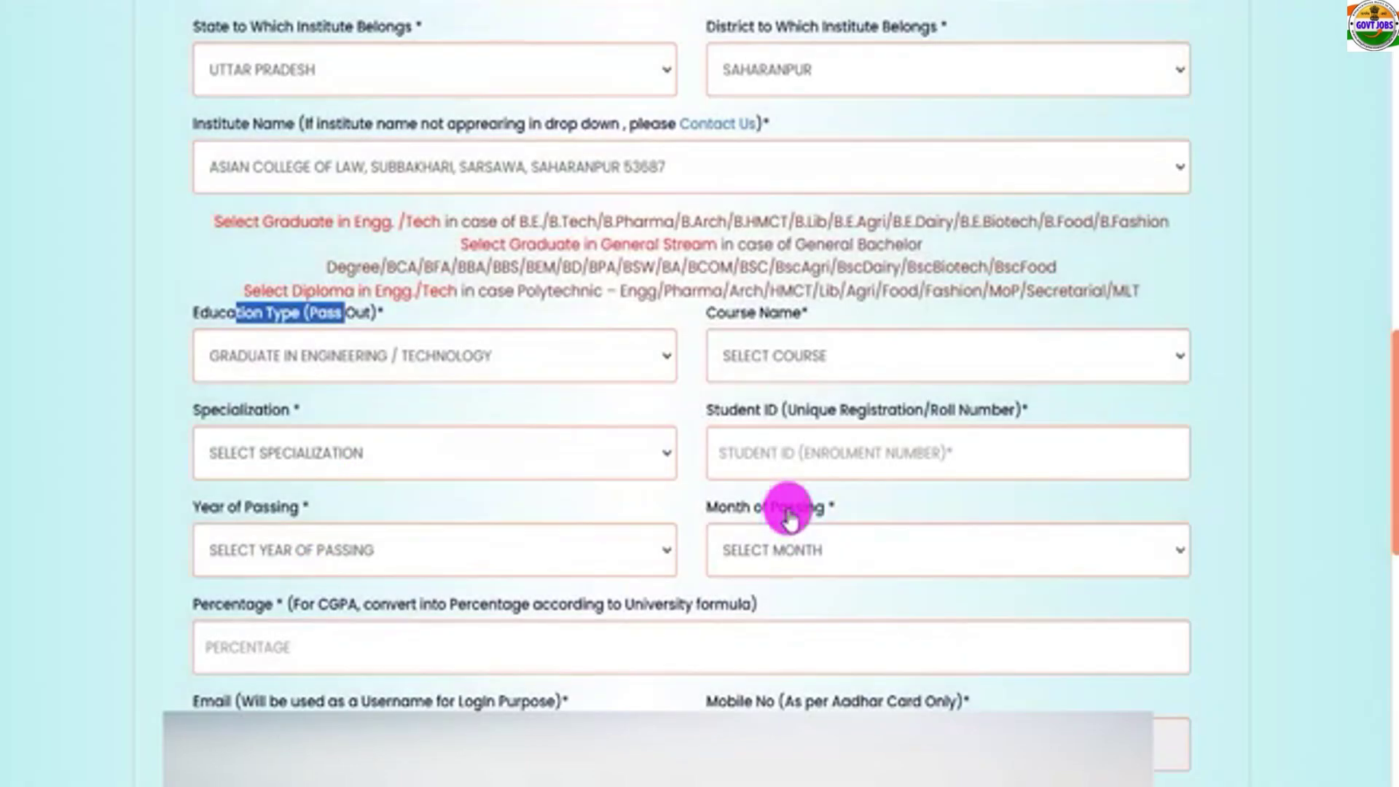
Choose the B ARCH course with the ARCHITECTURAL ASSISTANT specialization and go to the Student ID field
left_click(794, 356)
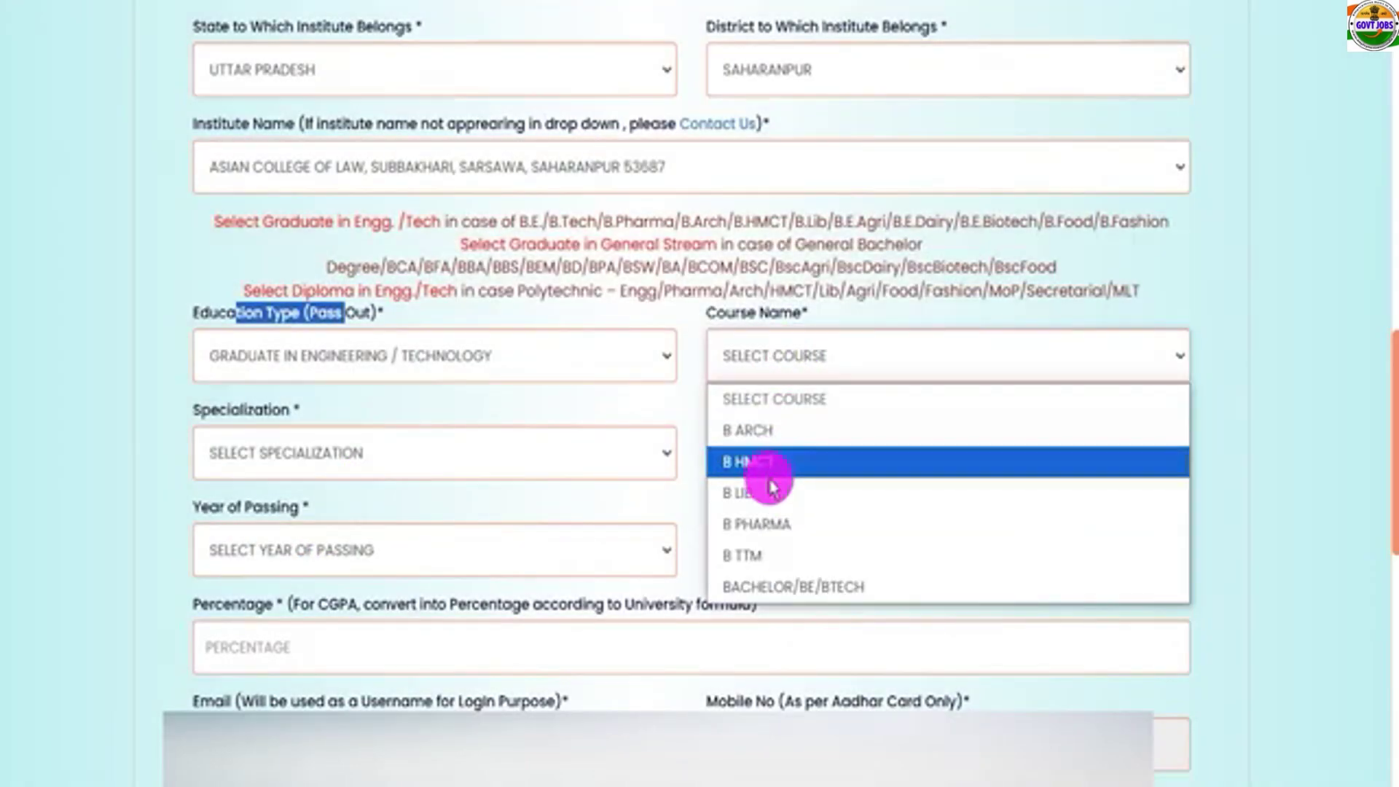
left_click(767, 438)
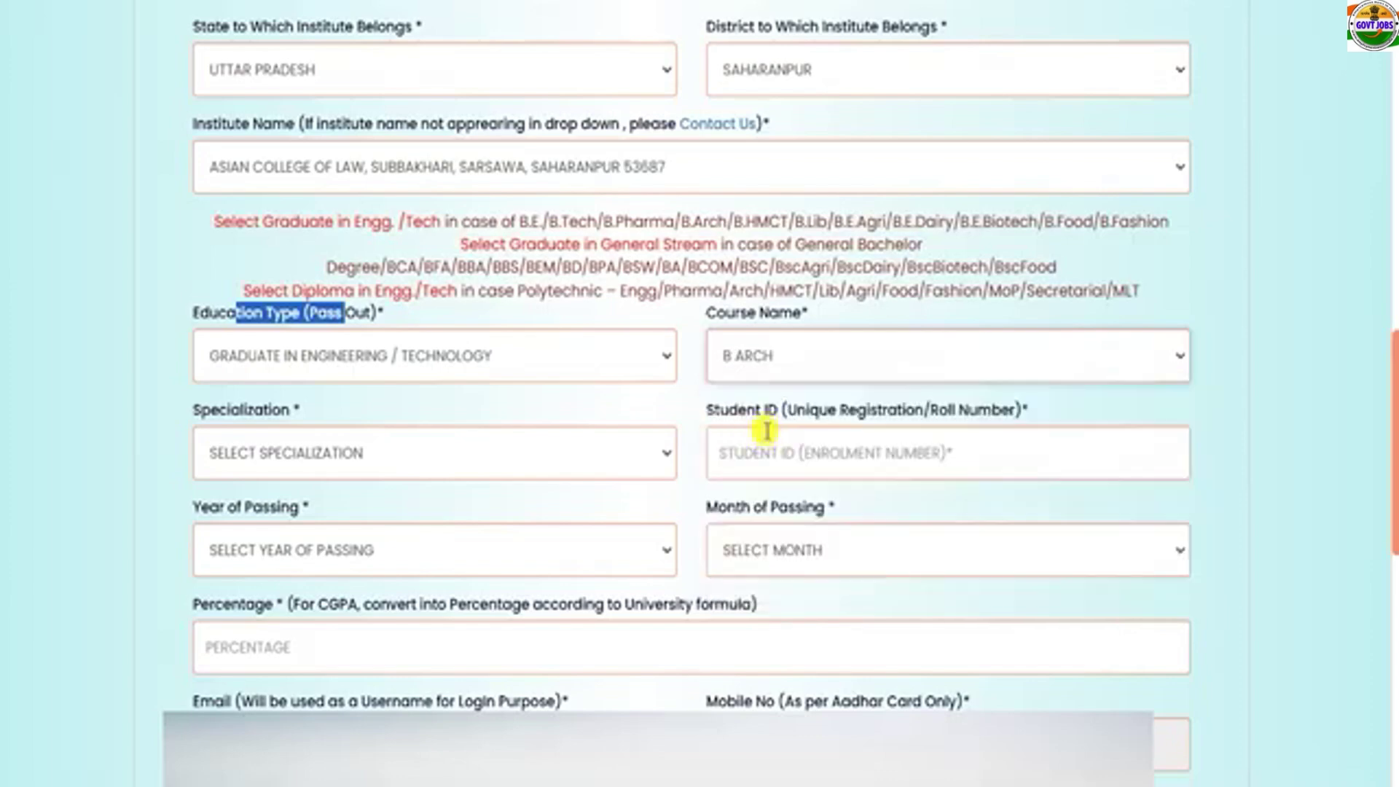
left_click(361, 466)
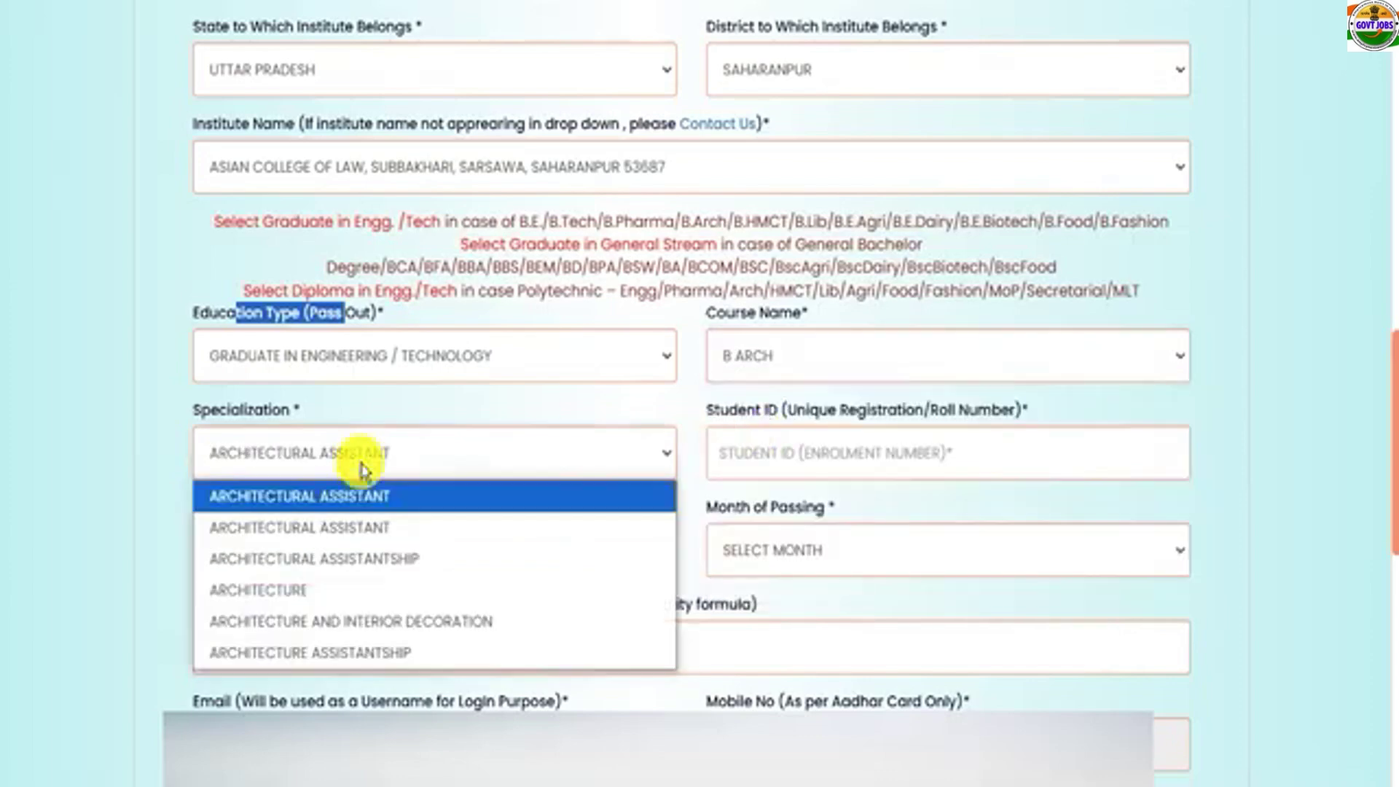
left_click(337, 528)
left_click(818, 458)
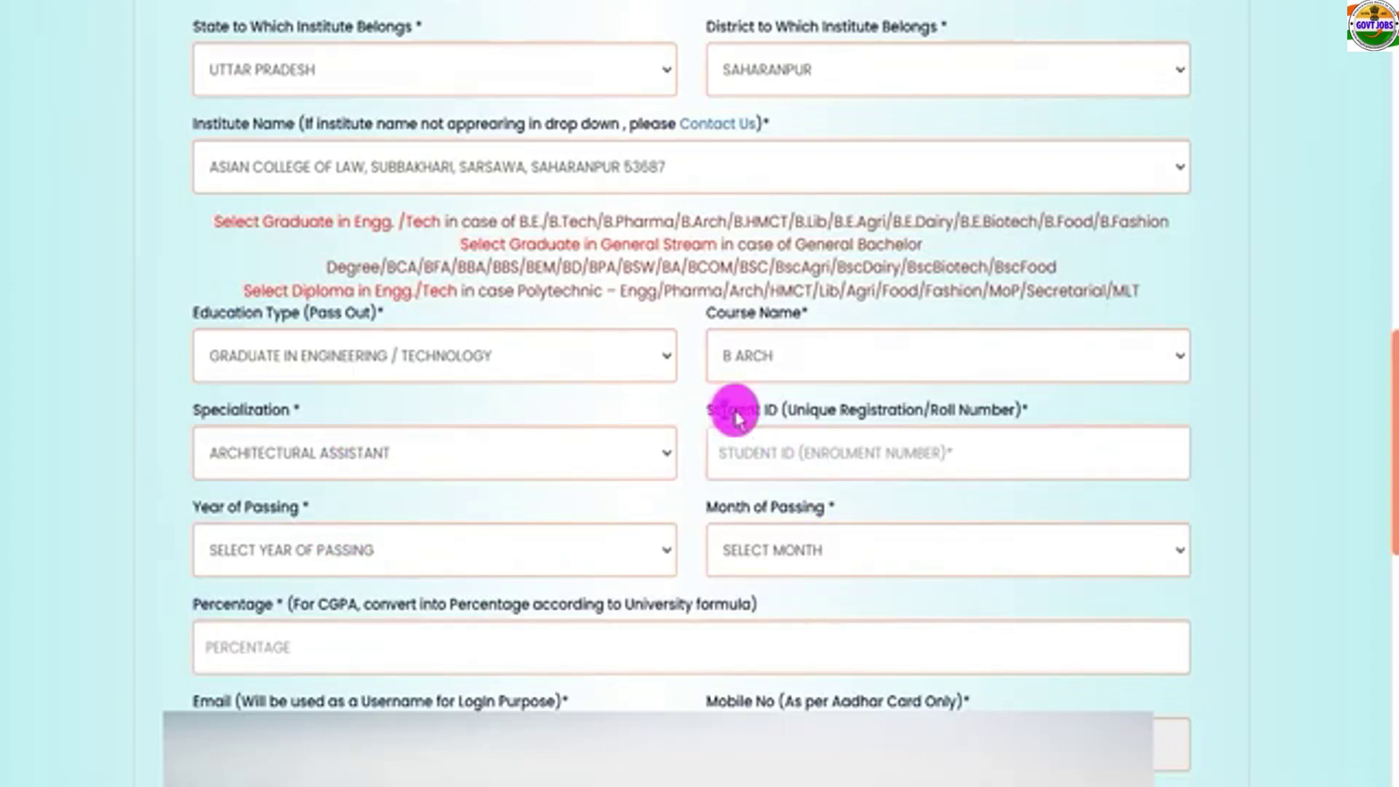
left_click_drag(718, 412, 797, 412)
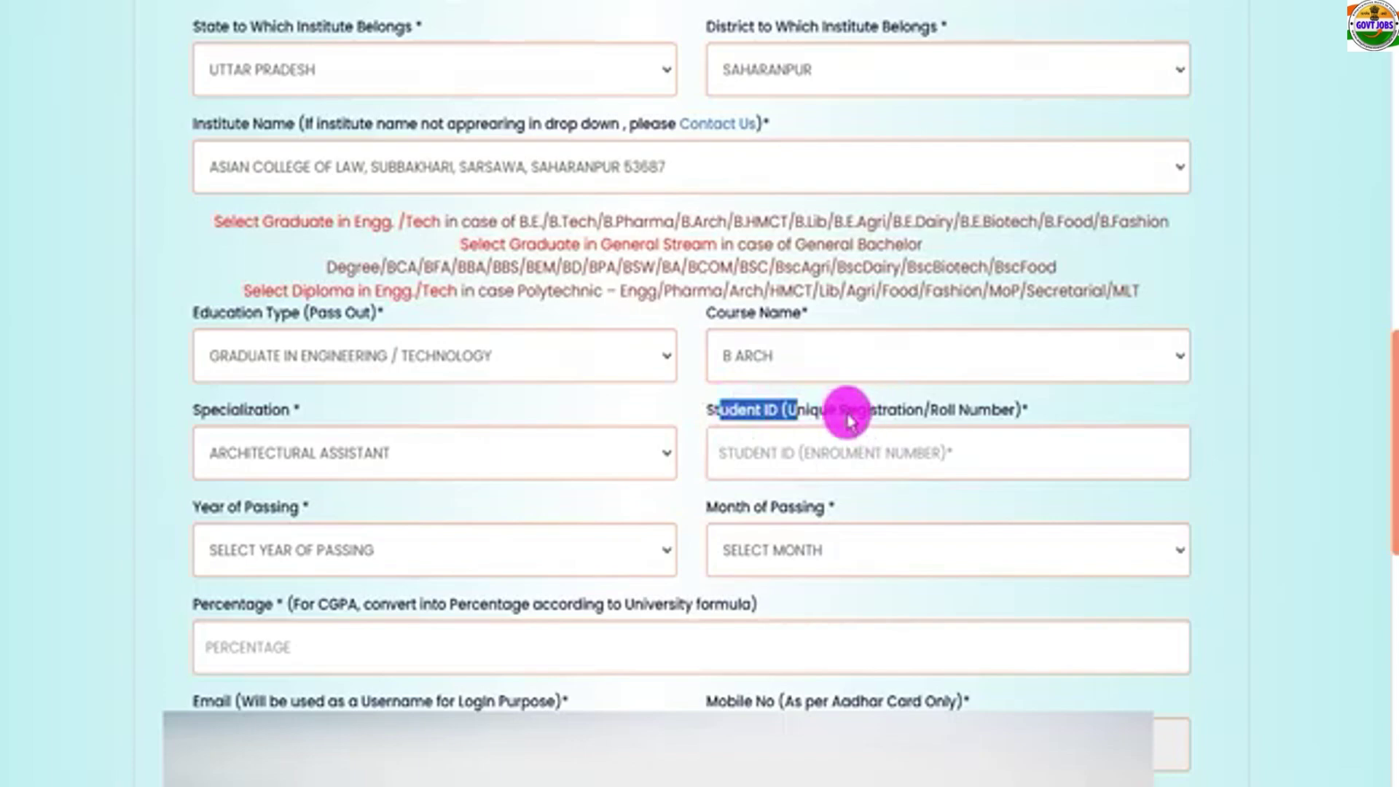
left_click_drag(838, 409, 903, 412)
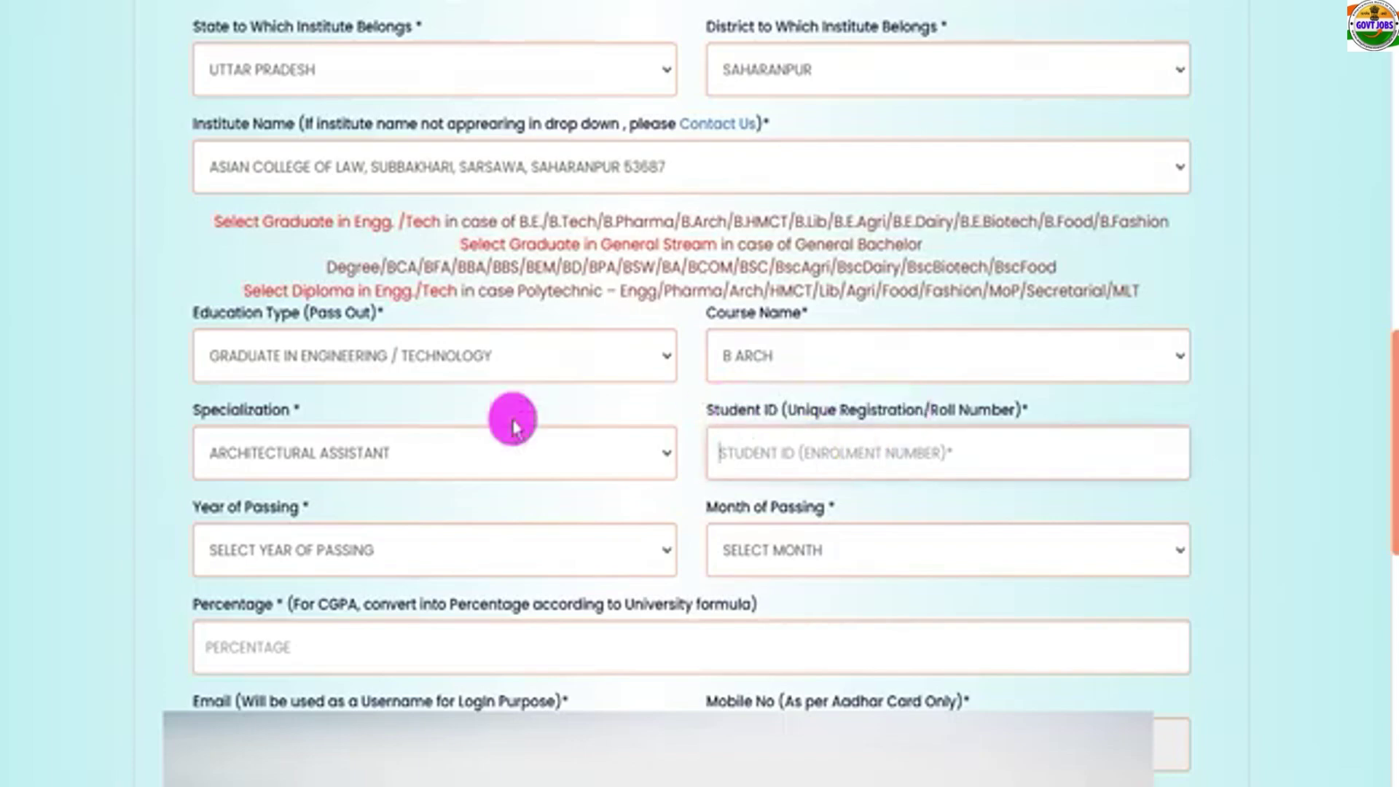
Set the year of passing to 2022 and the month of passing to JANUARY
left_click(264, 561)
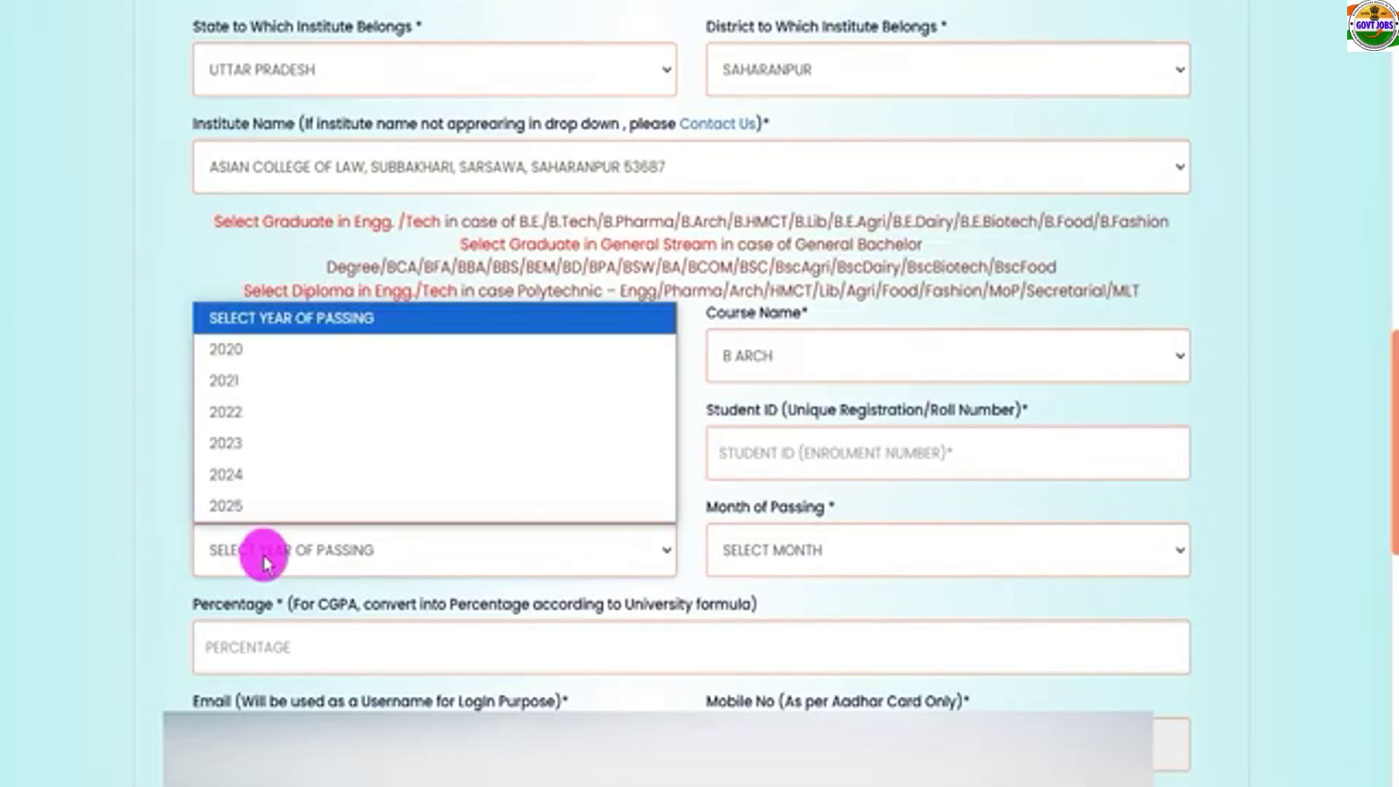
left_click(234, 411)
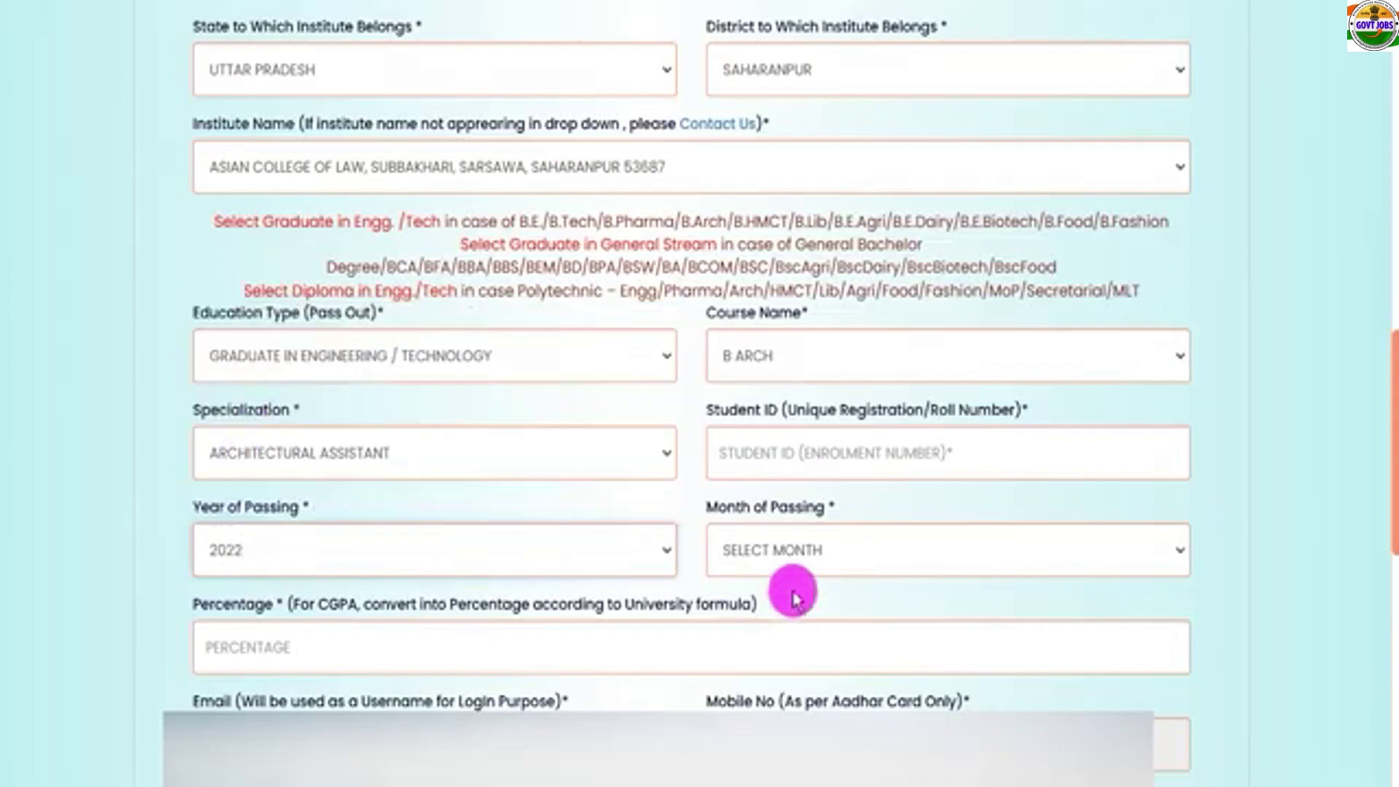
left_click(813, 561)
left_click(812, 561)
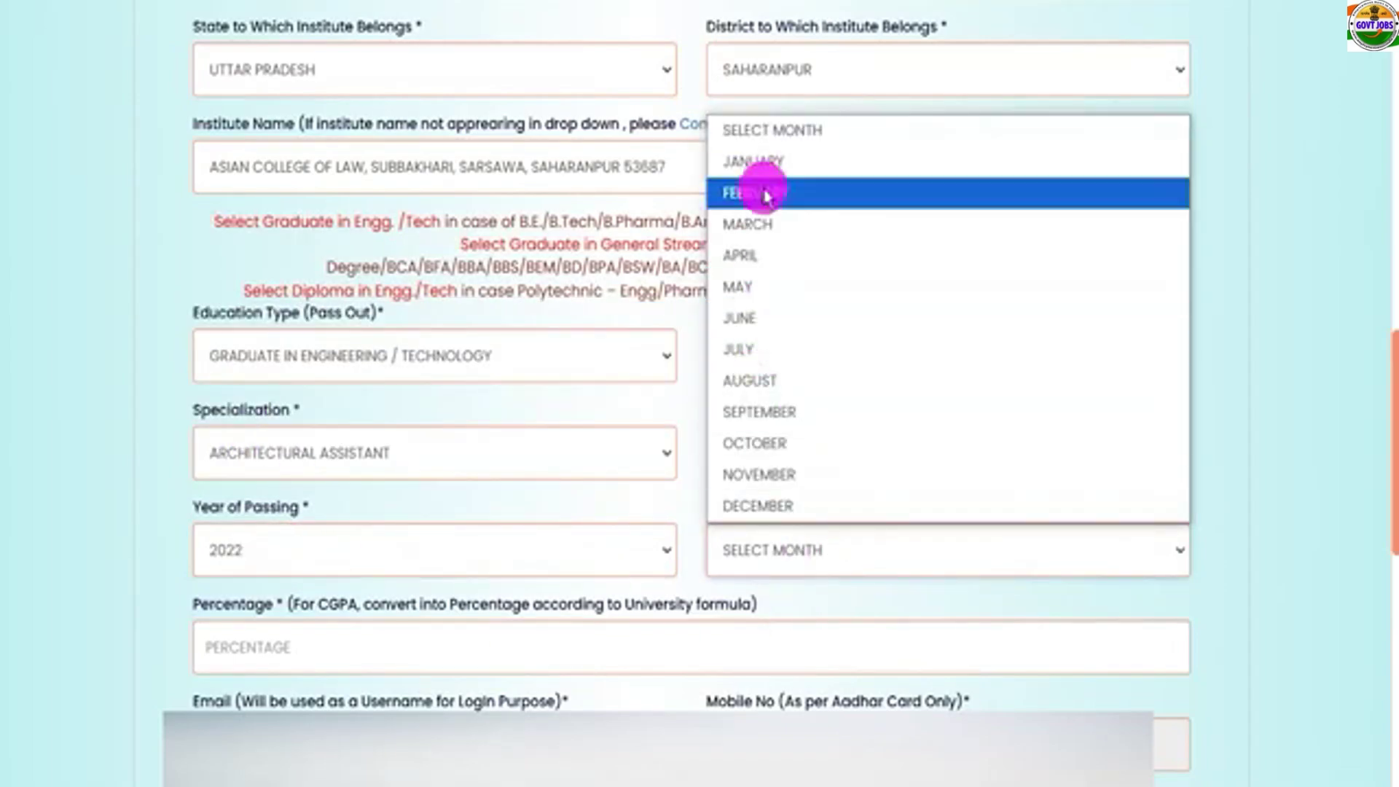
left_click(754, 163)
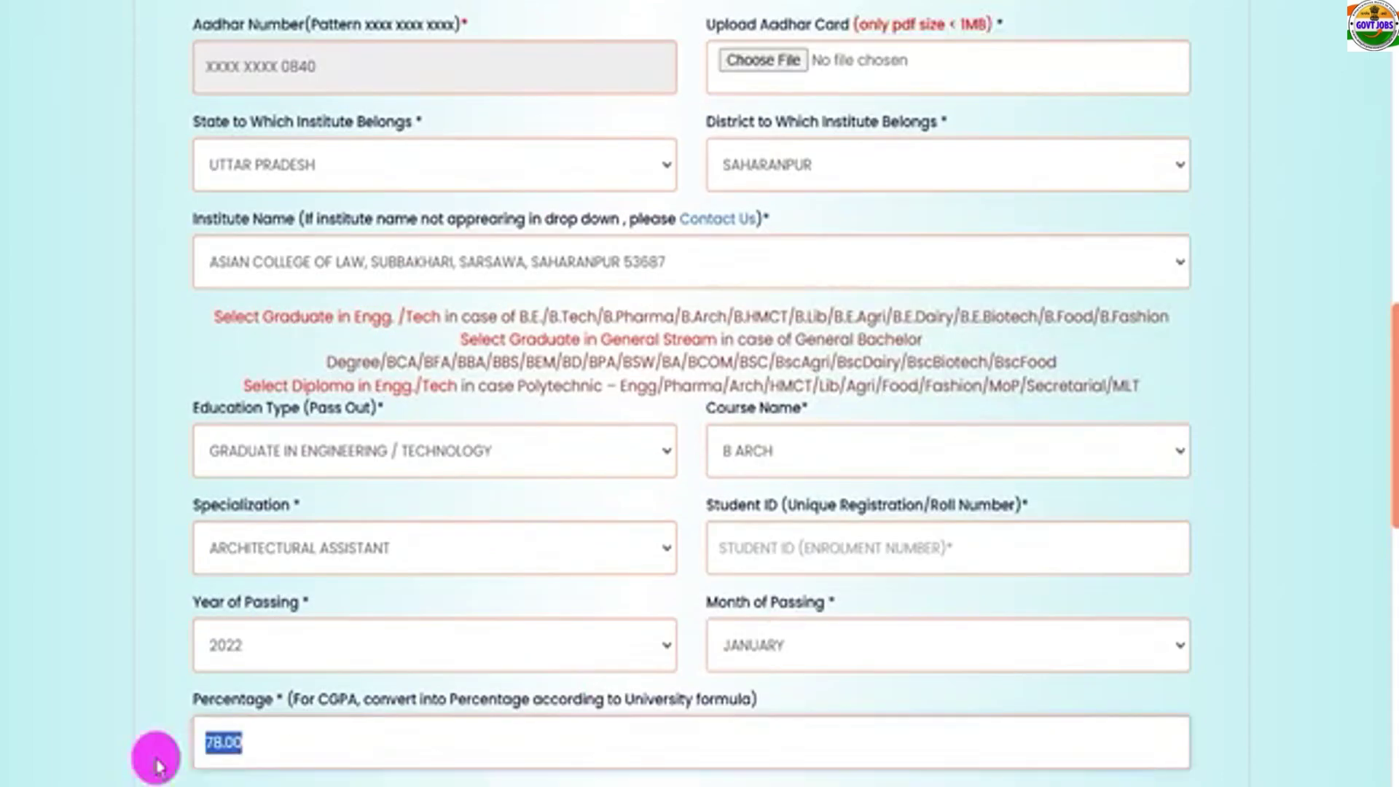
Enter 78.00 as the percentage
key("BackSpace")
left_click(306, 745)
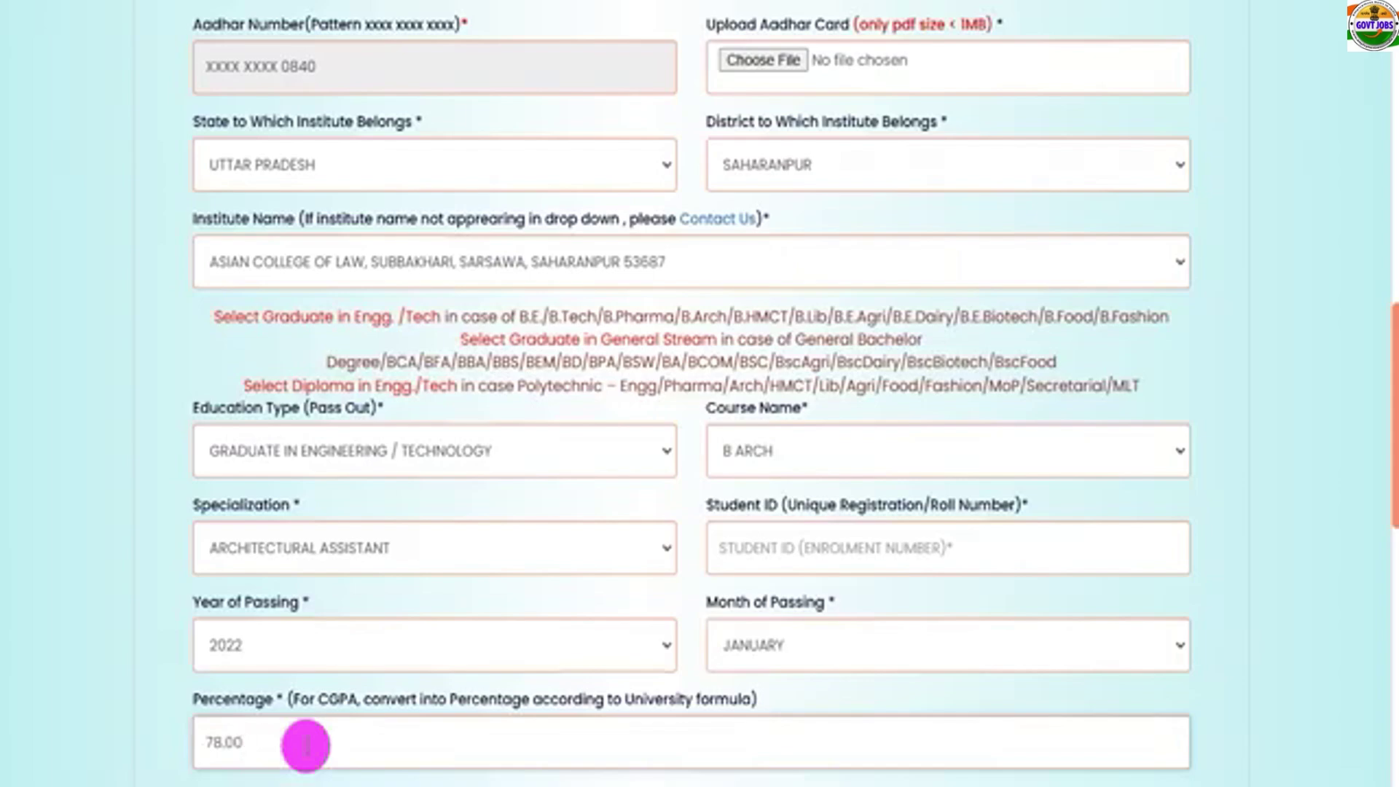
type("78.00")
left_click(1226, 737)
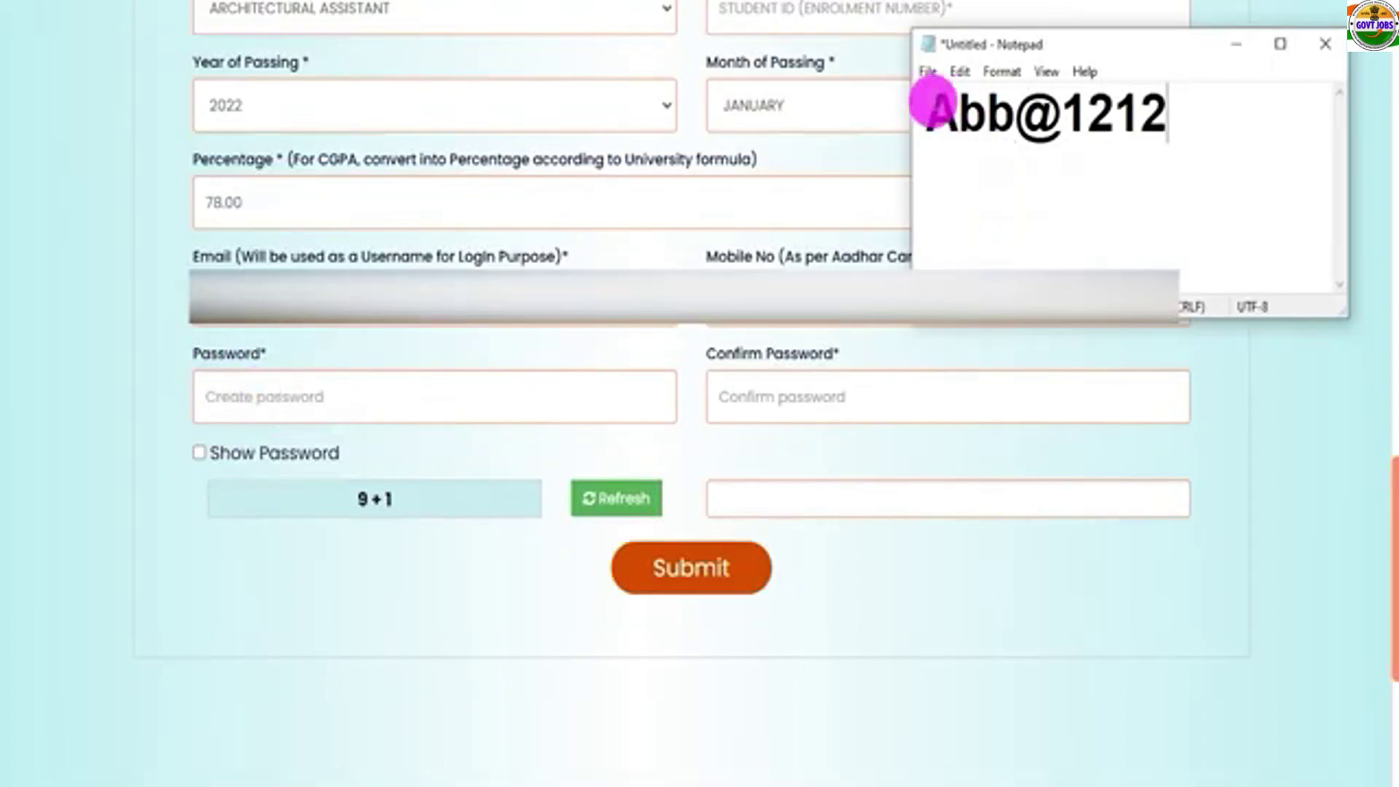
Examine the sample password in Notepad, the confirm password field and the captcha sum on the registration form
left_click_drag(930, 106, 1167, 112)
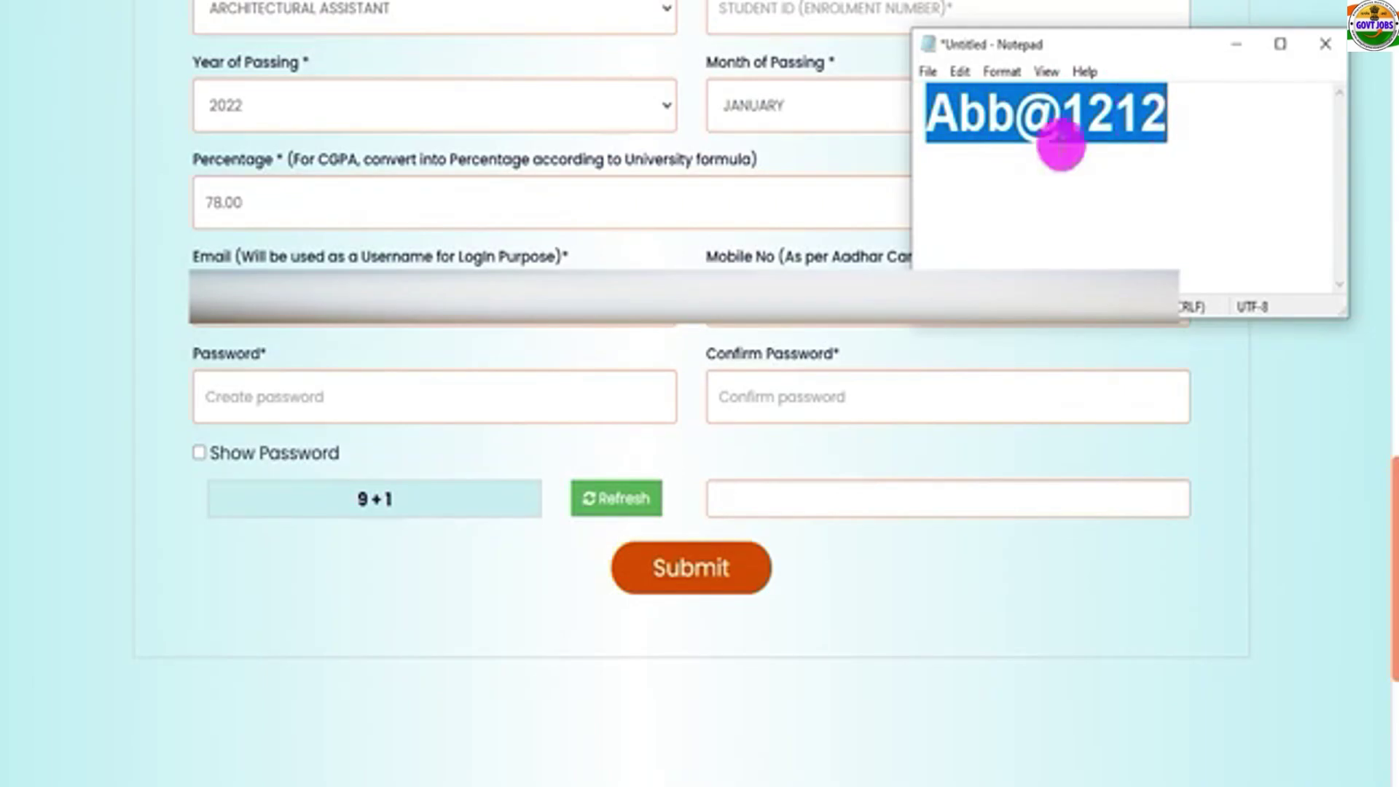
left_click(736, 398)
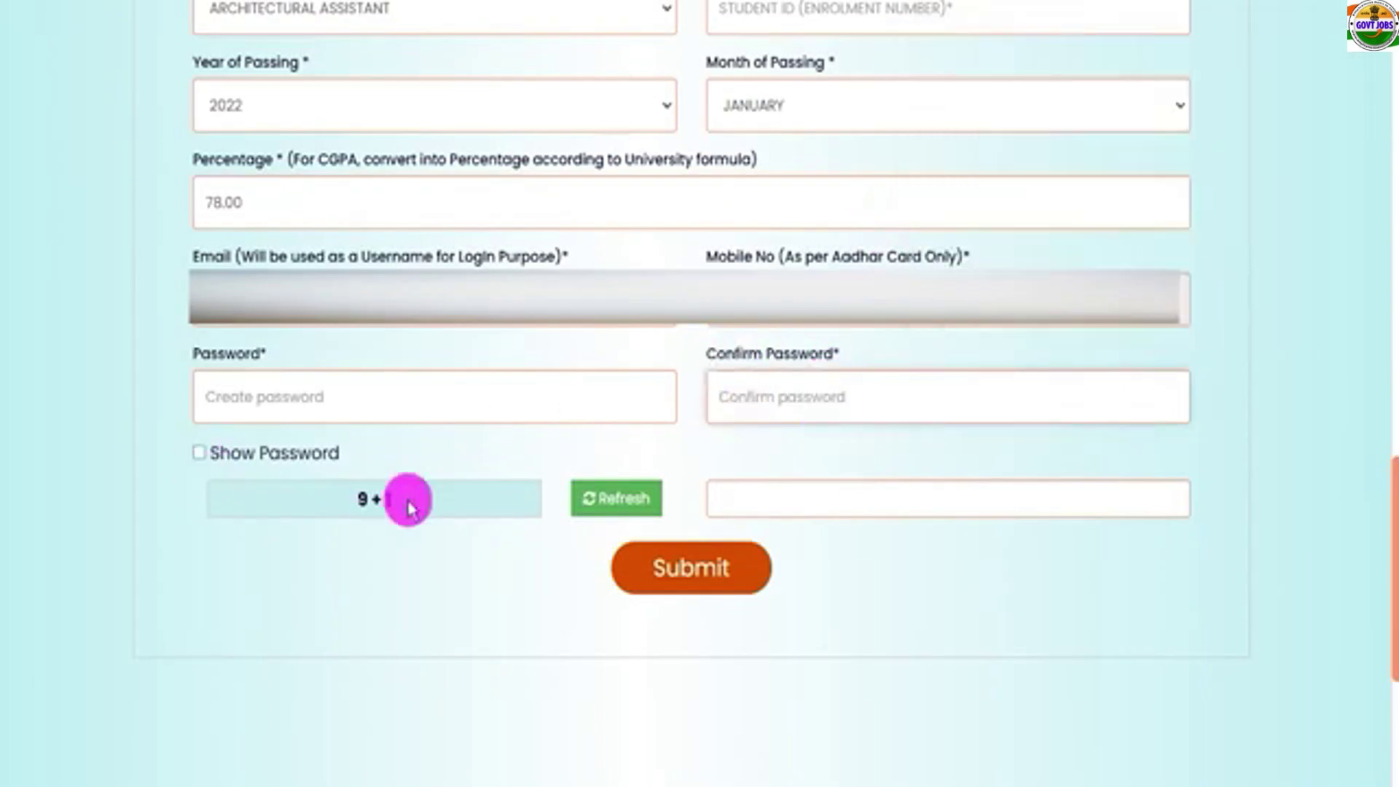
left_click_drag(353, 493, 399, 495)
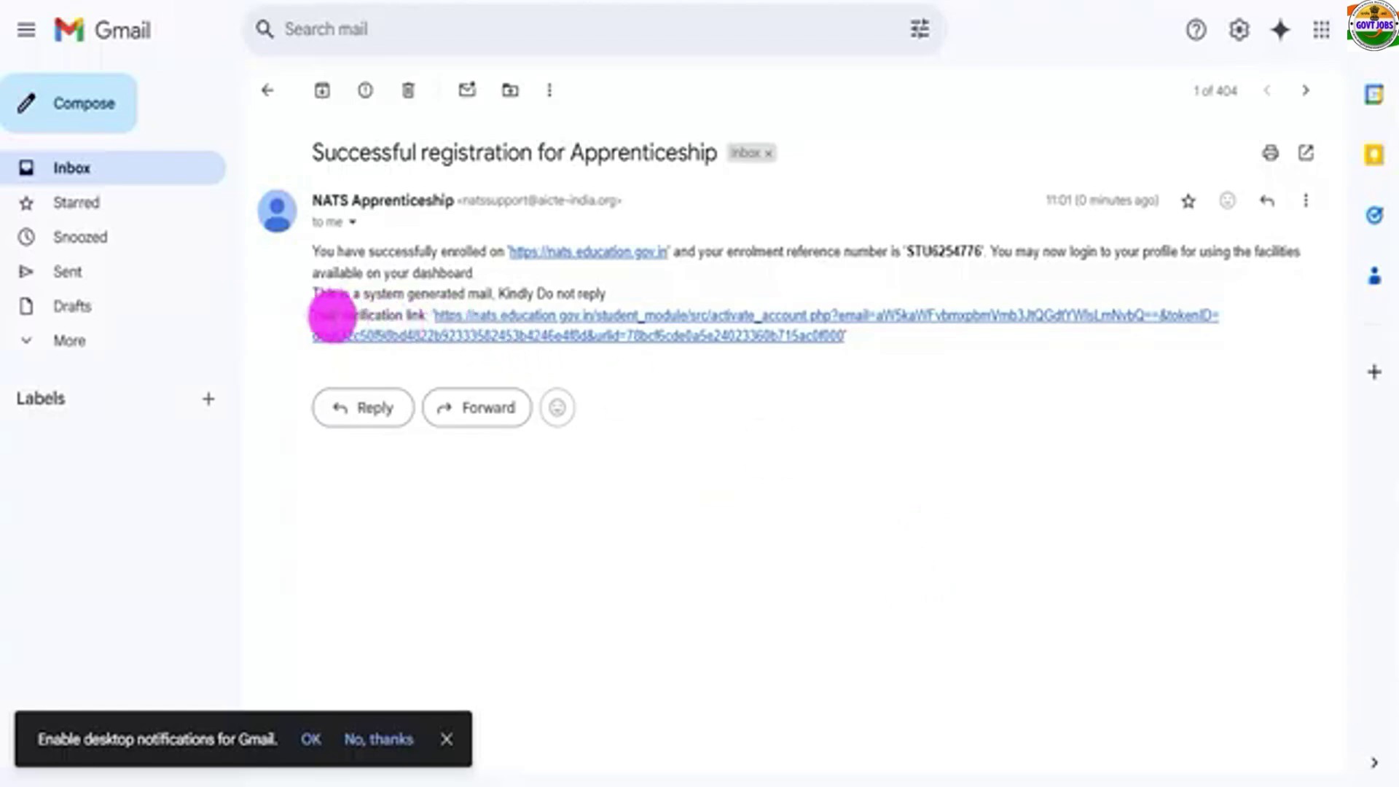
In Gmail, open the verification link from the NATS registration email to activate the account
left_click_drag(332, 316, 589, 324)
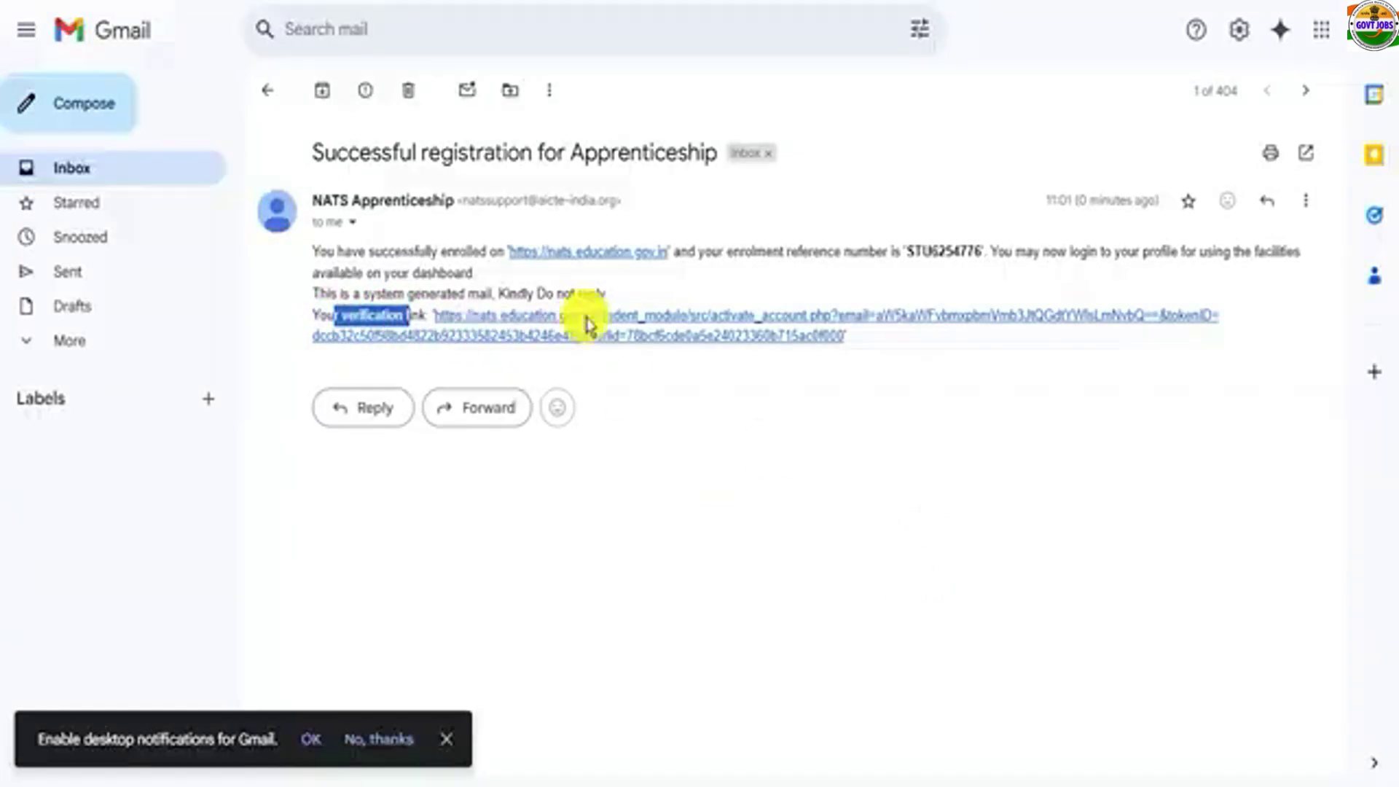
left_click(588, 324)
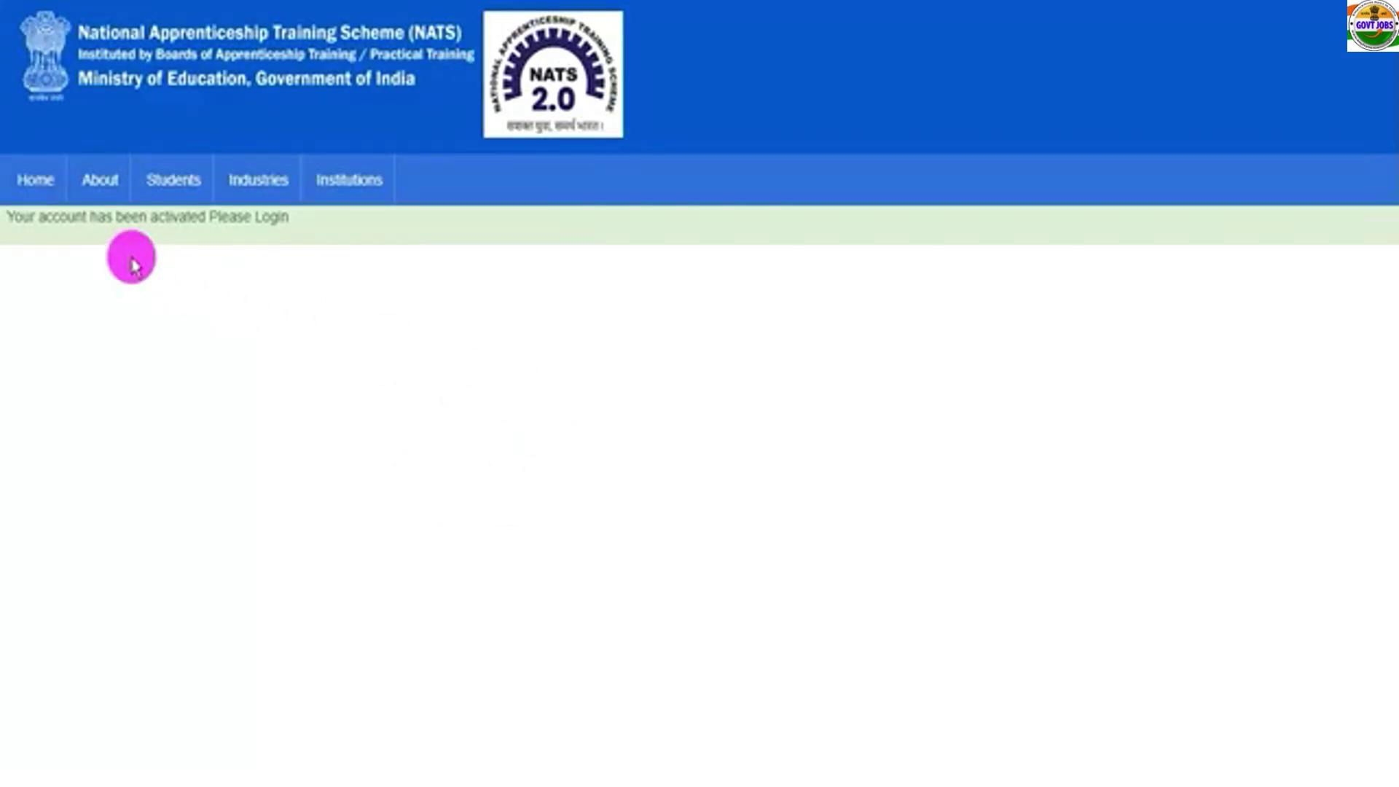
left_click_drag(60, 216, 123, 216)
left_click(214, 218)
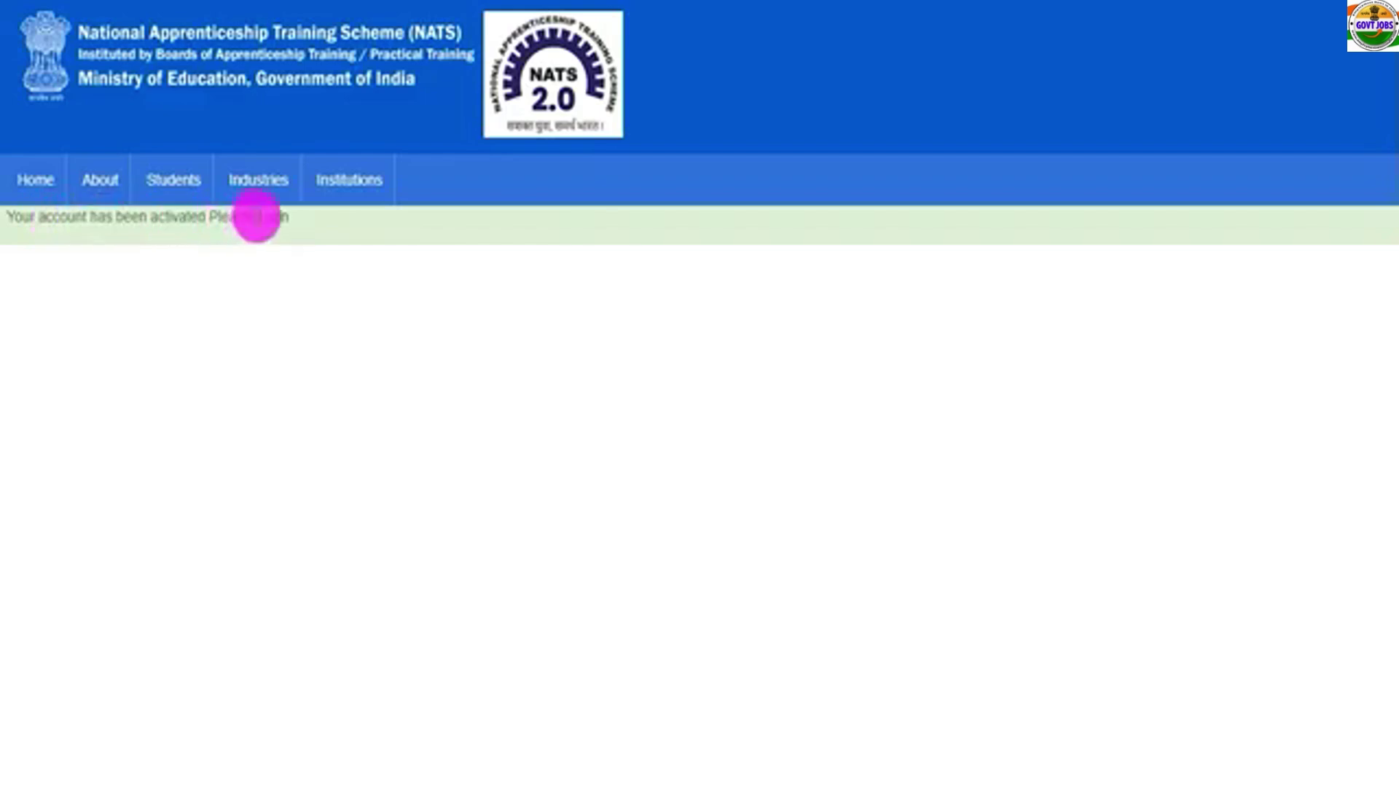
Return to the NATS home page, open Student Login and log in to the student profile
left_click(38, 182)
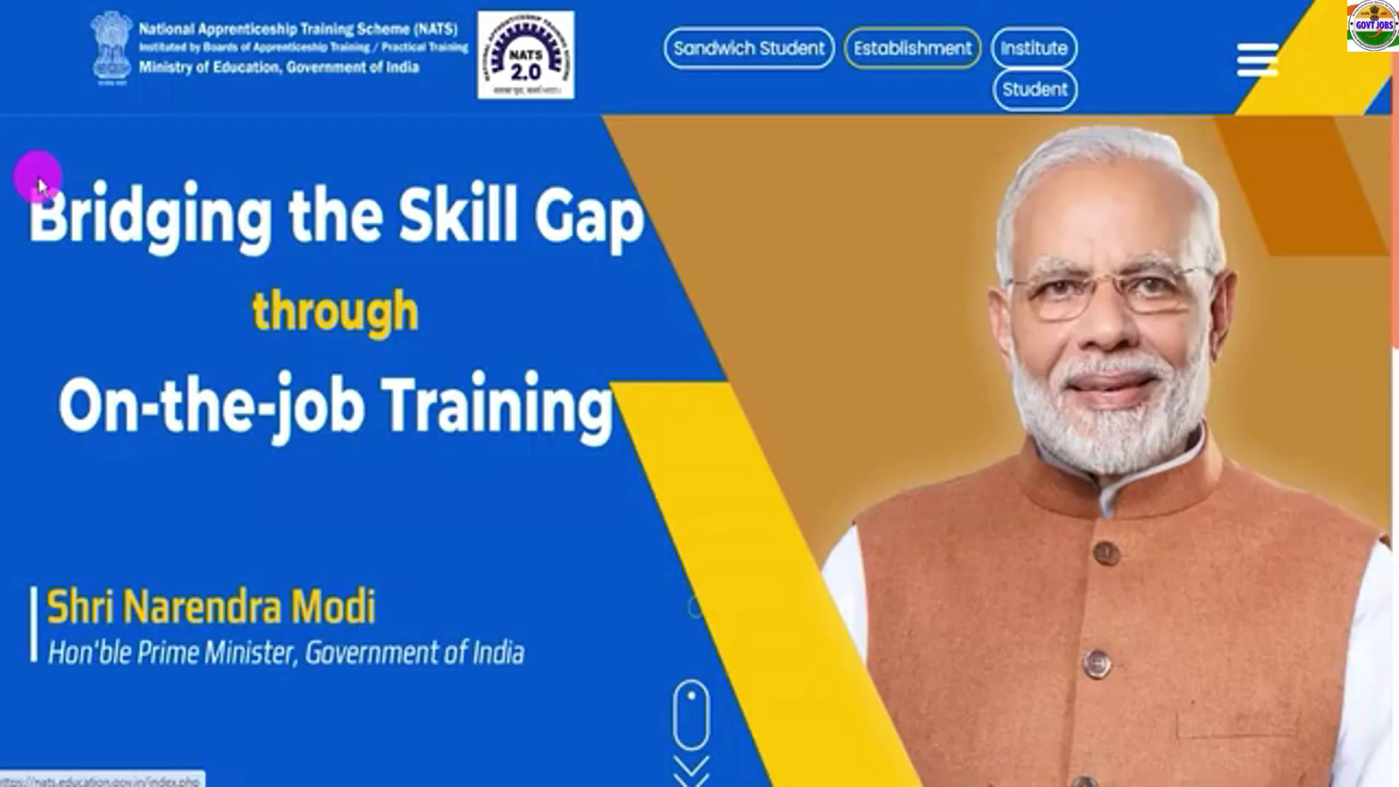
left_click(1004, 102)
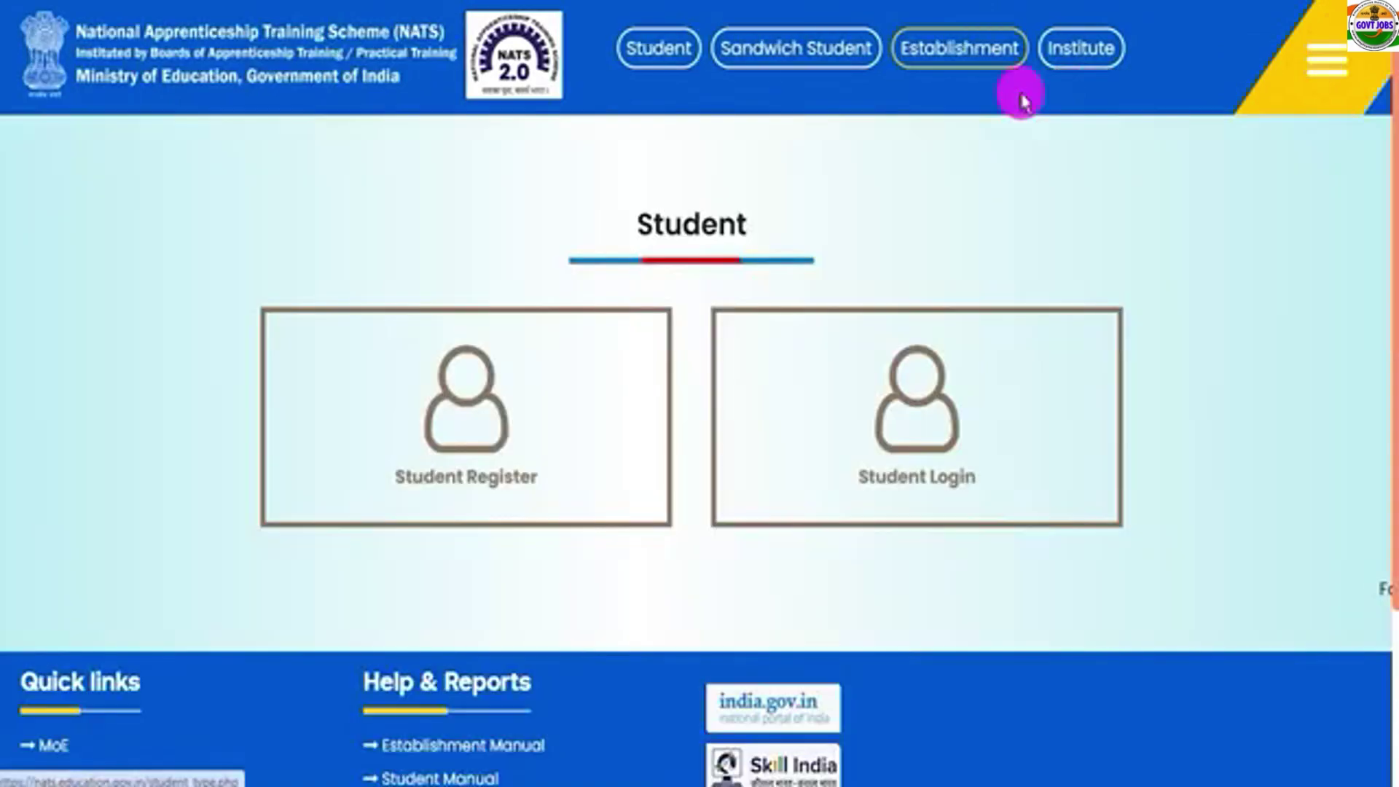
left_click(922, 443)
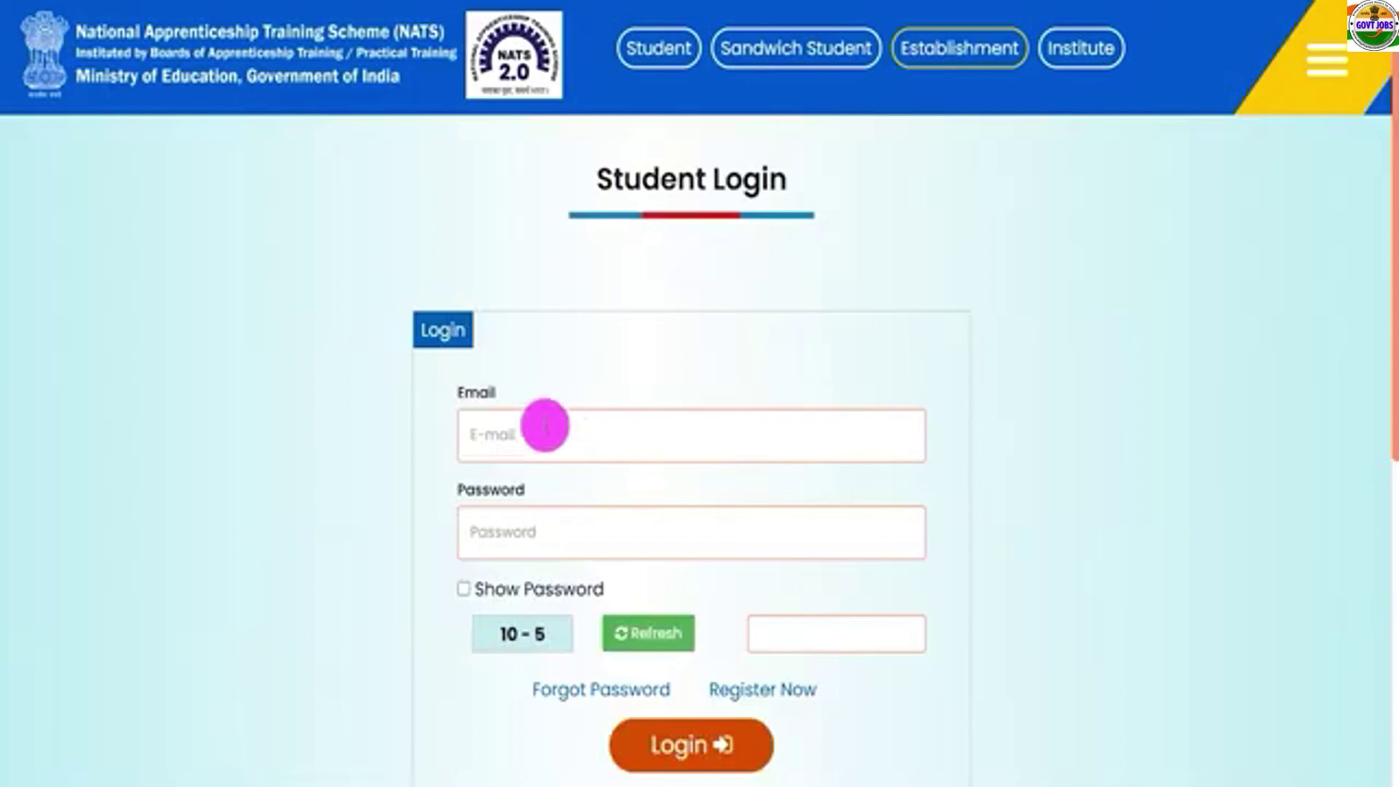
left_click_drag(475, 486, 555, 489)
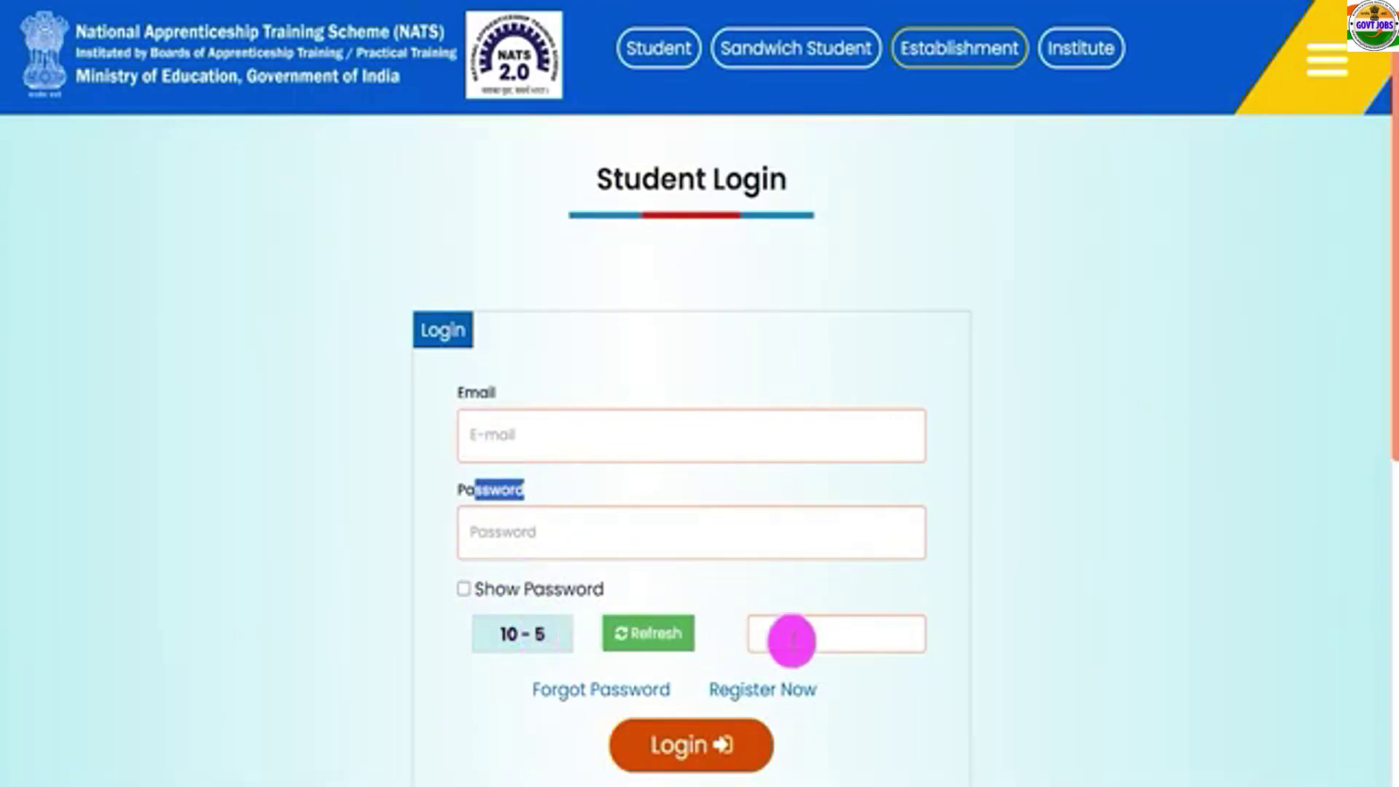
left_click(716, 758)
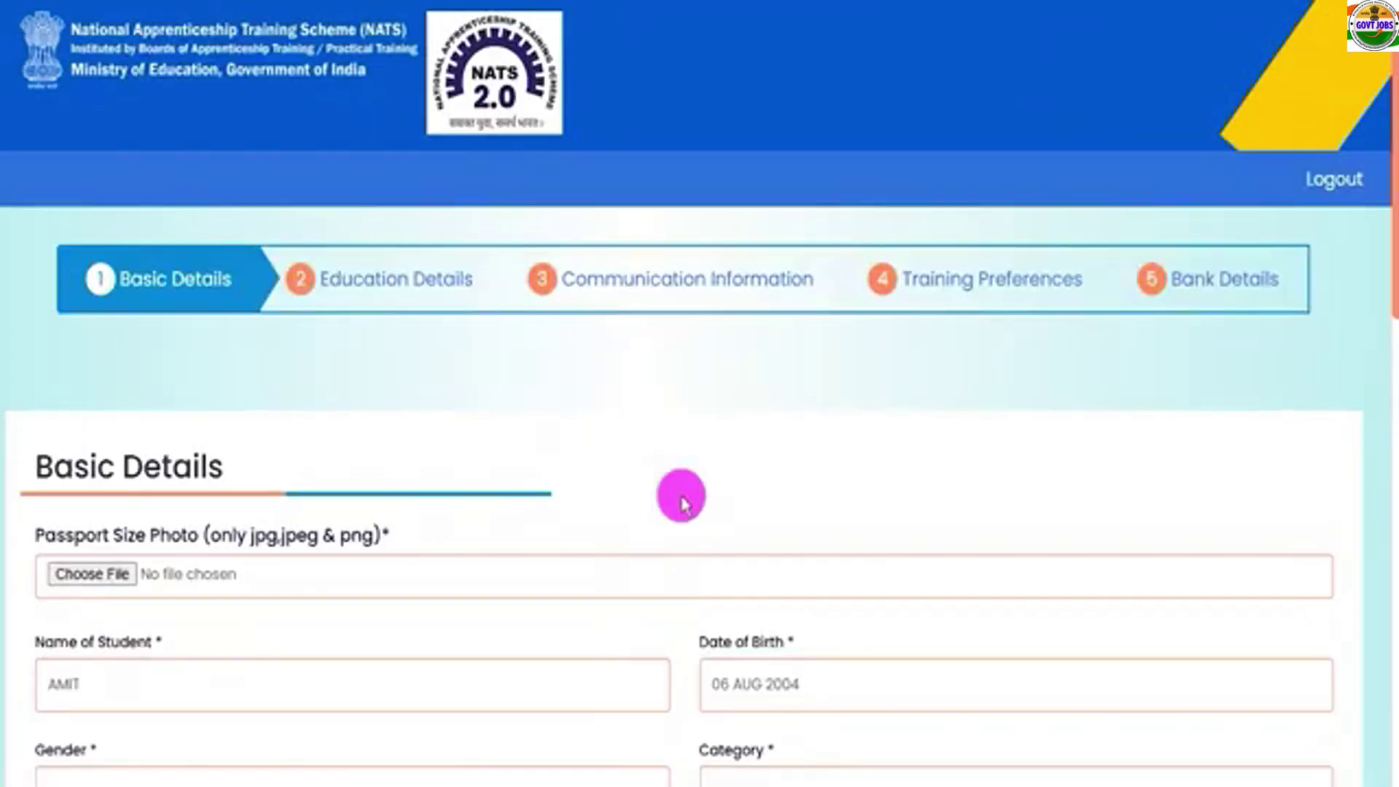
Upload a JPG photo of the student as the passport-size photo in the Basic Details form
scroll(681, 496, "down", 2)
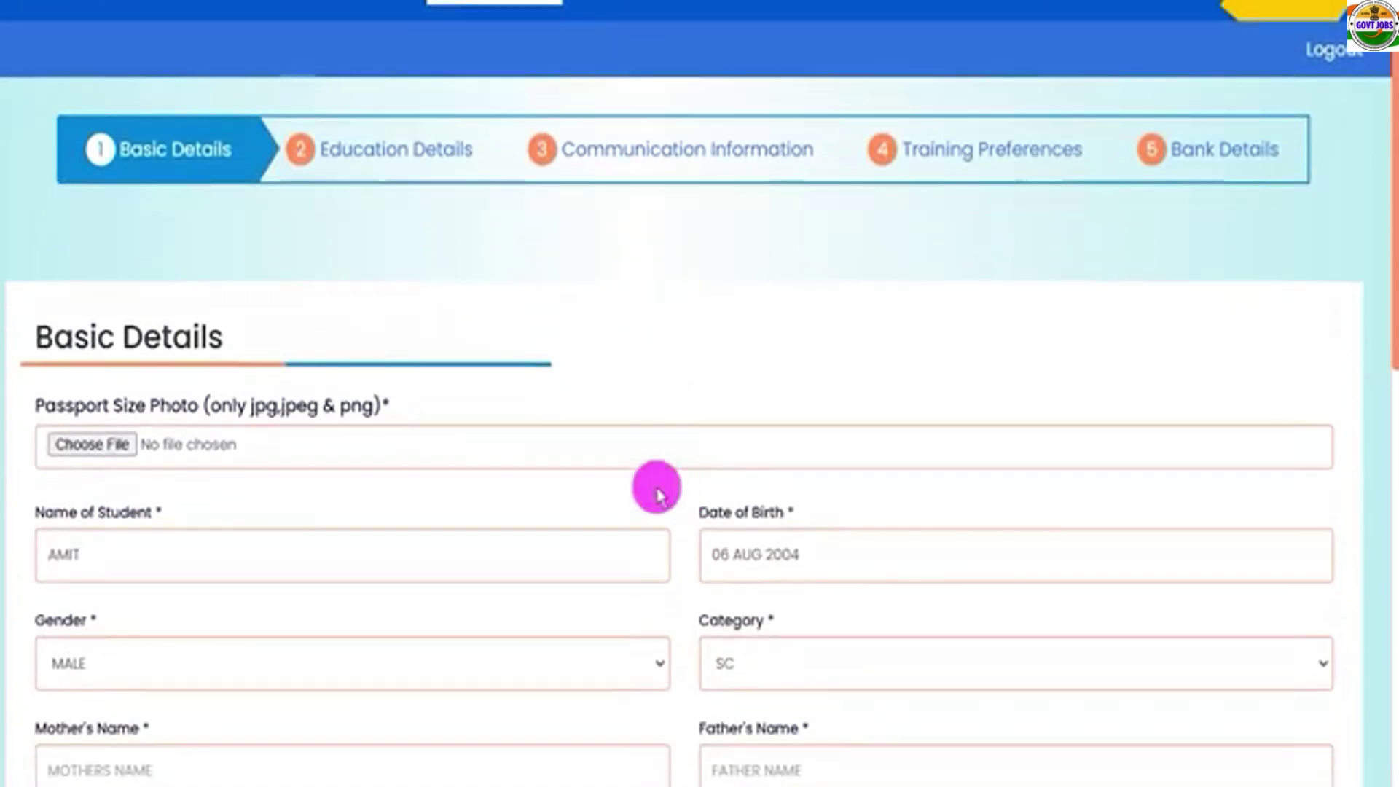
left_click_drag(57, 405, 364, 414)
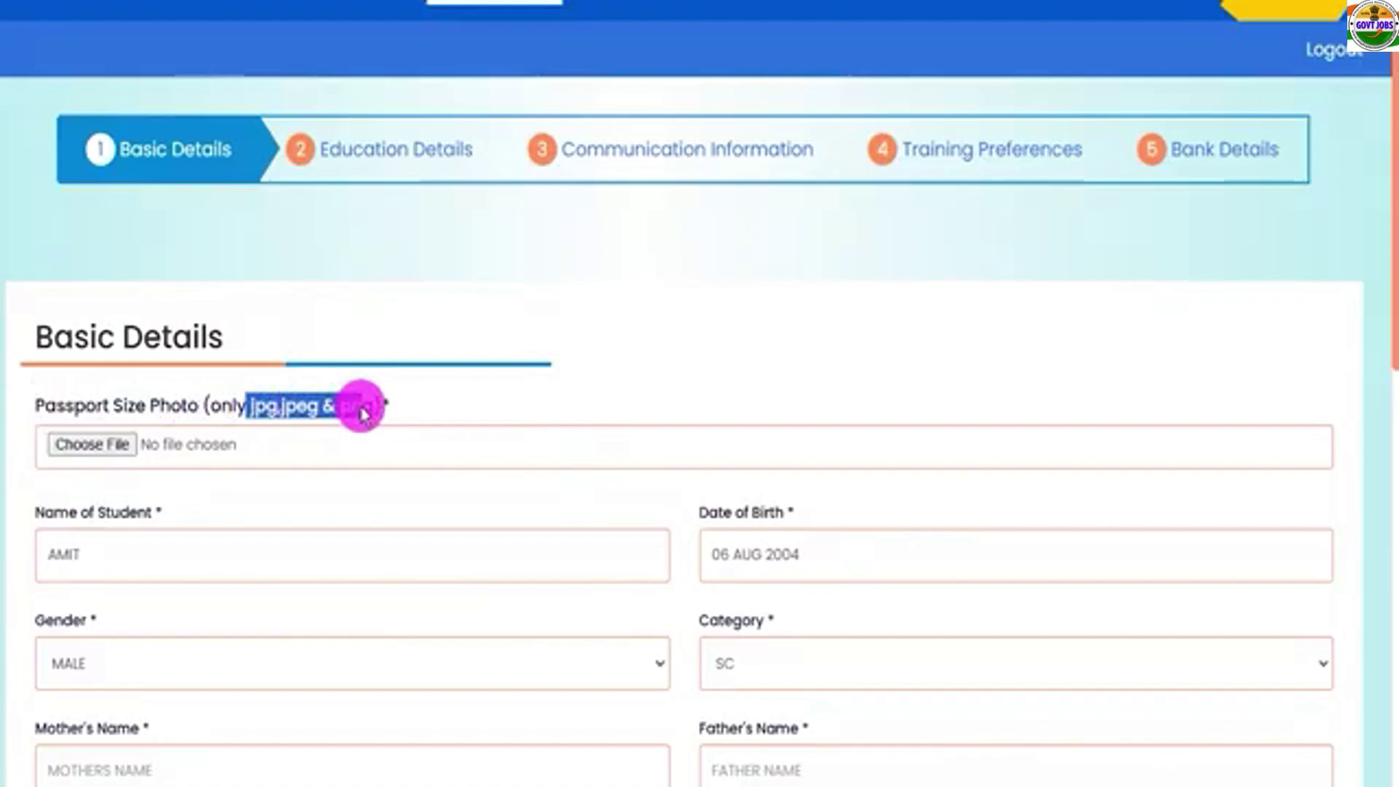
left_click(115, 446)
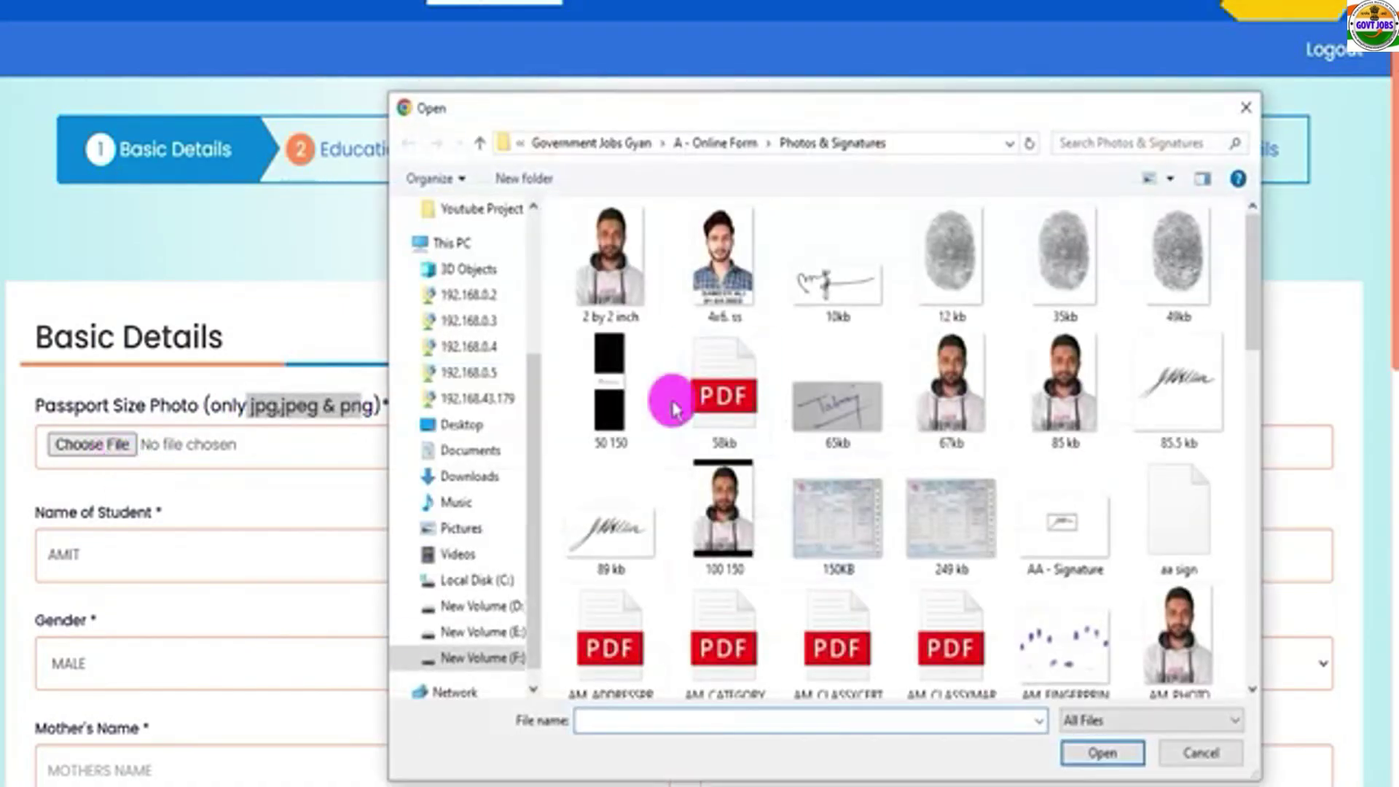
scroll(724, 415, "down", 10)
double_click(1053, 484)
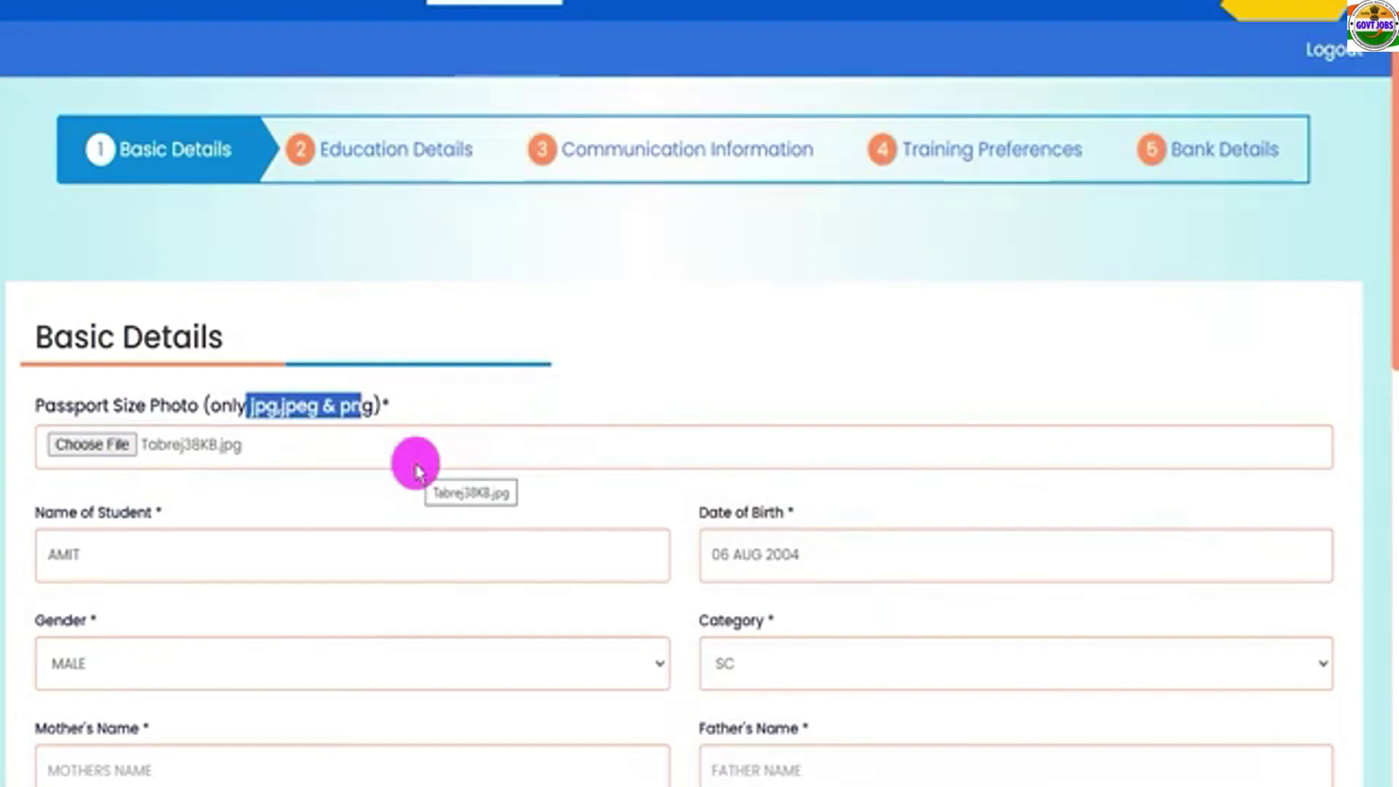
Review the student name, date of birth and category labels, and fill in the mother's name and father's name
left_click_drag(68, 513, 117, 512)
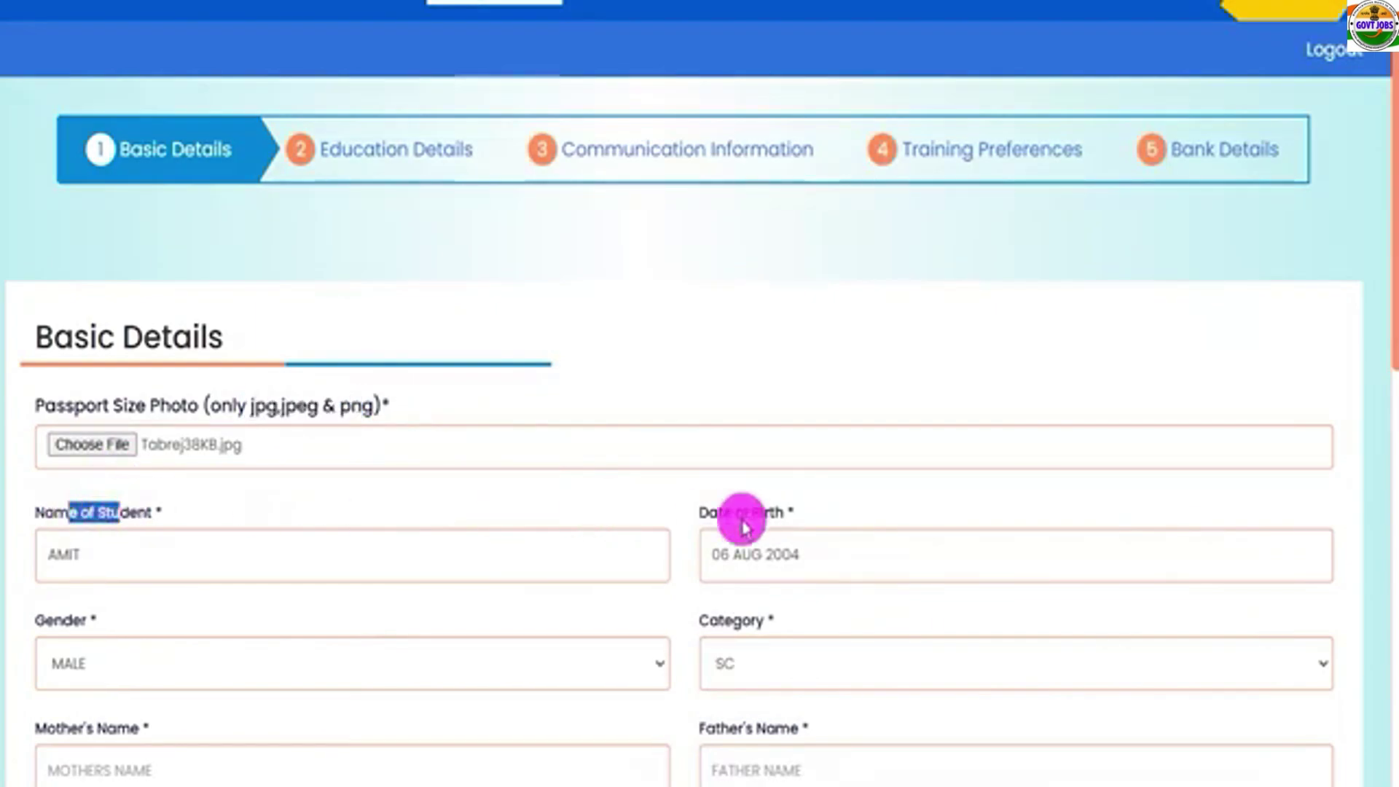
left_click_drag(723, 512, 776, 517)
left_click(718, 624)
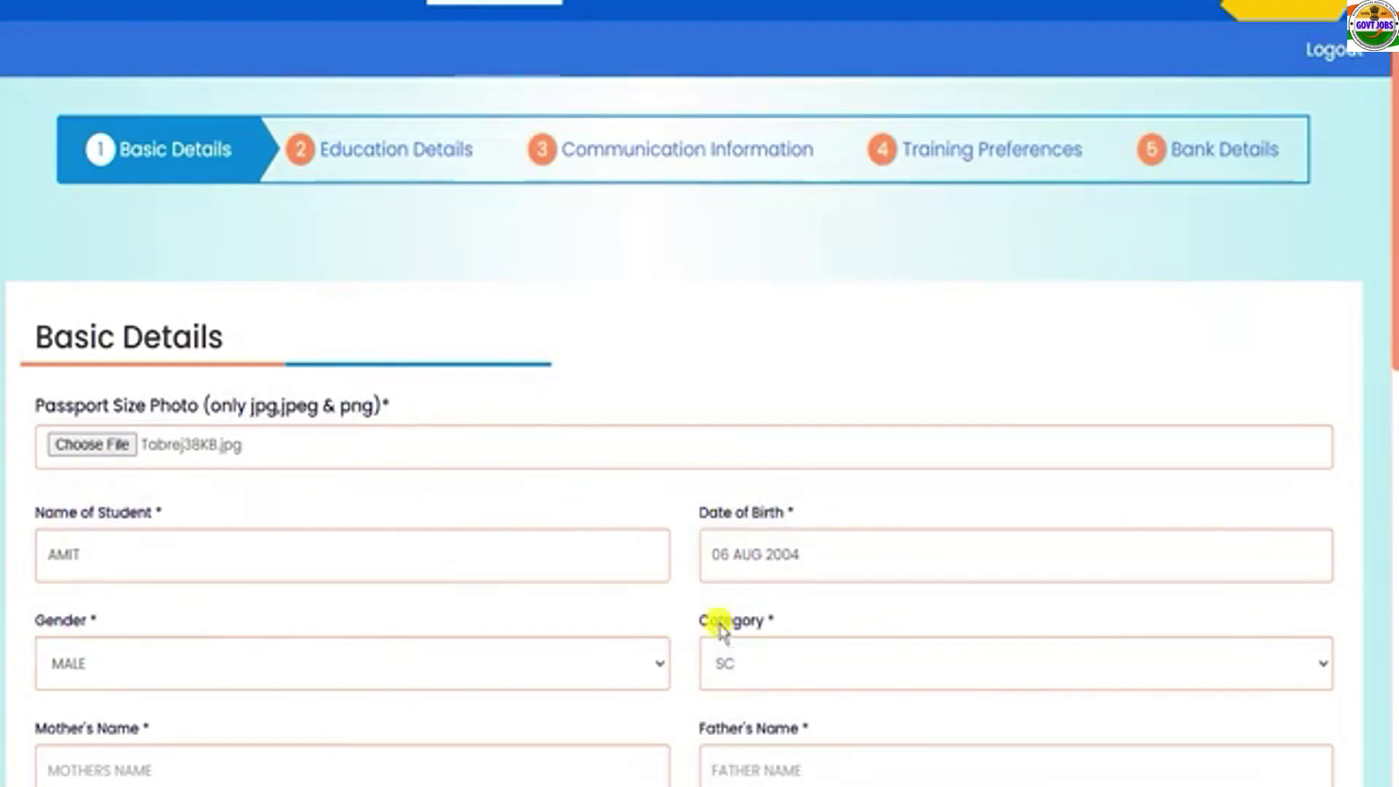
scroll(736, 630, "down", 2)
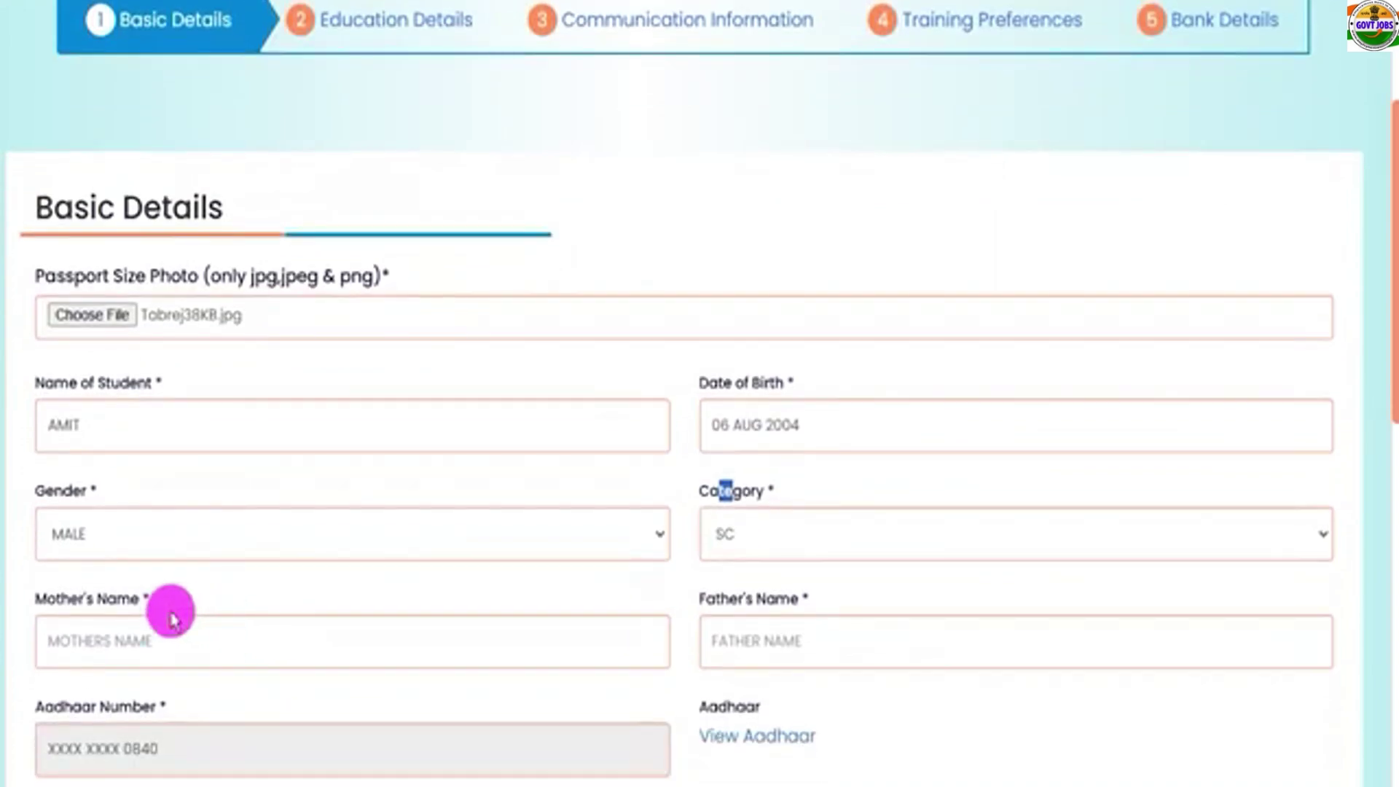
left_click(153, 634)
left_click(228, 738)
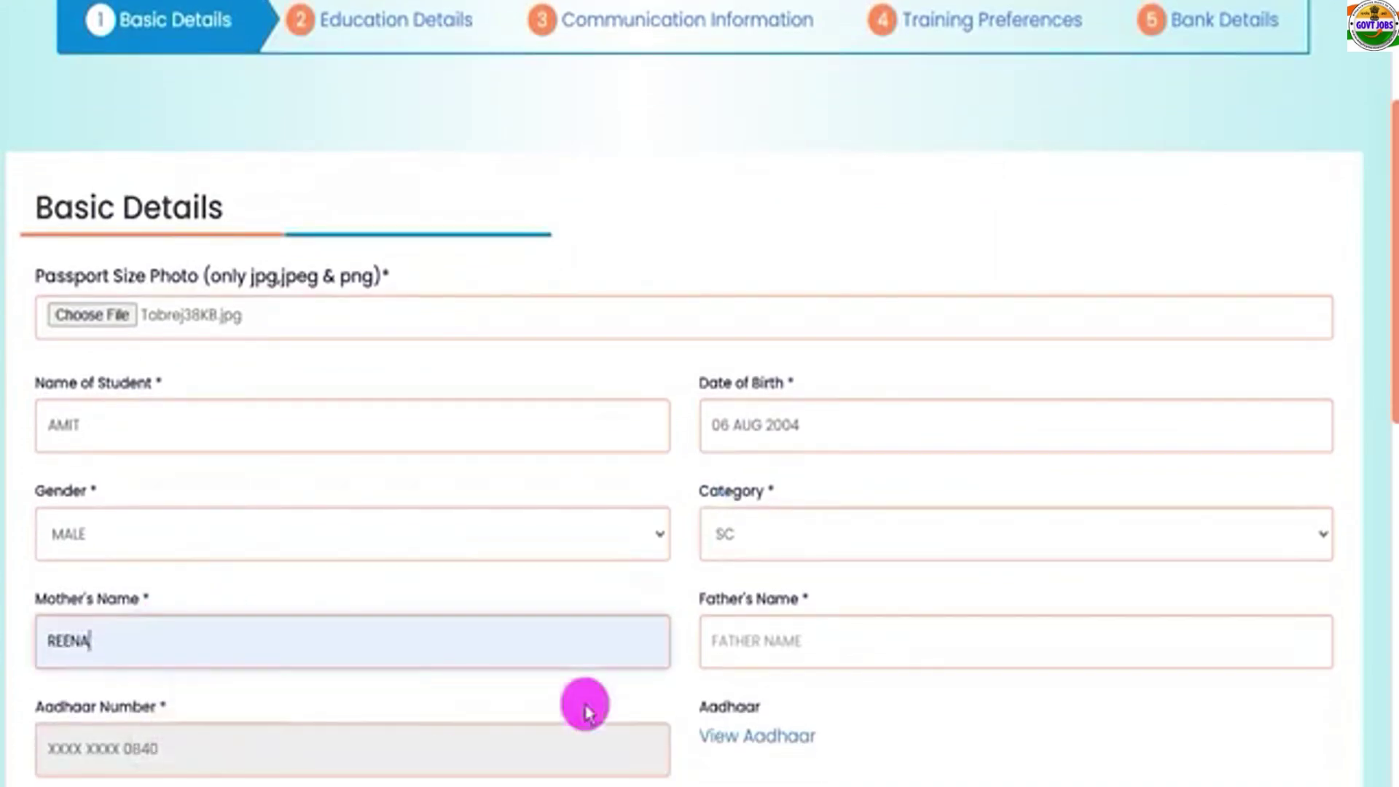
left_click(789, 641)
left_click(841, 717)
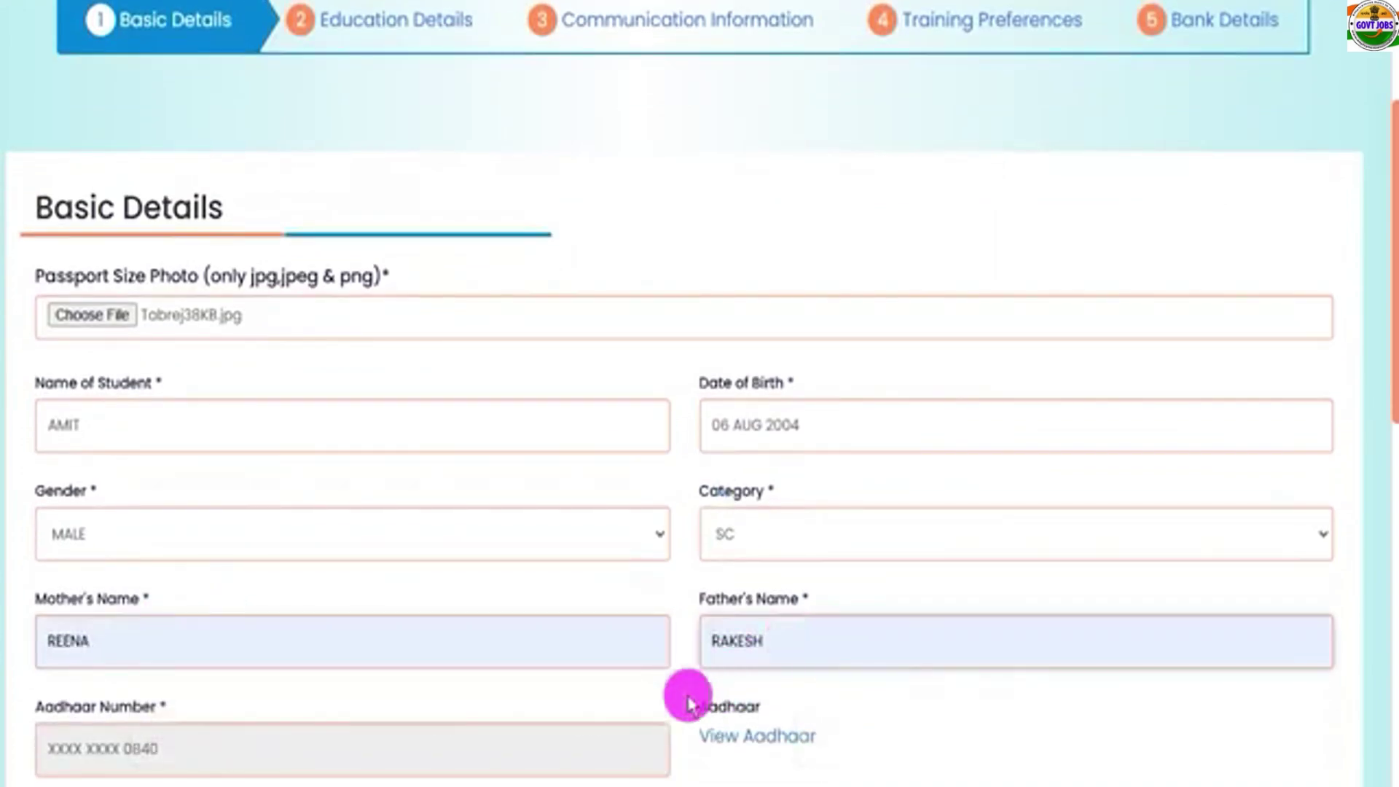
Choose NO for both Minority and Person with Disability, and save the basic details to continue to Education Details
scroll(679, 701, "down", 3)
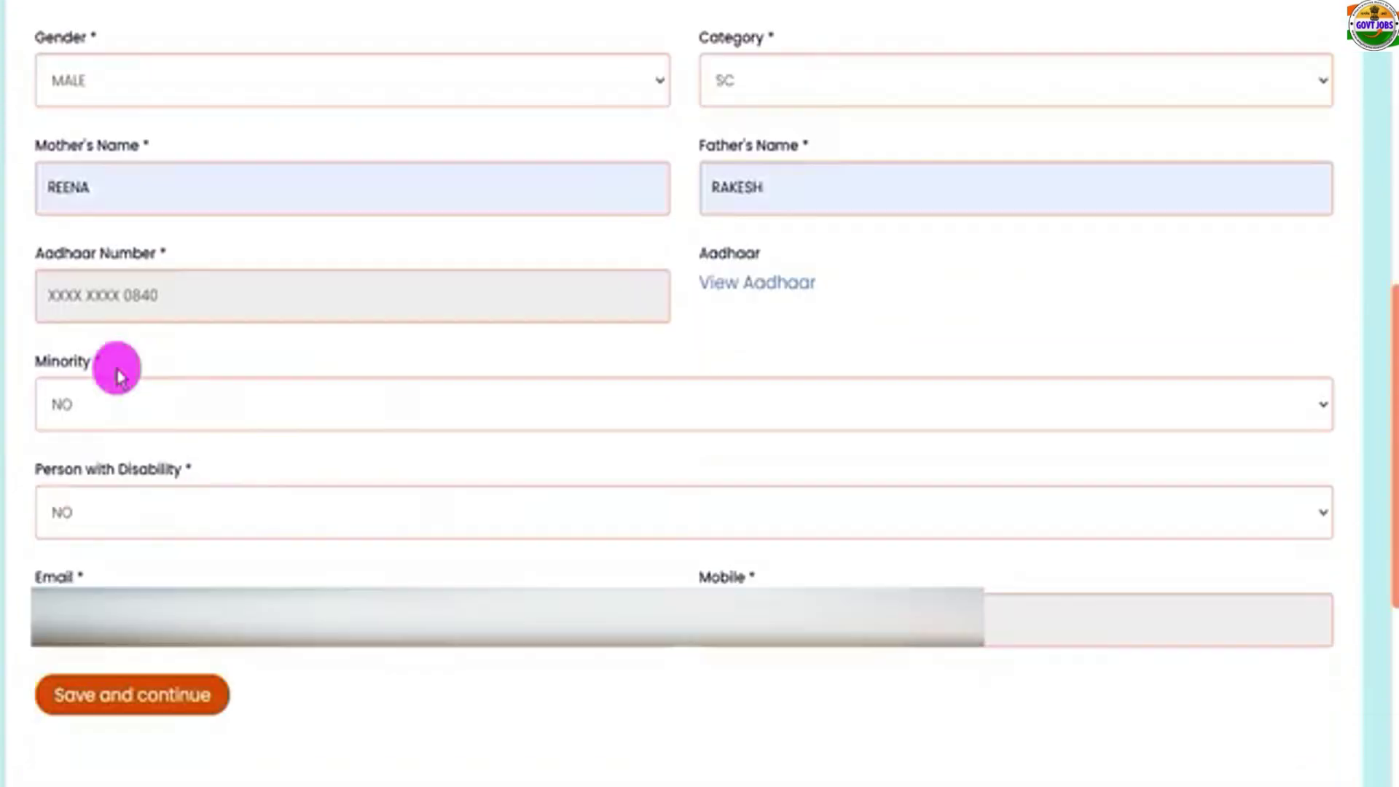
left_click(107, 408)
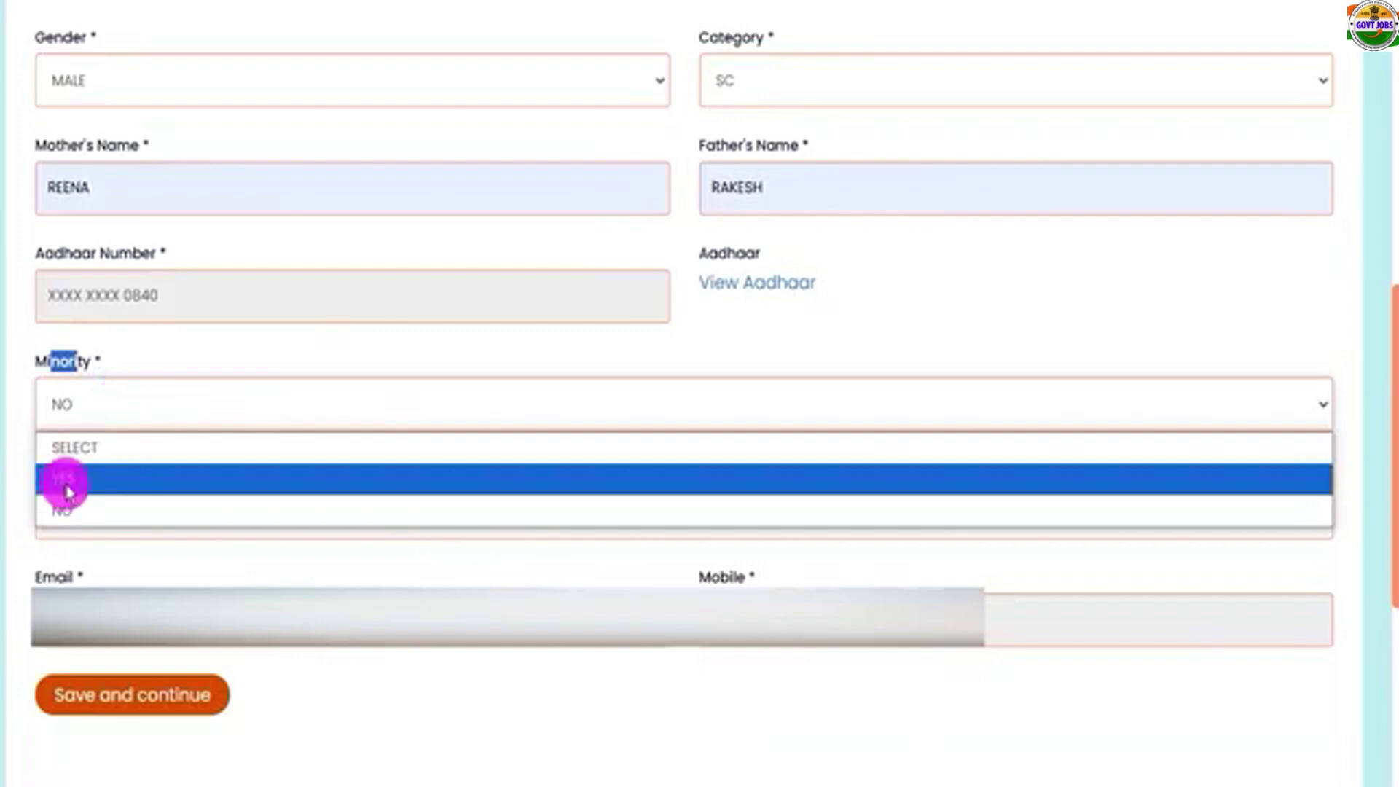
left_click(64, 507)
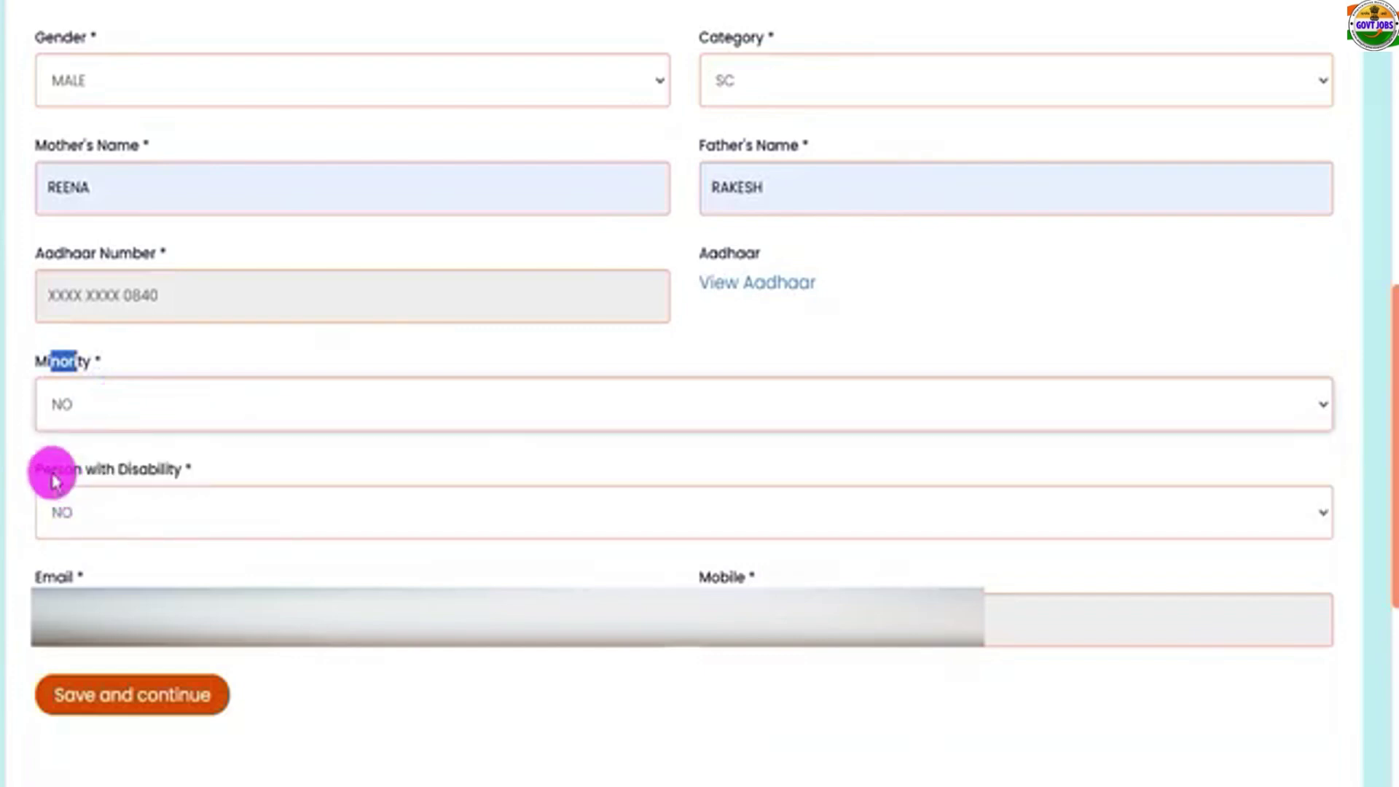
left_click(51, 473)
left_click_drag(51, 473, 149, 466)
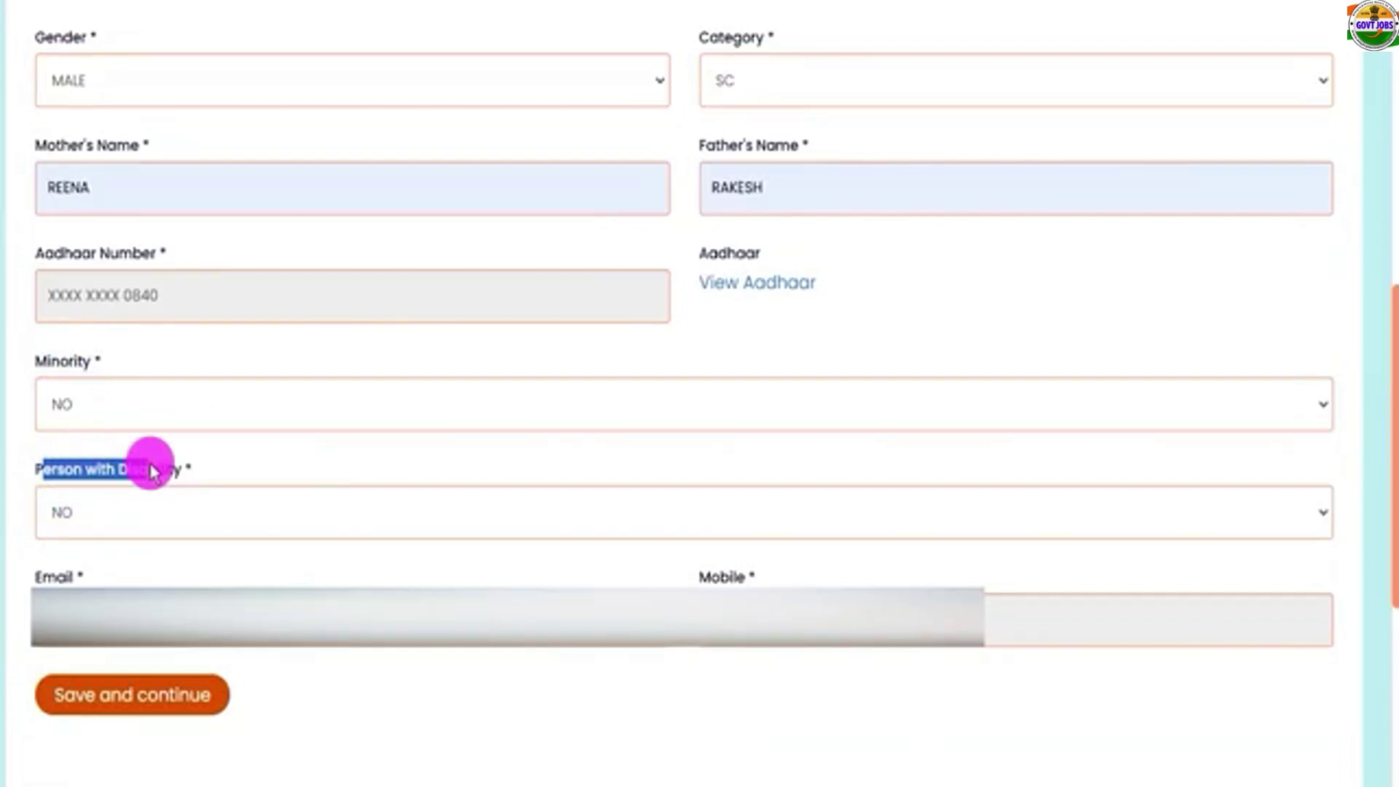
left_click(134, 500)
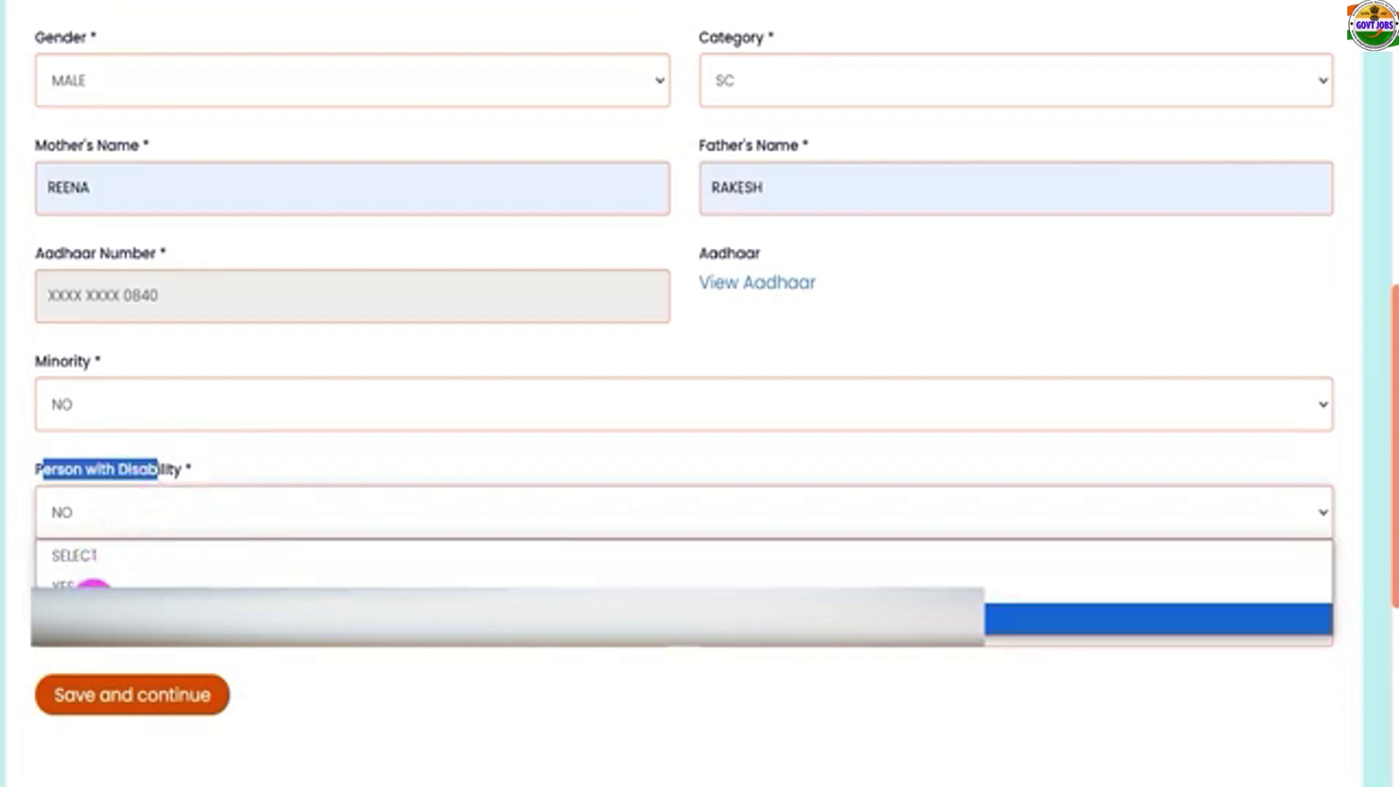
left_click(95, 616)
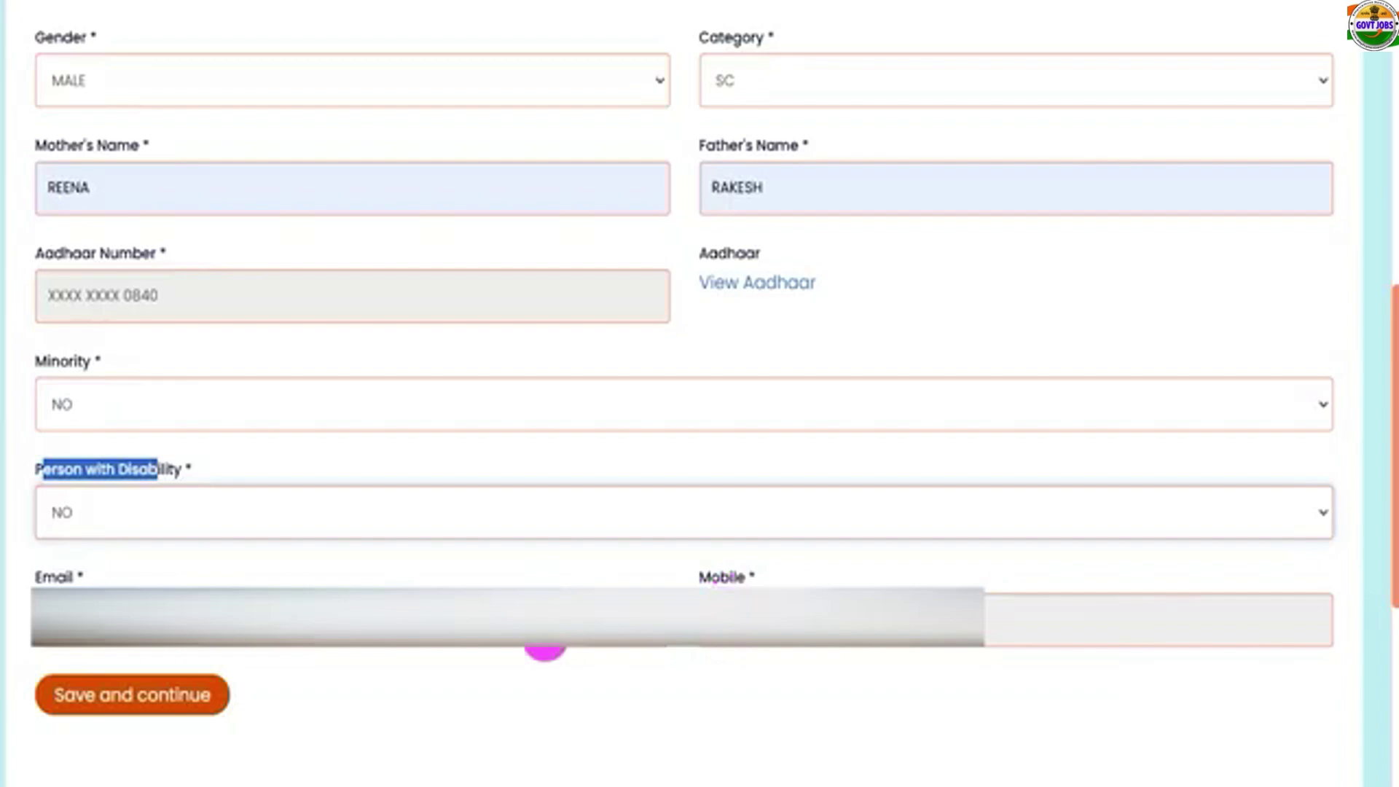
left_click(170, 703)
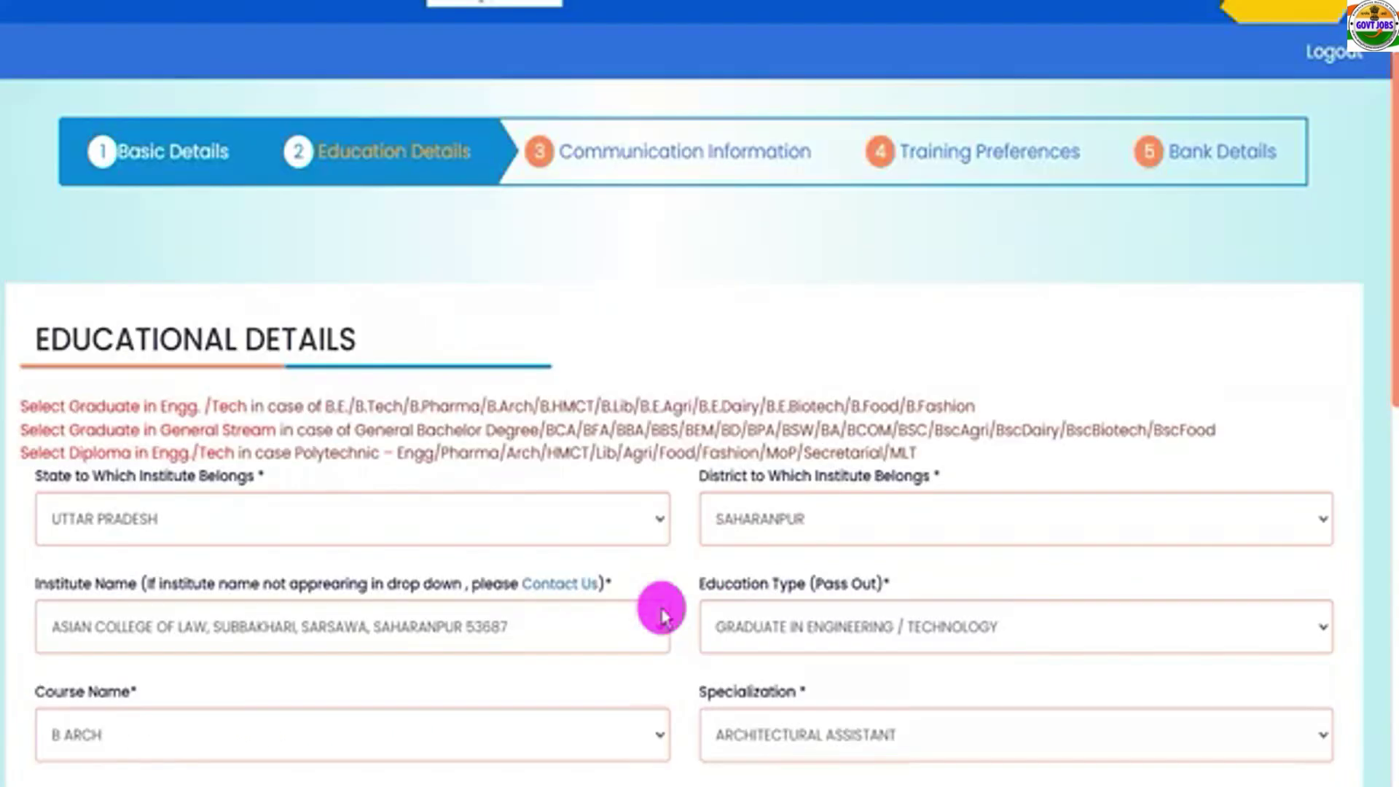
Review the prefilled educational details and upload 58kb.pdf as the provisional / passed certificate
left_click_drag(53, 337, 328, 334)
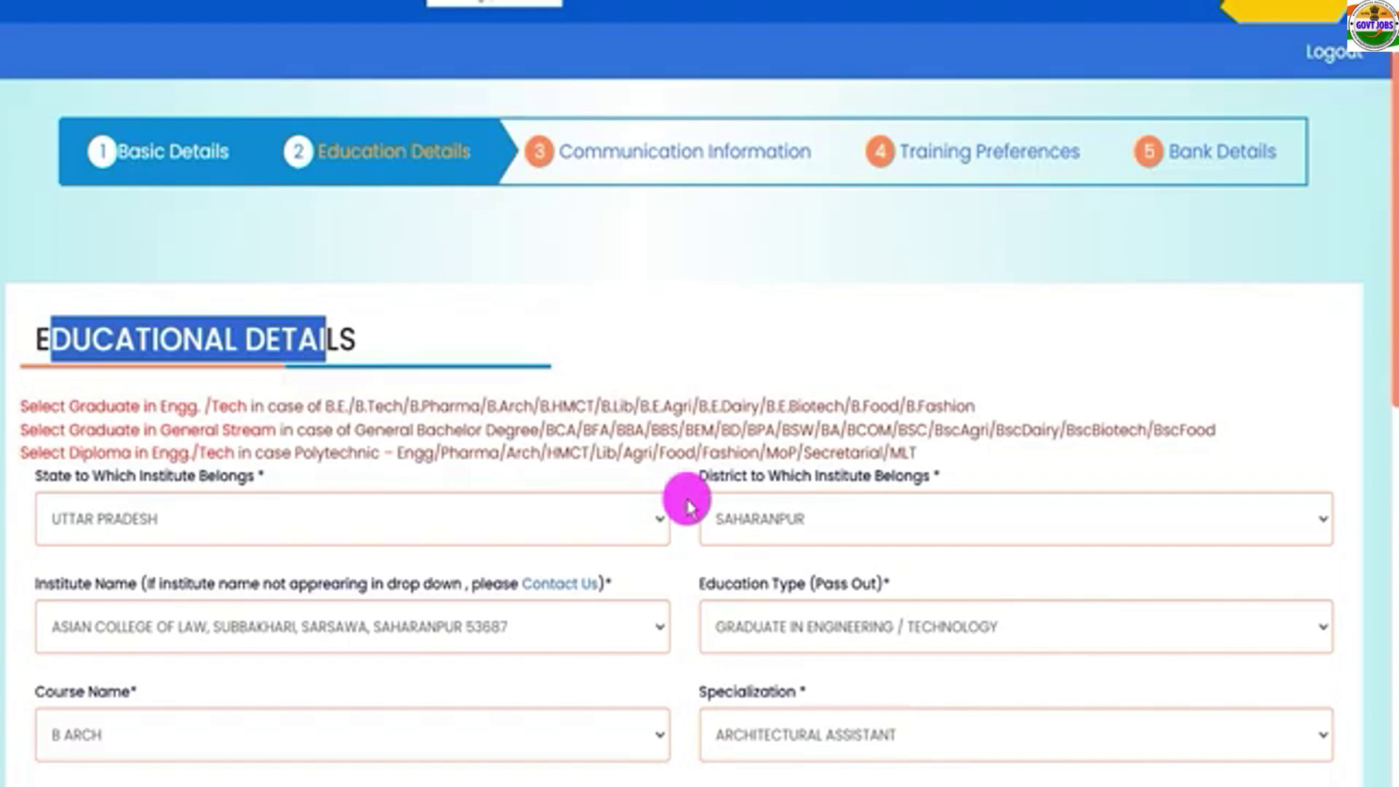
scroll(687, 502, "down", 3)
scroll(687, 503, "down", 3)
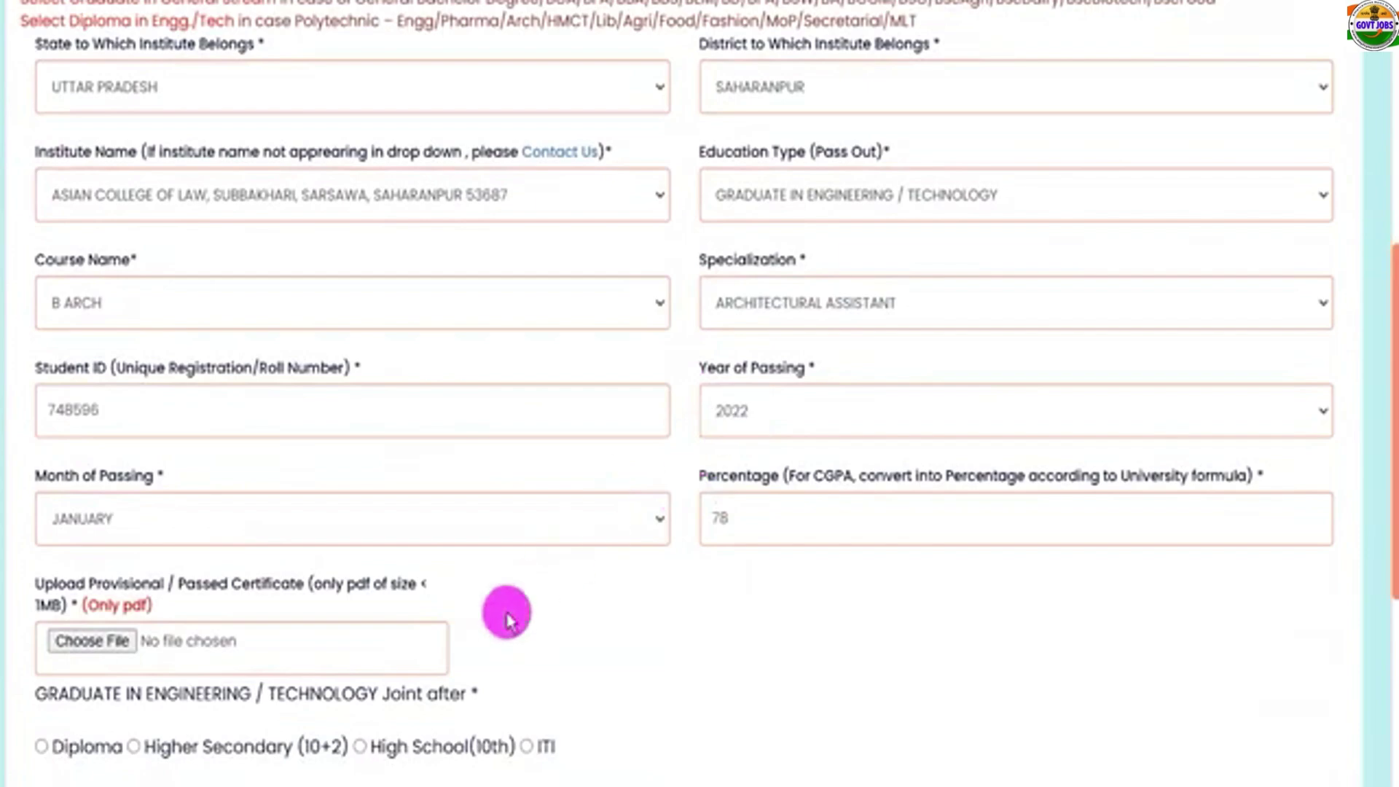
scroll(393, 546, "down", 2)
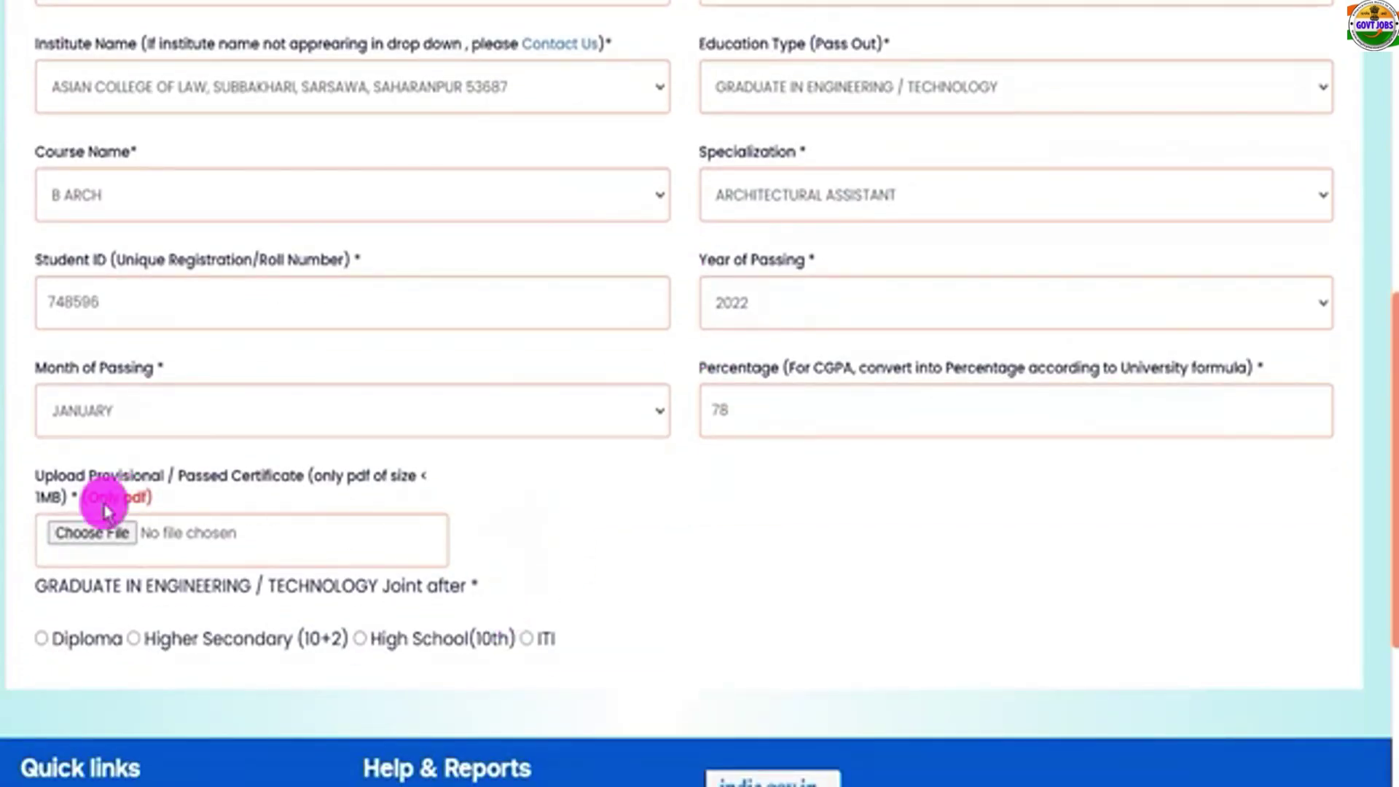
left_click_drag(97, 498, 140, 501)
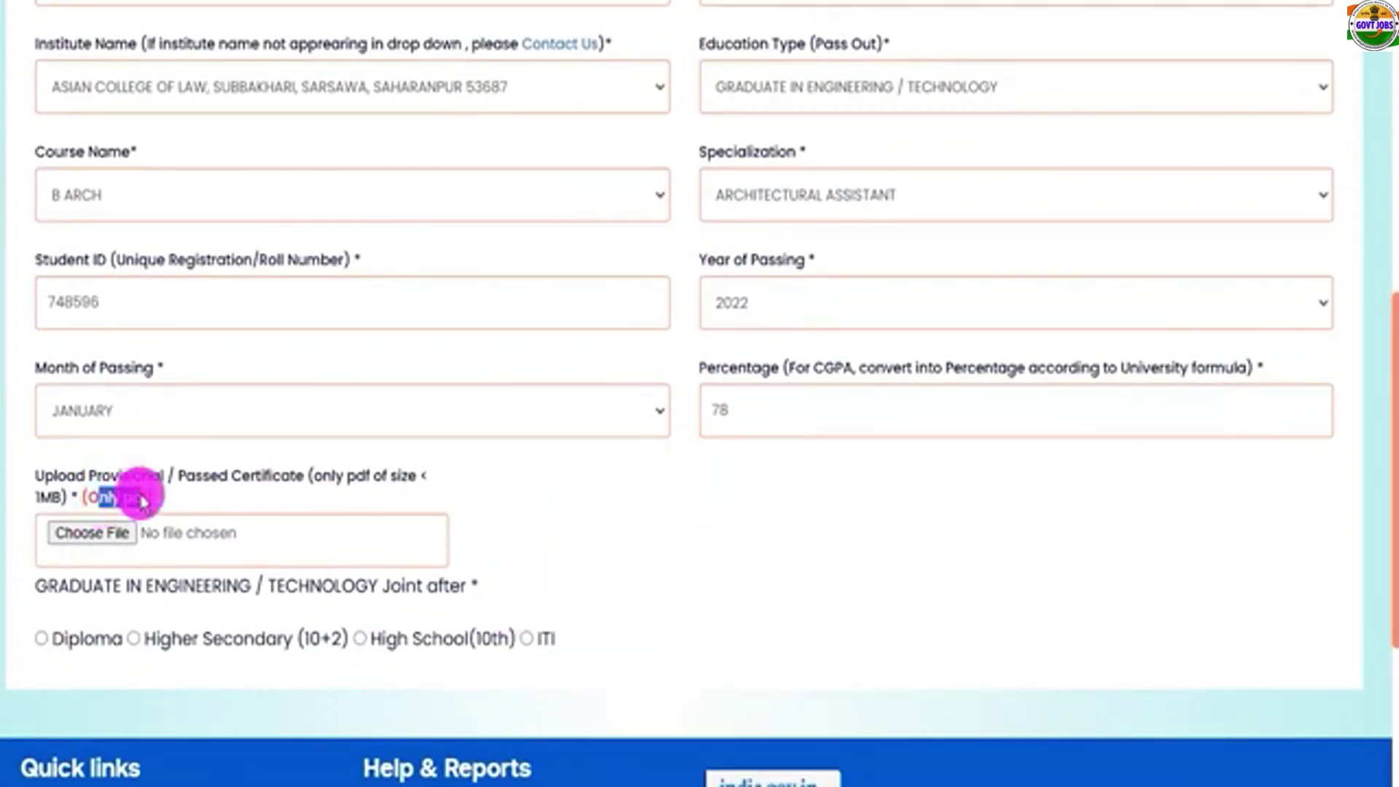
left_click(115, 532)
left_click(731, 394)
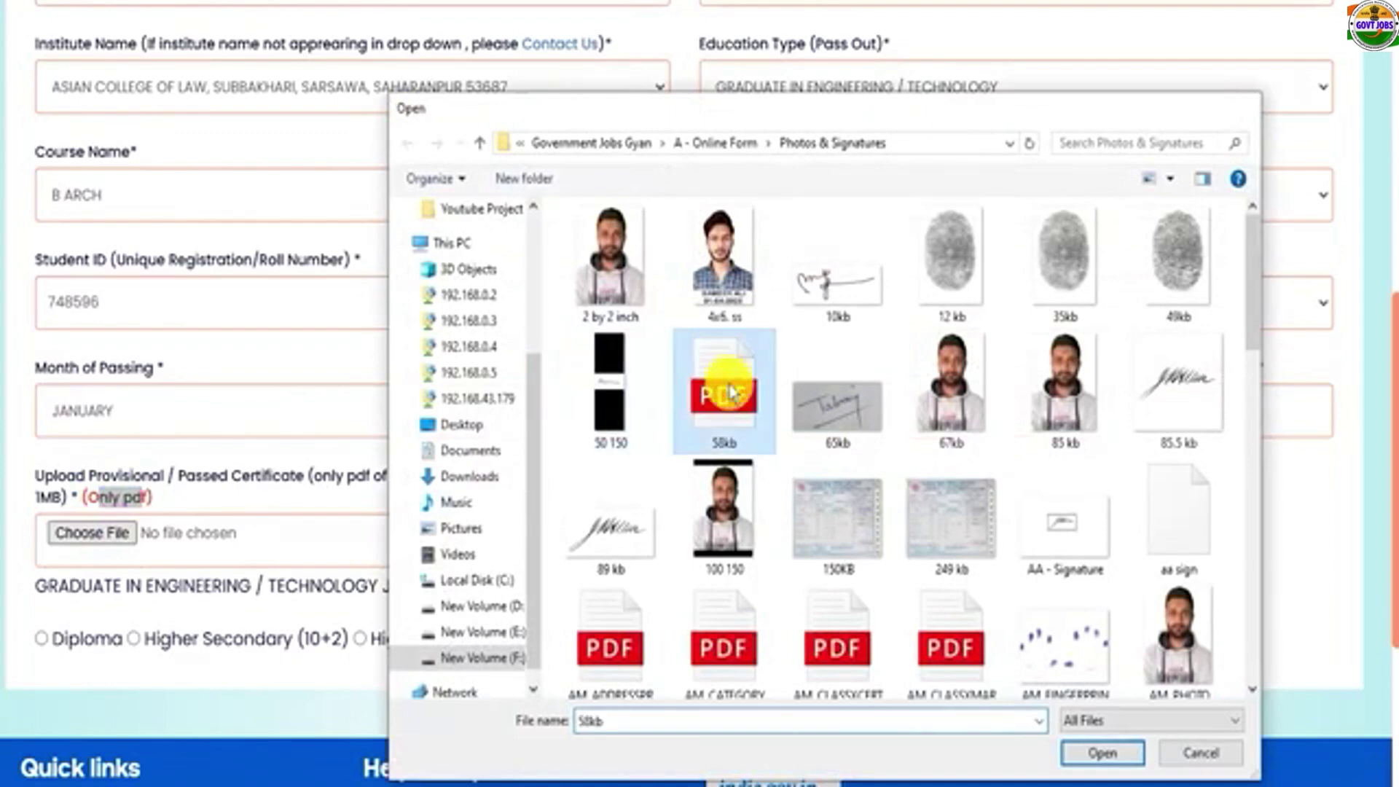
double_click(731, 393)
left_click_drag(277, 507, 167, 477)
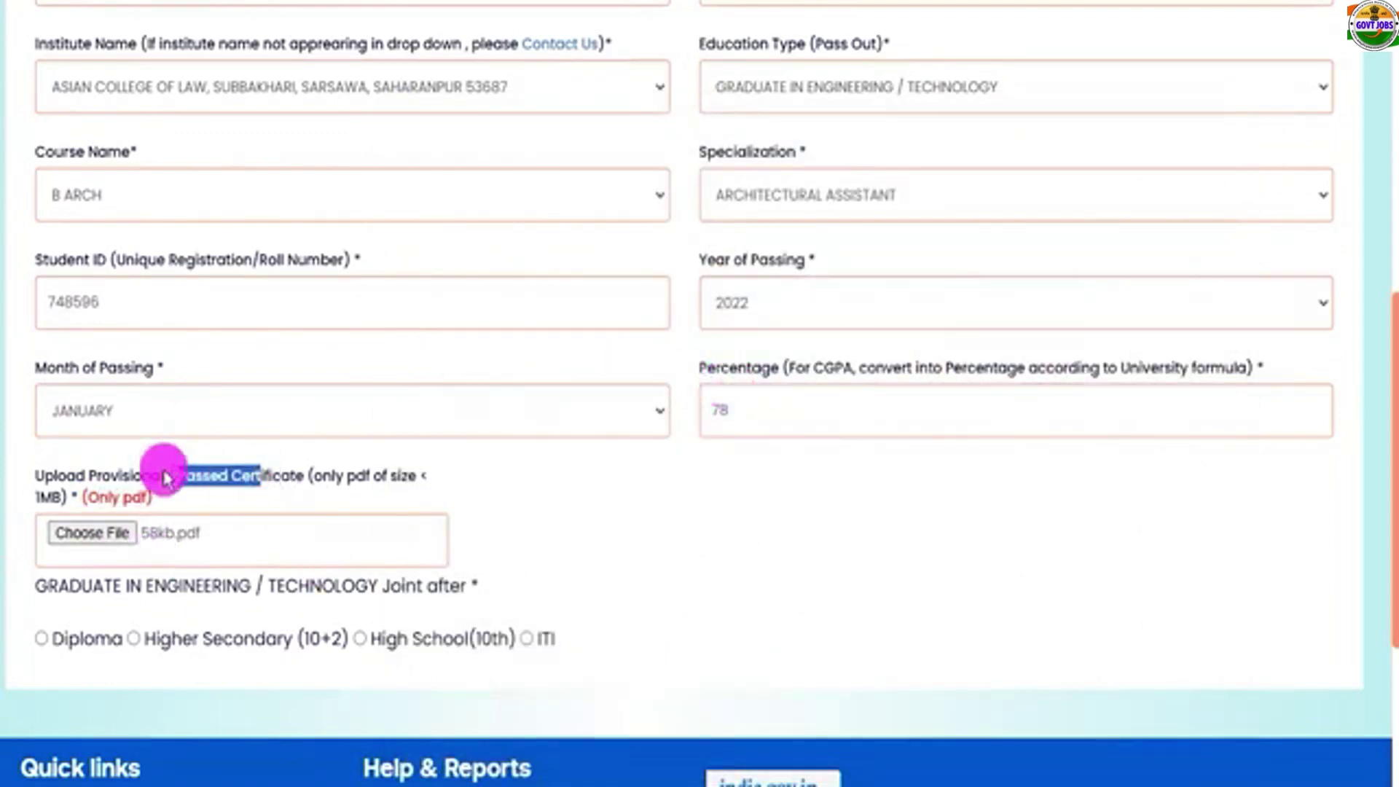
Select Higher Secondary (10+2) as the qualification before graduation, with school state Uttar Pradesh and district Saharanpur
scroll(291, 609, "down", 1)
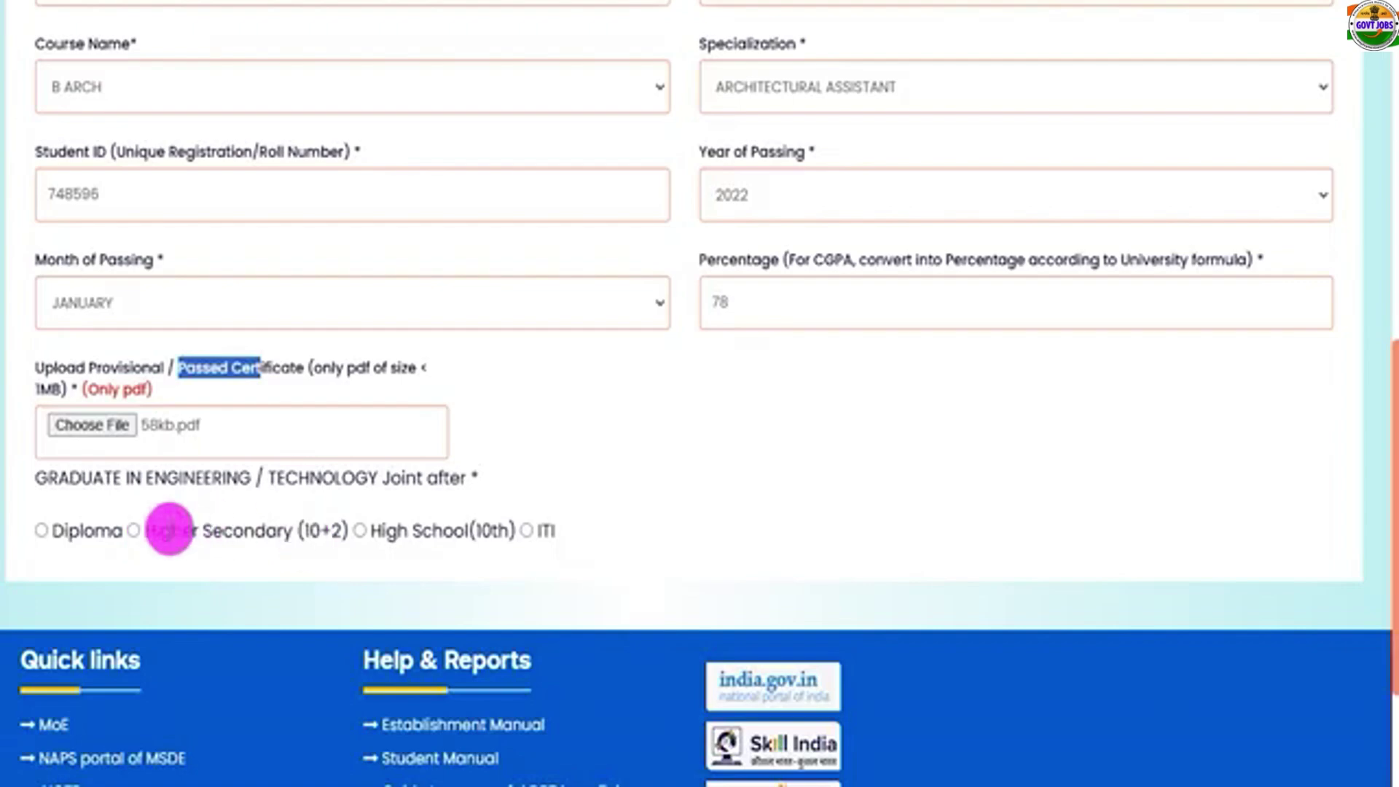
left_click(134, 534)
scroll(477, 619, "down", 5)
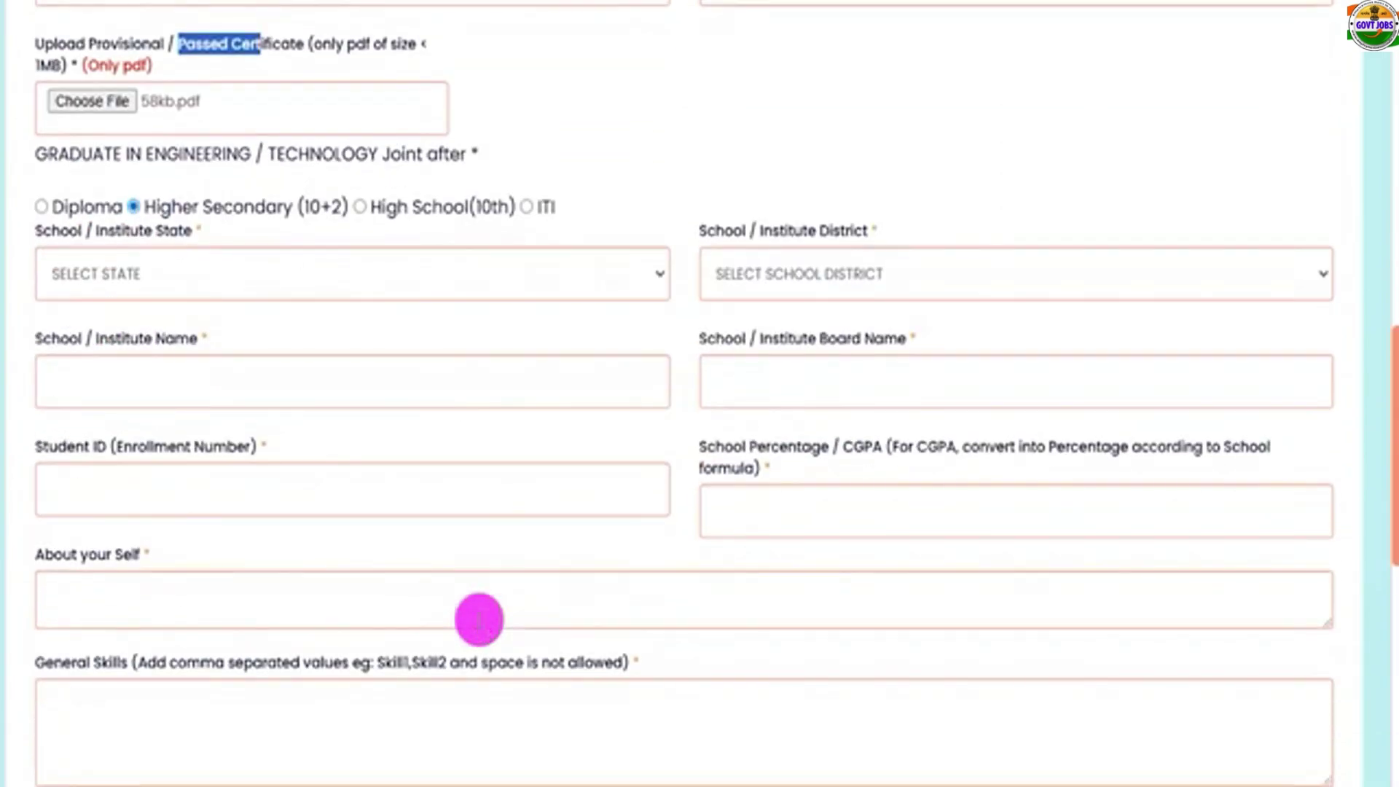
left_click(360, 286)
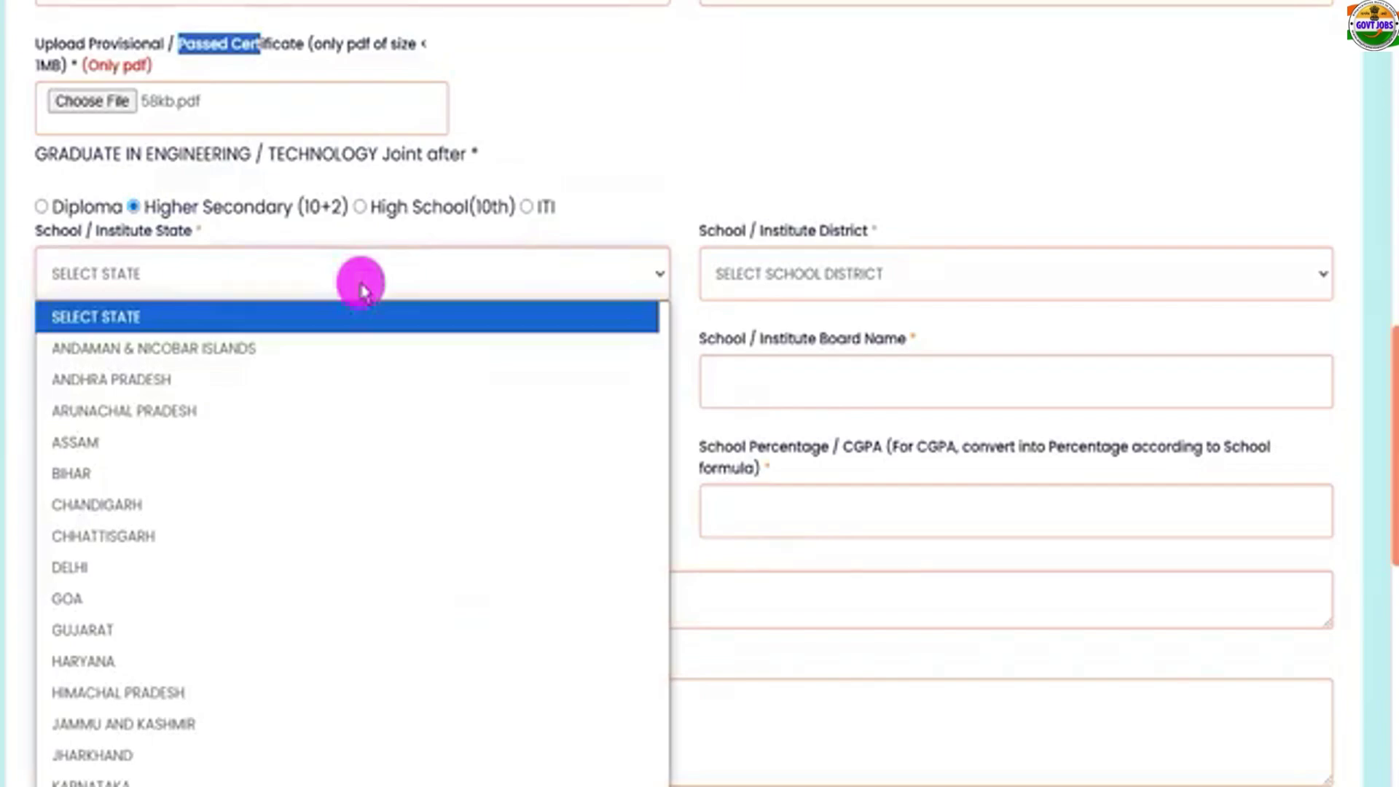
key("u")
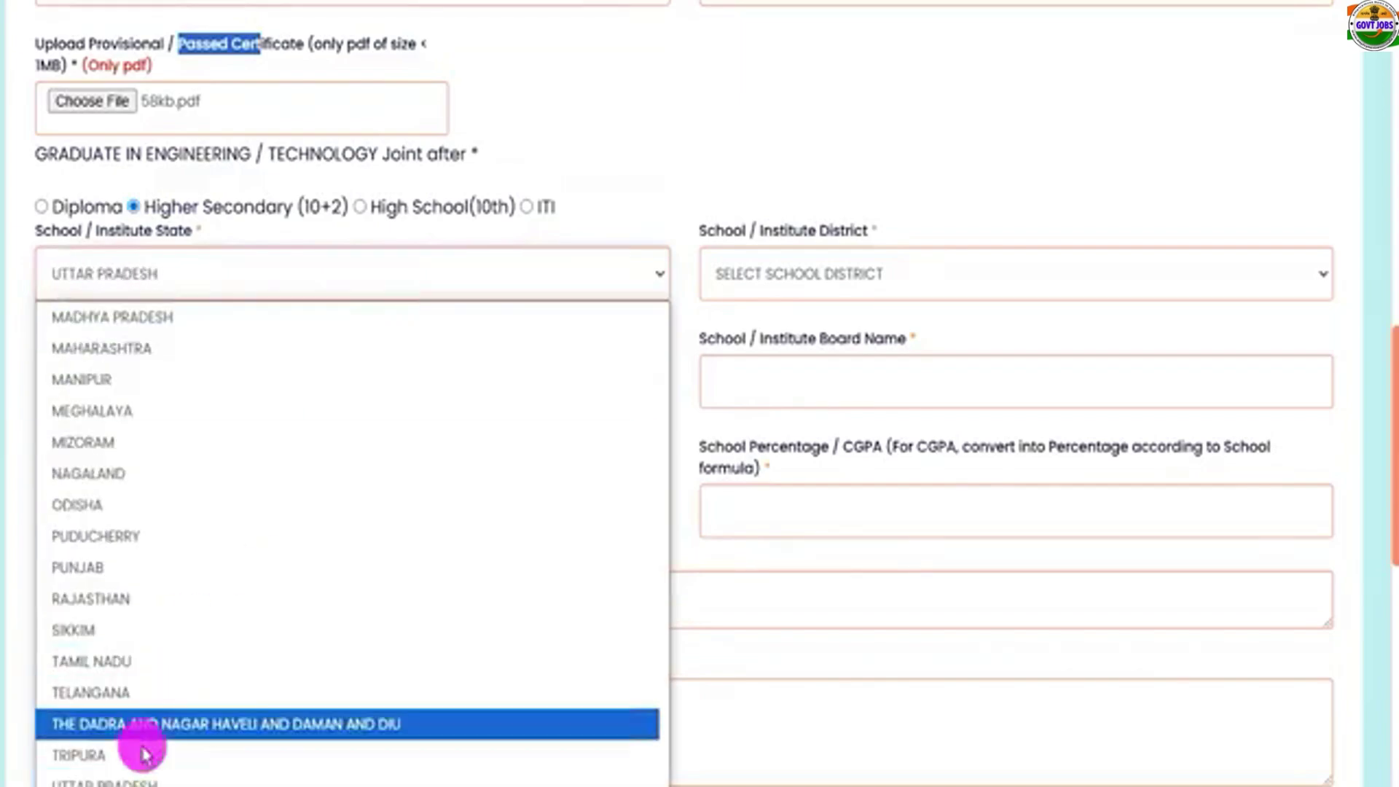
left_click(140, 774)
left_click(854, 283)
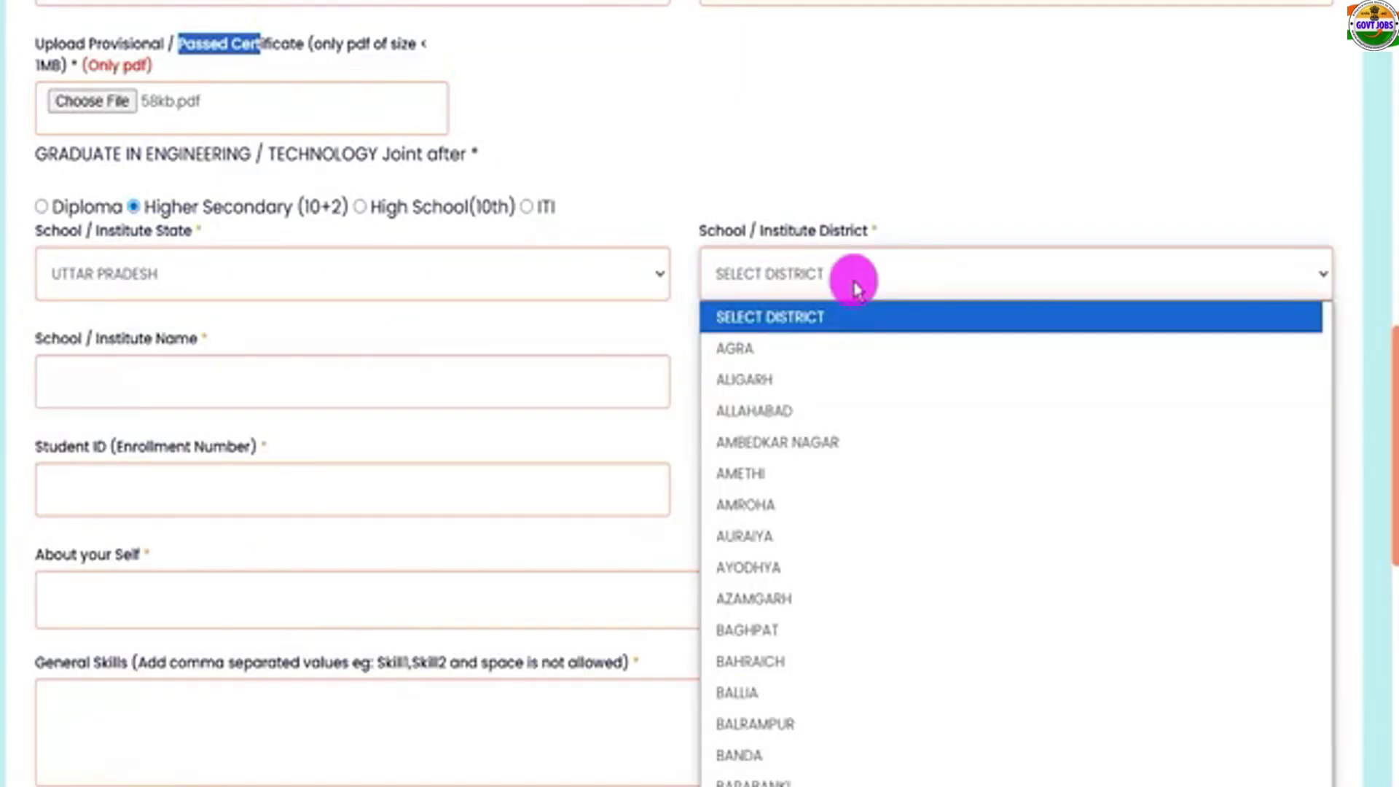
key("s")
left_click(765, 774)
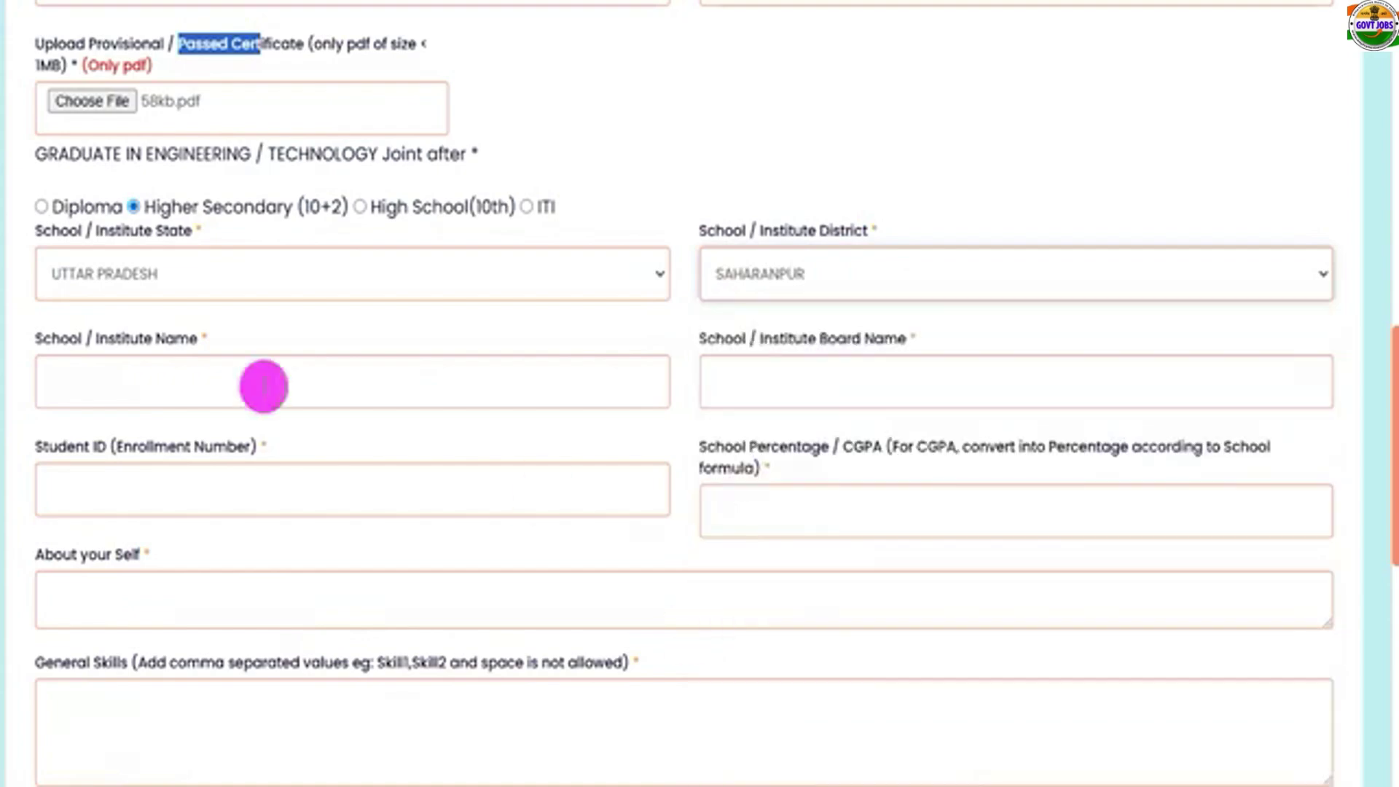
Enter JIC as the school / institute name and CCS as the board name
left_click(154, 375)
type("JIC")
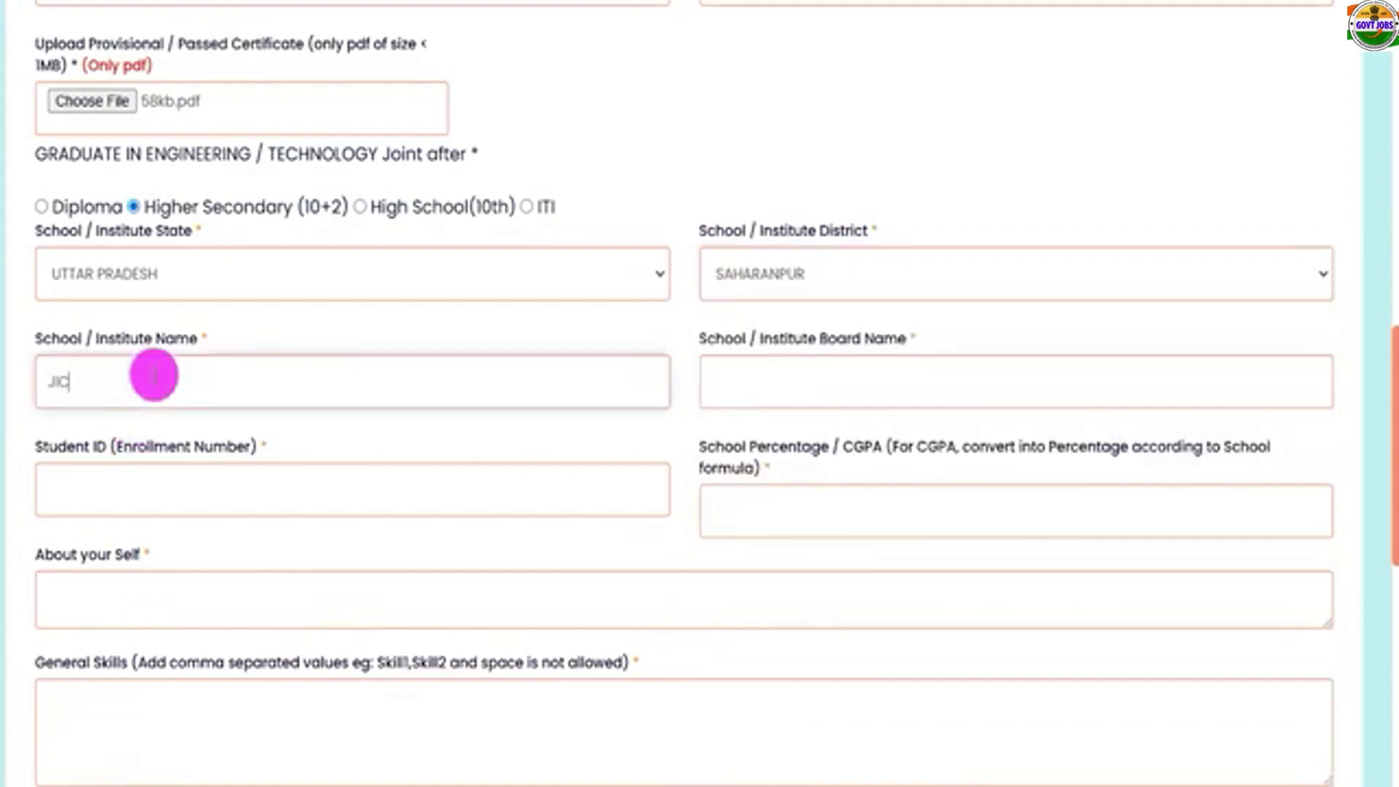
left_click(773, 384)
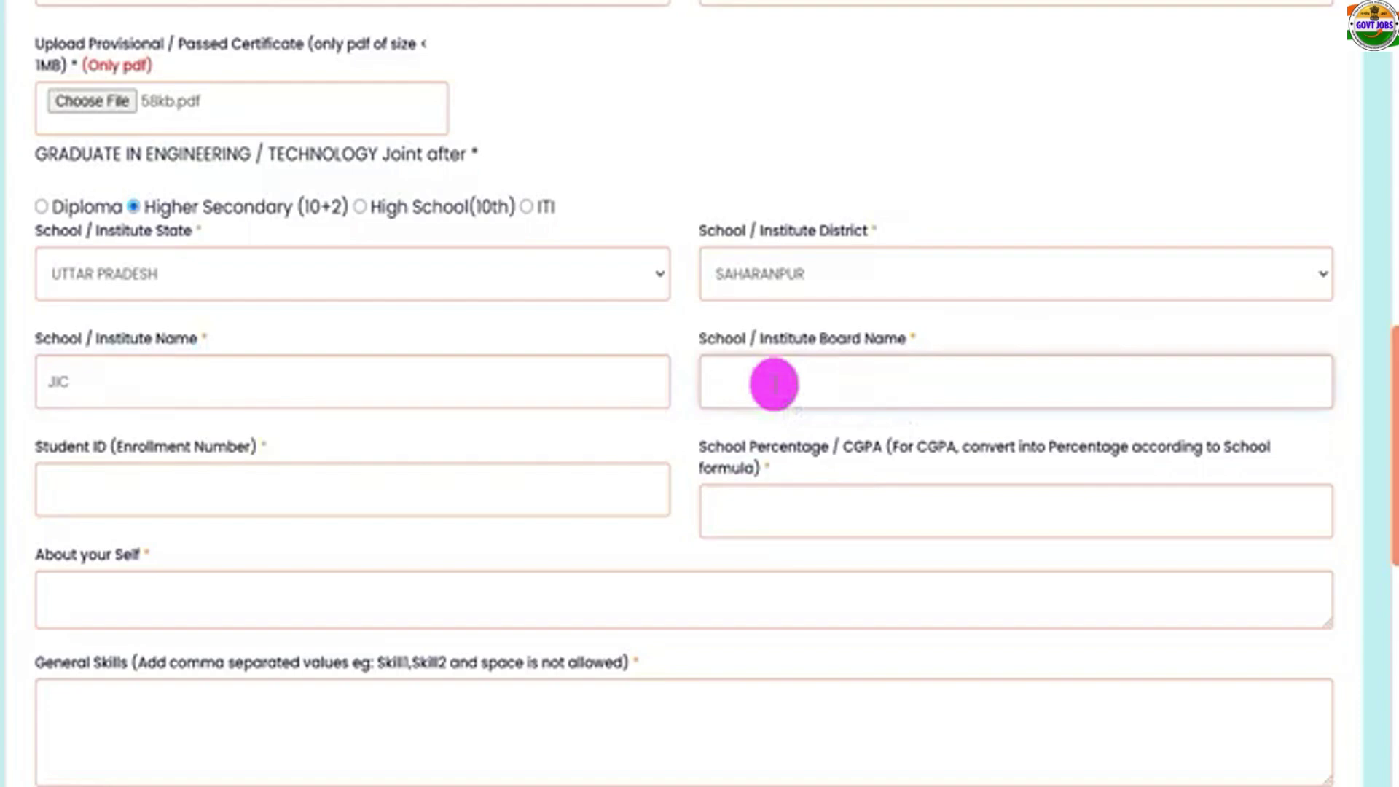
type("CCS")
Enter 80.00 as the school percentage, leaving the enrollment number field empty
left_click(182, 490)
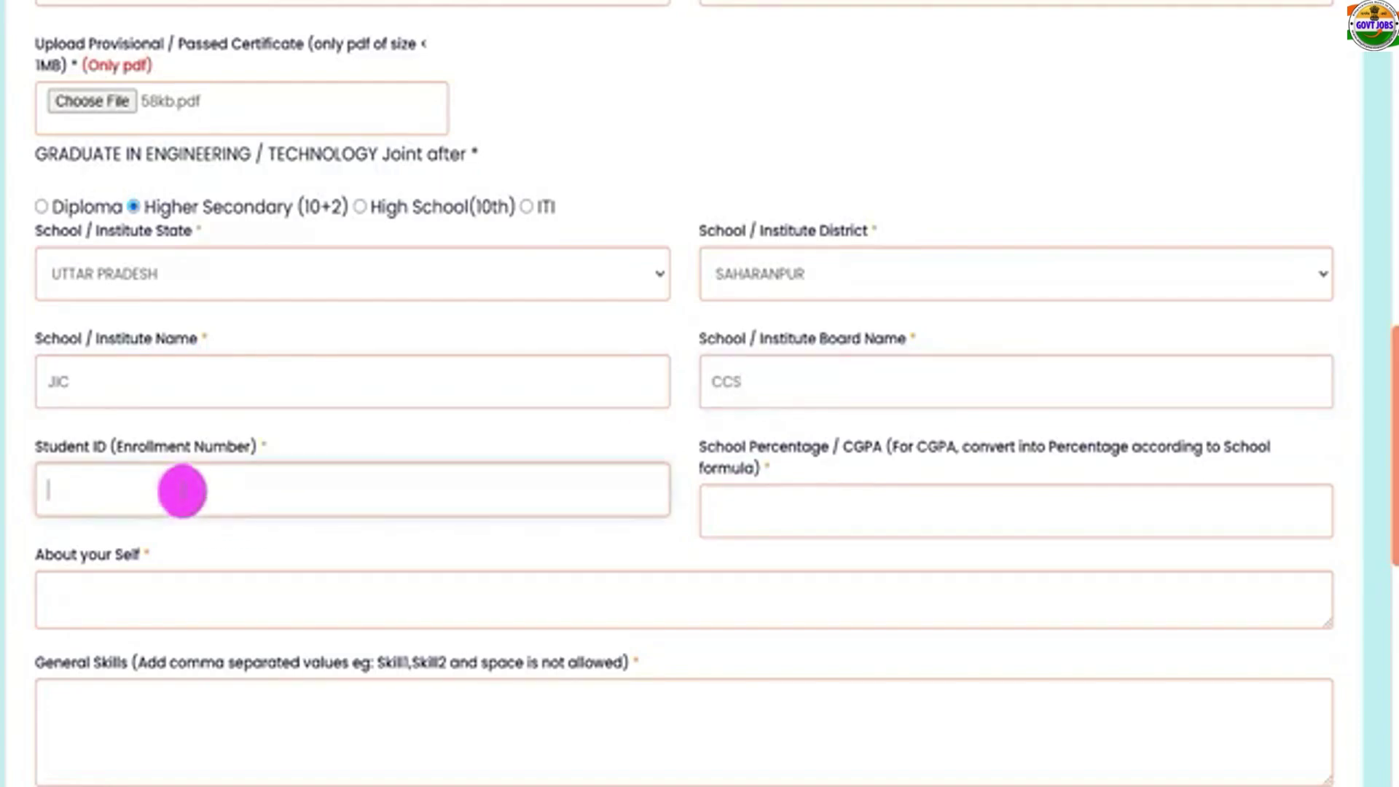
left_click_drag(714, 446, 801, 452)
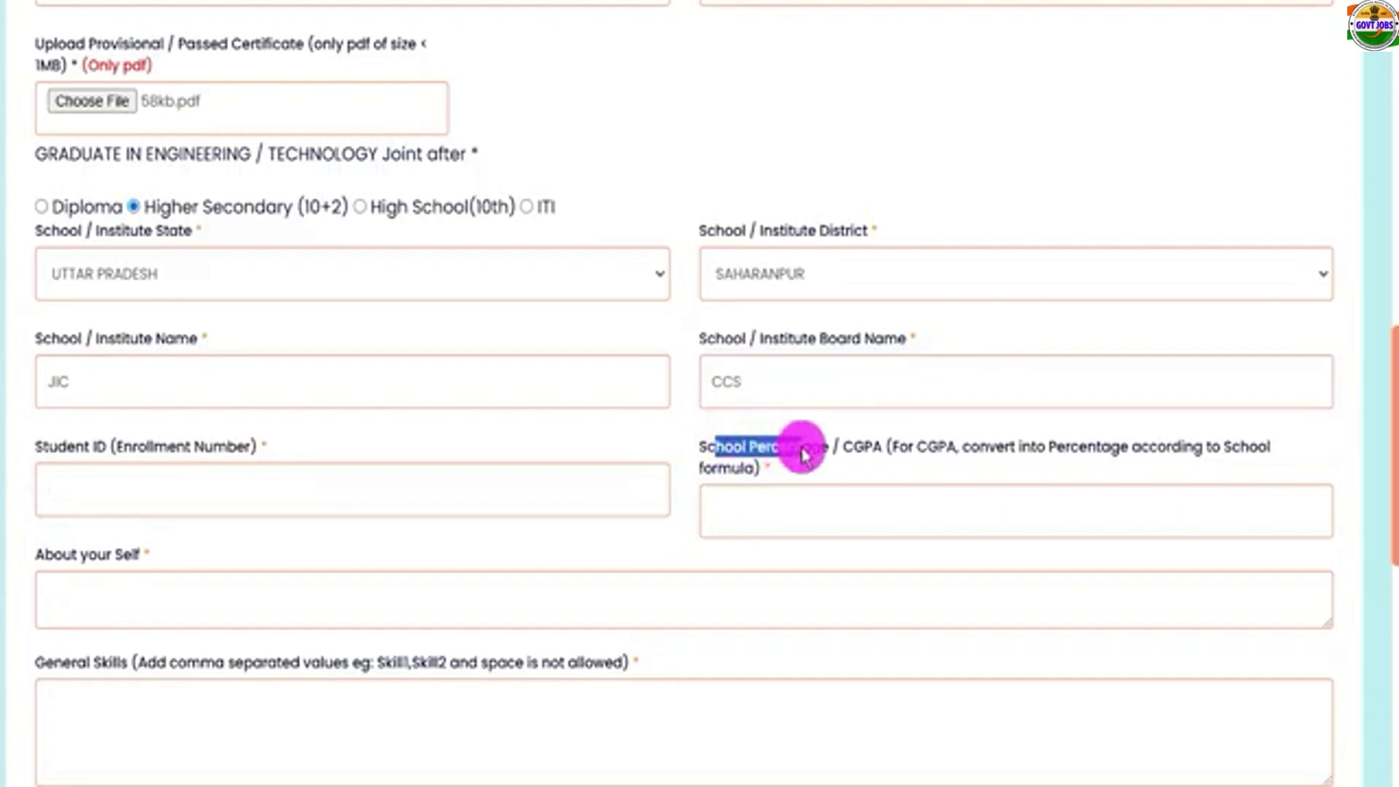
left_click(773, 512)
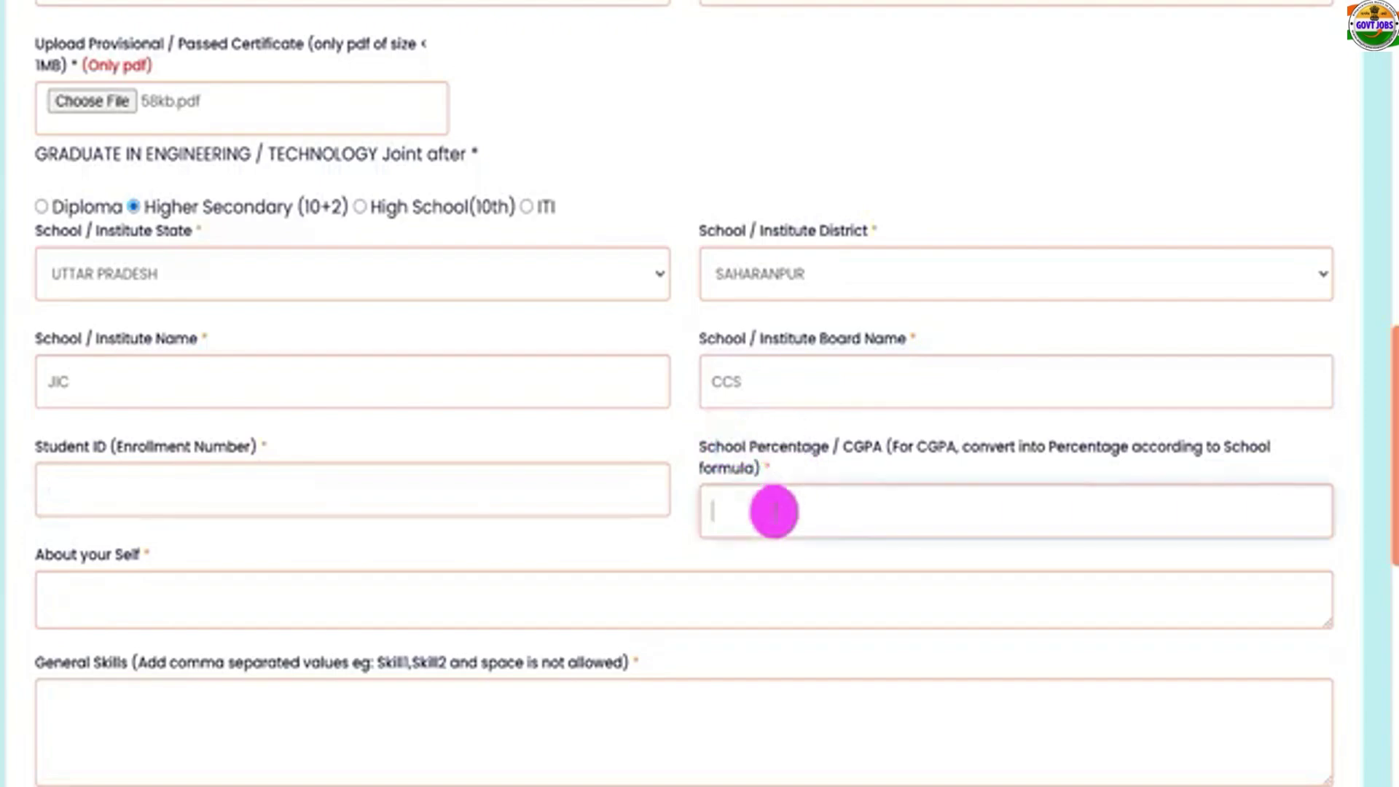
type("80.00")
Review the About your Self, General Skills and Languages Known fields, leave them empty, and save the education details to continue
left_click_drag(43, 555, 104, 557)
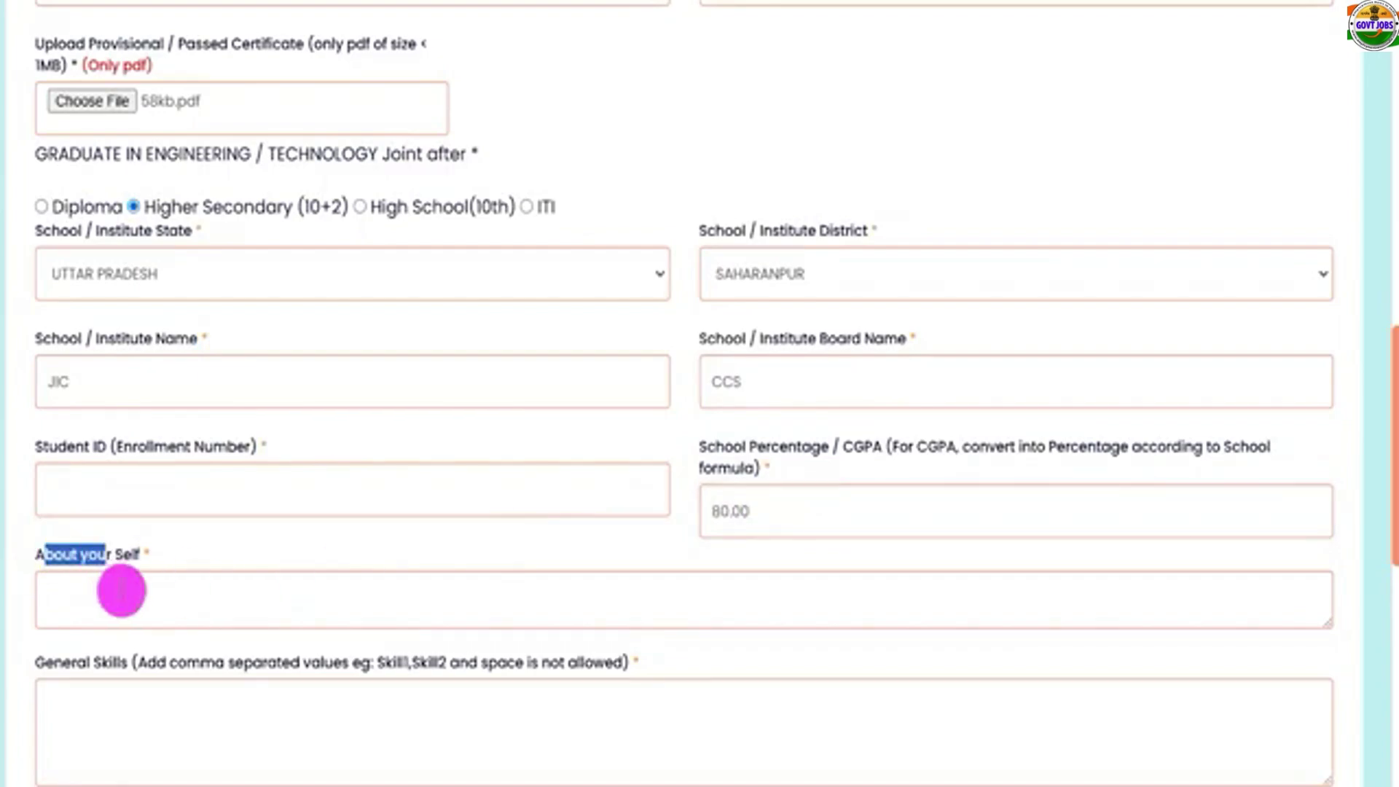
left_click(121, 588)
scroll(161, 587, "down", 5)
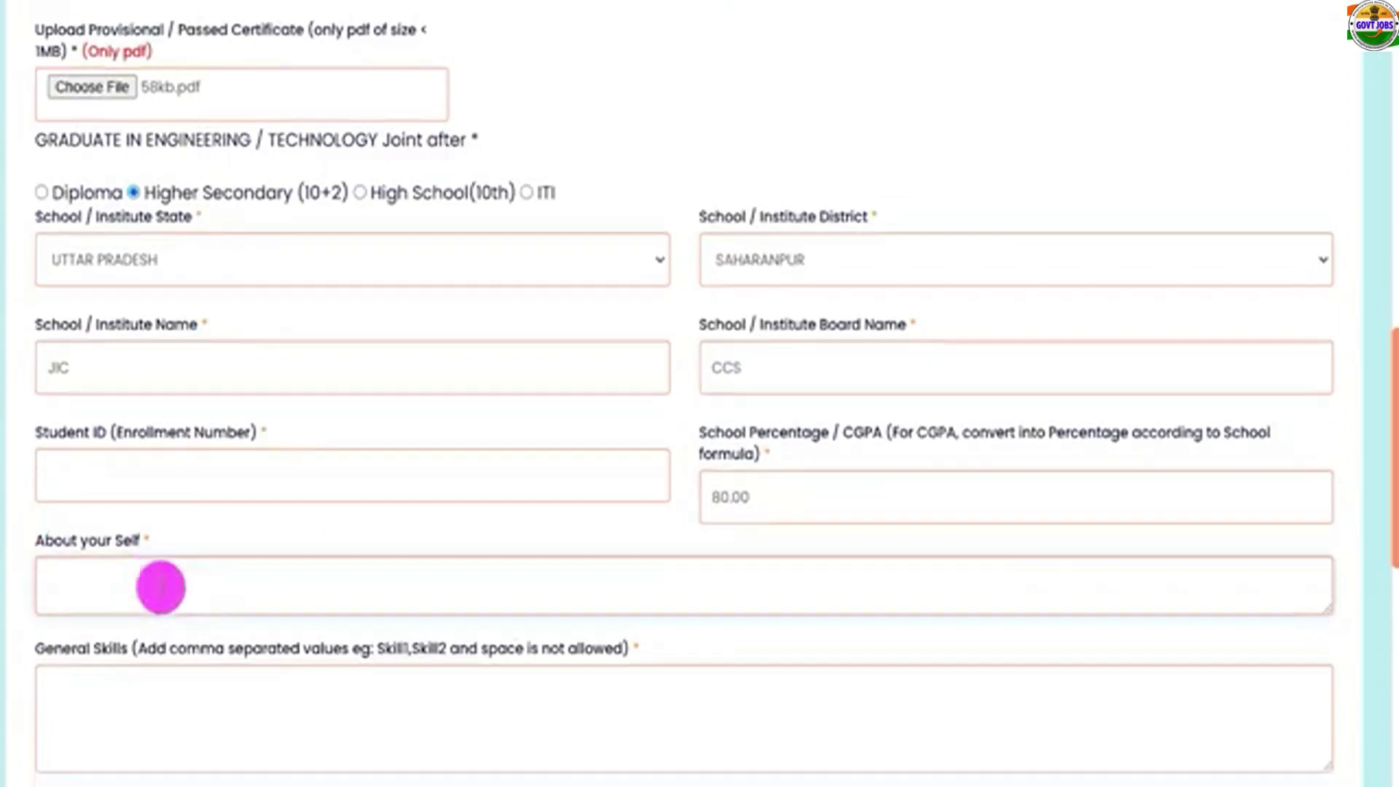
left_click_drag(43, 340, 113, 343)
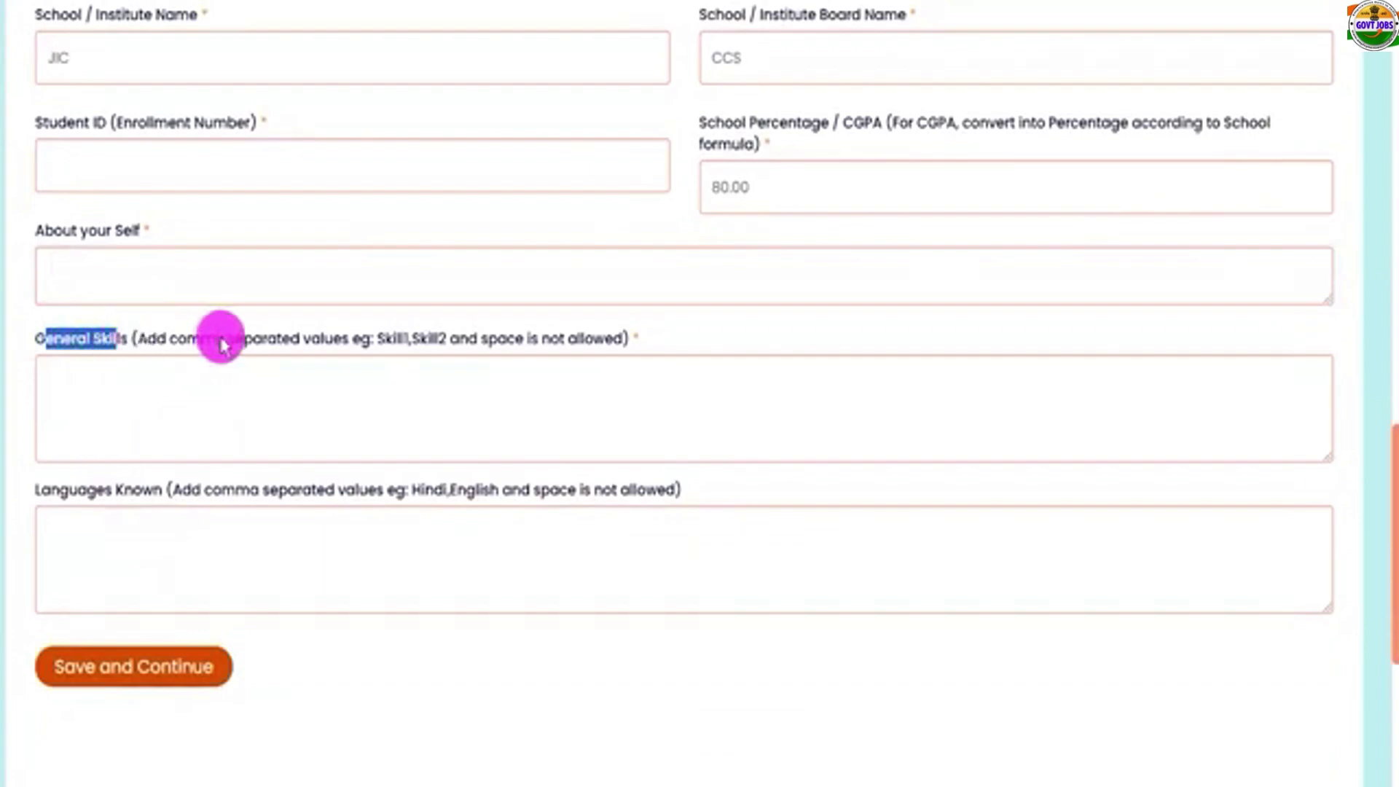
left_click(222, 386)
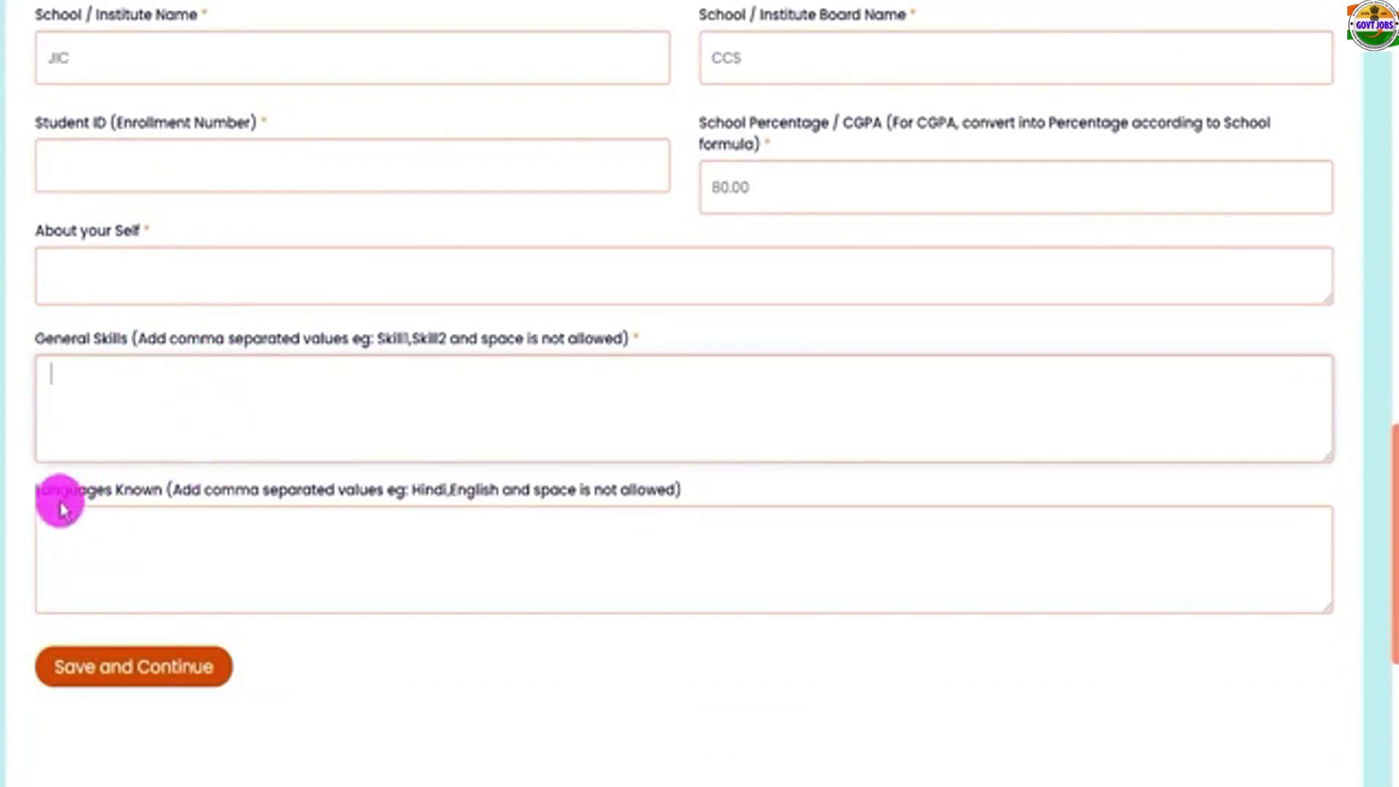
left_click_drag(48, 490, 384, 487)
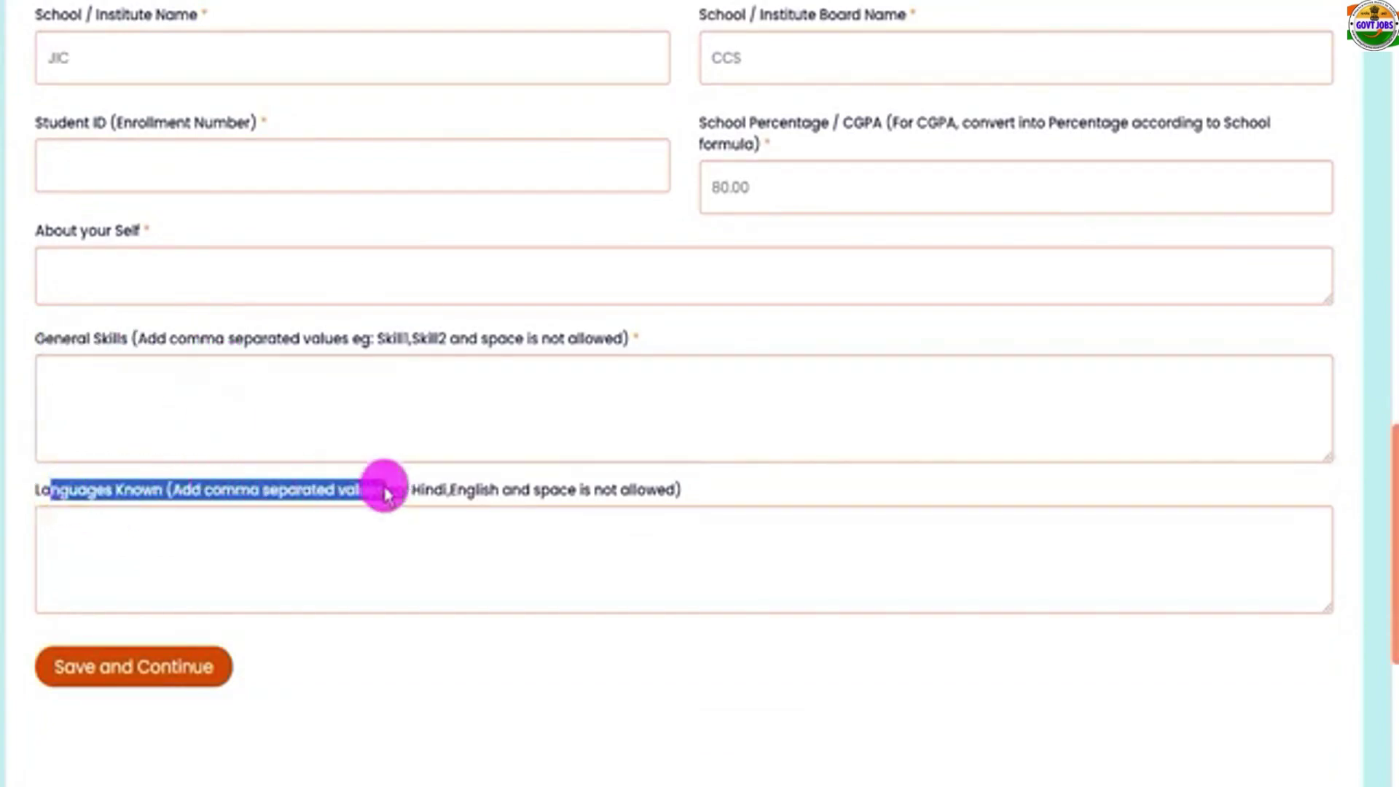
left_click(225, 536)
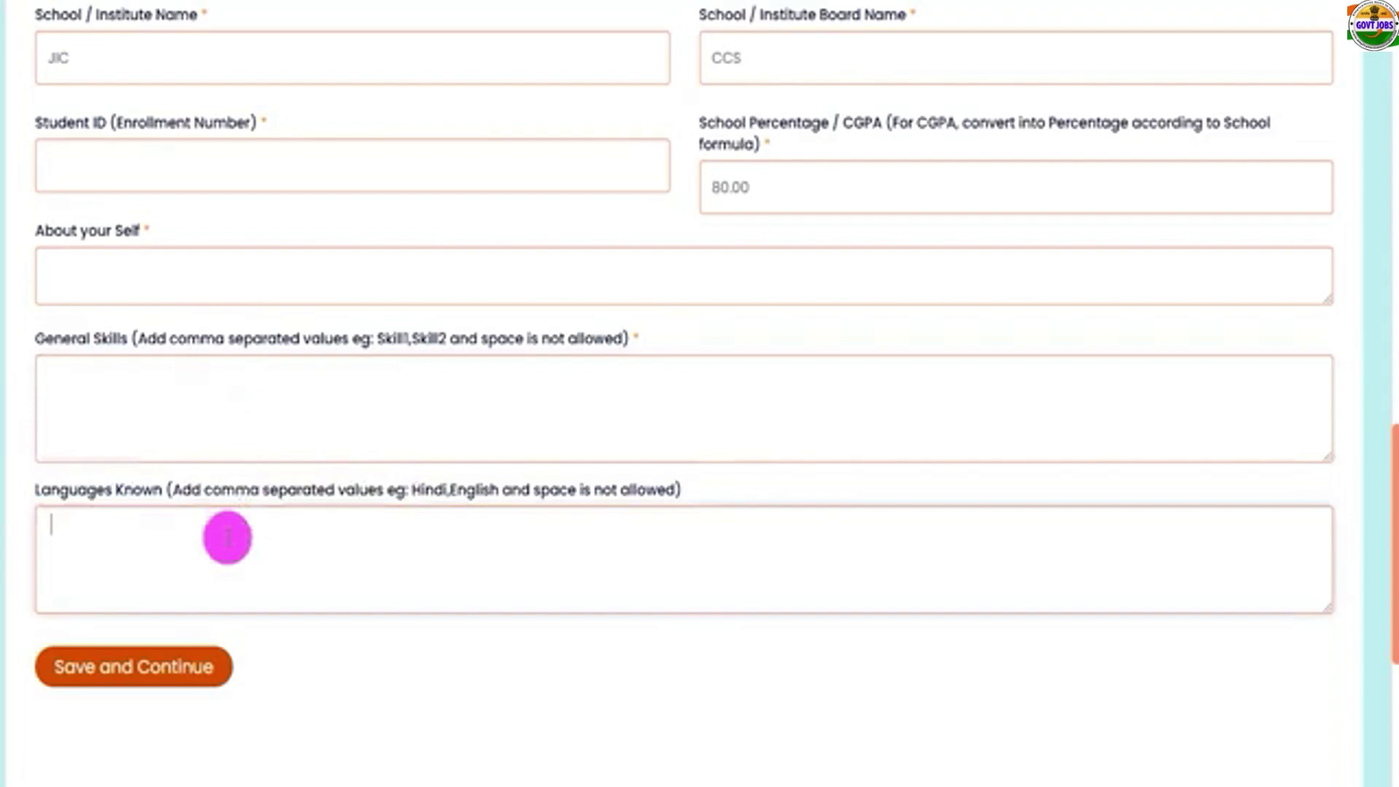
scroll(226, 537, "down", 1)
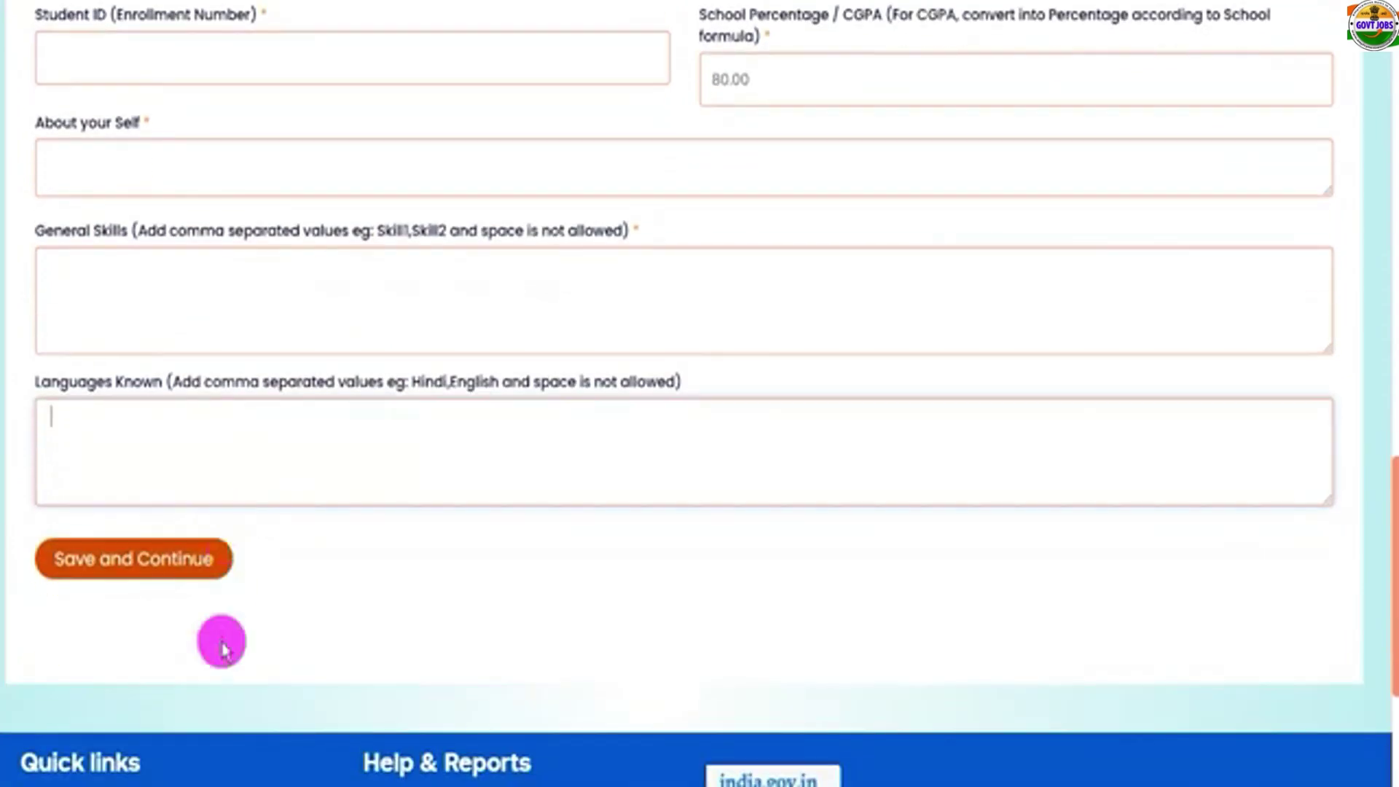
left_click(182, 573)
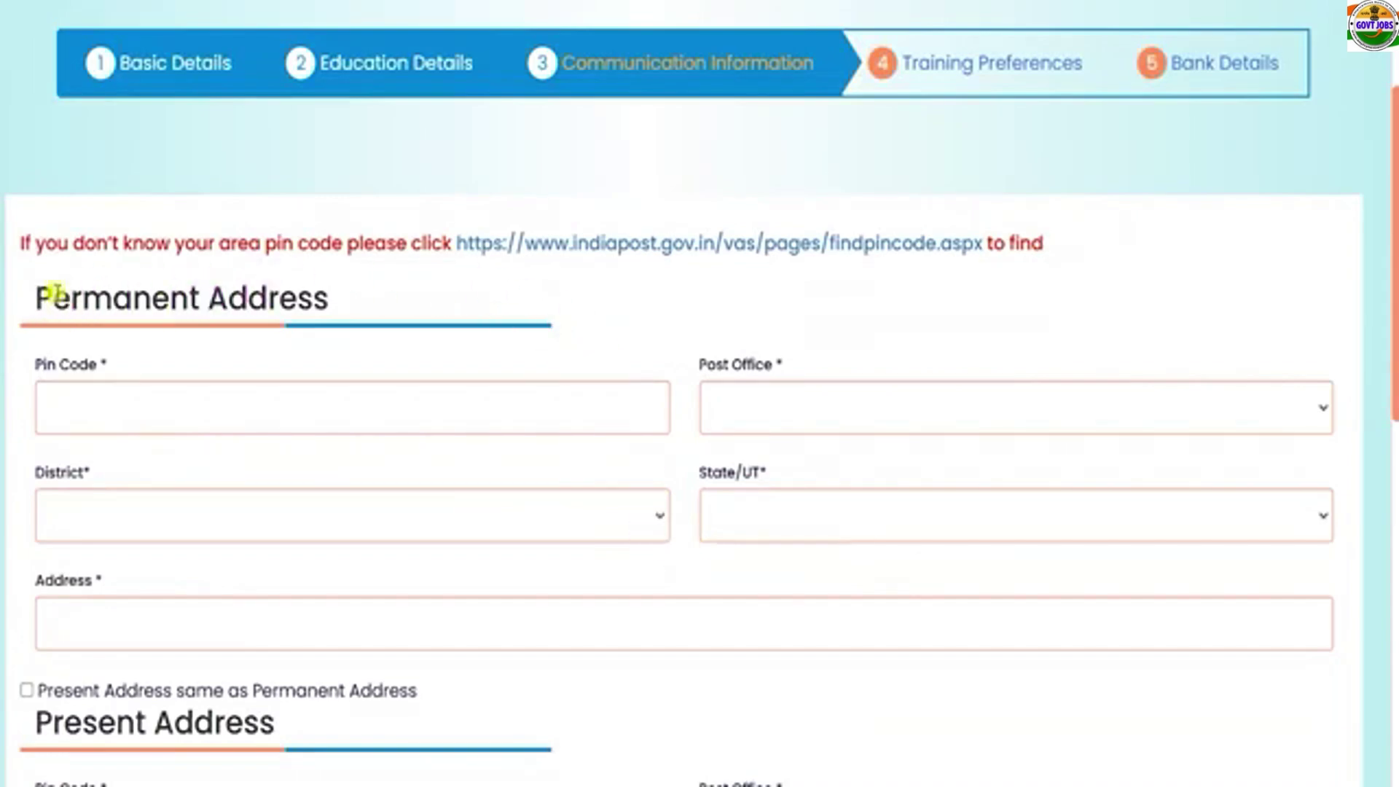
Enter the area pin code of the permanent address and select its post office
left_click_drag(57, 293, 210, 292)
scroll(303, 297, "down", 1)
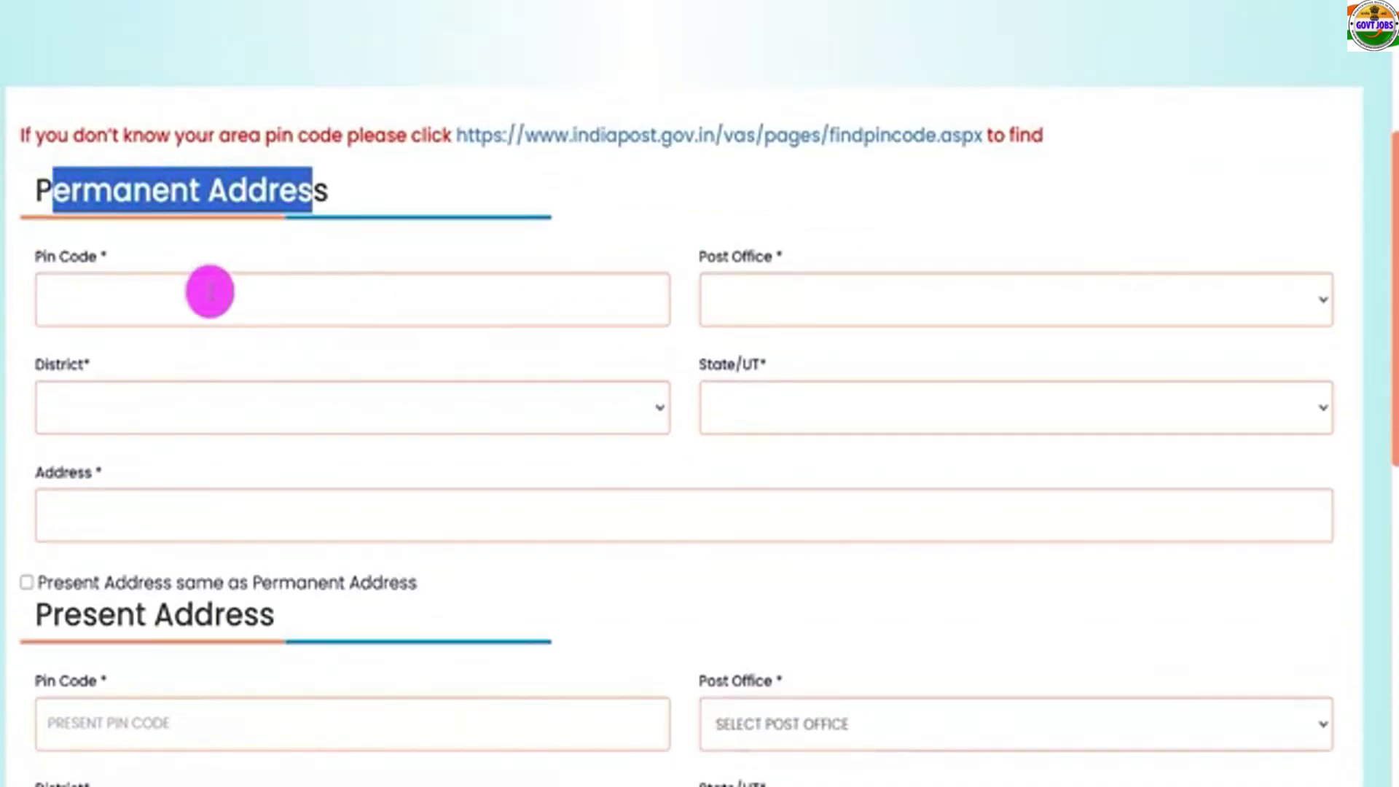
left_click(210, 292)
left_click(902, 295)
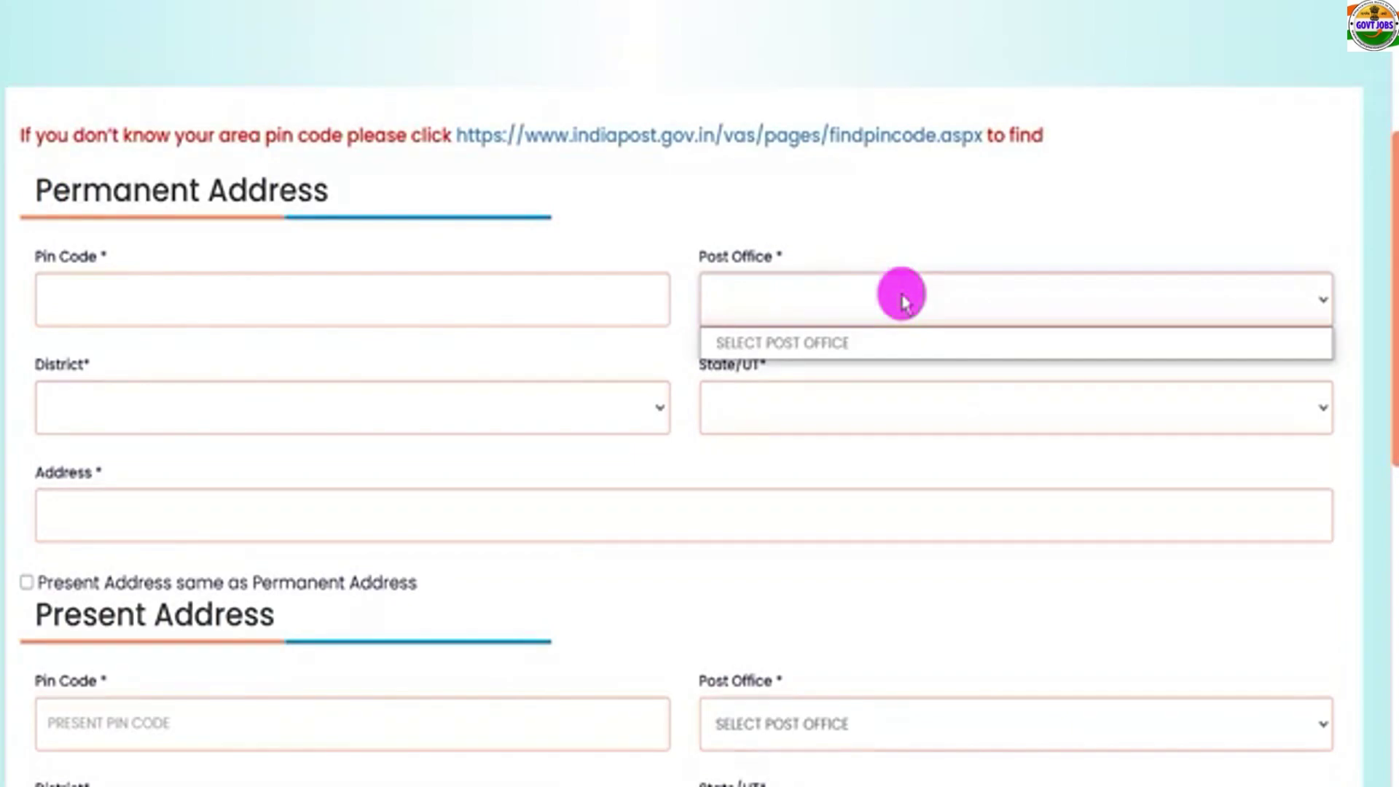
left_click(295, 305)
type("24")
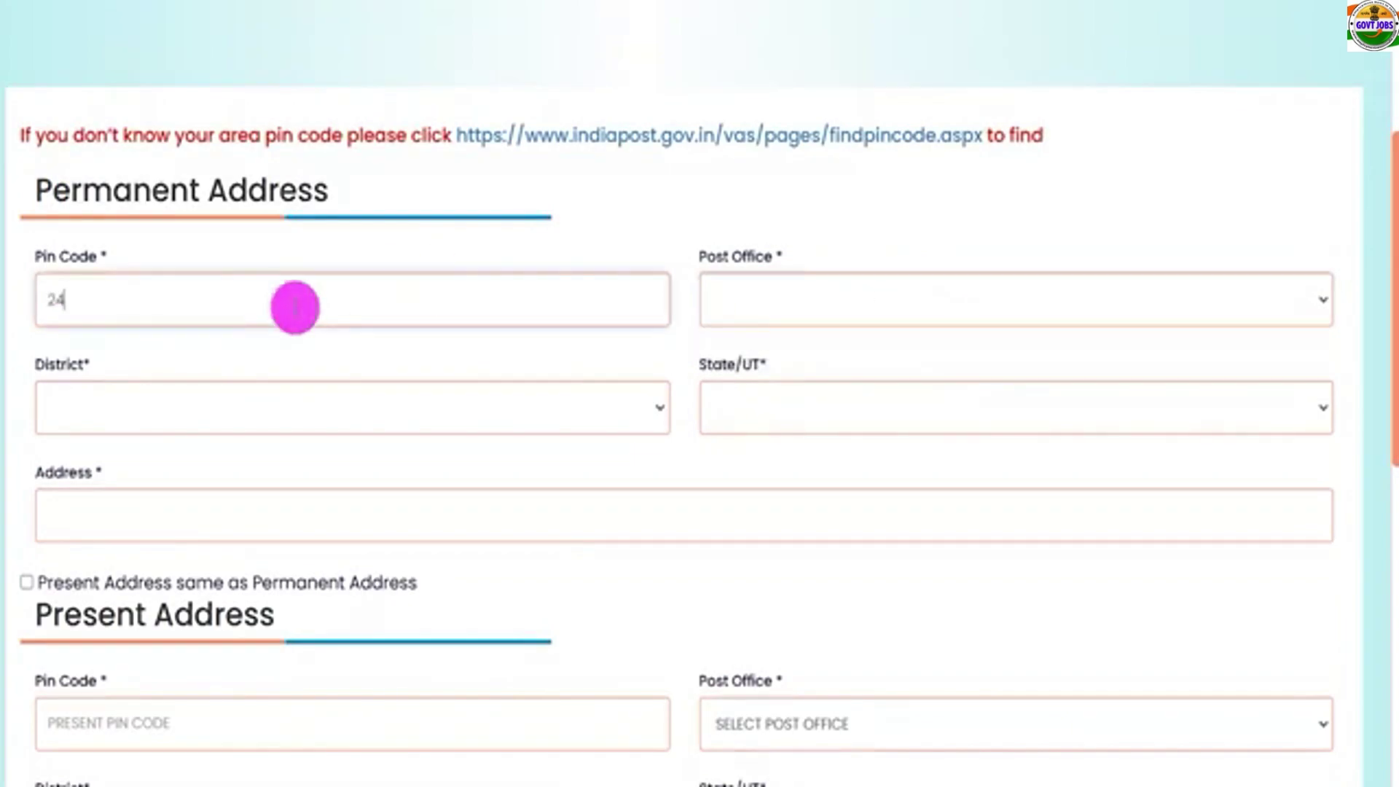
type("7001")
left_click(751, 295)
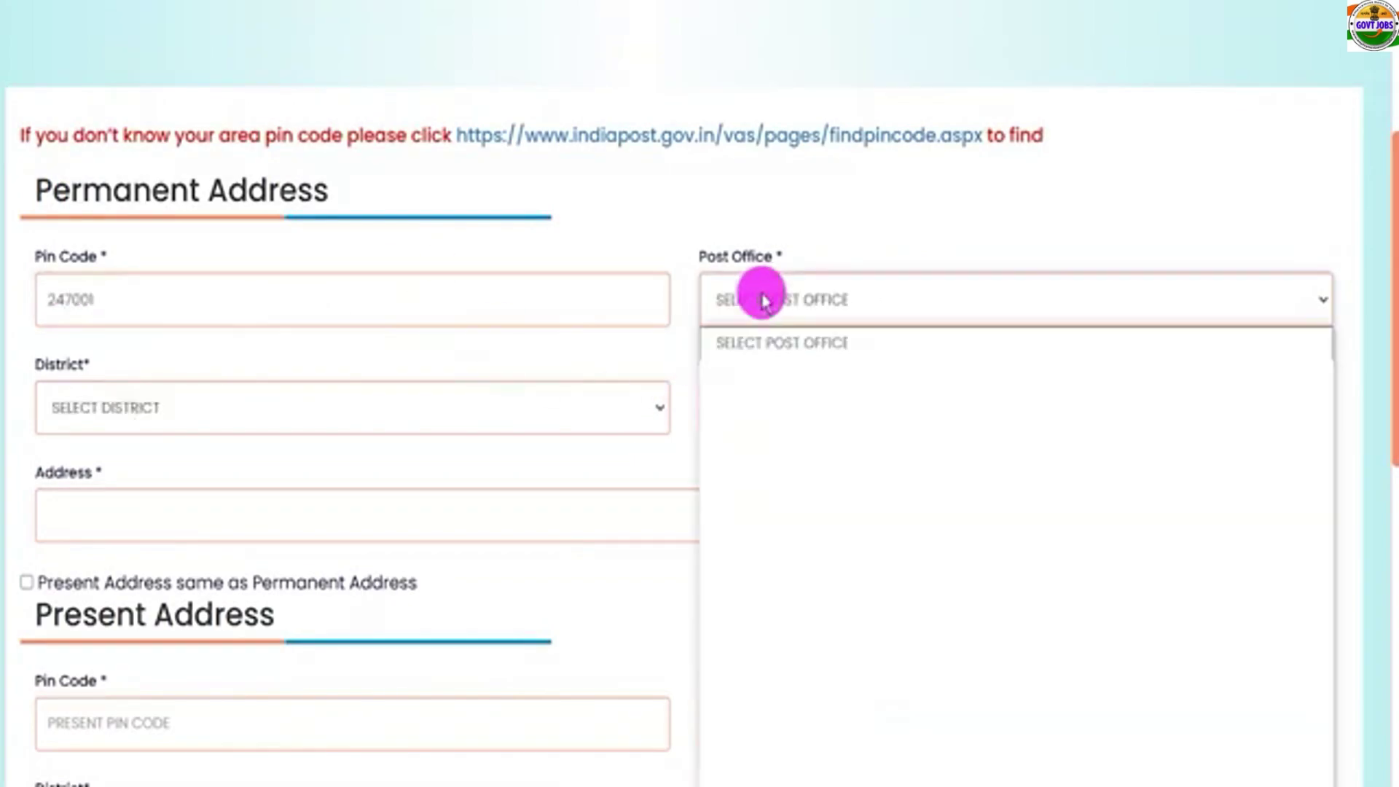
left_click(761, 405)
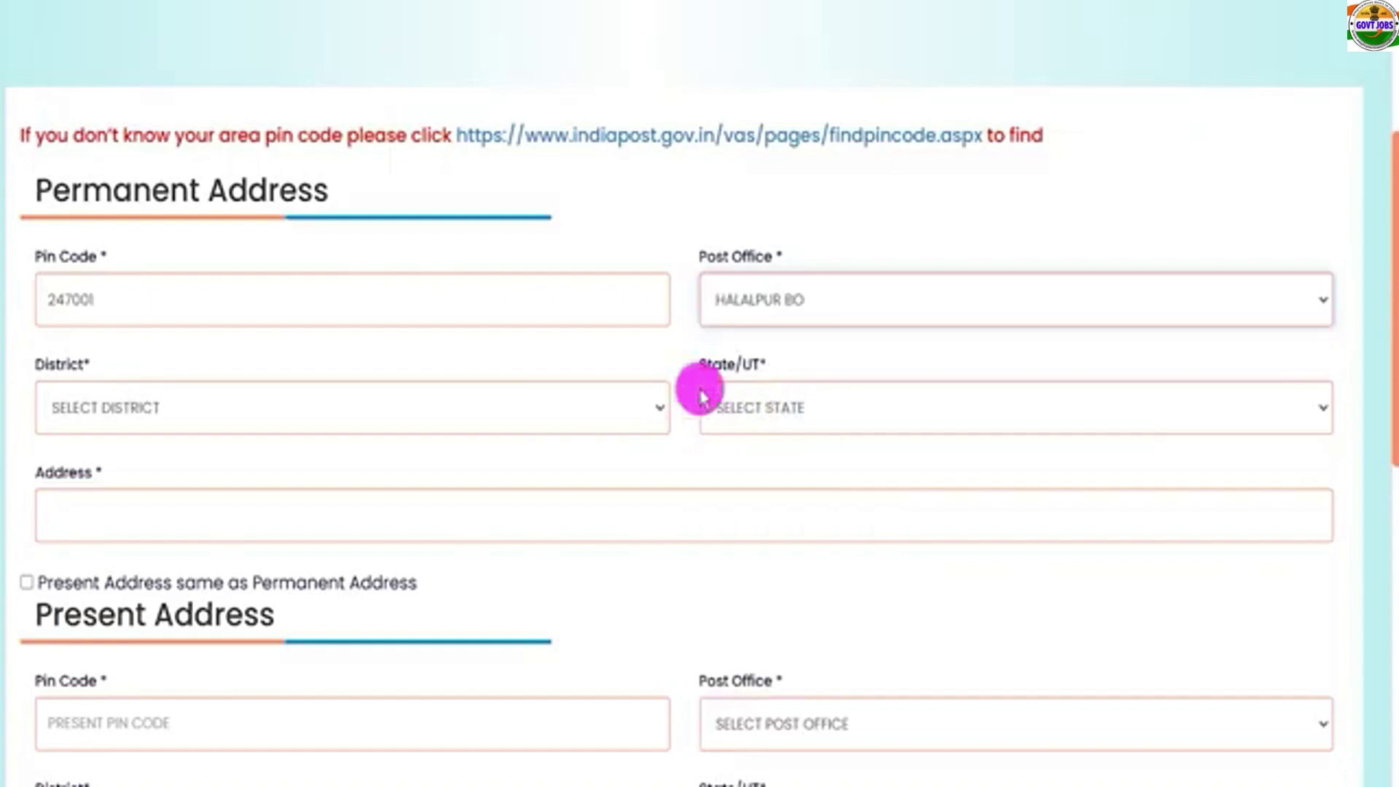
Select the district and state of the permanent address, leaving the address line empty
left_click(122, 410)
left_click(123, 413)
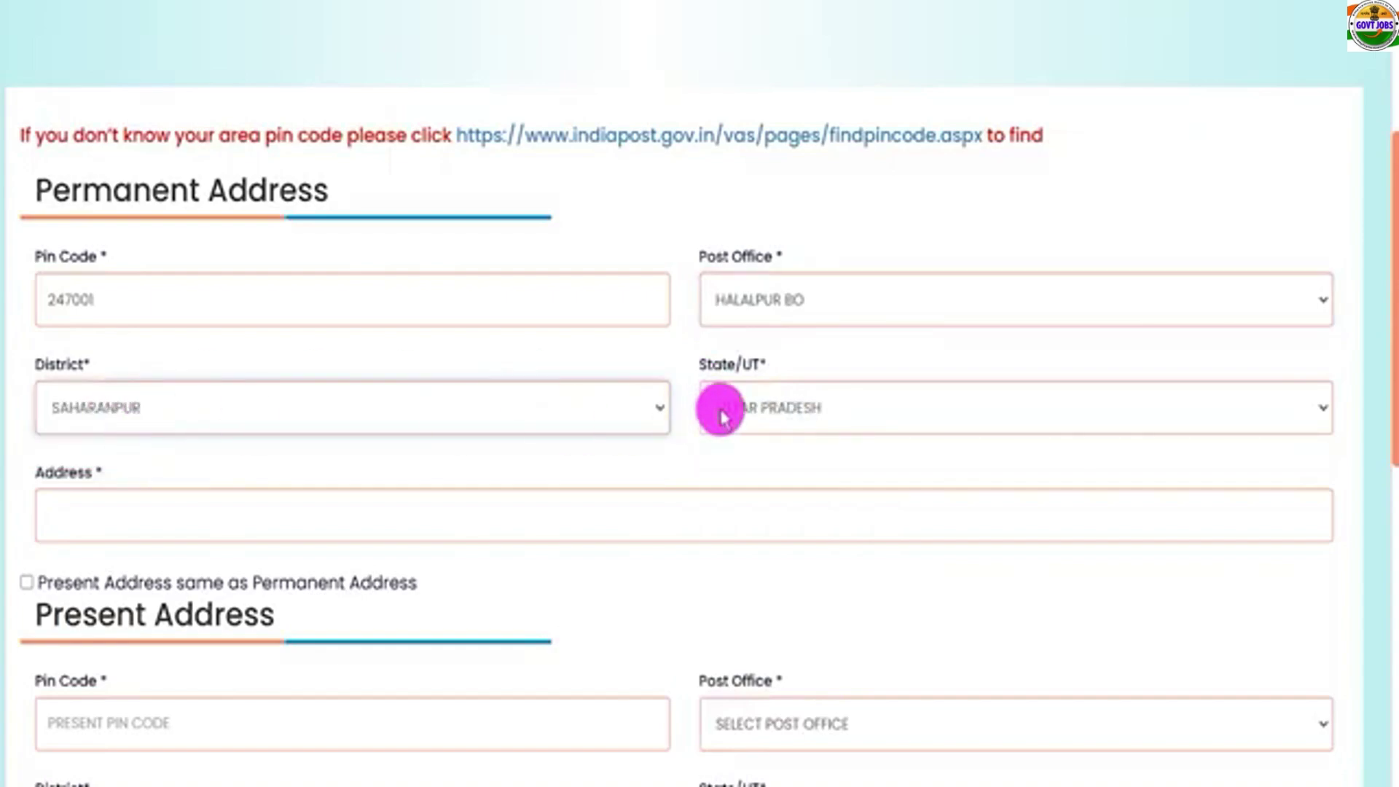
left_click(154, 512)
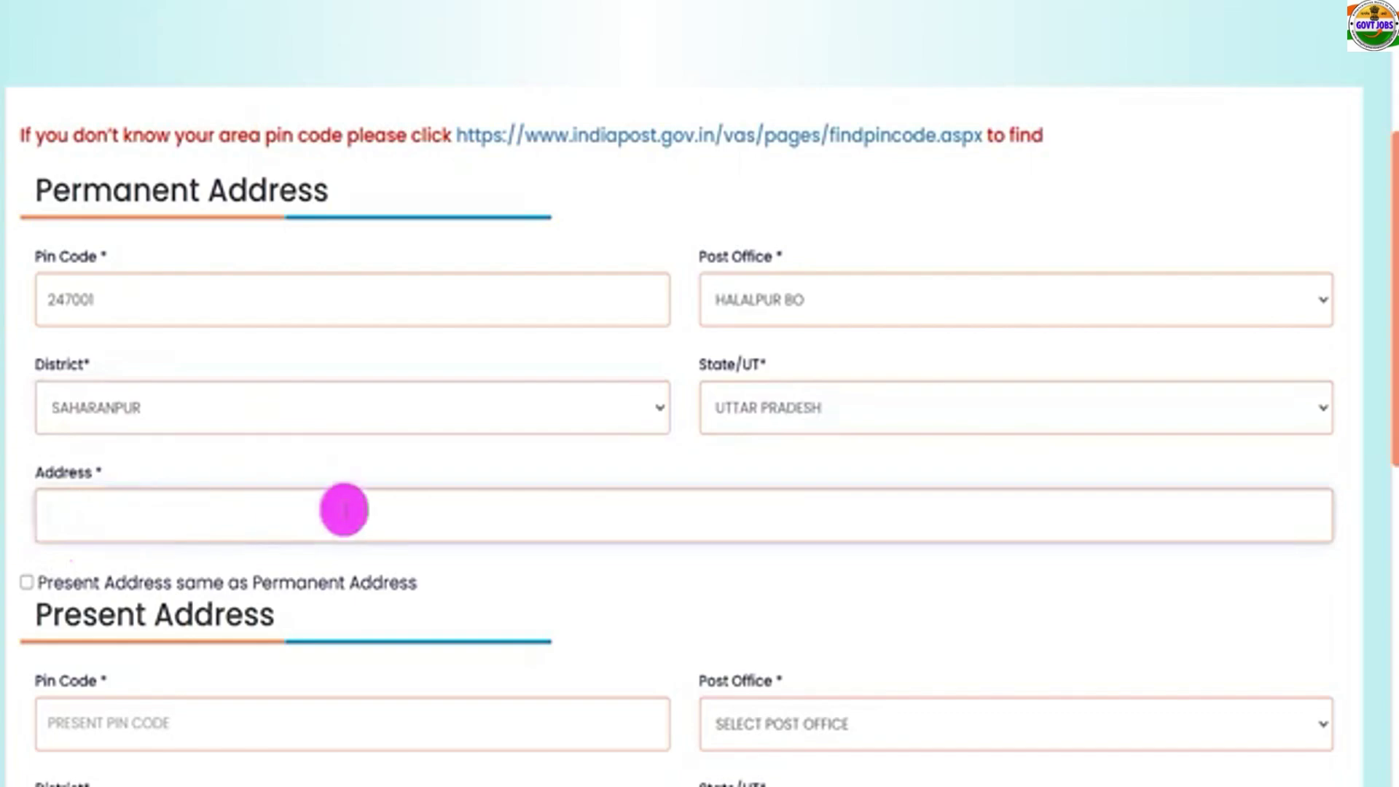
Mark the present address as the same as the permanent address and save the communication information to continue
scroll(344, 504, "down", 2)
left_click_drag(38, 499, 275, 509)
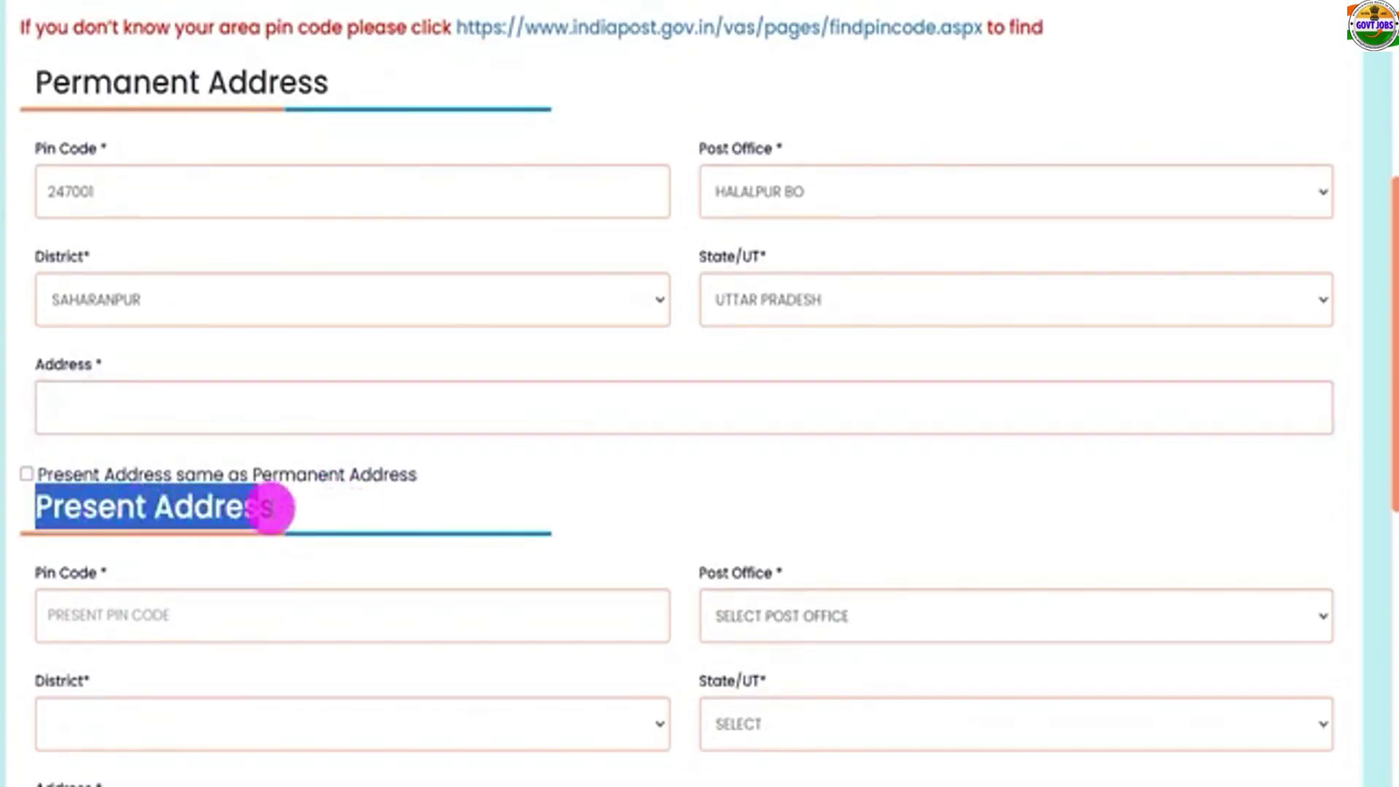
left_click(60, 508)
left_click_drag(60, 508, 209, 506)
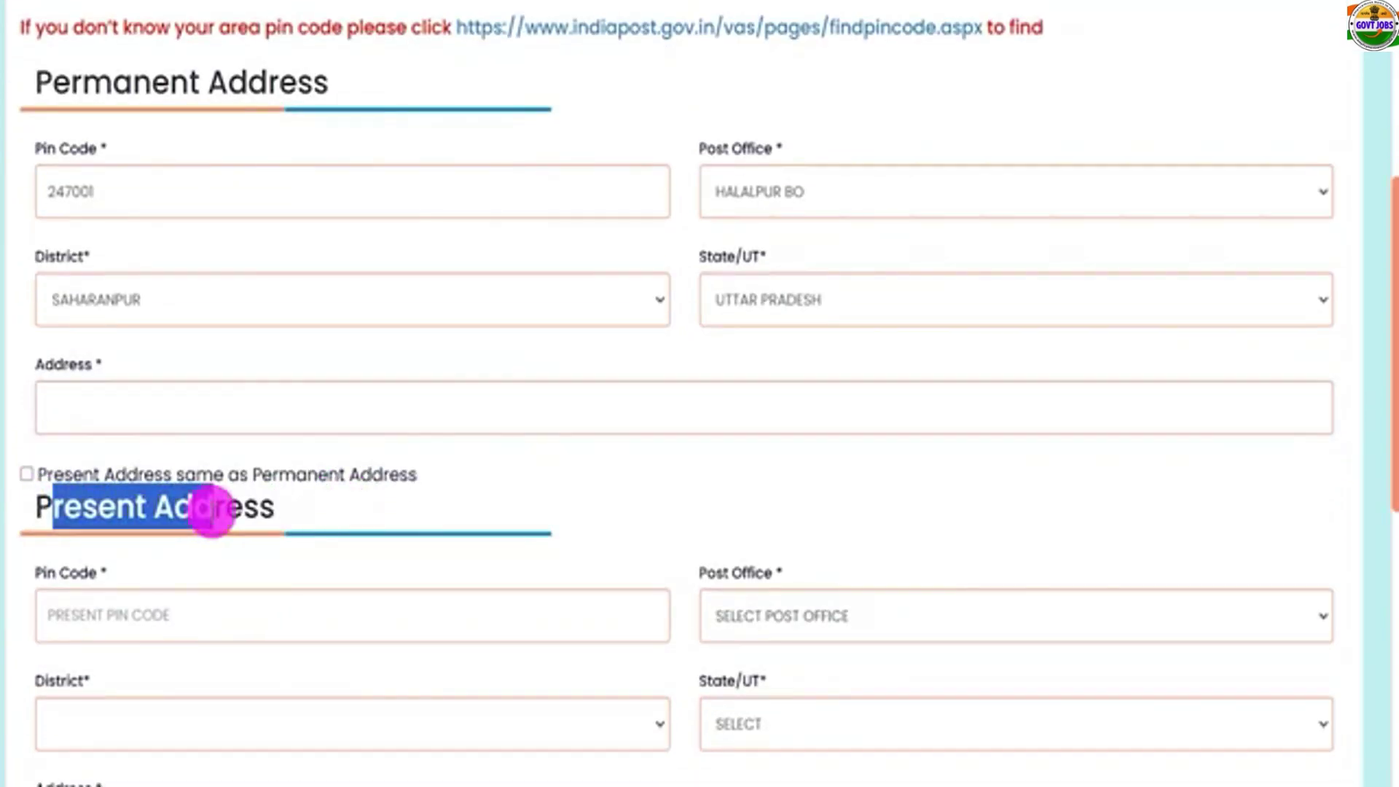
left_click_drag(53, 72, 335, 102)
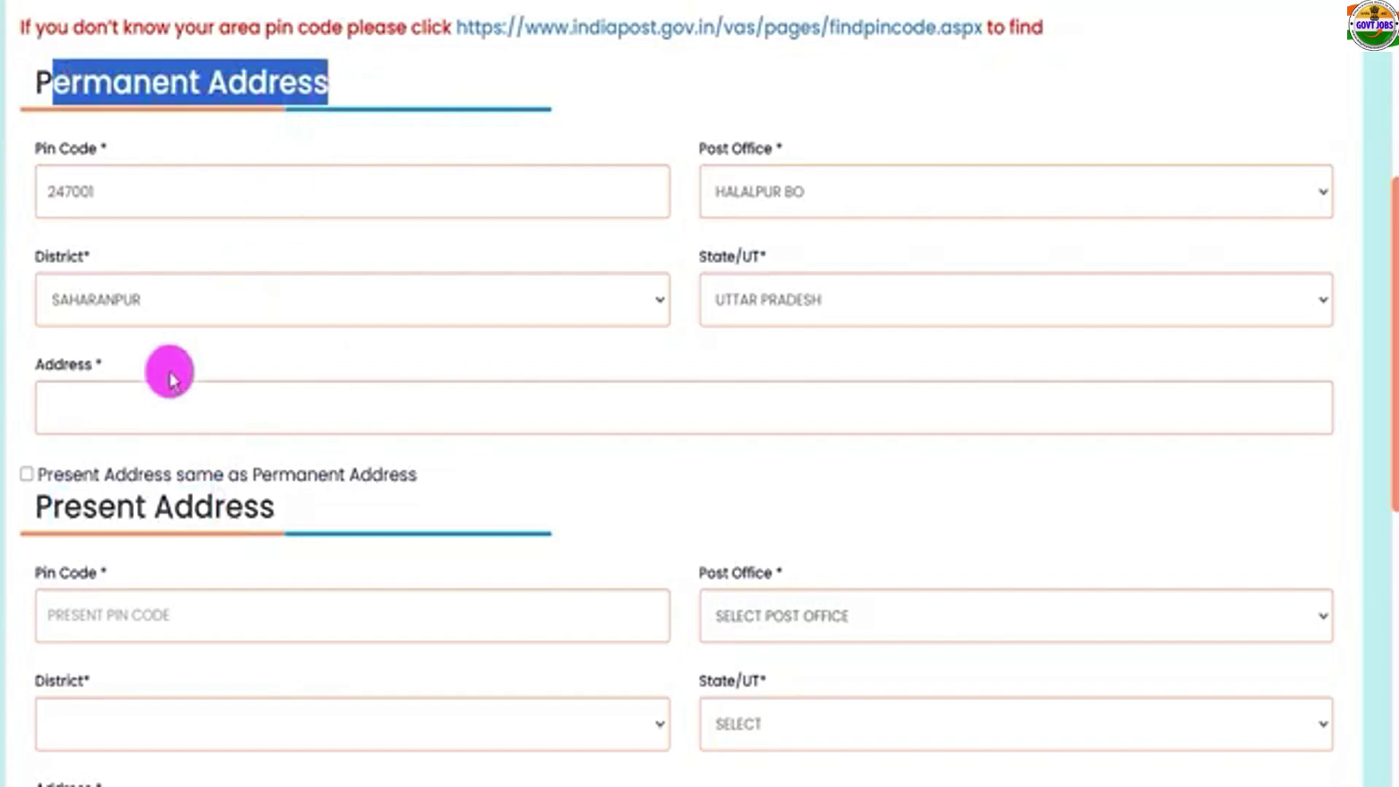
left_click(26, 475)
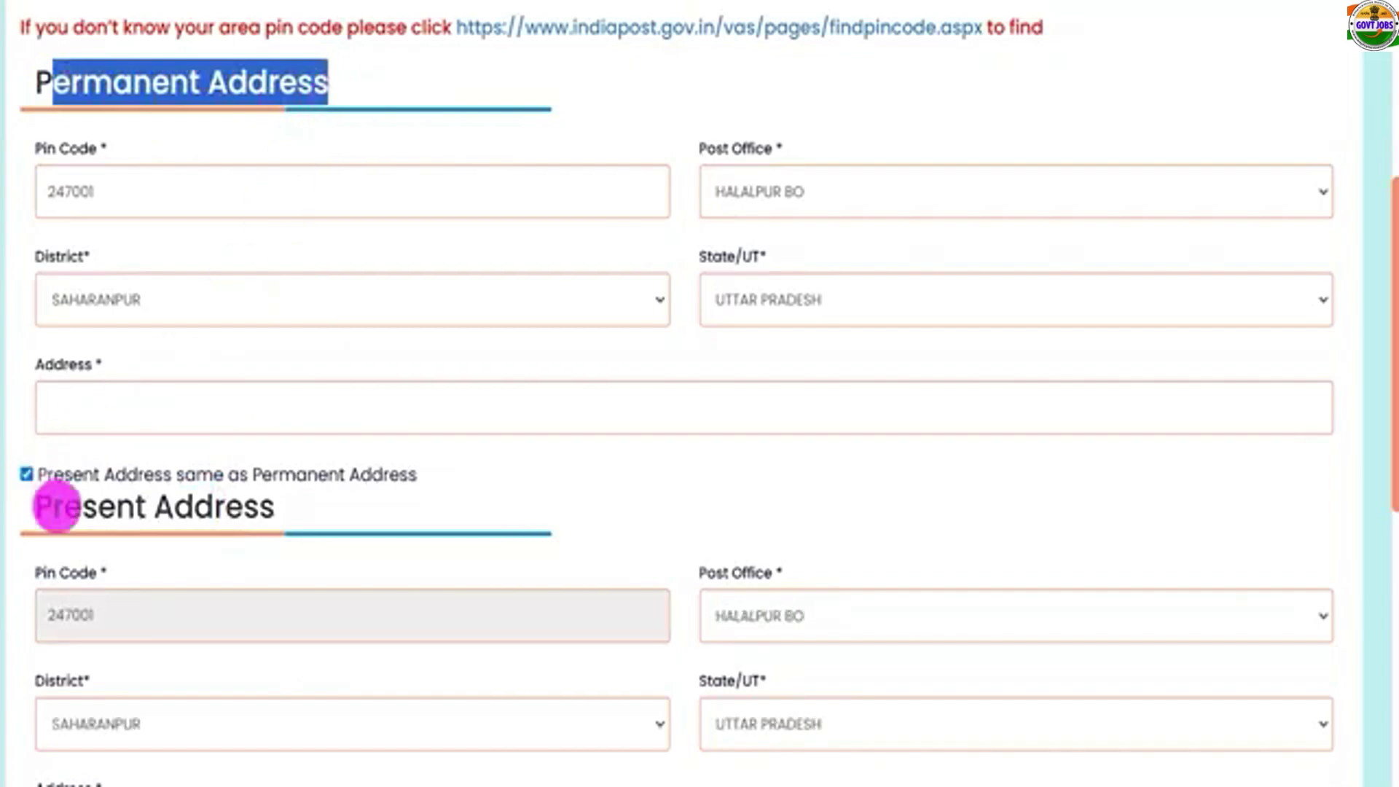
left_click_drag(55, 503, 244, 508)
left_click_drag(69, 86, 233, 91)
scroll(546, 469, "down", 5)
scroll(579, 466, "up", 3)
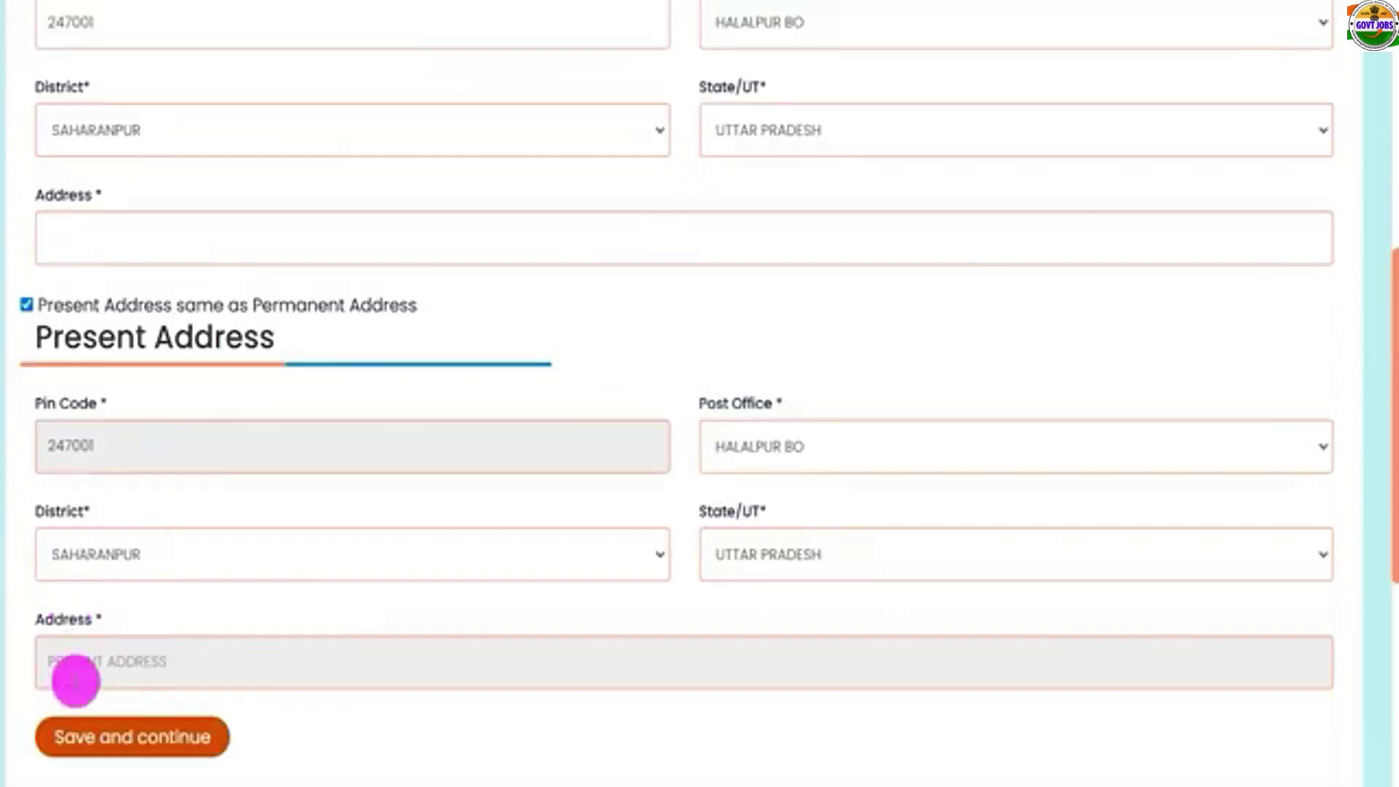
left_click(177, 754)
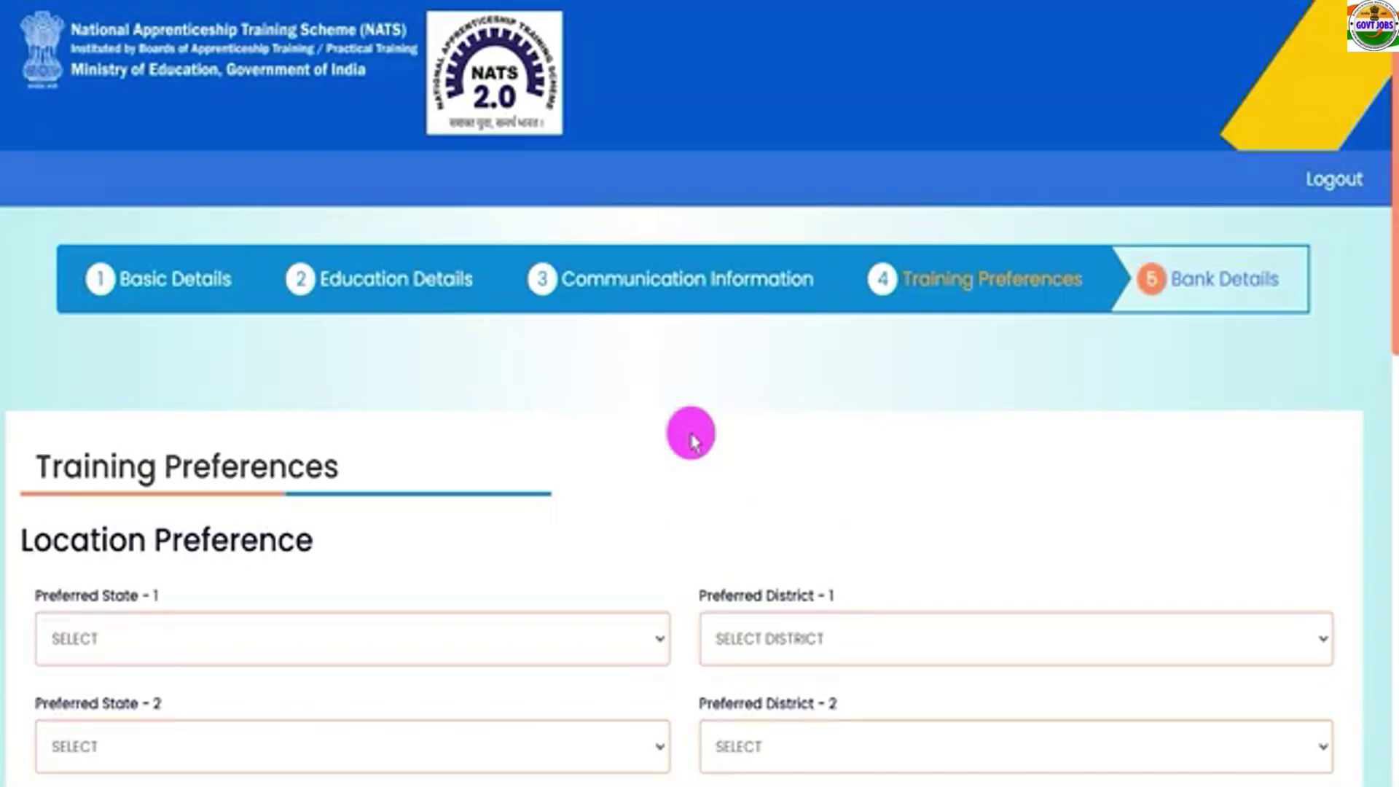
Choose Uttar Pradesh as the first preferred training state and Saharanpur as its preferred district
scroll(688, 441, "down", 3)
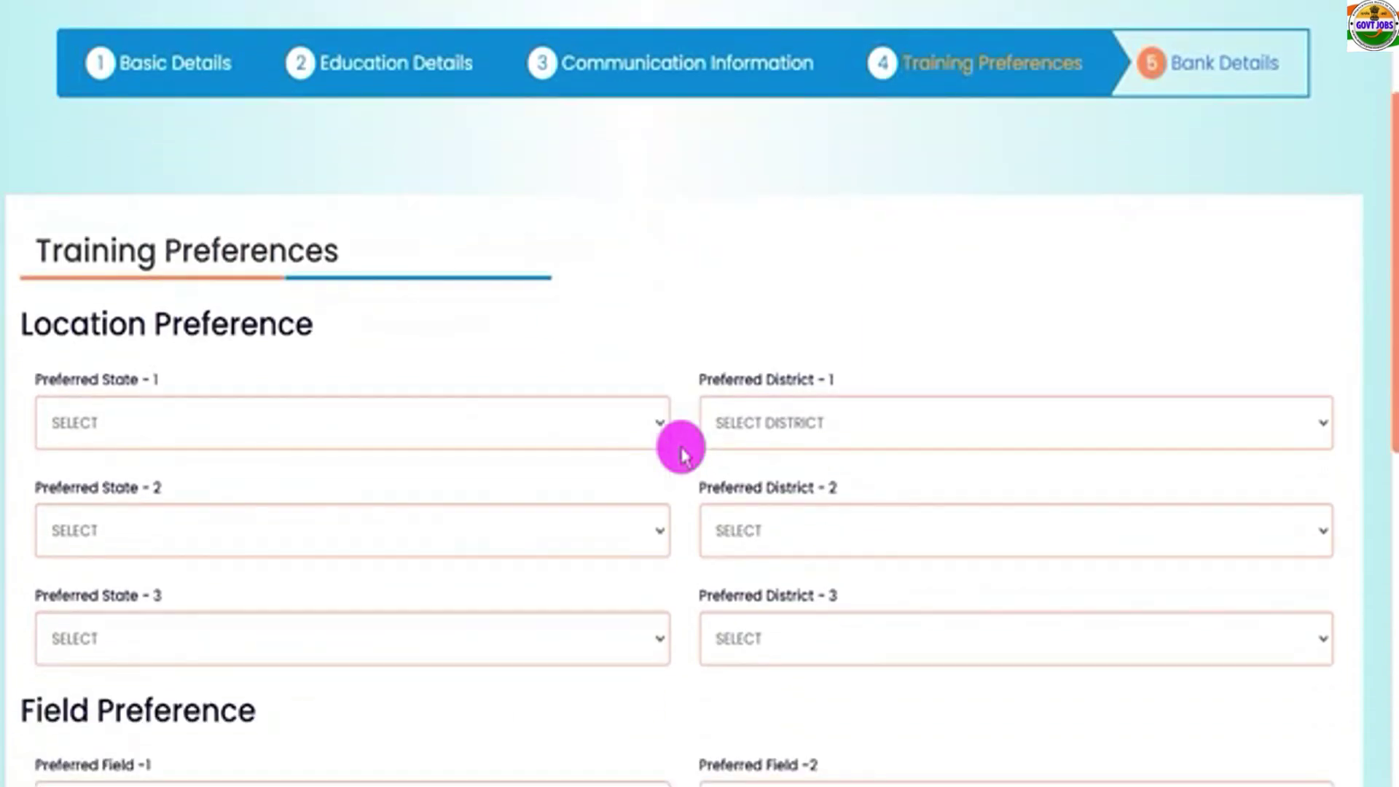
left_click(350, 443)
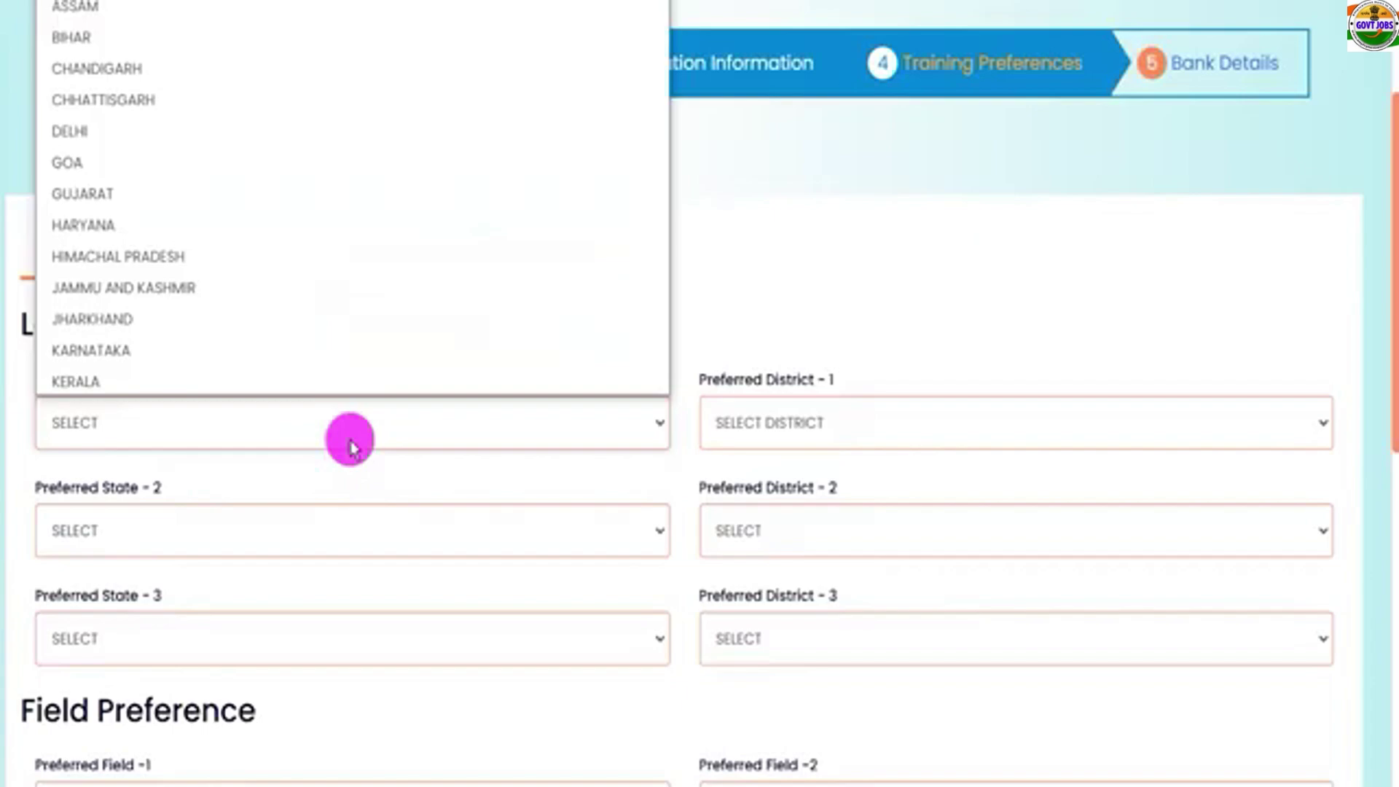
key("u")
left_click(366, 382)
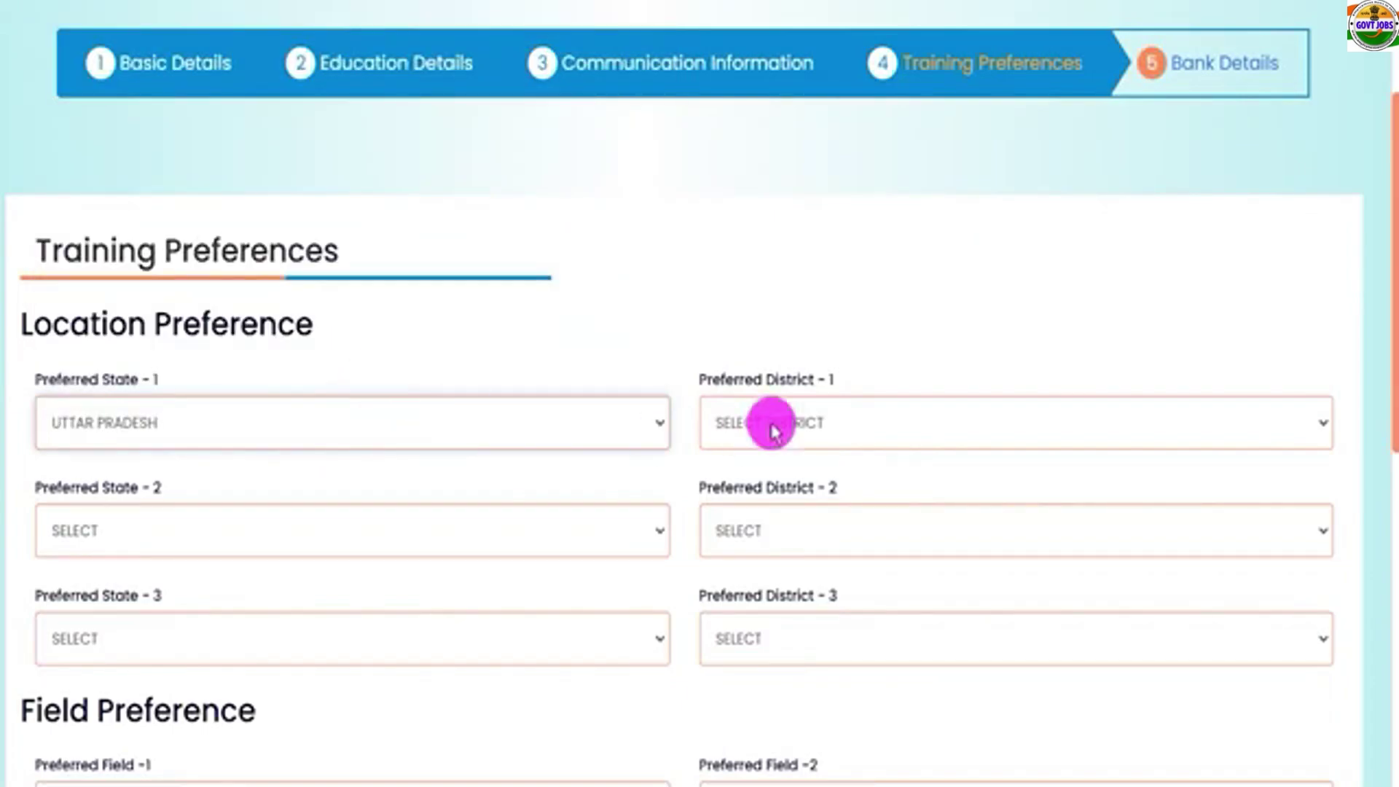
left_click(775, 429)
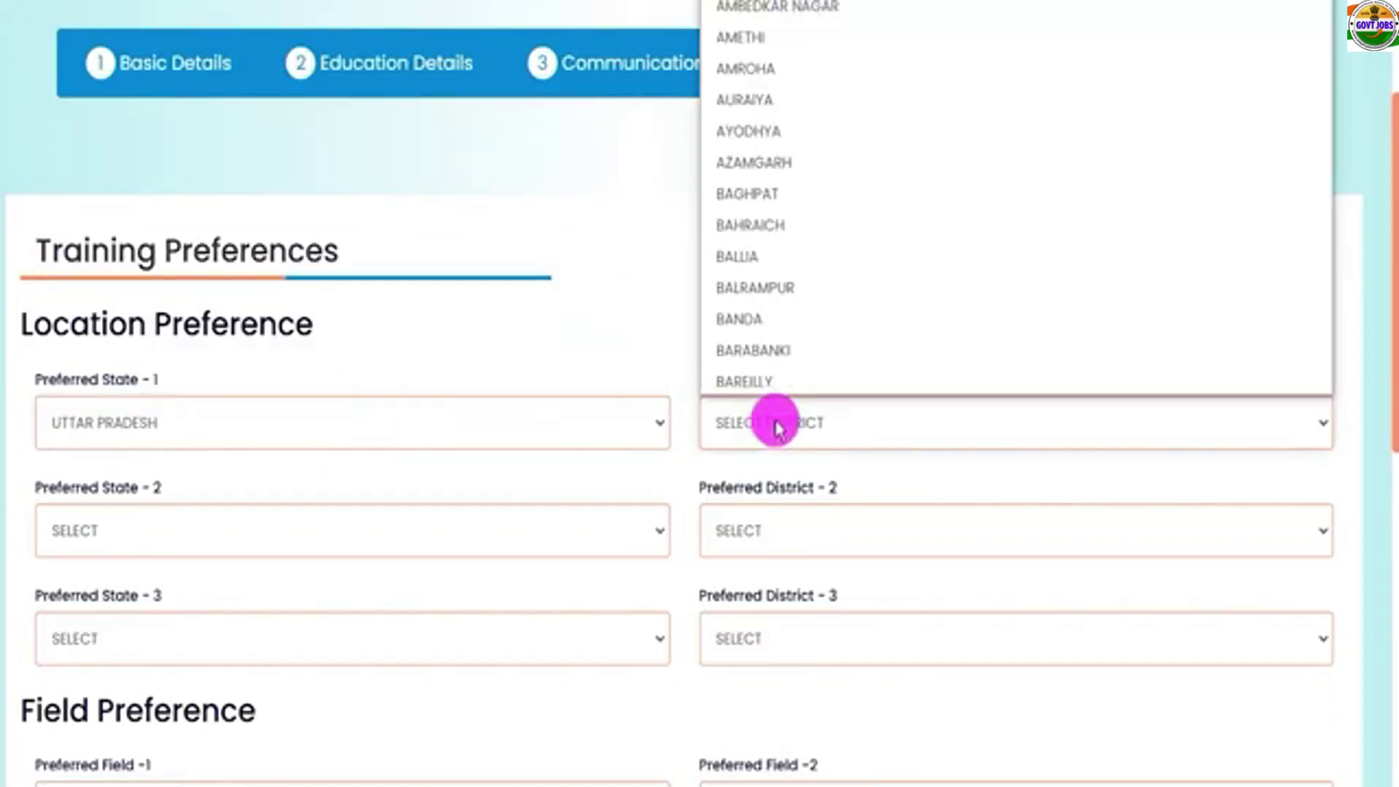
key("s")
left_click(768, 376)
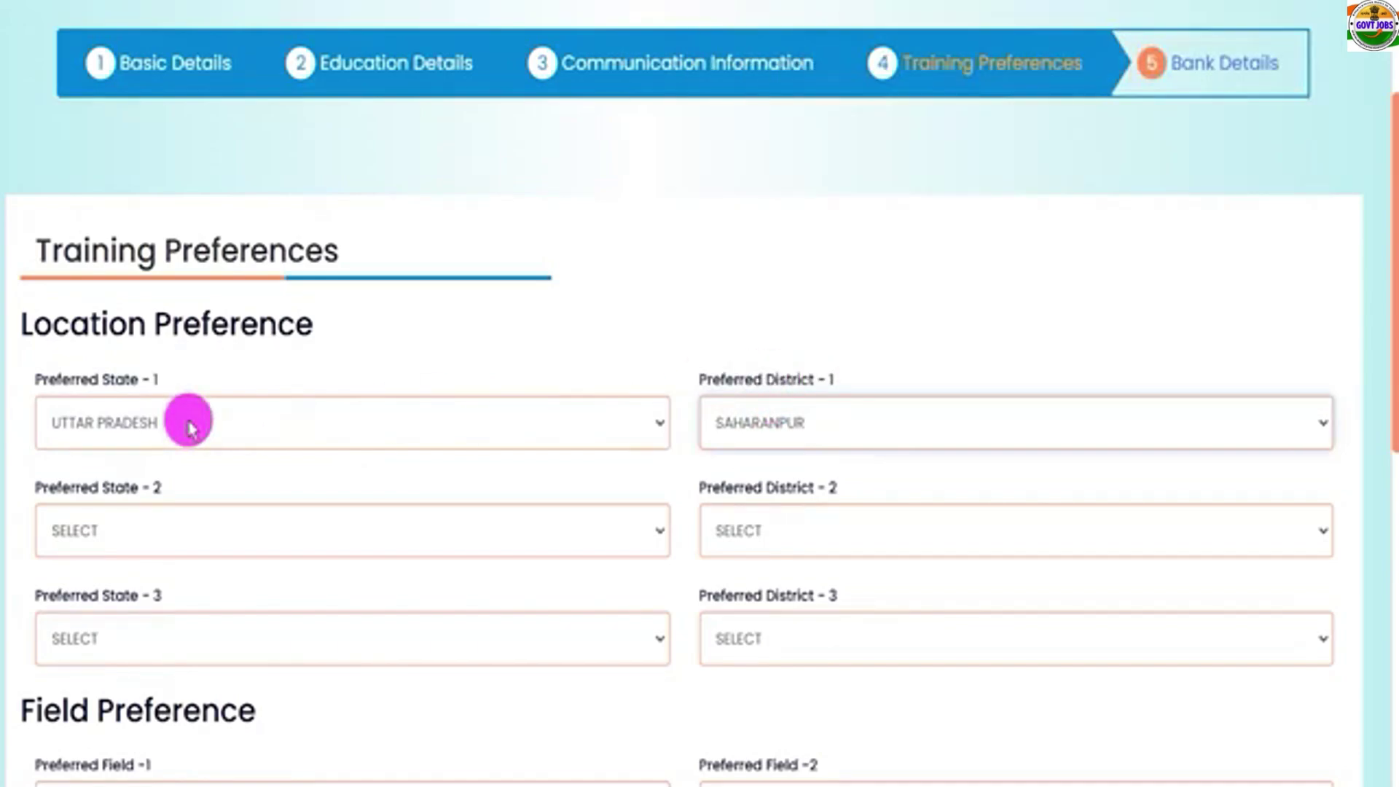
Choose Madhya Pradesh as the second preferred training state and Dewas as its preferred district
left_click(159, 539)
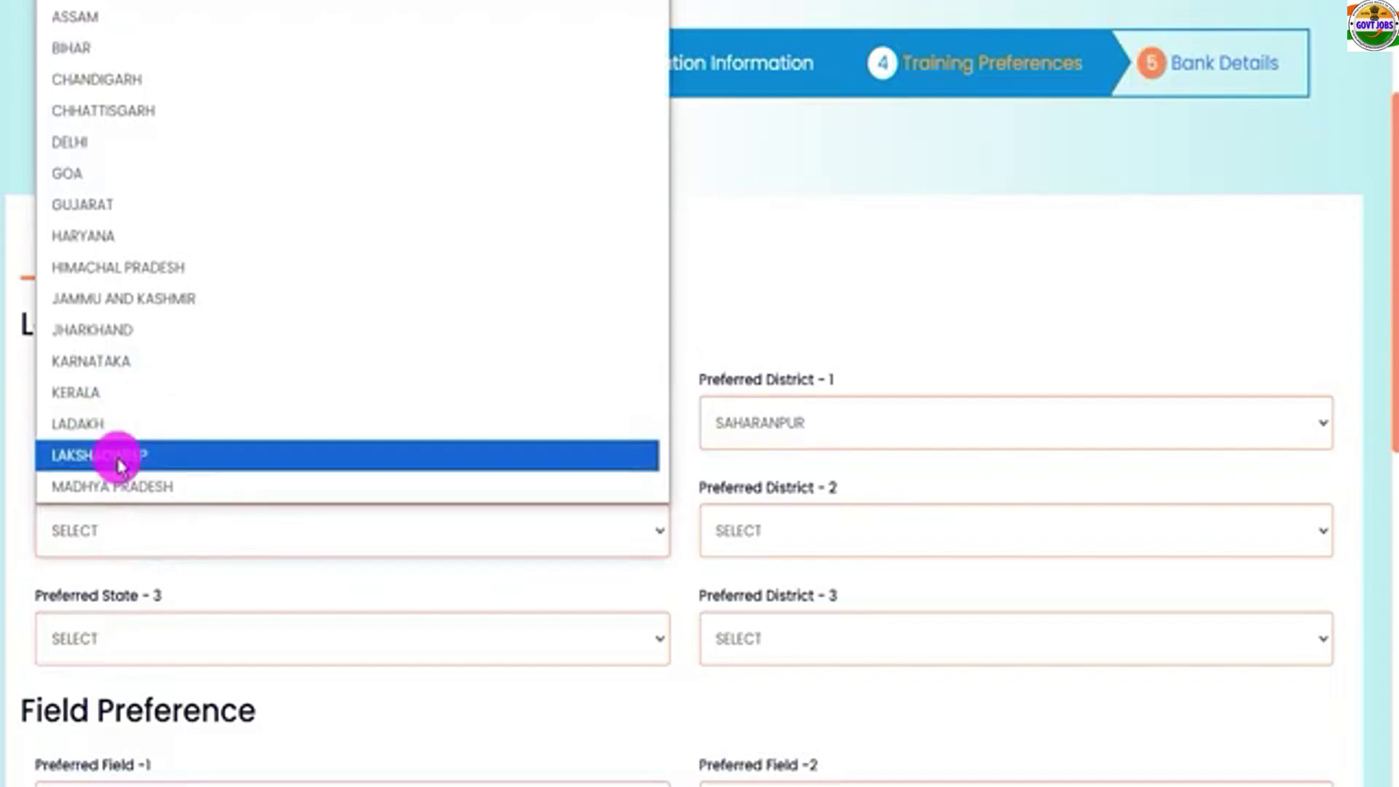
left_click(125, 487)
left_click(762, 539)
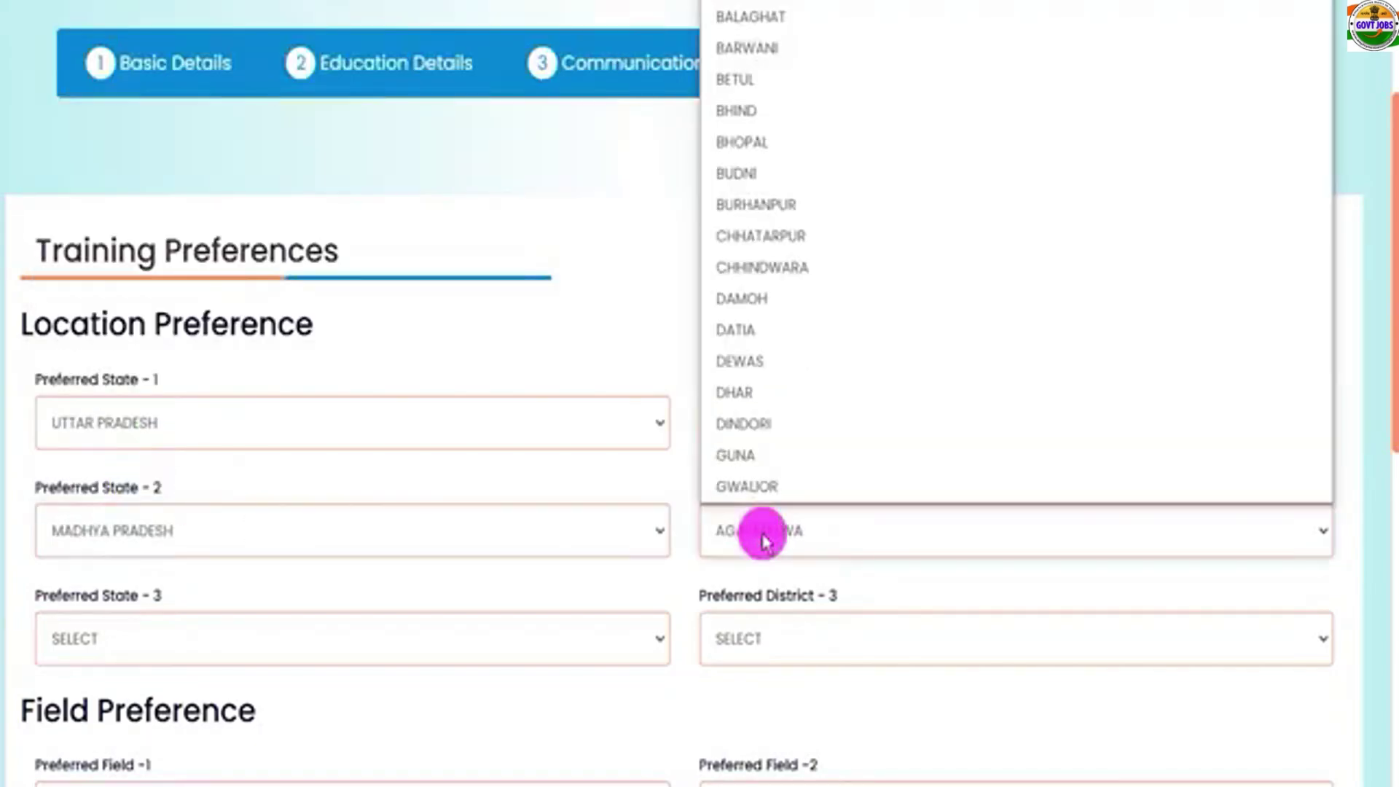
left_click(747, 359)
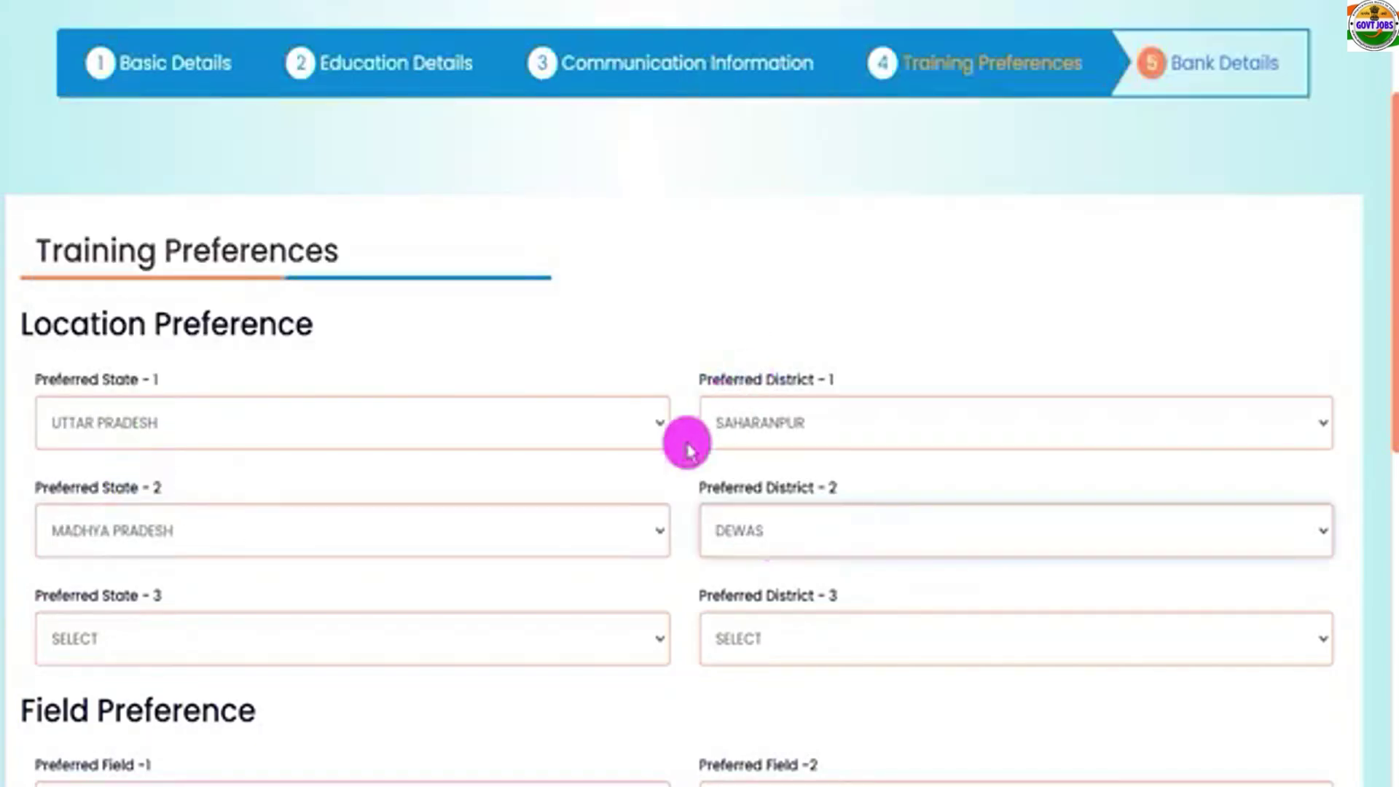
Choose Kerala as the third preferred training state and Palakkad as its preferred district
left_click(416, 639)
left_click(135, 502)
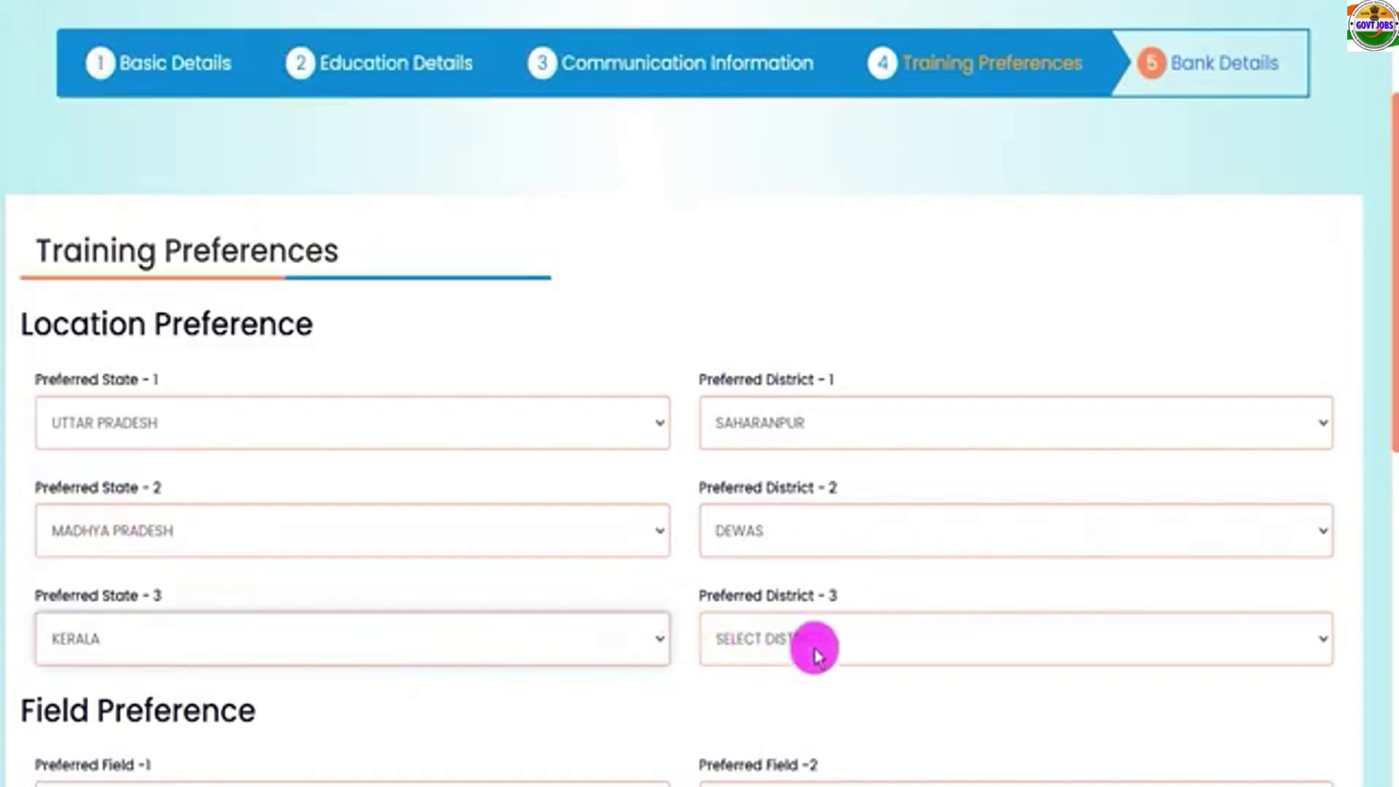
left_click(808, 644)
left_click(778, 472)
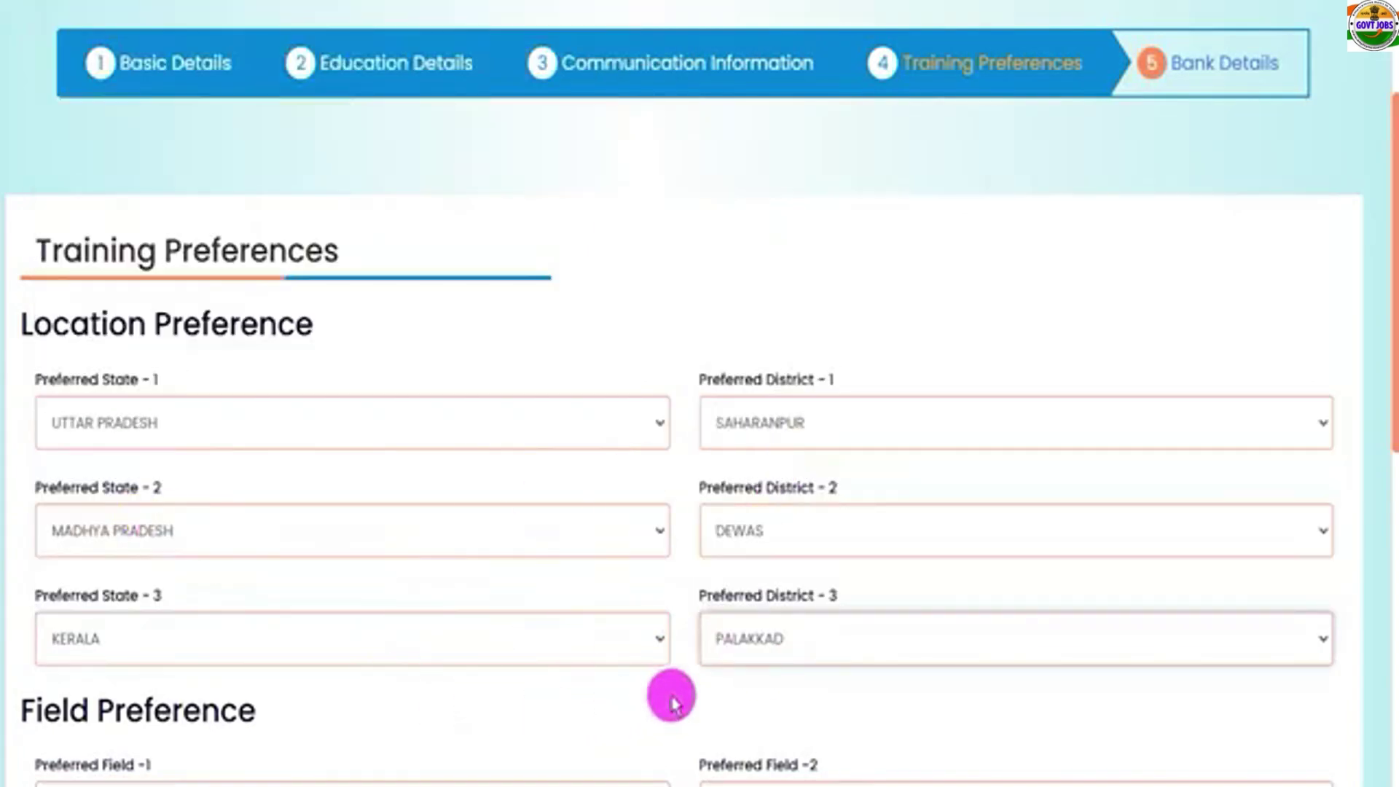
Choose Electronics, Construction and Gems and Jewelry as the first, second and third preferred training fields
scroll(670, 677, "down", 5)
left_click_drag(43, 277, 229, 280)
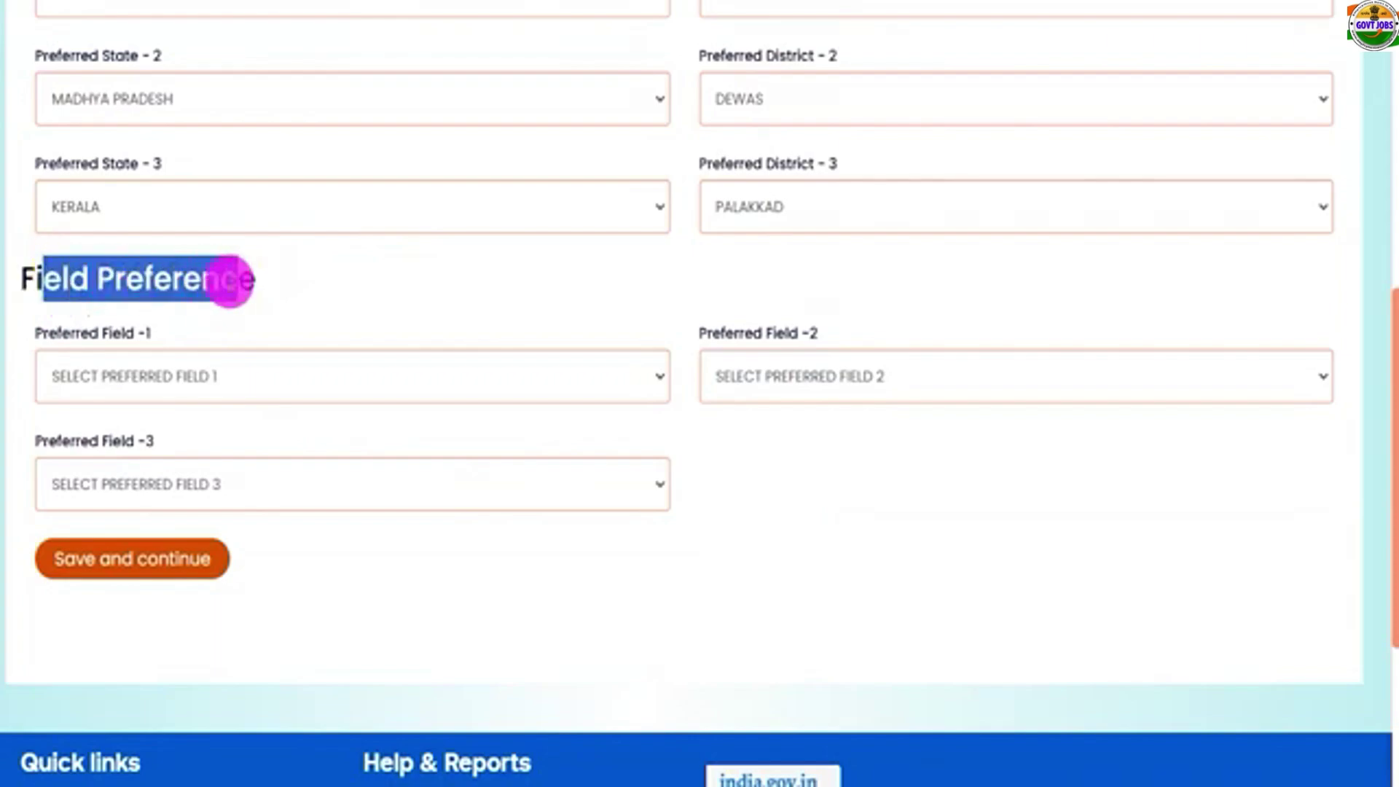
left_click(247, 377)
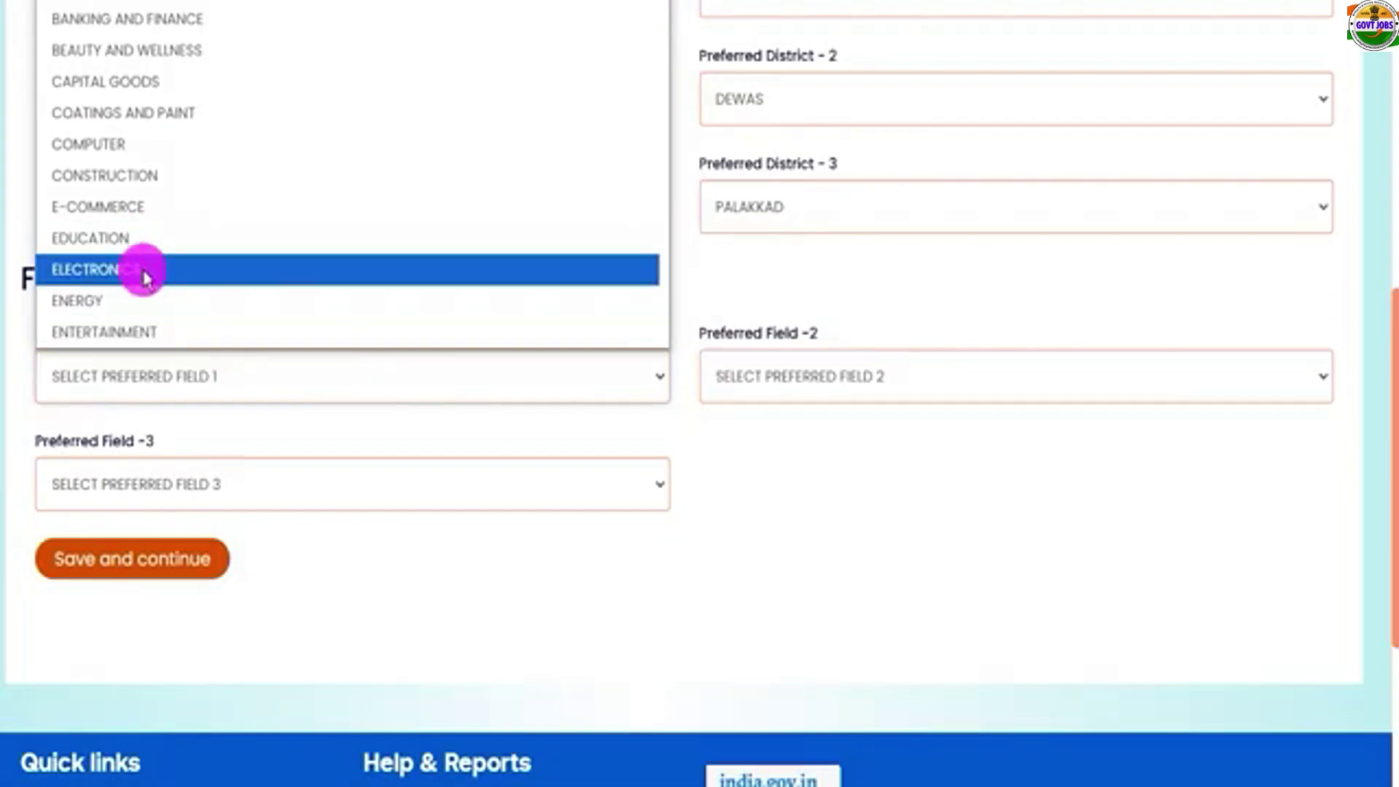
left_click(144, 272)
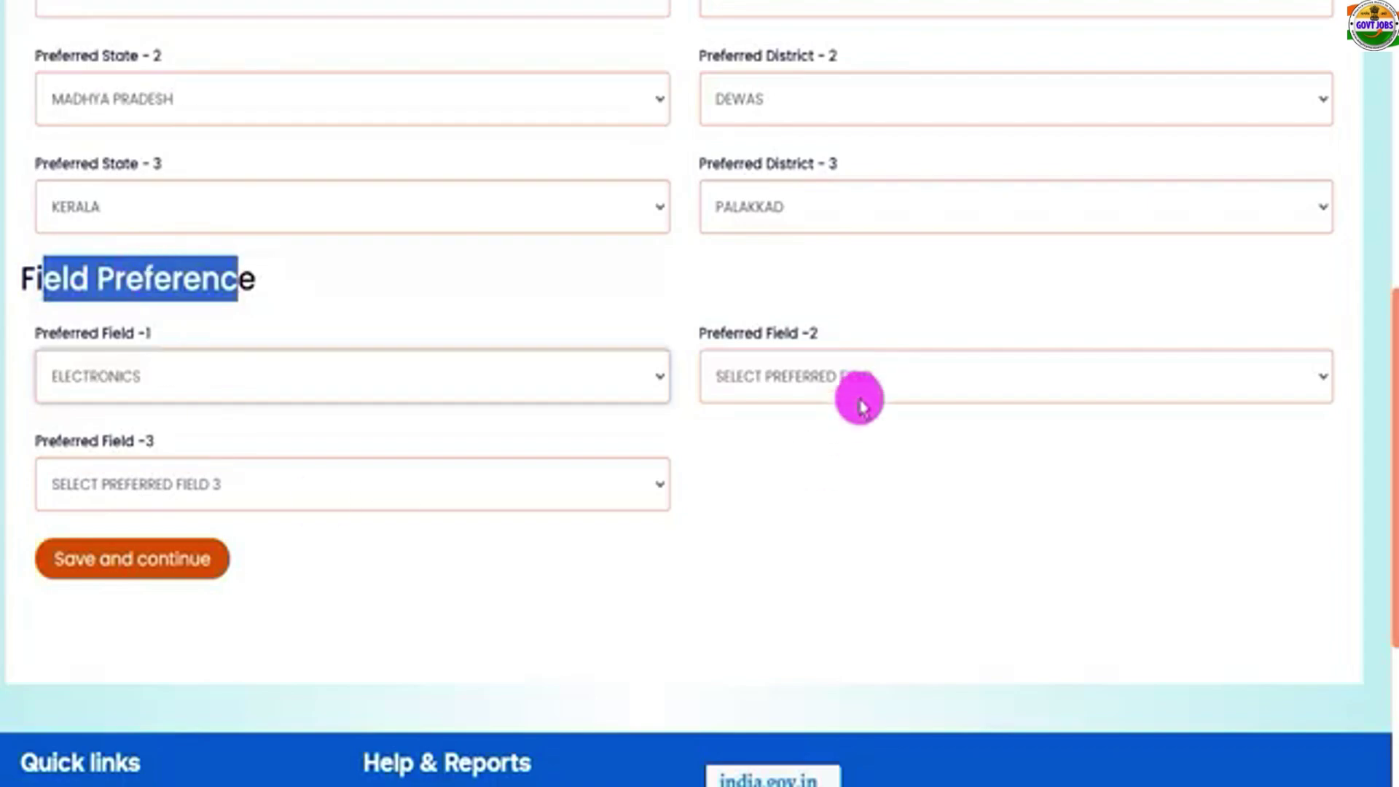
left_click(830, 373)
left_click(801, 191)
left_click(297, 485)
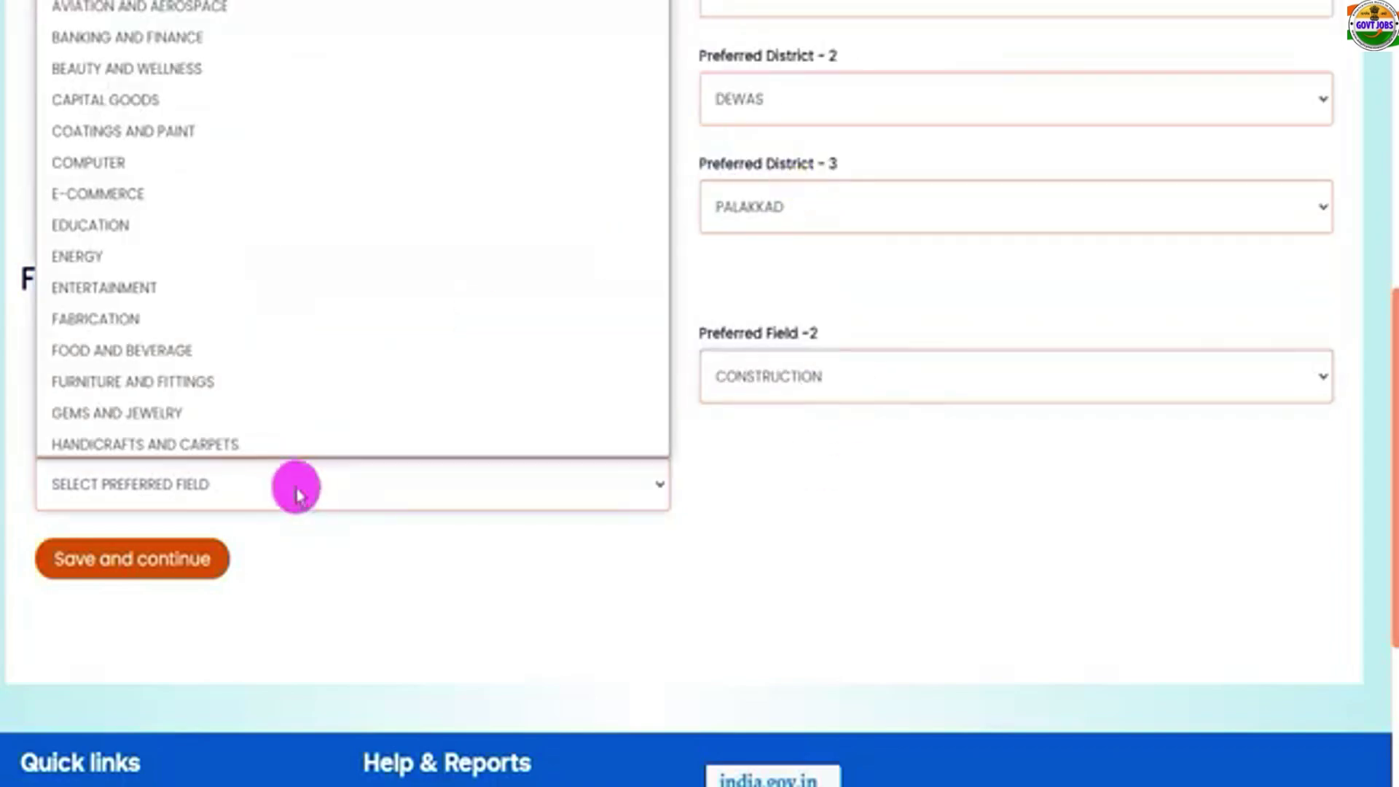
left_click(163, 407)
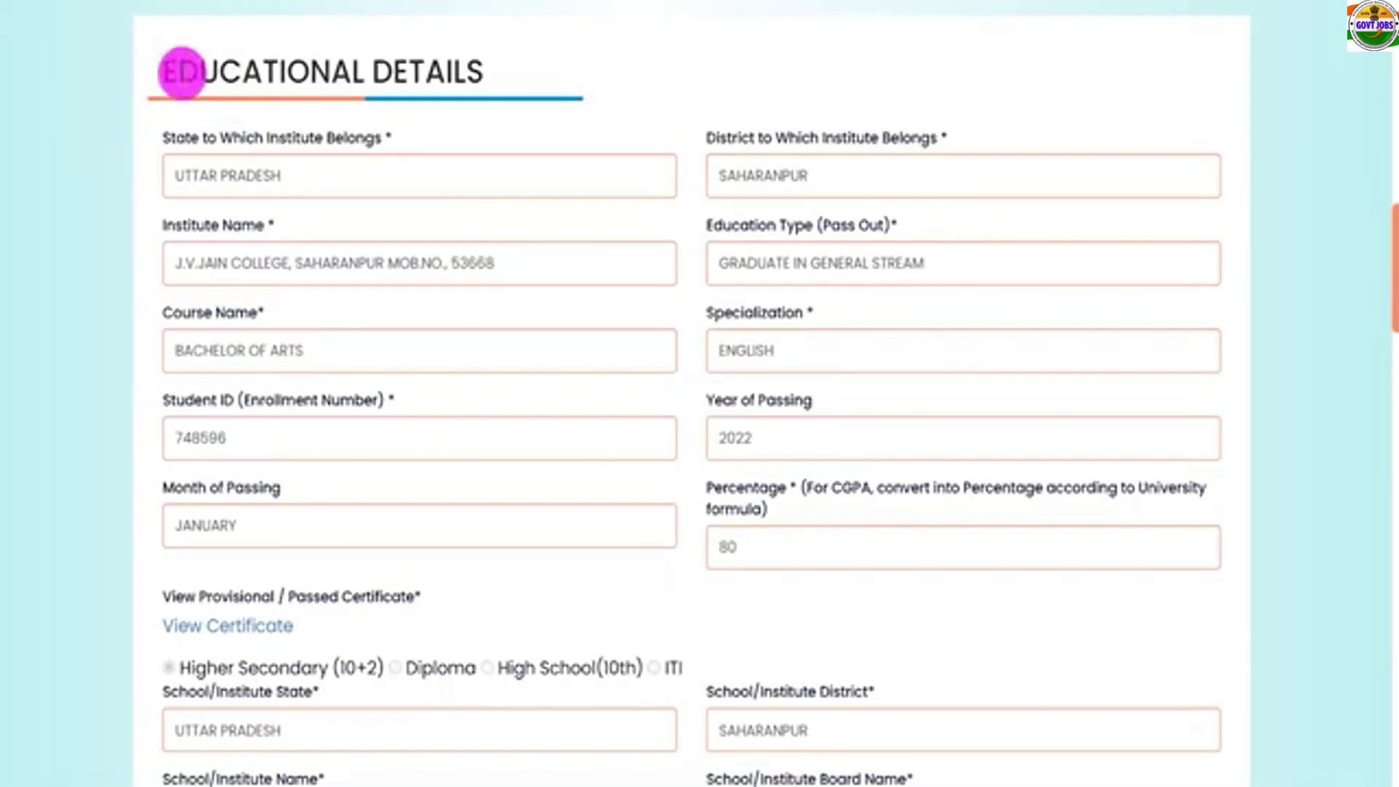
Review the educational details and field preferences in the profile preview, and save the training preferences to continue
left_click_drag(178, 71, 477, 73)
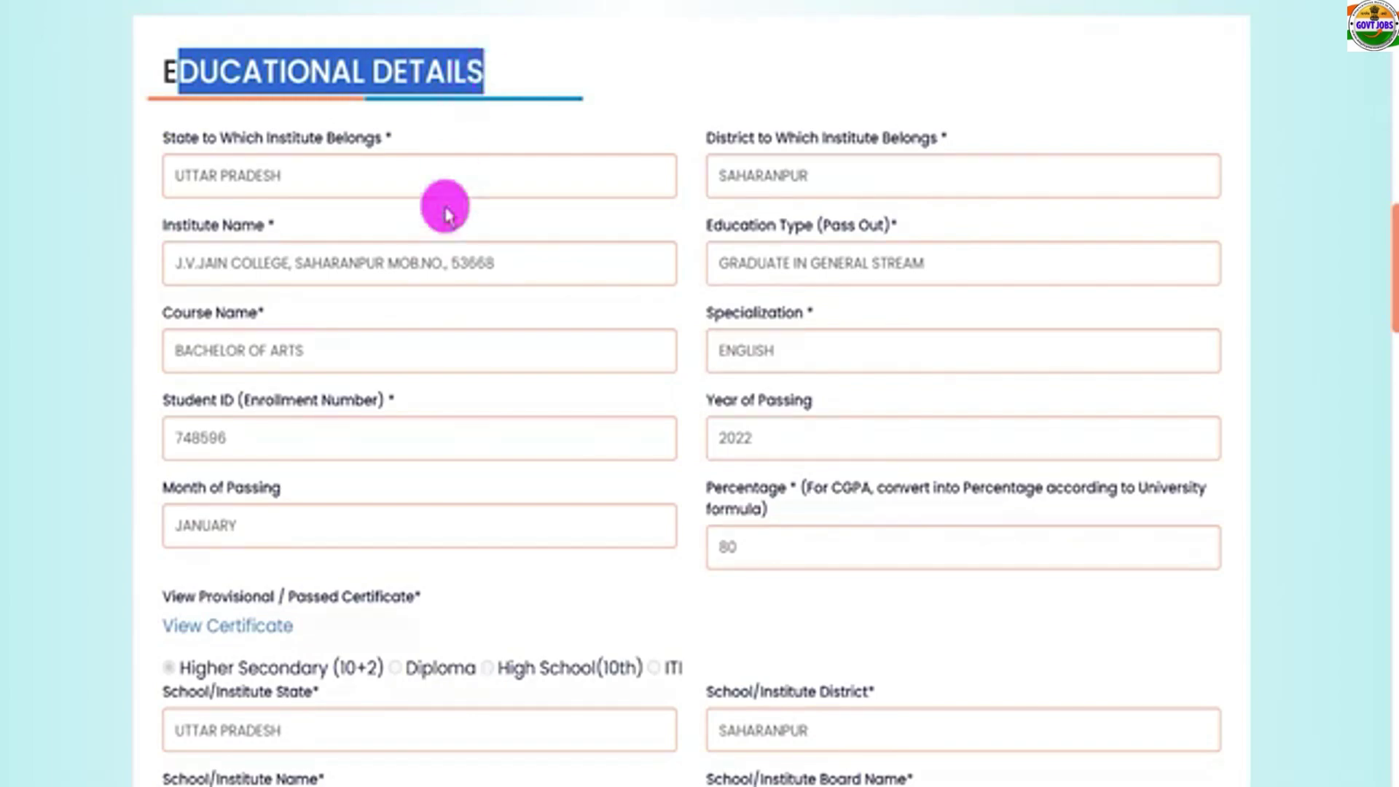
scroll(609, 515, "down", 10)
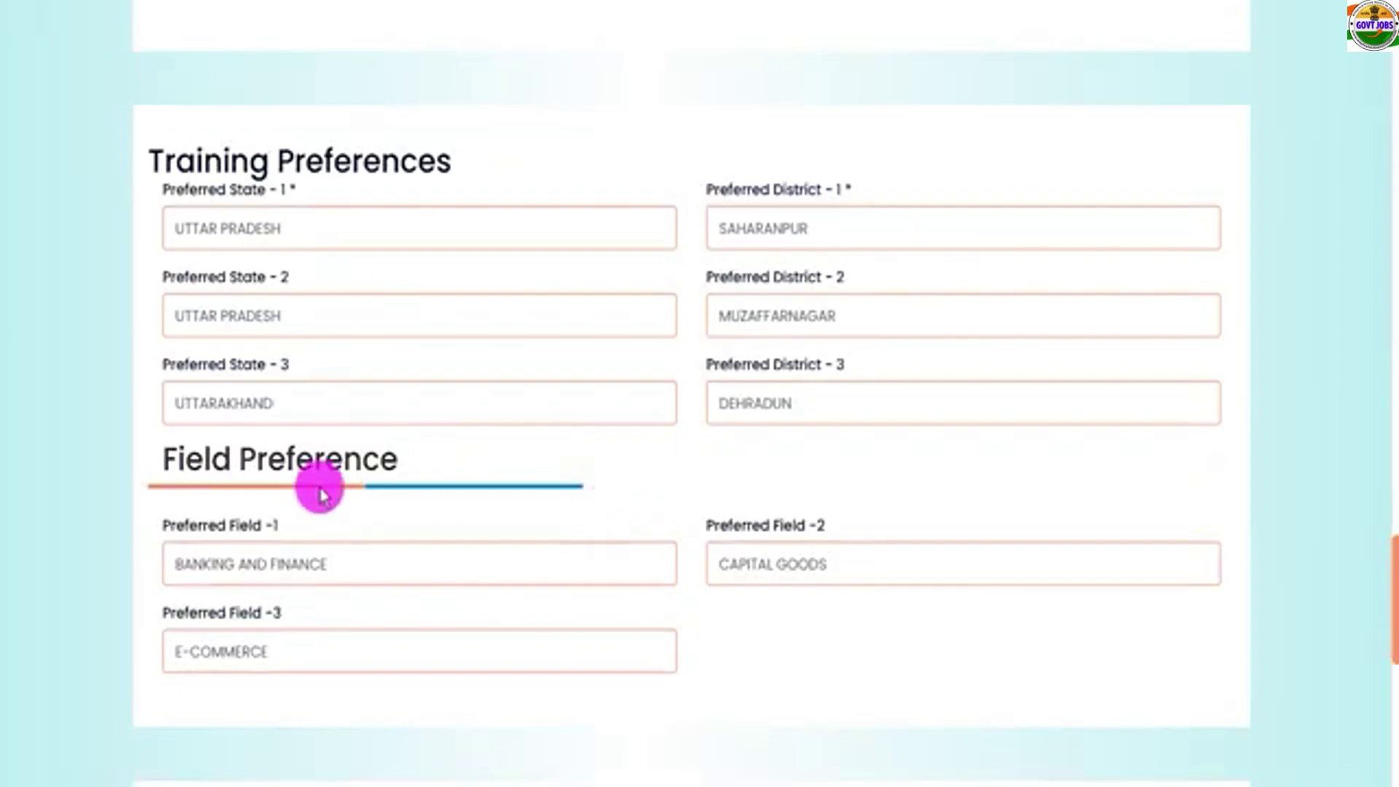
left_click_drag(182, 462, 381, 455)
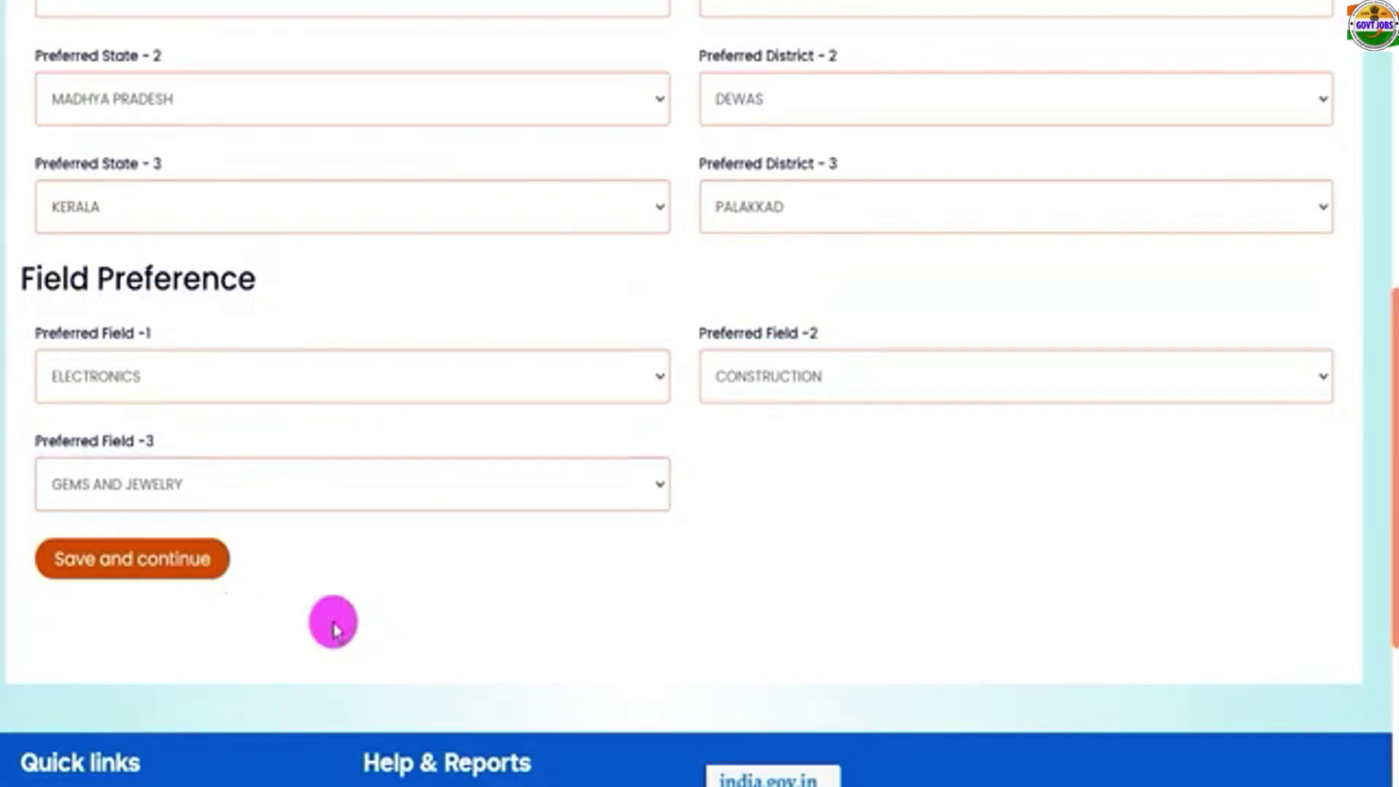
left_click(133, 559)
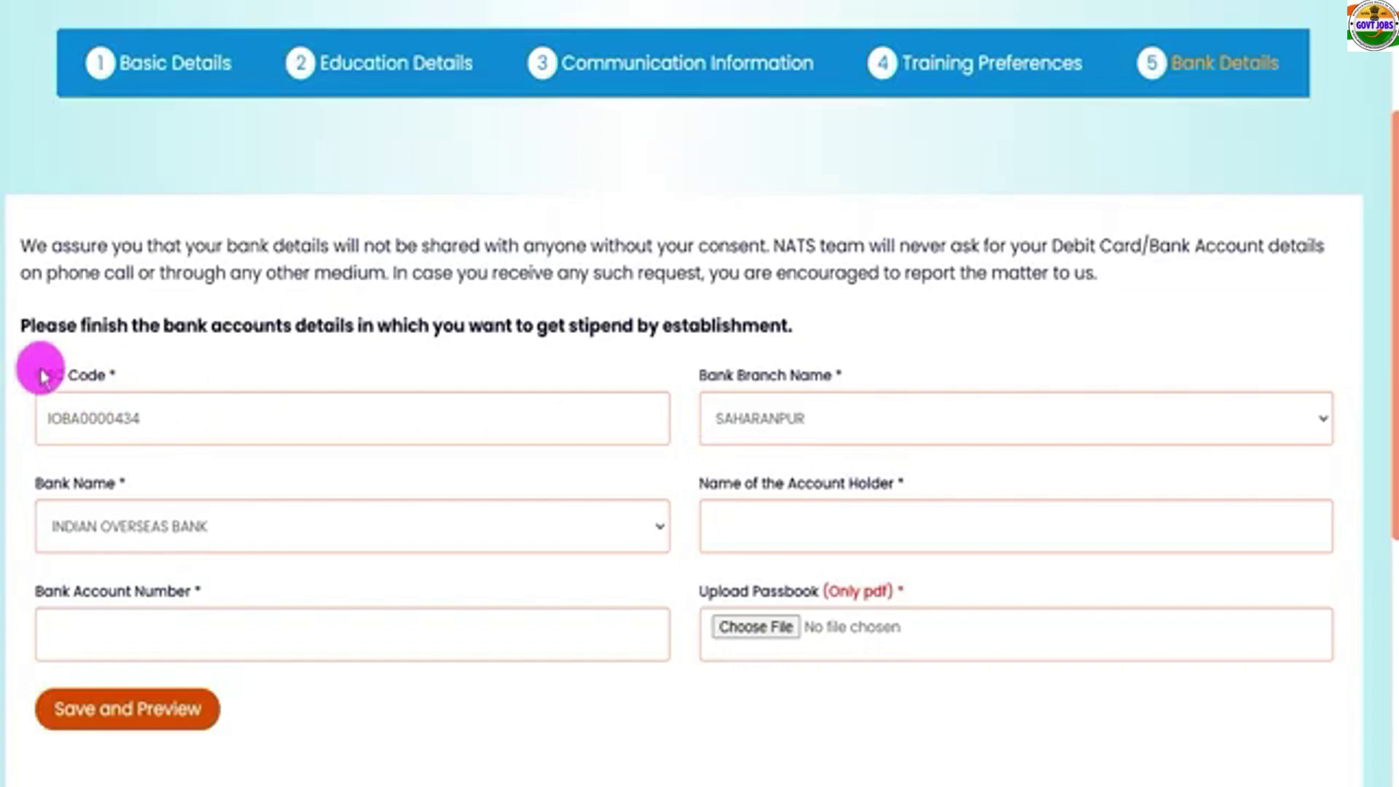
Go through the stipend bank details and fill in the account holder's name and bank account number
left_click_drag(36, 374, 106, 393)
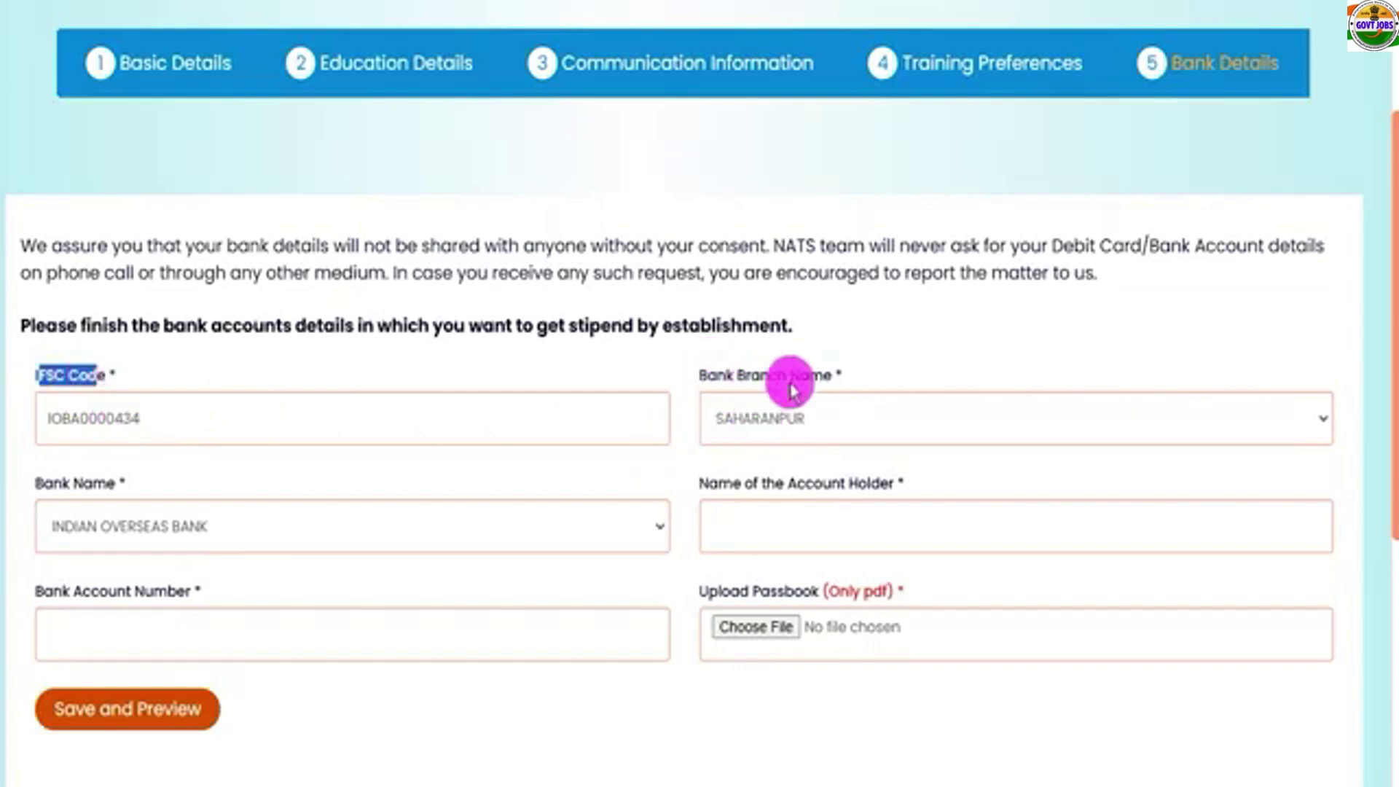
left_click_drag(45, 483, 91, 483)
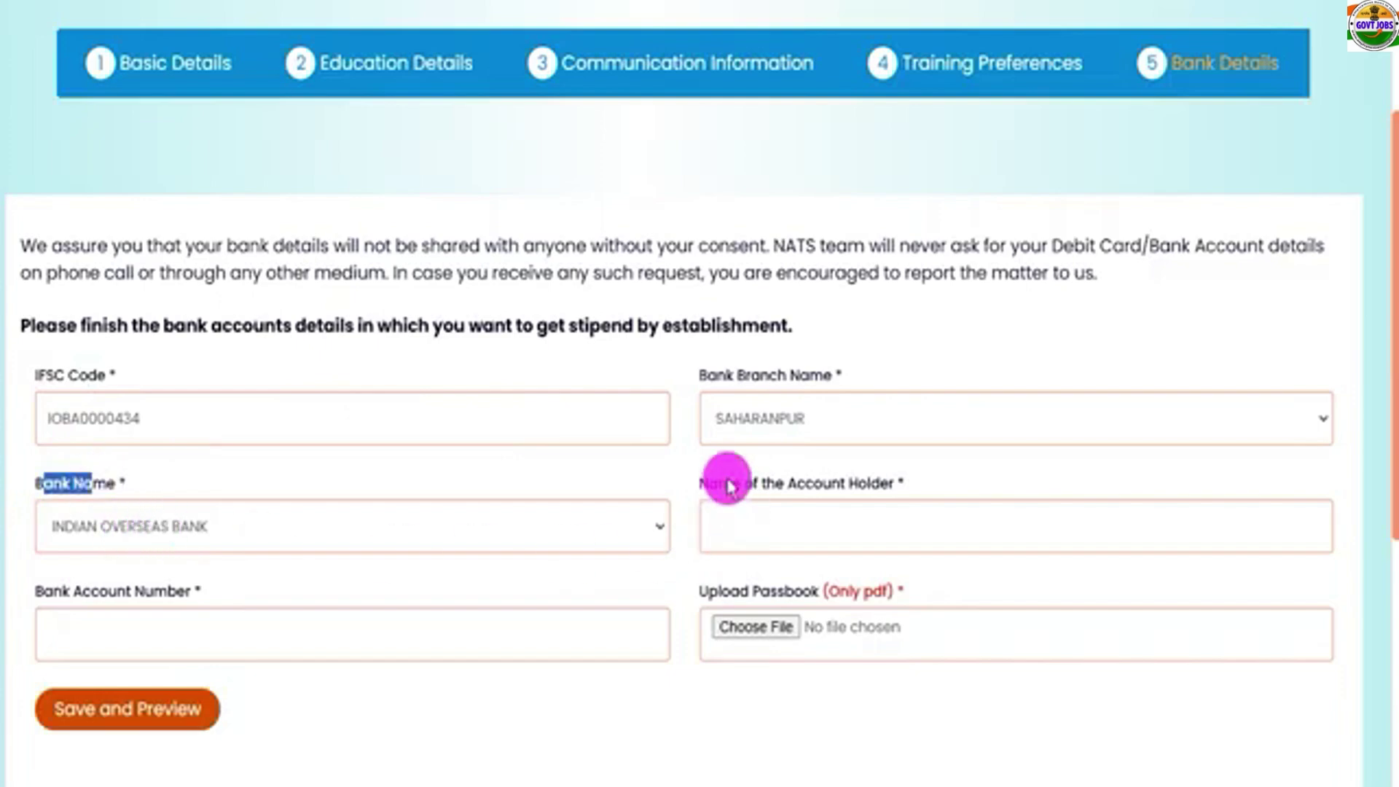
left_click_drag(732, 483, 880, 485)
left_click(785, 521)
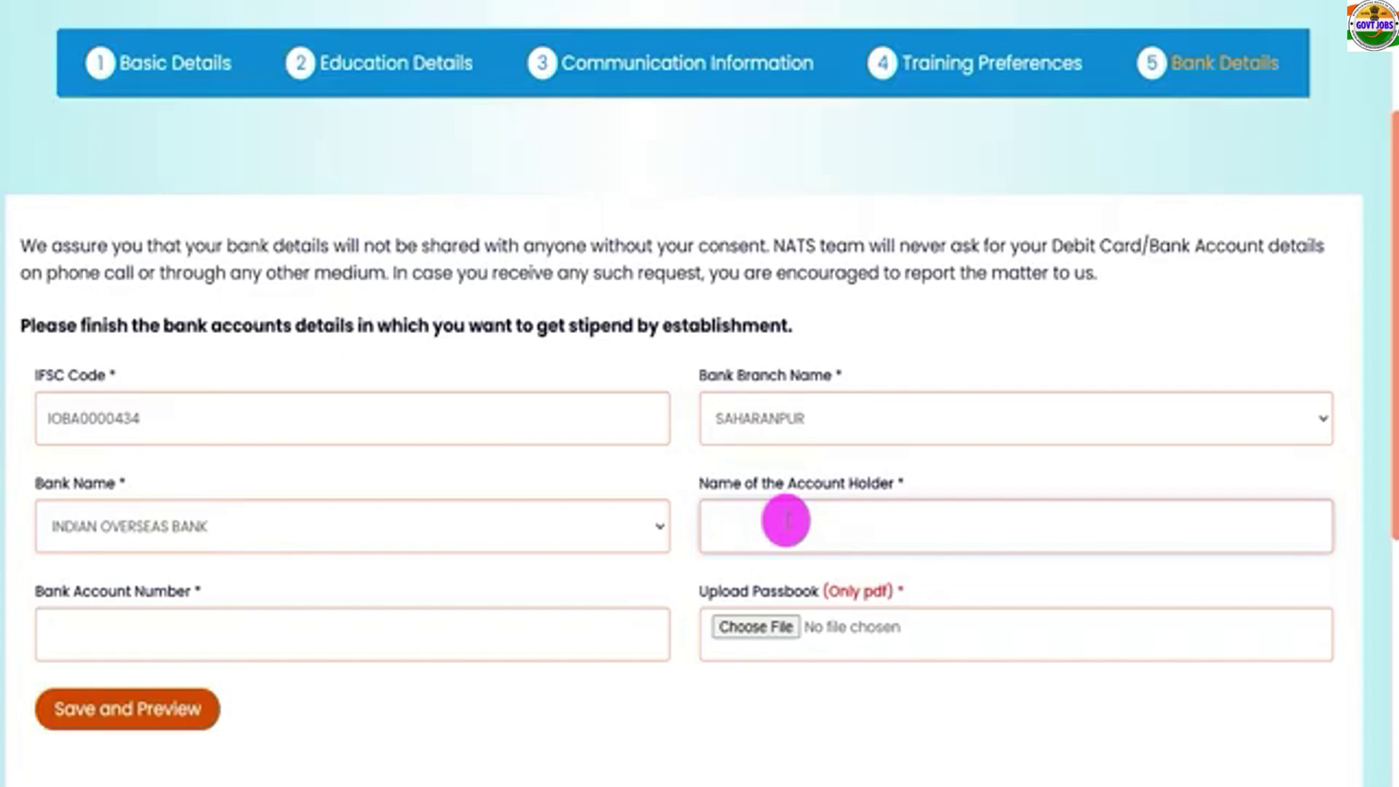
left_click(144, 620)
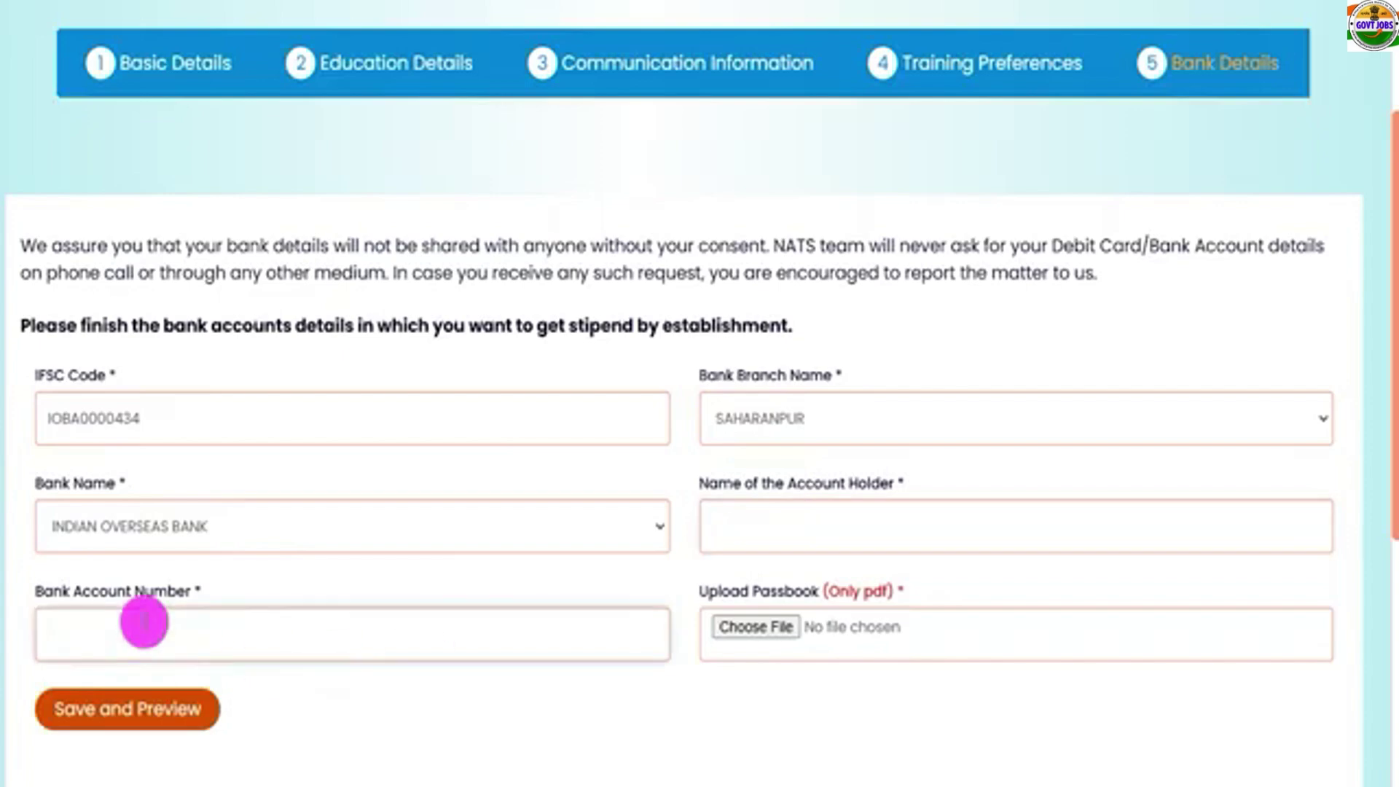
Upload 58kb.pdf as the bank passbook and save the bank details for preview
left_click_drag(750, 596, 885, 592)
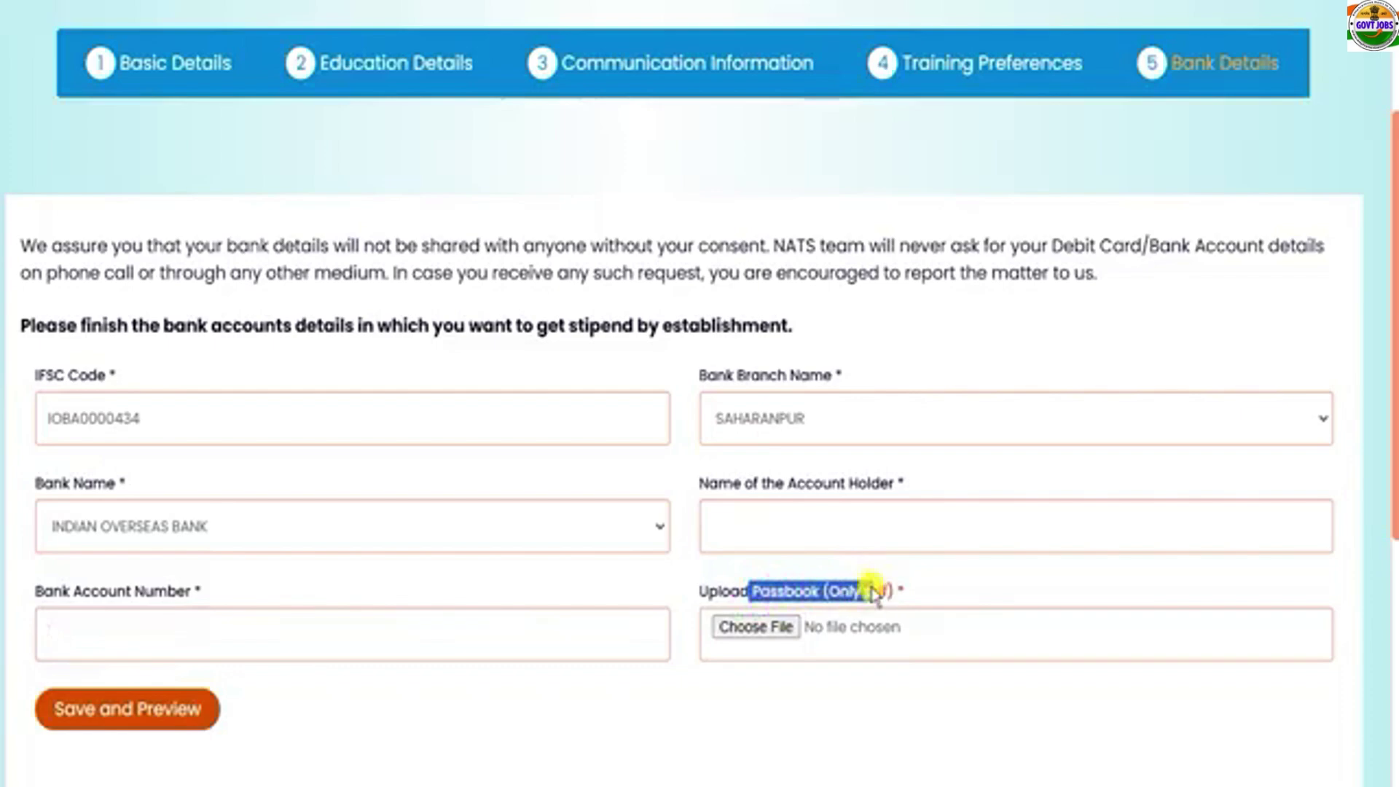
left_click(821, 603)
left_click(780, 628)
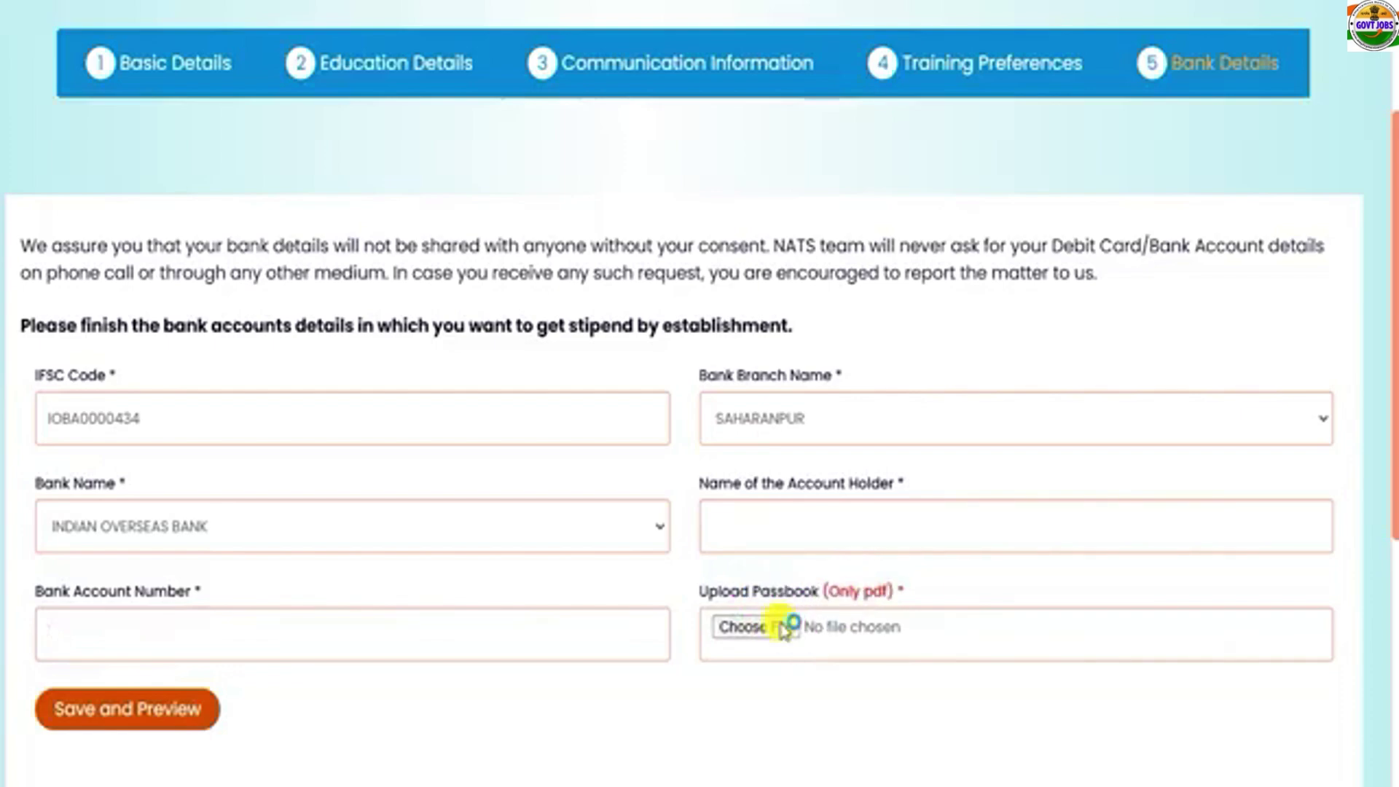
double_click(617, 274)
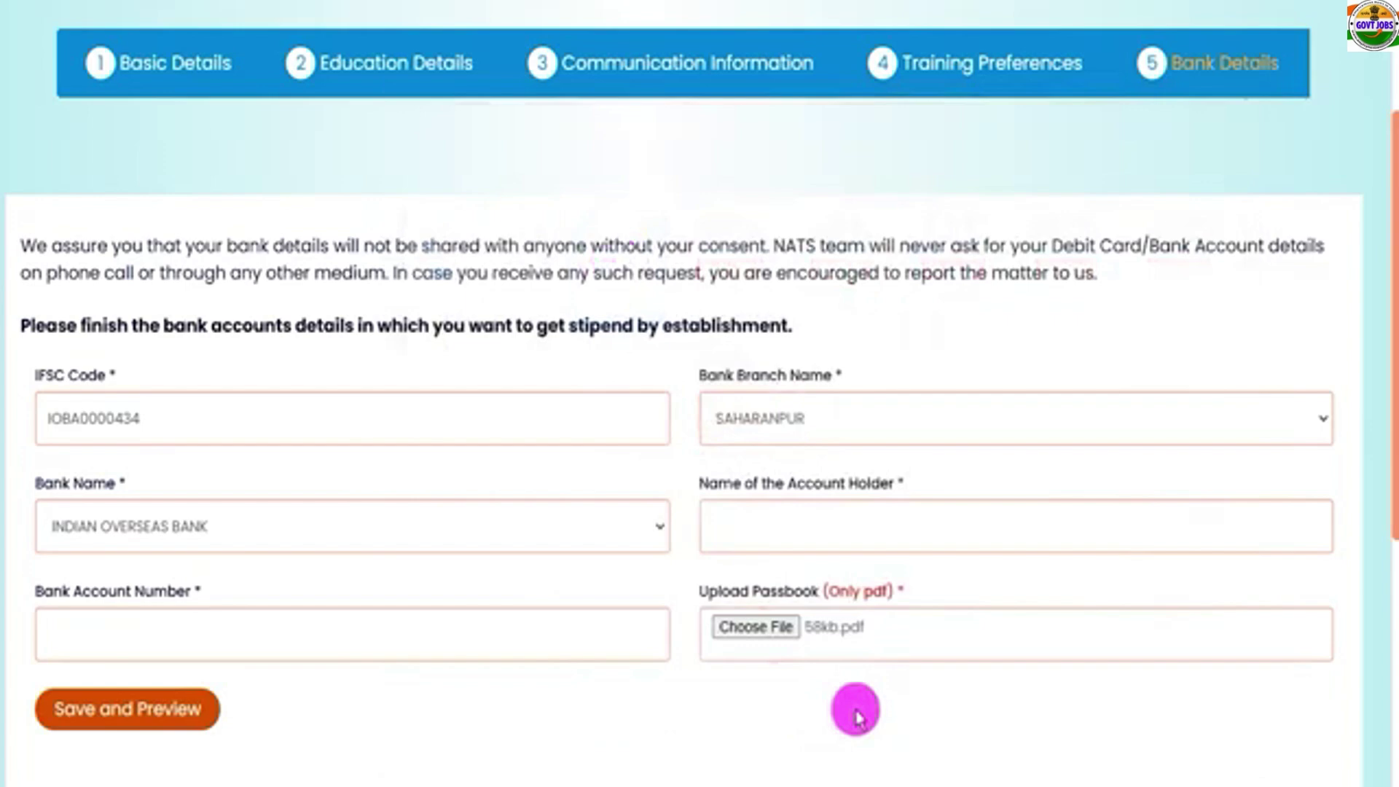
left_click(144, 712)
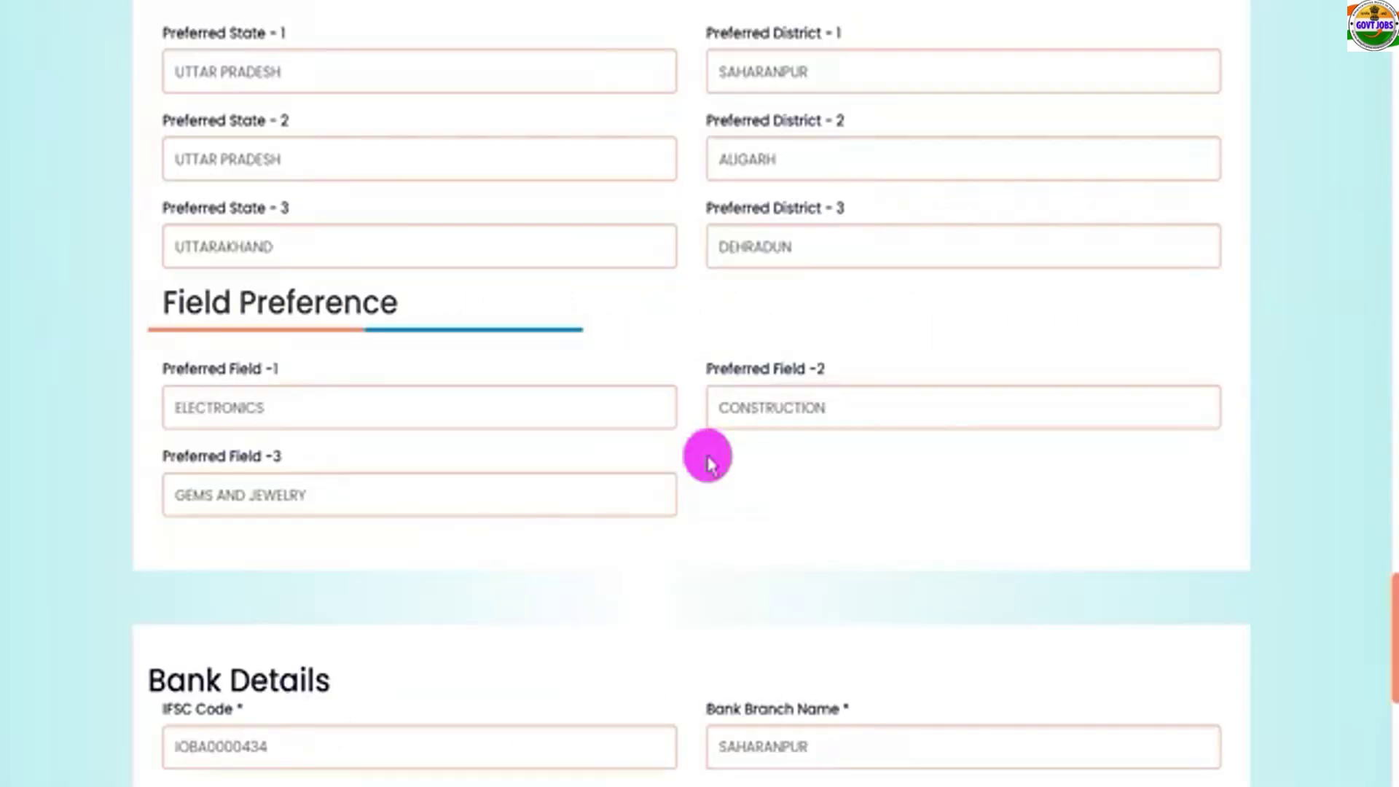
Review the previewed preferences and bank details, agree to the declaration's terms and conditions, and make the final submission
scroll(706, 456, "down", 3)
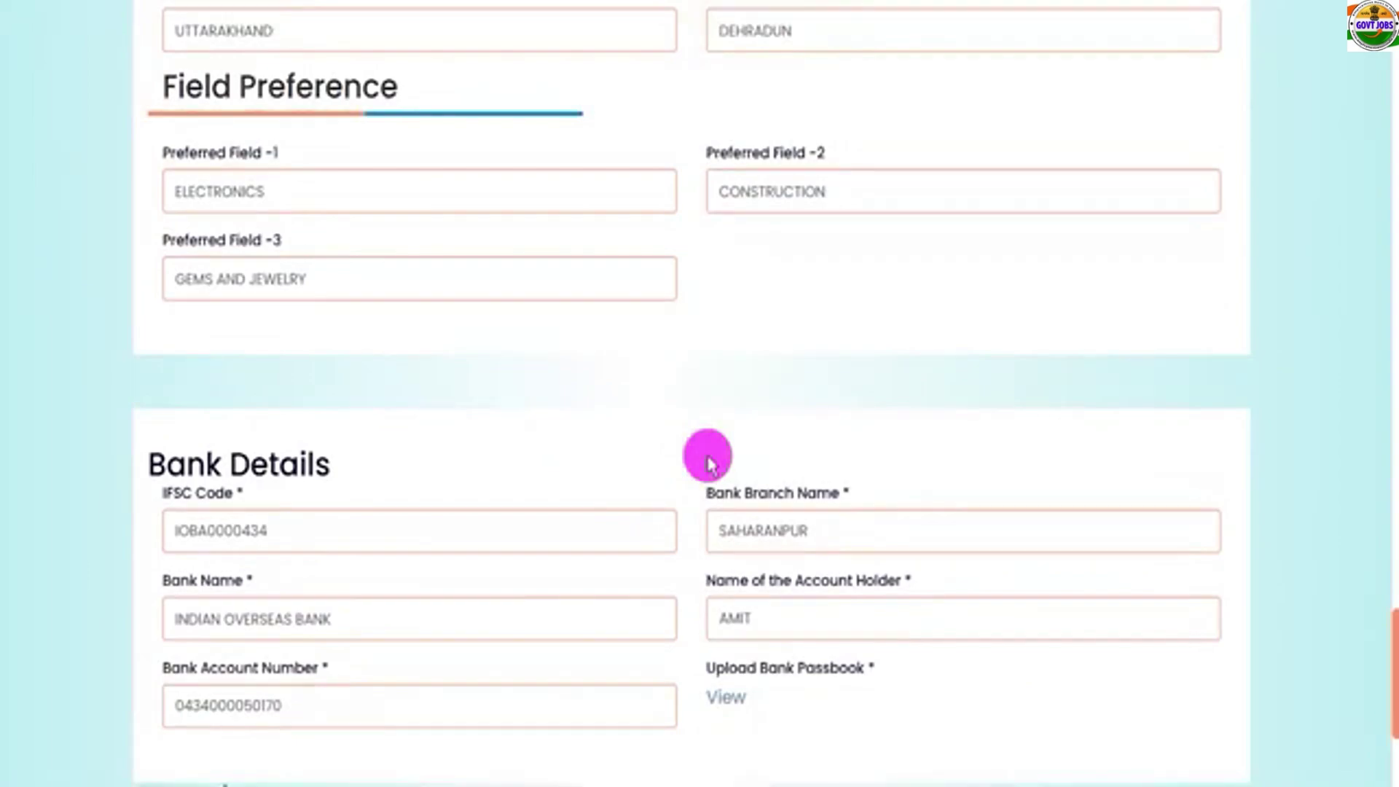
scroll(708, 461, "down", 3)
scroll(693, 475, "down", 2)
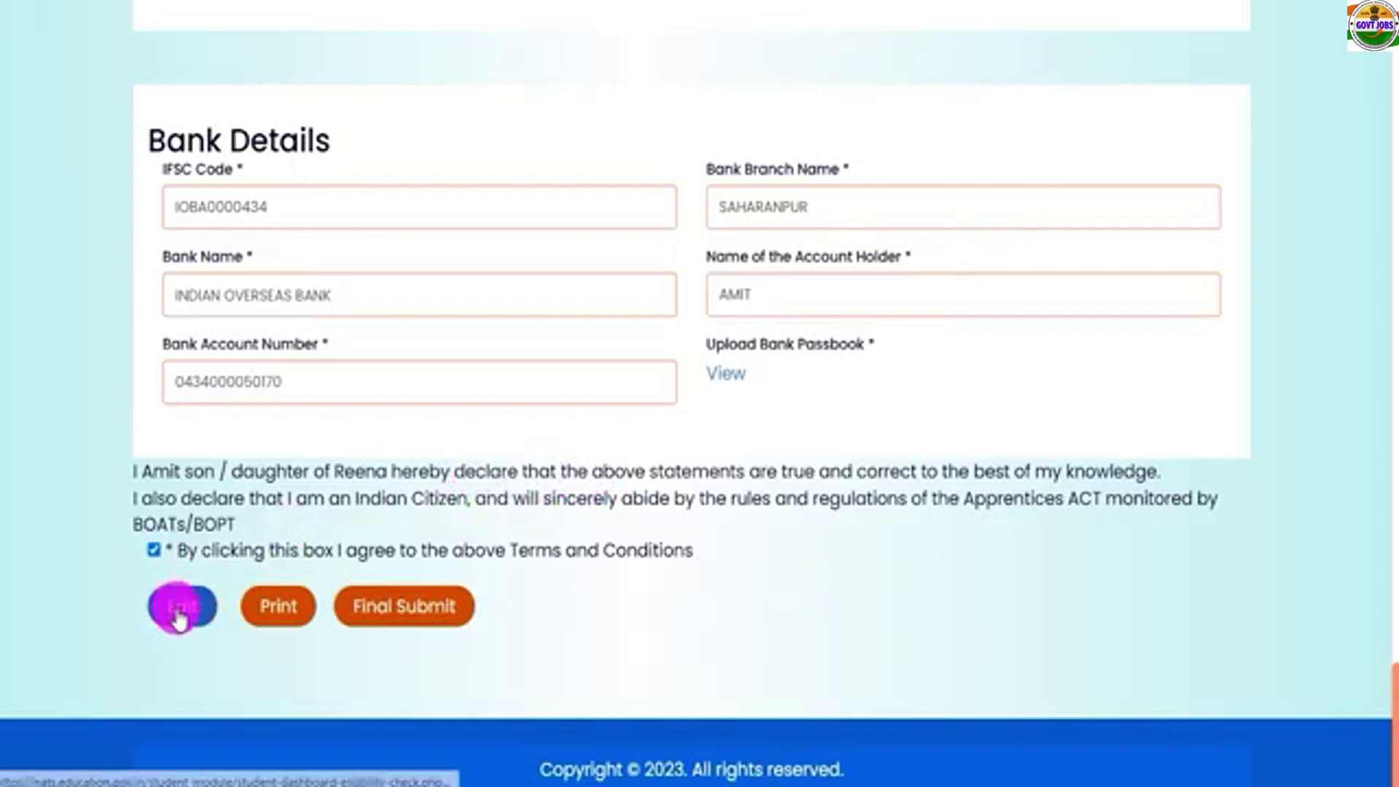
left_click(154, 551)
left_click(153, 552)
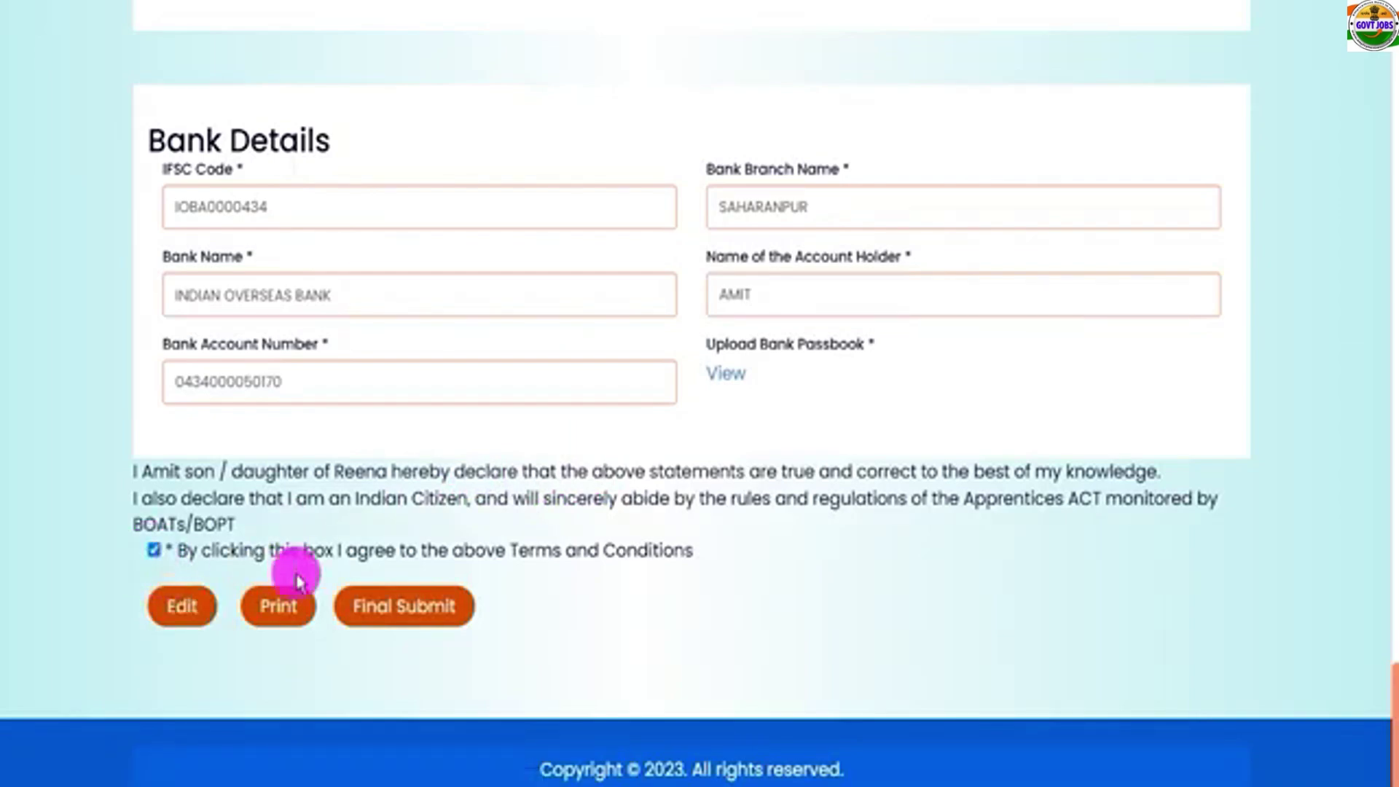
left_click(421, 616)
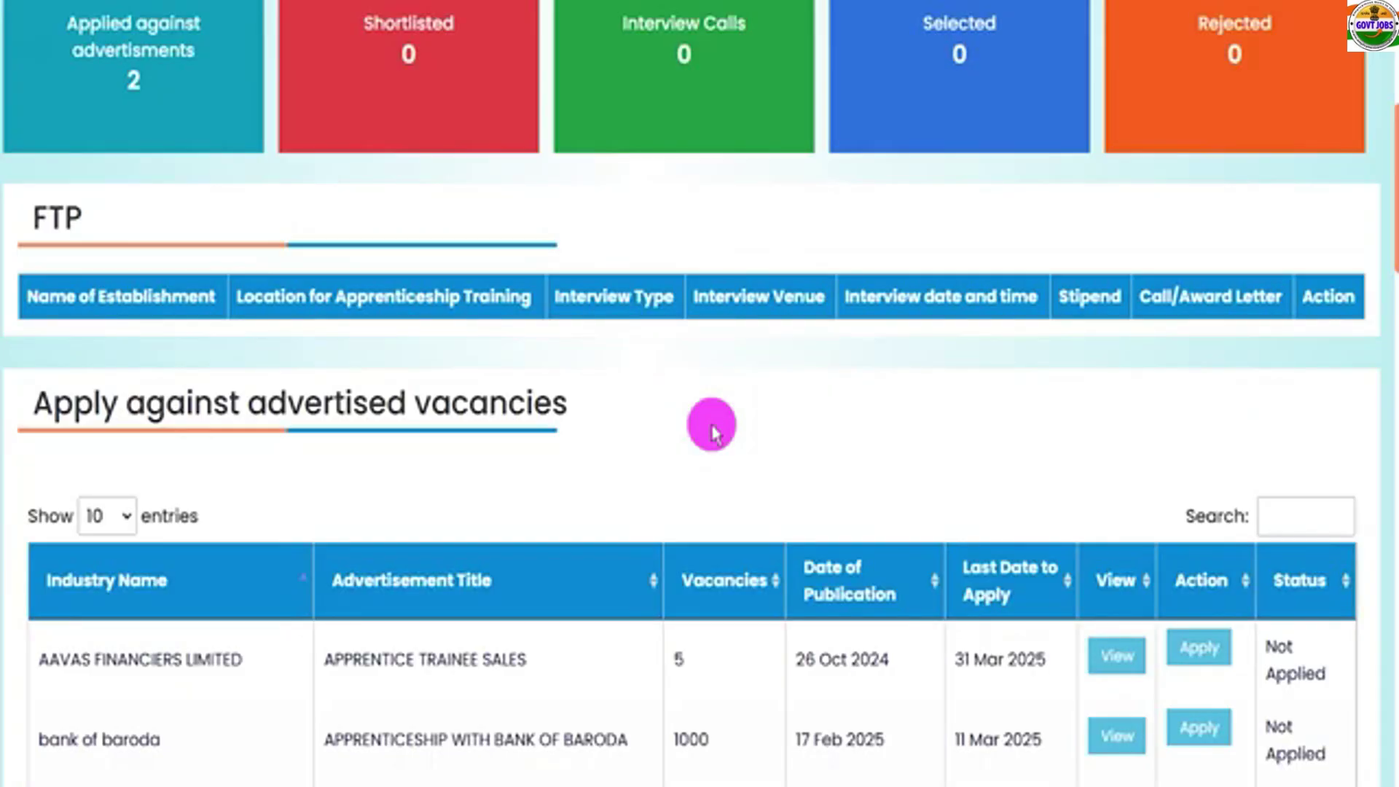
Search the advertised apprenticeship vacancies for Bank Of India
scroll(712, 428, "down", 4)
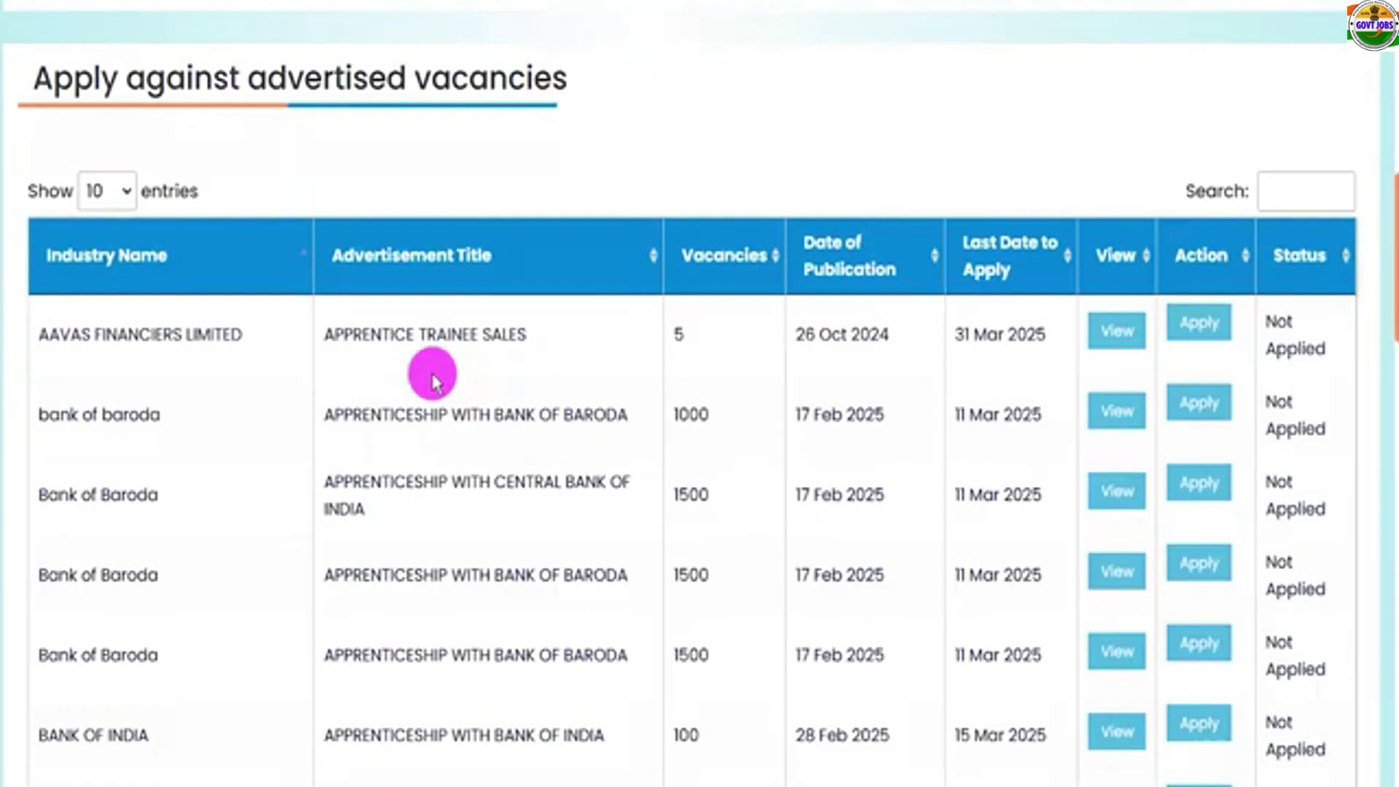
scroll(618, 501, "down", 4)
scroll(619, 502, "up", 4)
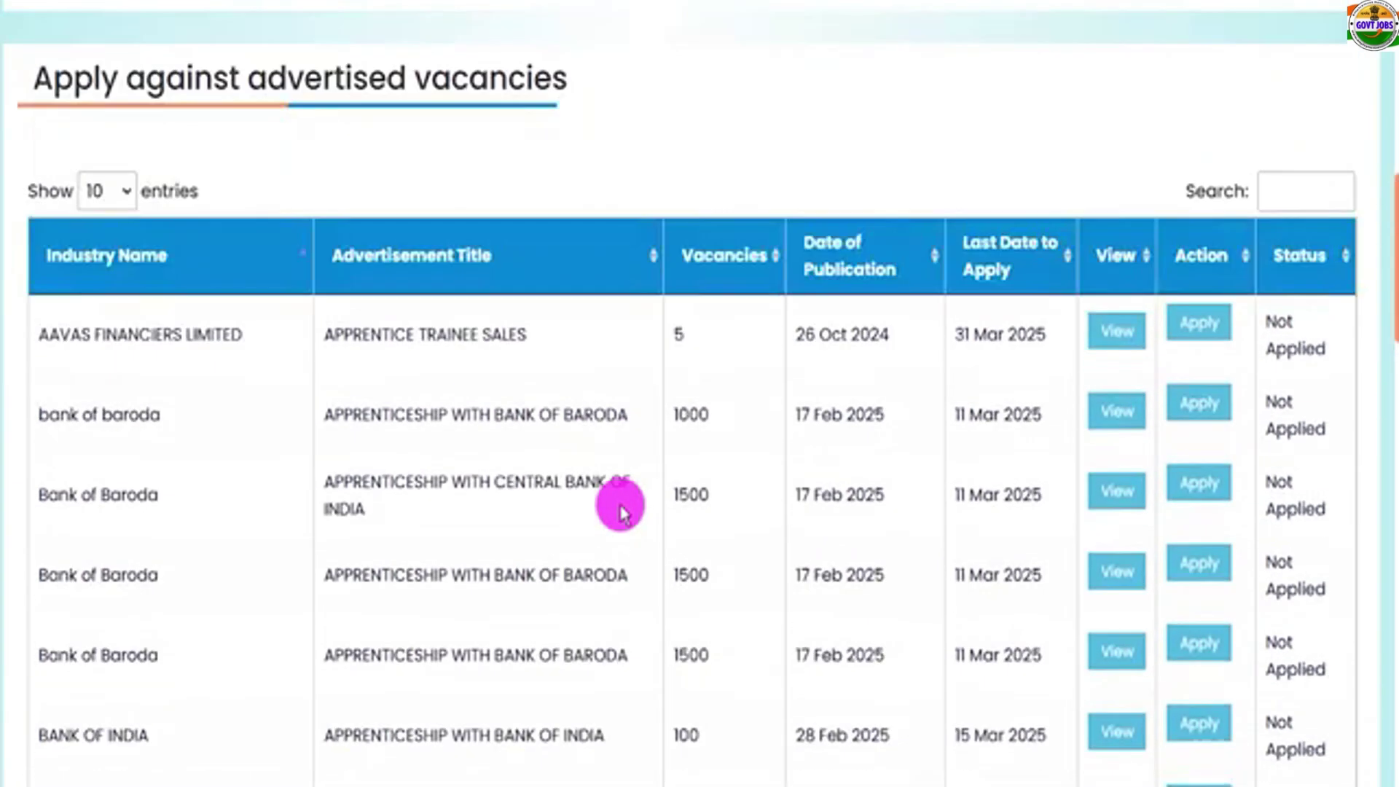
left_click(1278, 186)
type("Bank Of India")
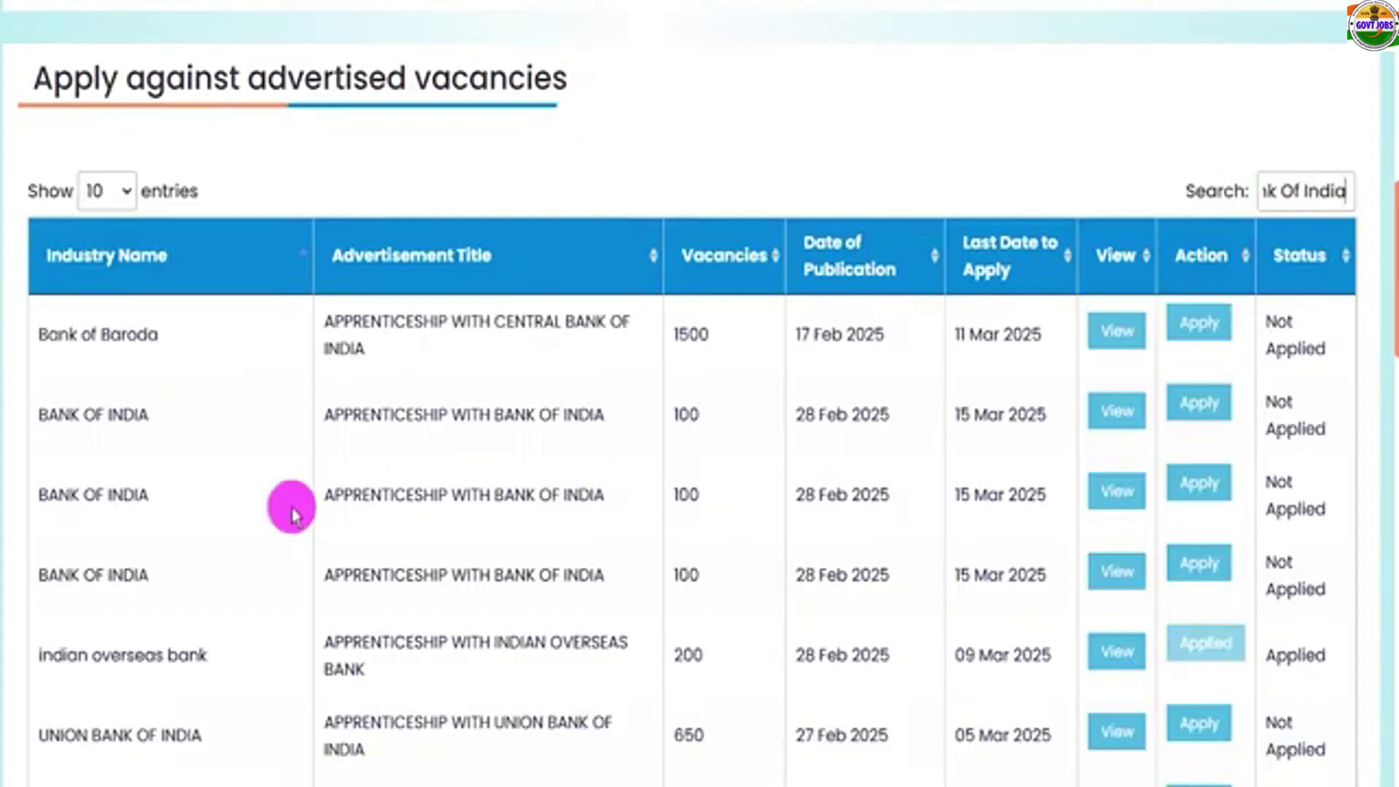
Check the Bank of India listings' last dates to apply and apply for the first Bank of India apprenticeship
left_click_drag(41, 415, 129, 504)
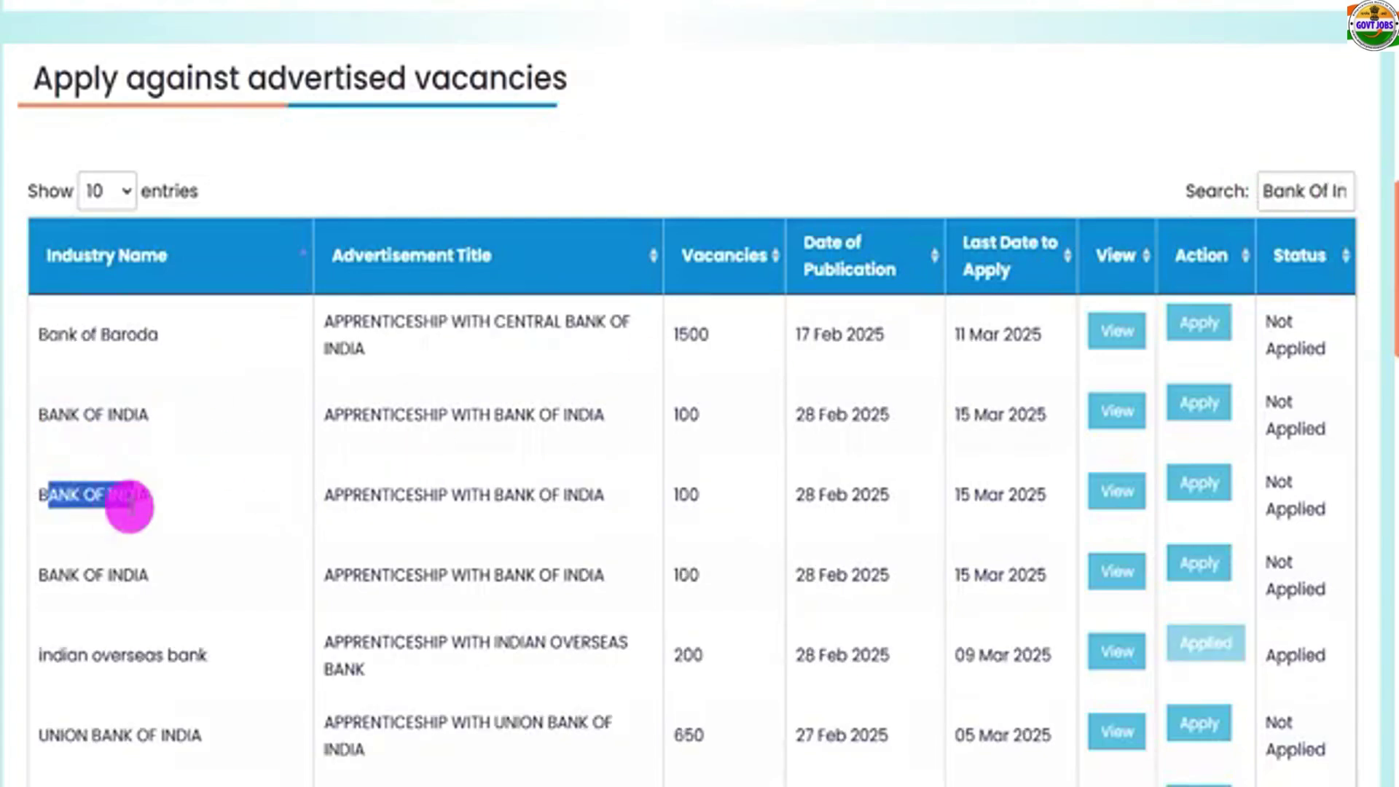
left_click_drag(47, 574, 146, 579)
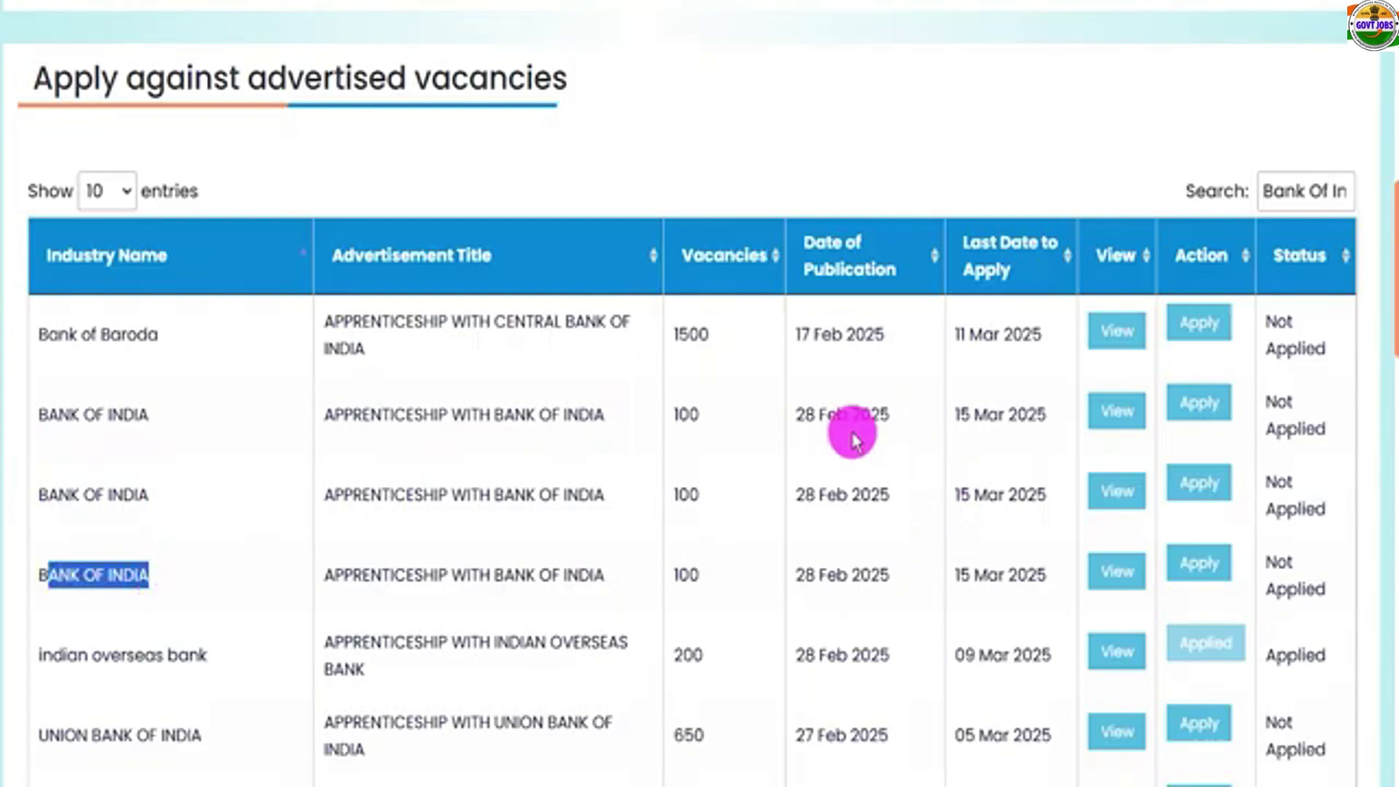
left_click_drag(959, 414, 1040, 416)
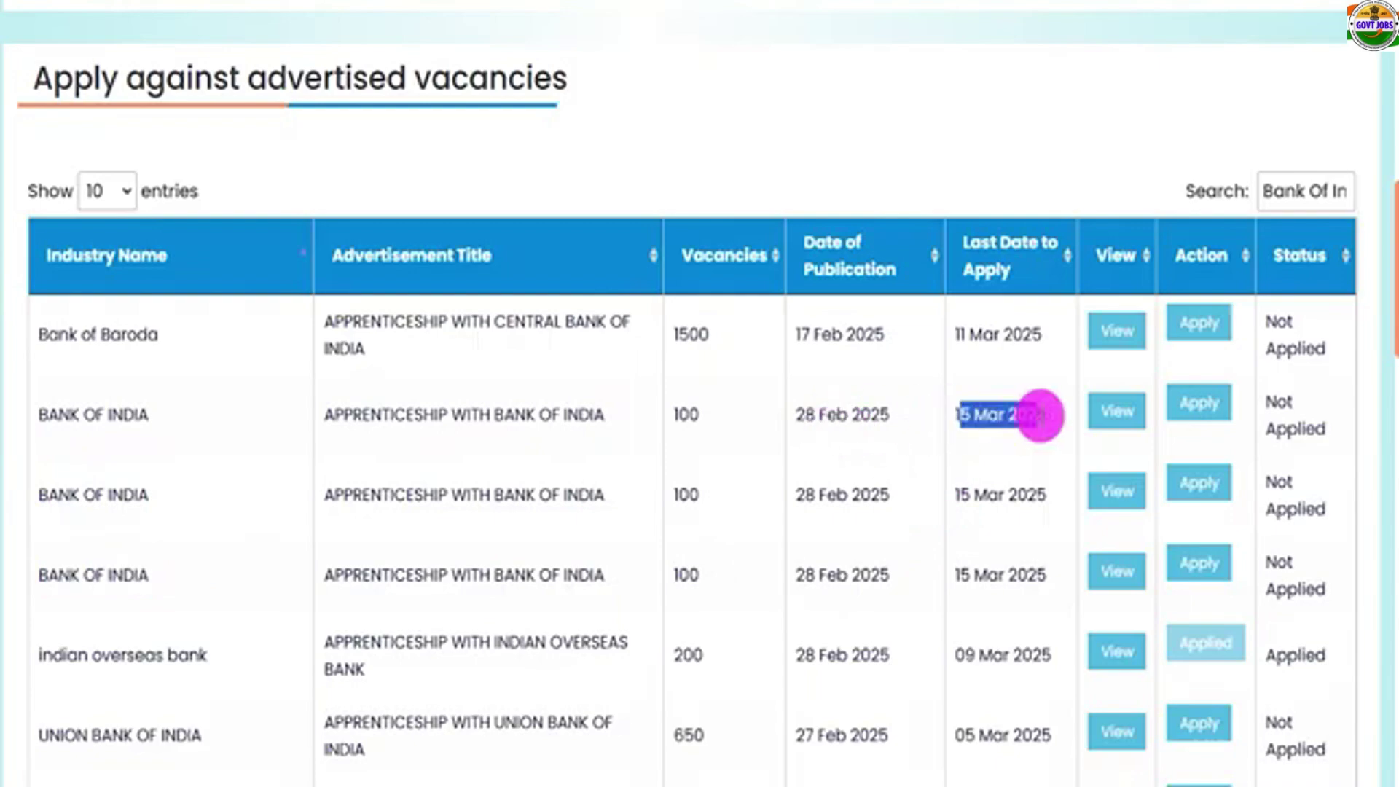
left_click_drag(976, 490, 1032, 578)
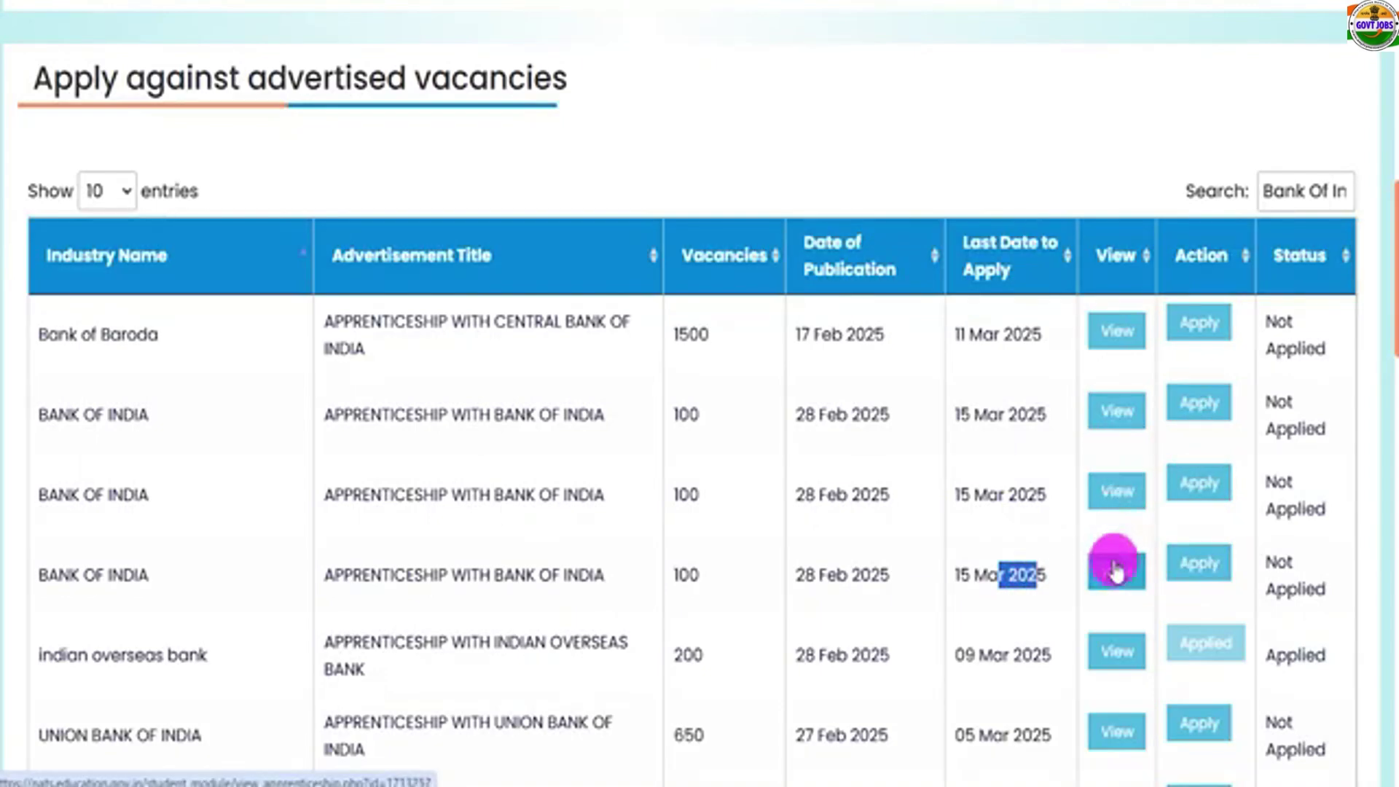
left_click(1202, 414)
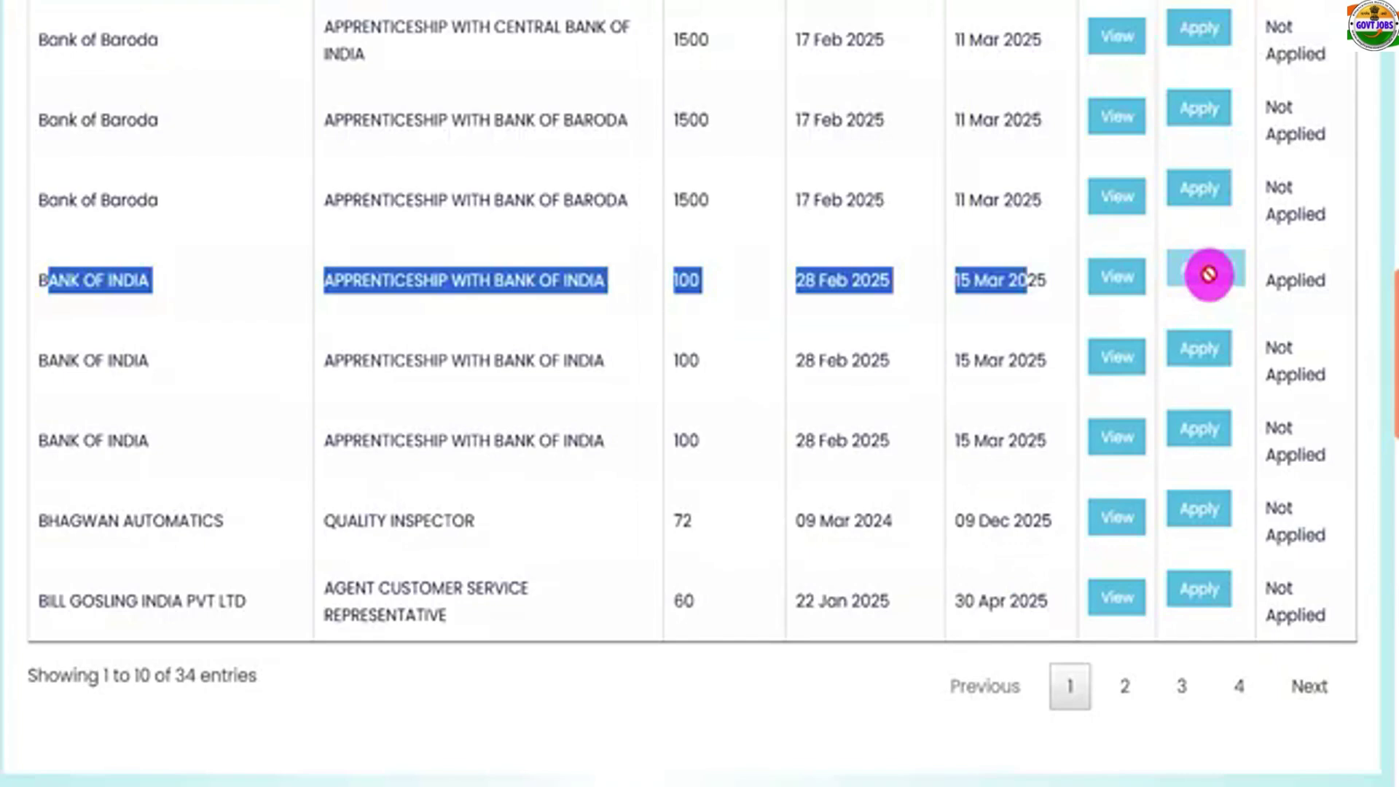
Check the application status and vacancies of the Bank of India listings, and the bank's entry among the applied apprenticeships
double_click(1295, 280)
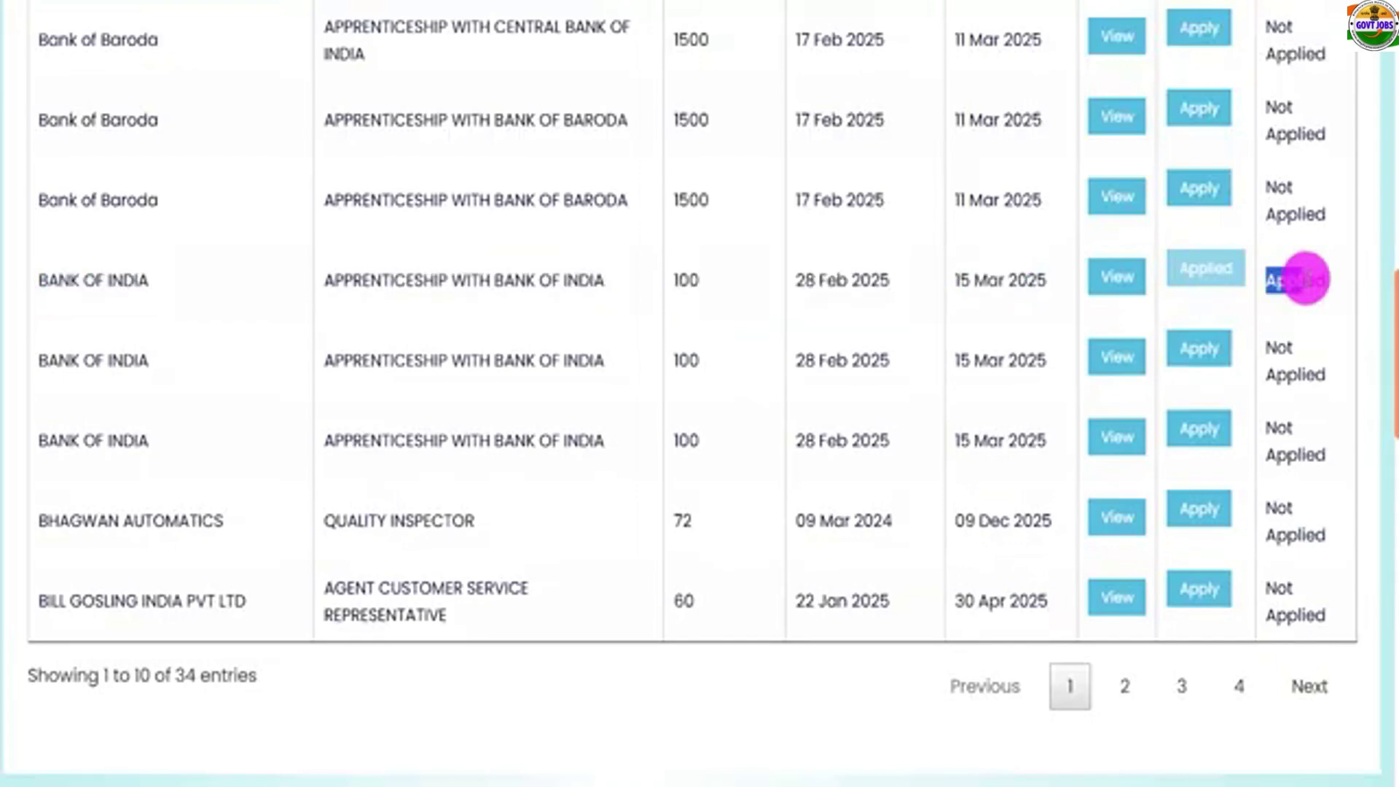
left_click_drag(58, 281, 148, 279)
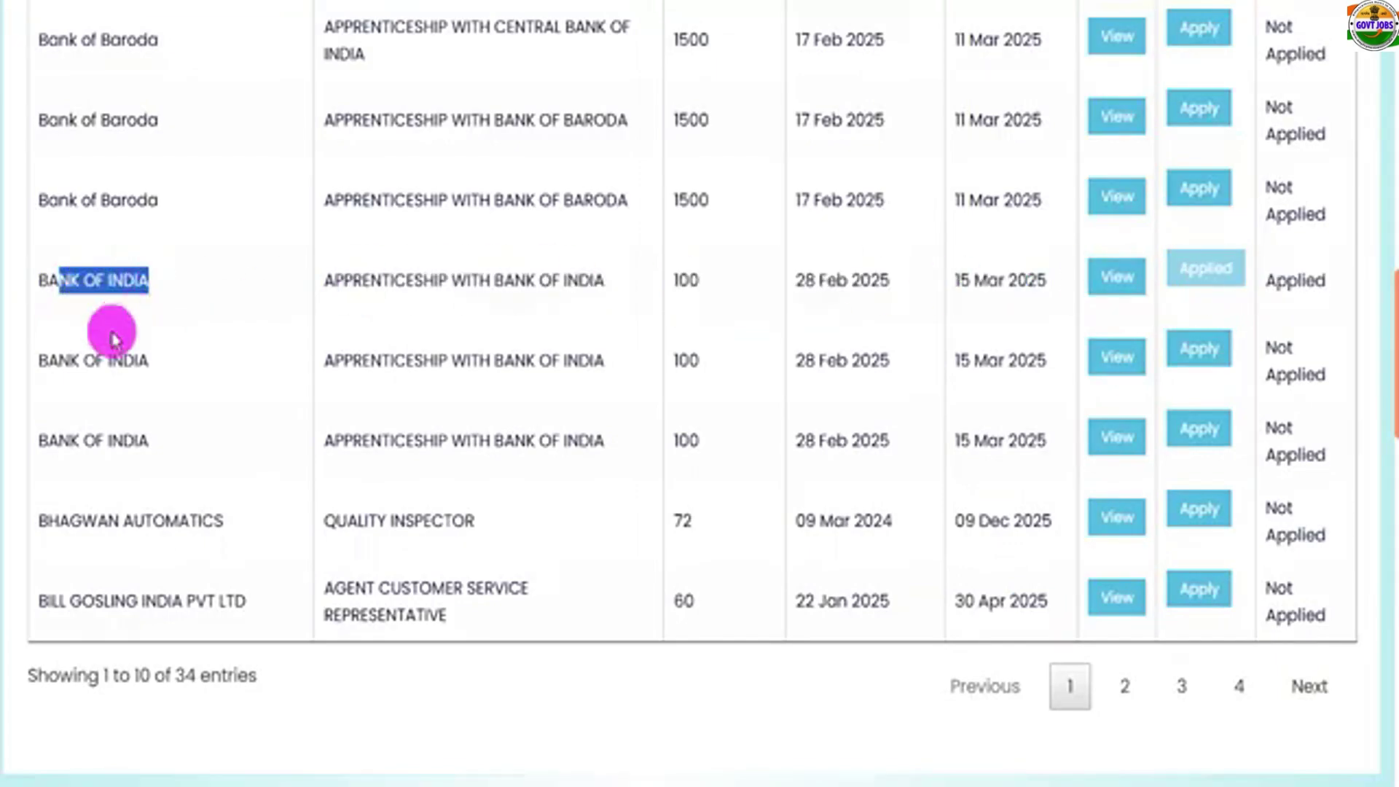
left_click_drag(41, 365, 113, 365)
left_click_drag(68, 440, 149, 440)
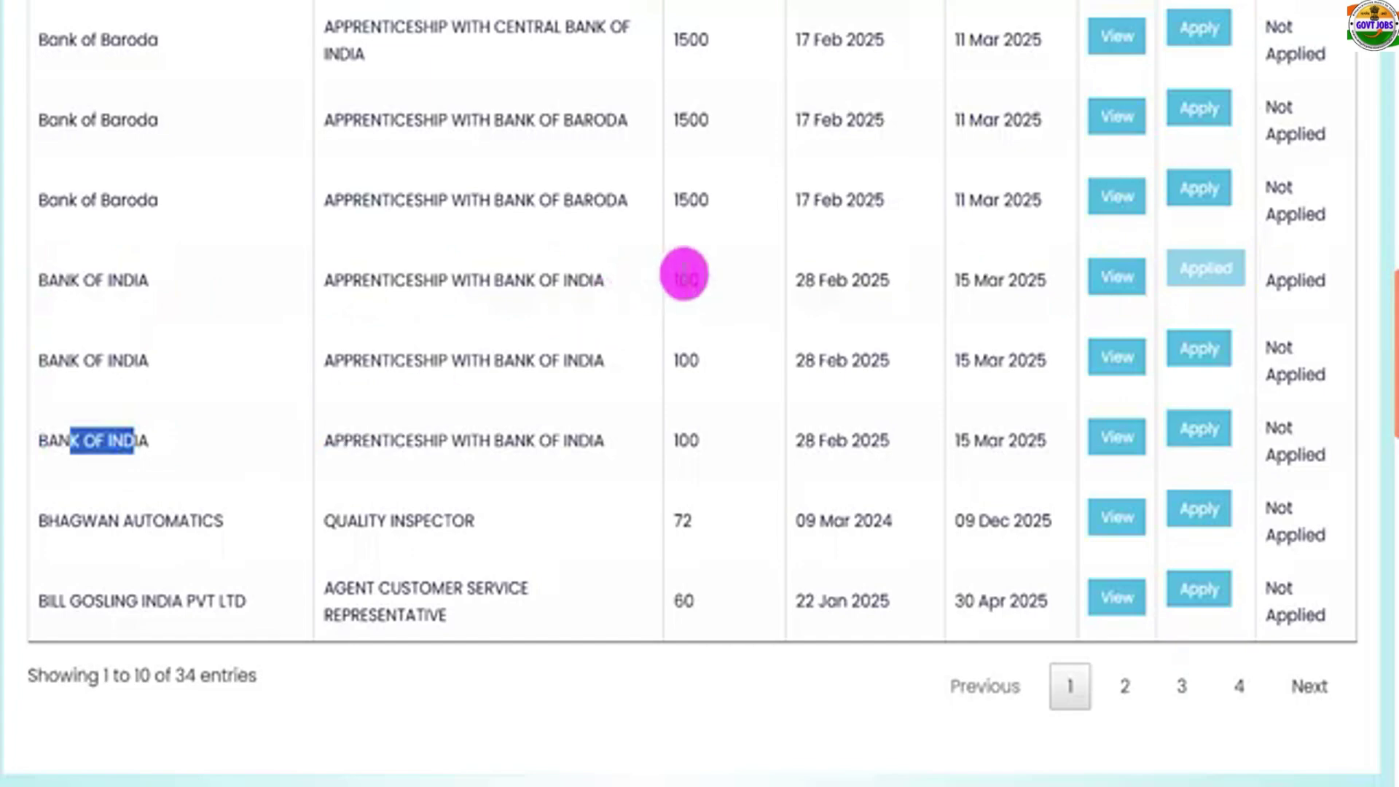
left_click_drag(680, 280, 699, 279)
left_click(679, 364)
left_click_drag(699, 440, 679, 440)
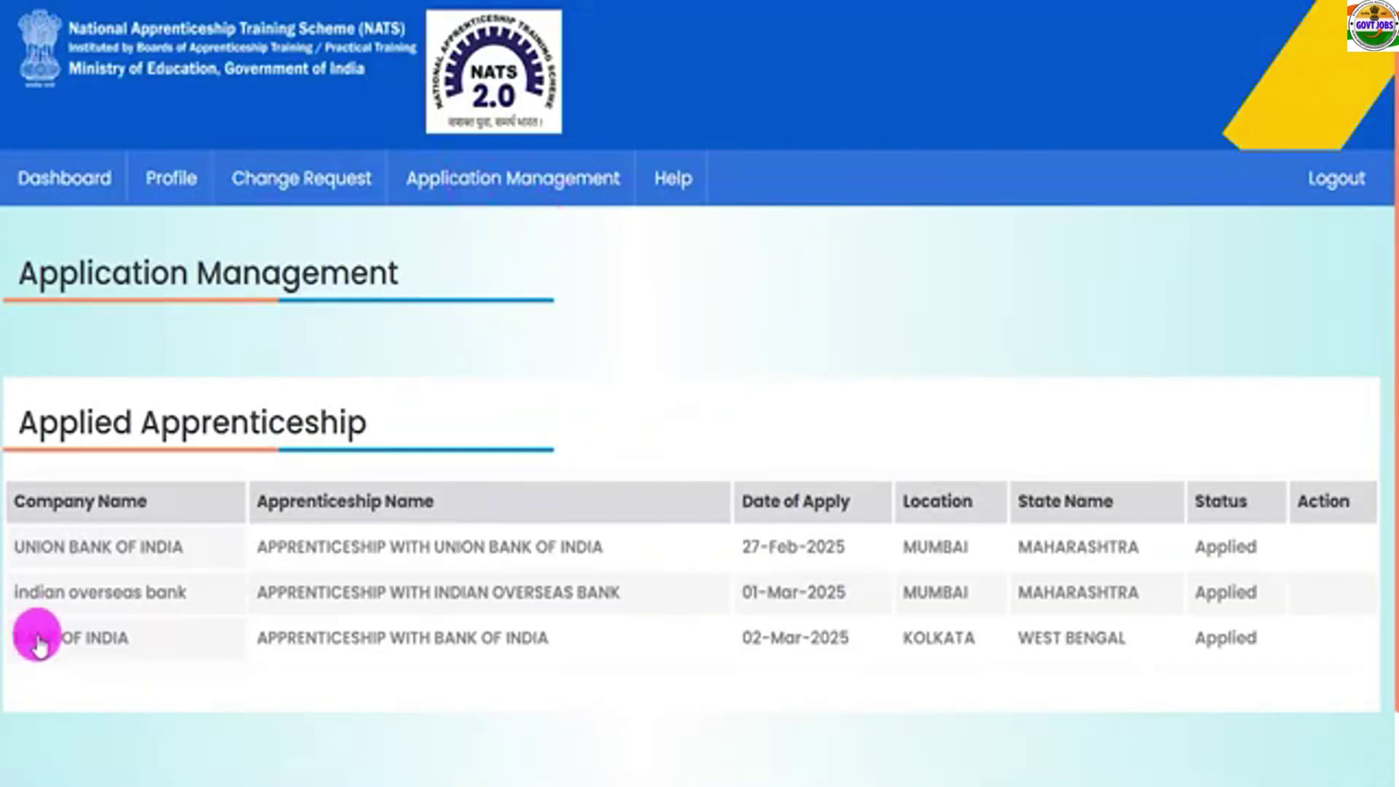
left_click_drag(25, 636, 360, 638)
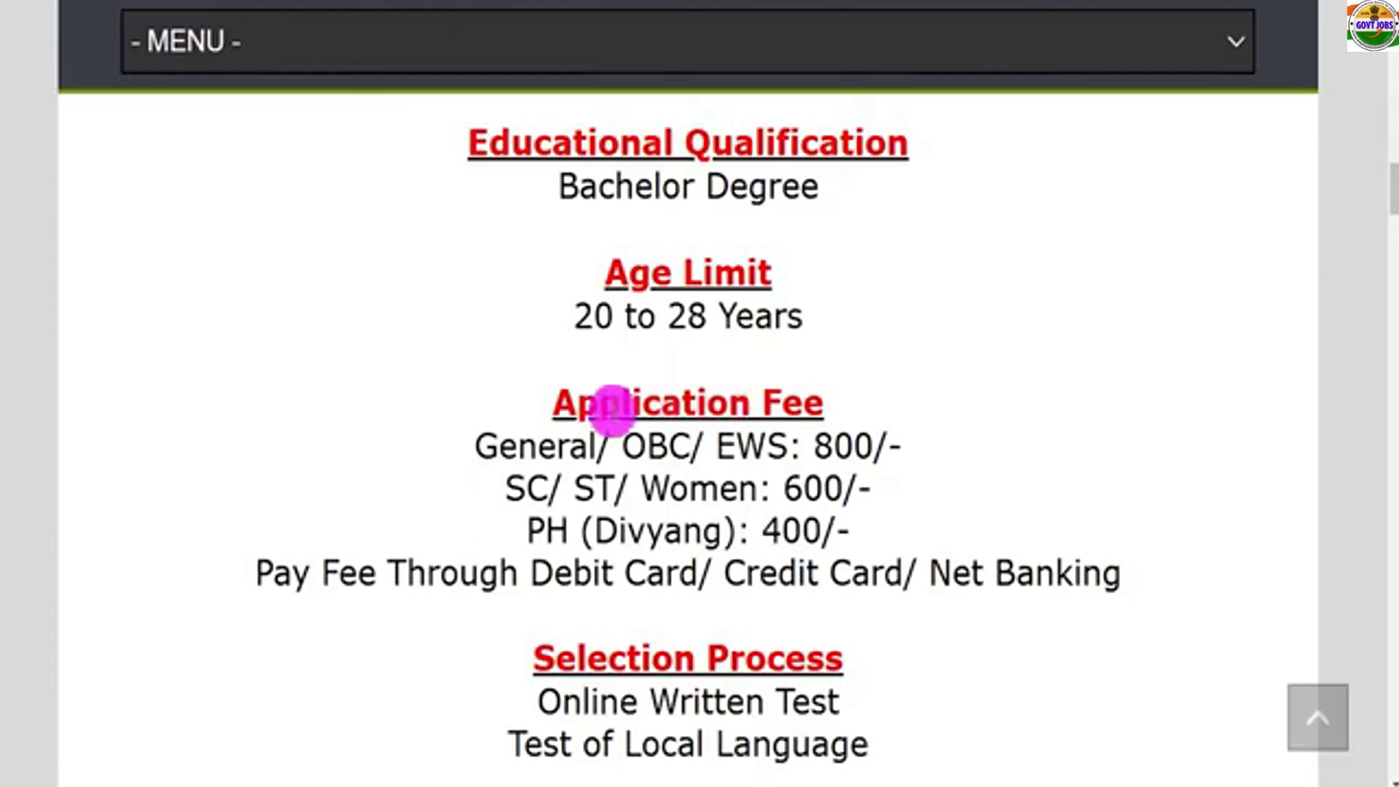
Check the application fees for the General/OBC/EWS, SC/ST/Women and PH (Divyang) categories in the Bank of India apprentice notice
left_click_drag(498, 446, 873, 446)
left_click_drag(525, 486, 692, 489)
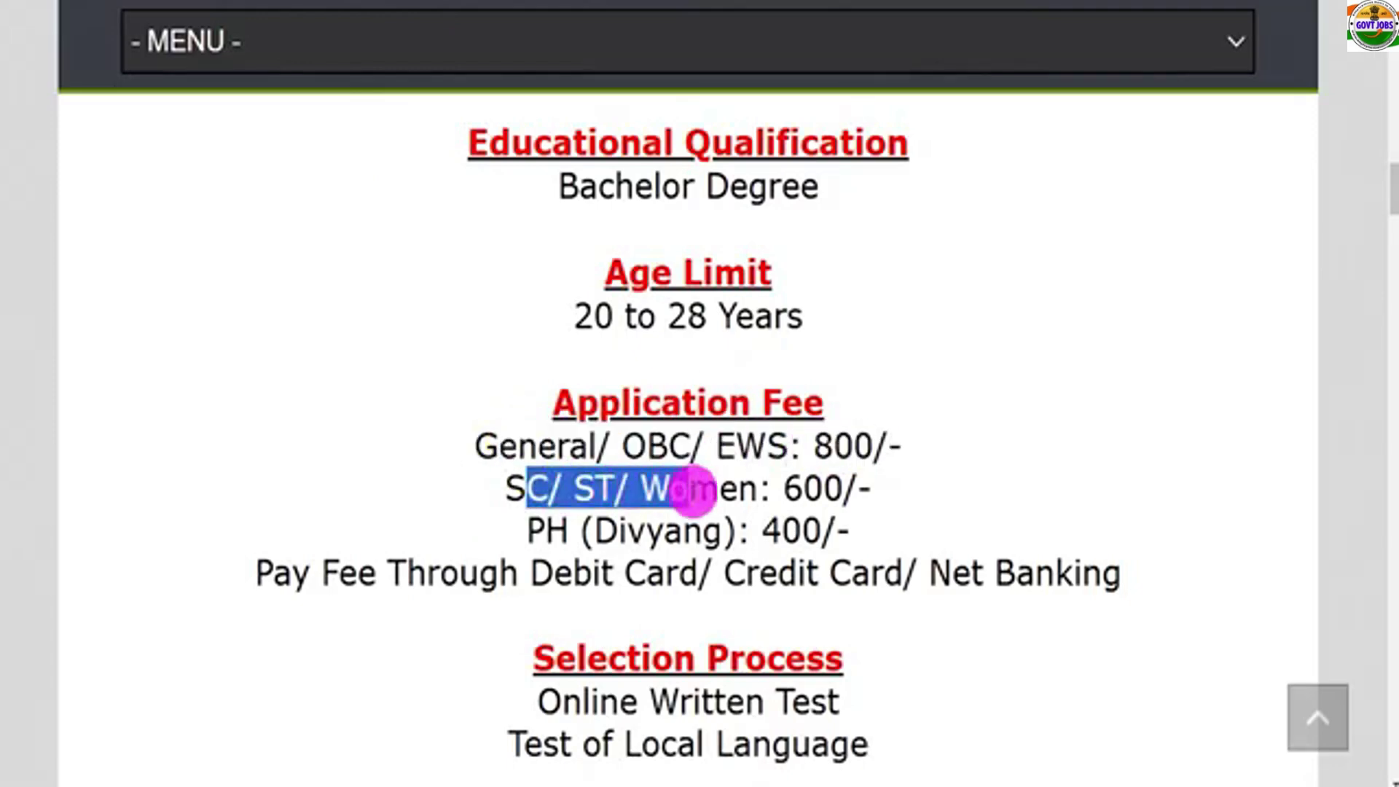
left_click_drag(784, 488, 818, 488)
left_click_drag(546, 531, 688, 528)
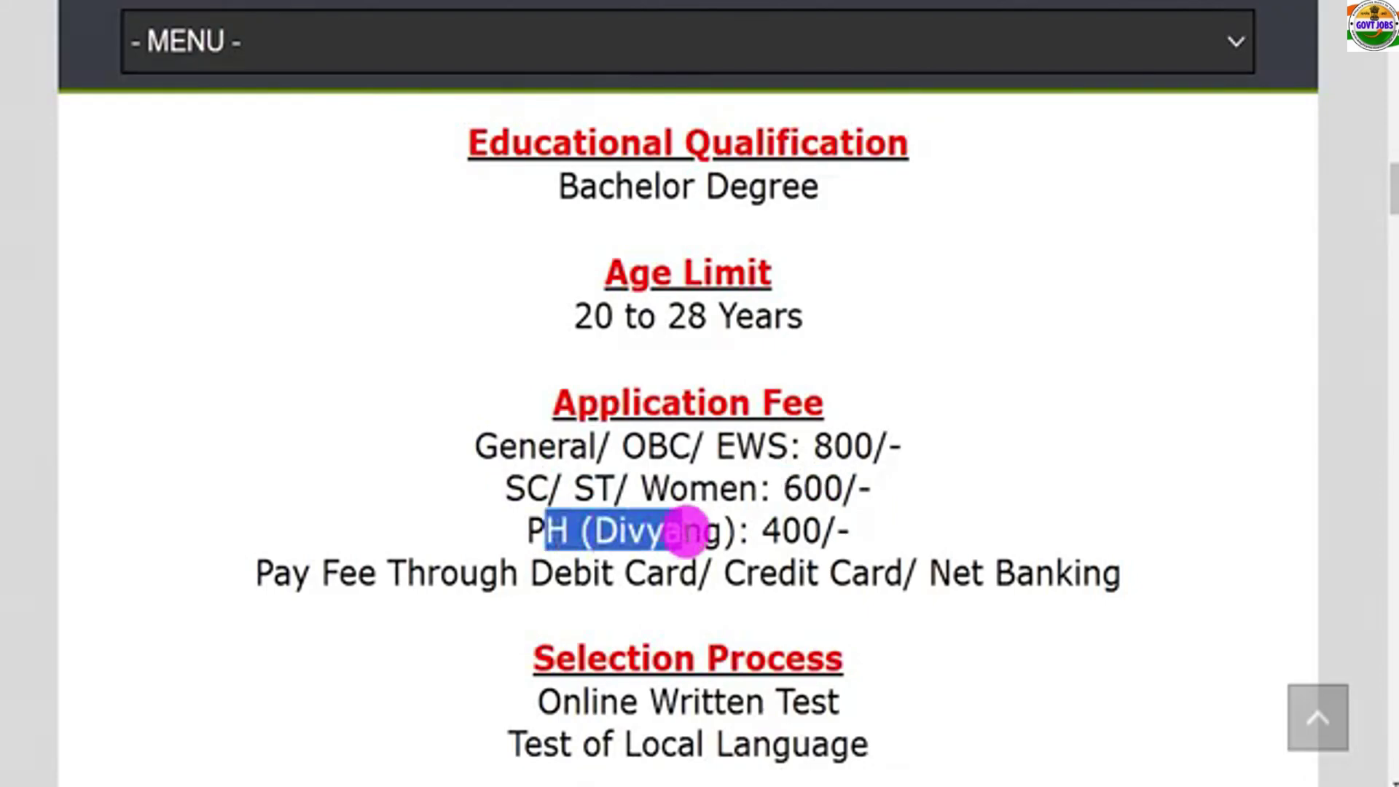
left_click_drag(782, 530, 815, 530)
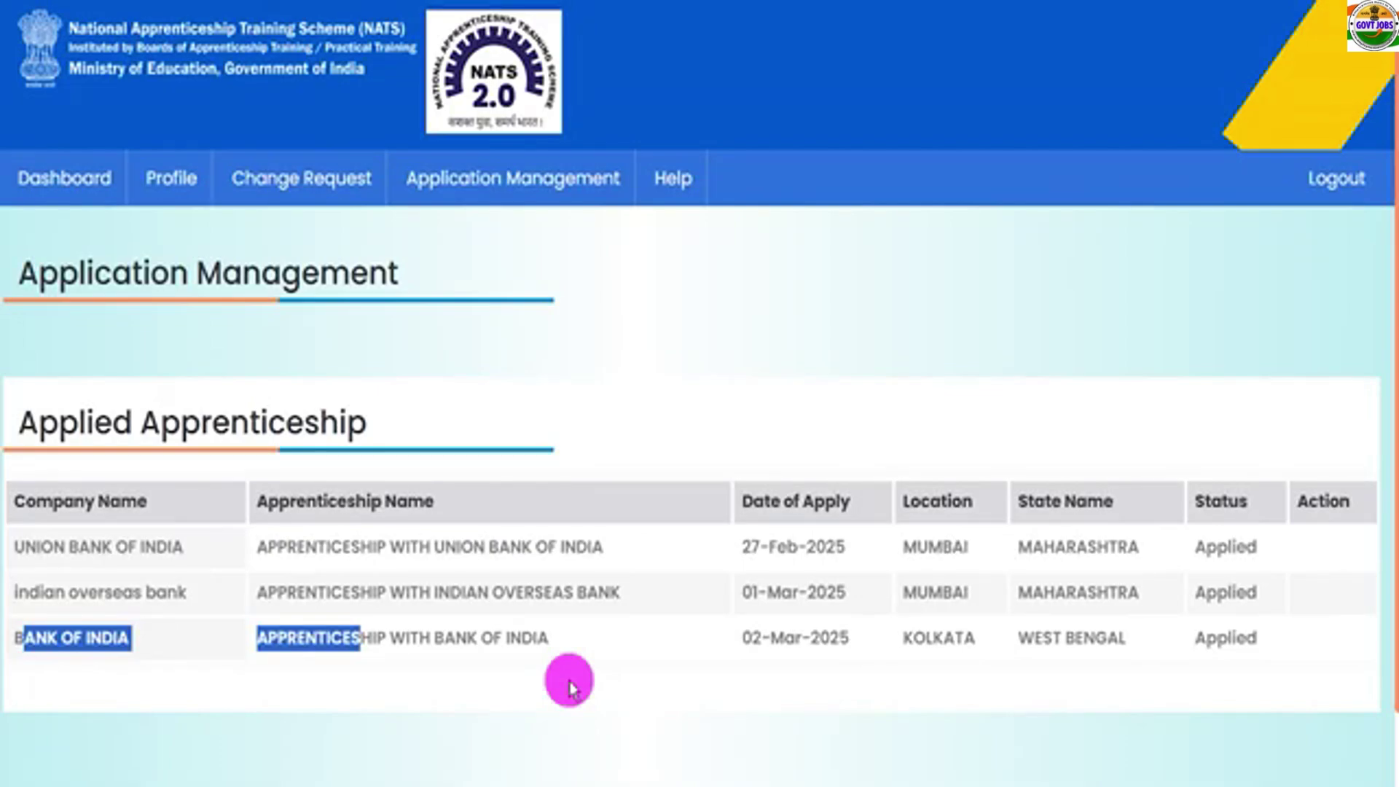
left_click(224, 649)
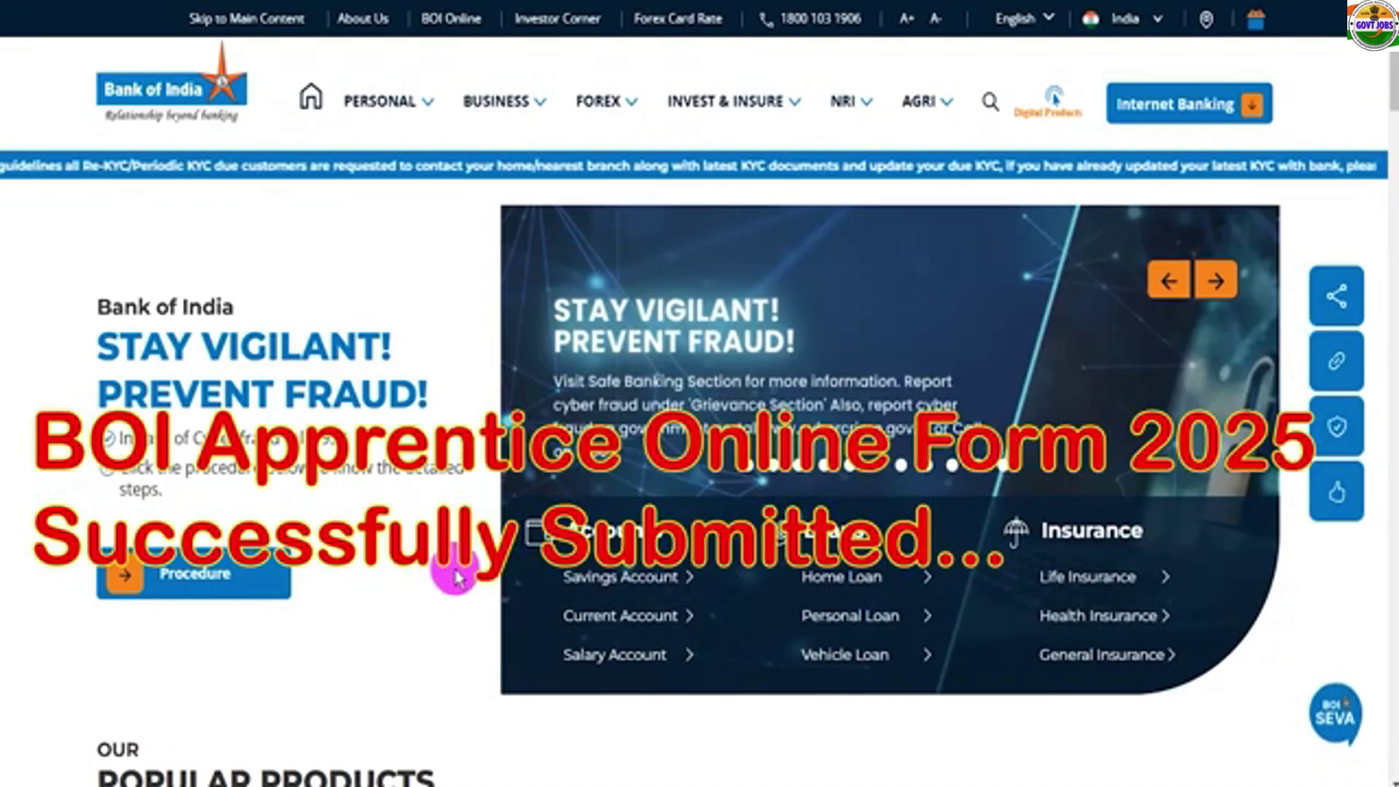
left_click(1215, 281)
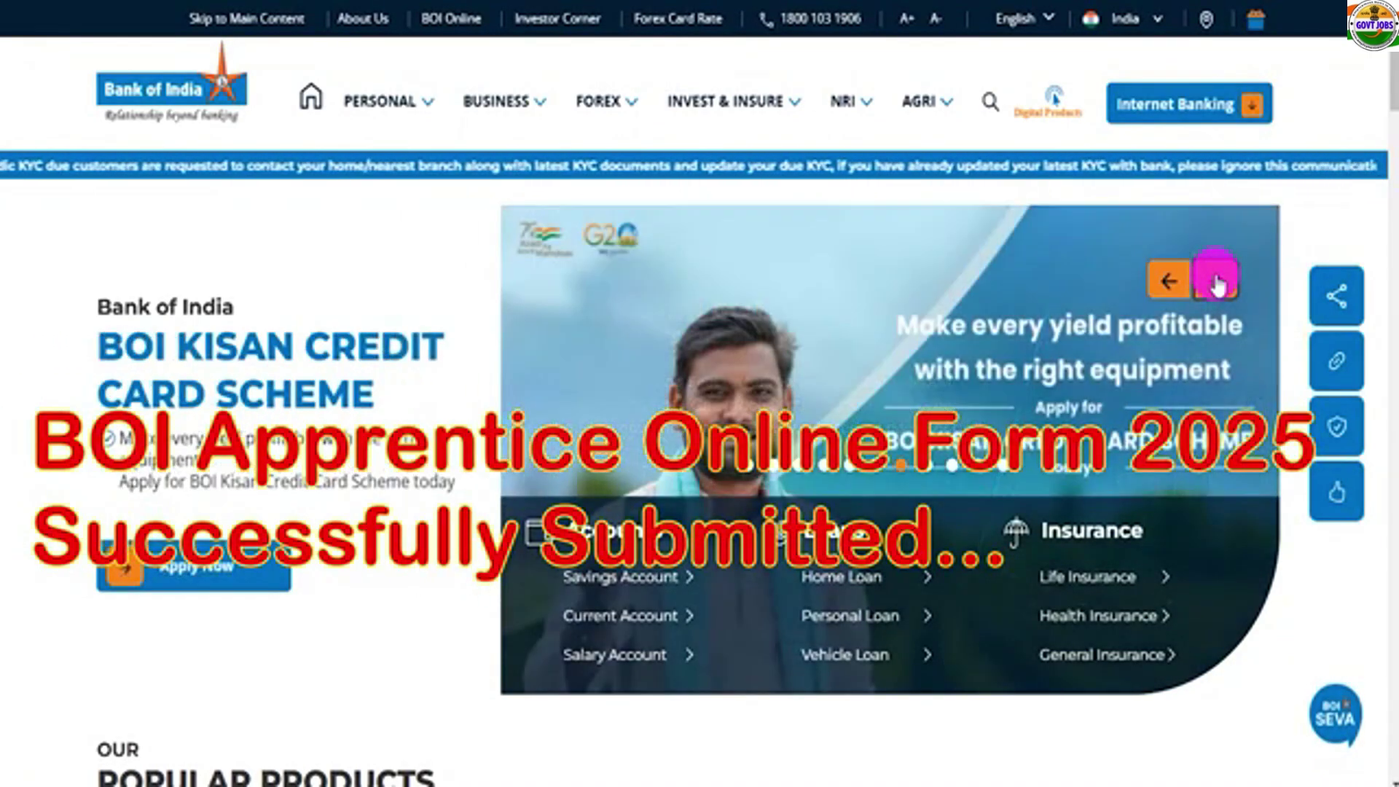
left_click(1215, 280)
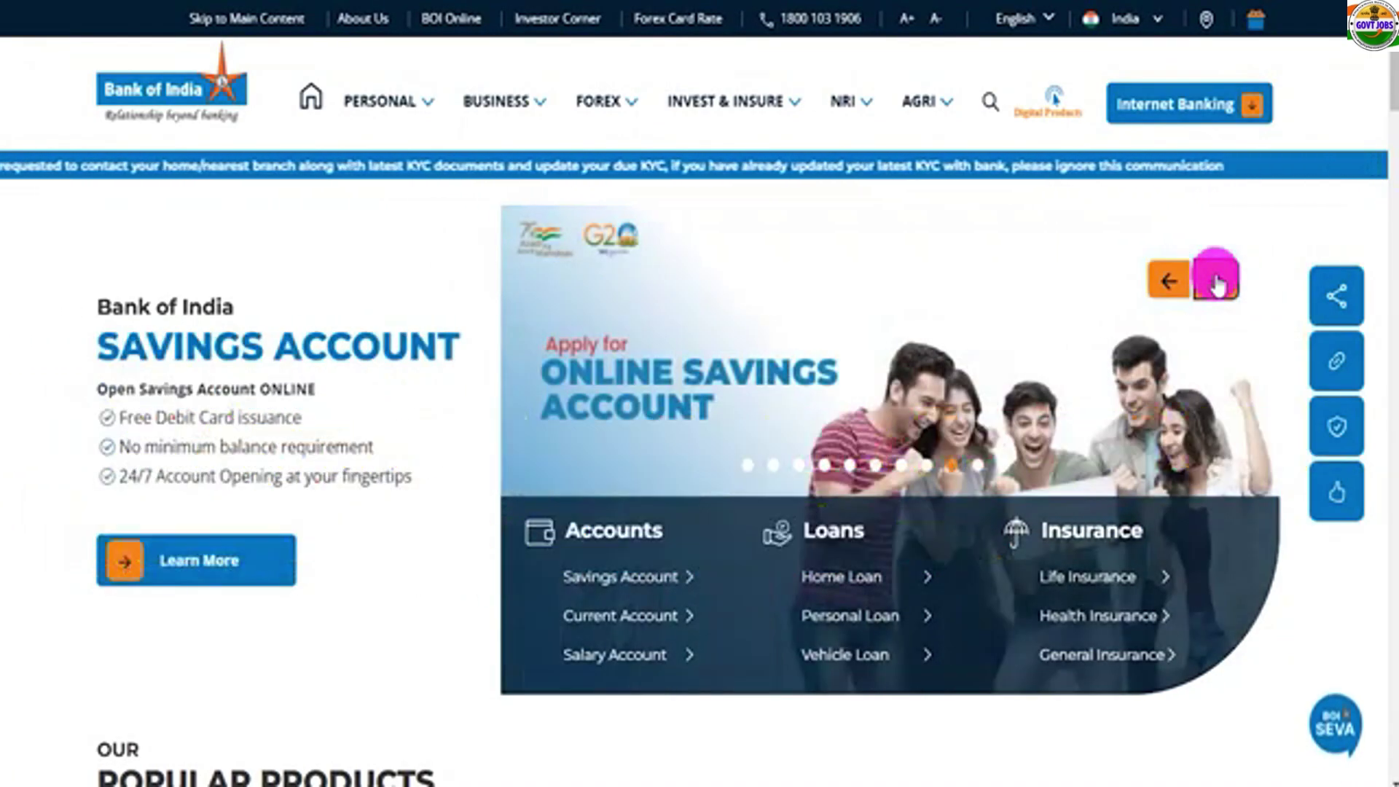
left_click(1215, 280)
left_click(1215, 280)
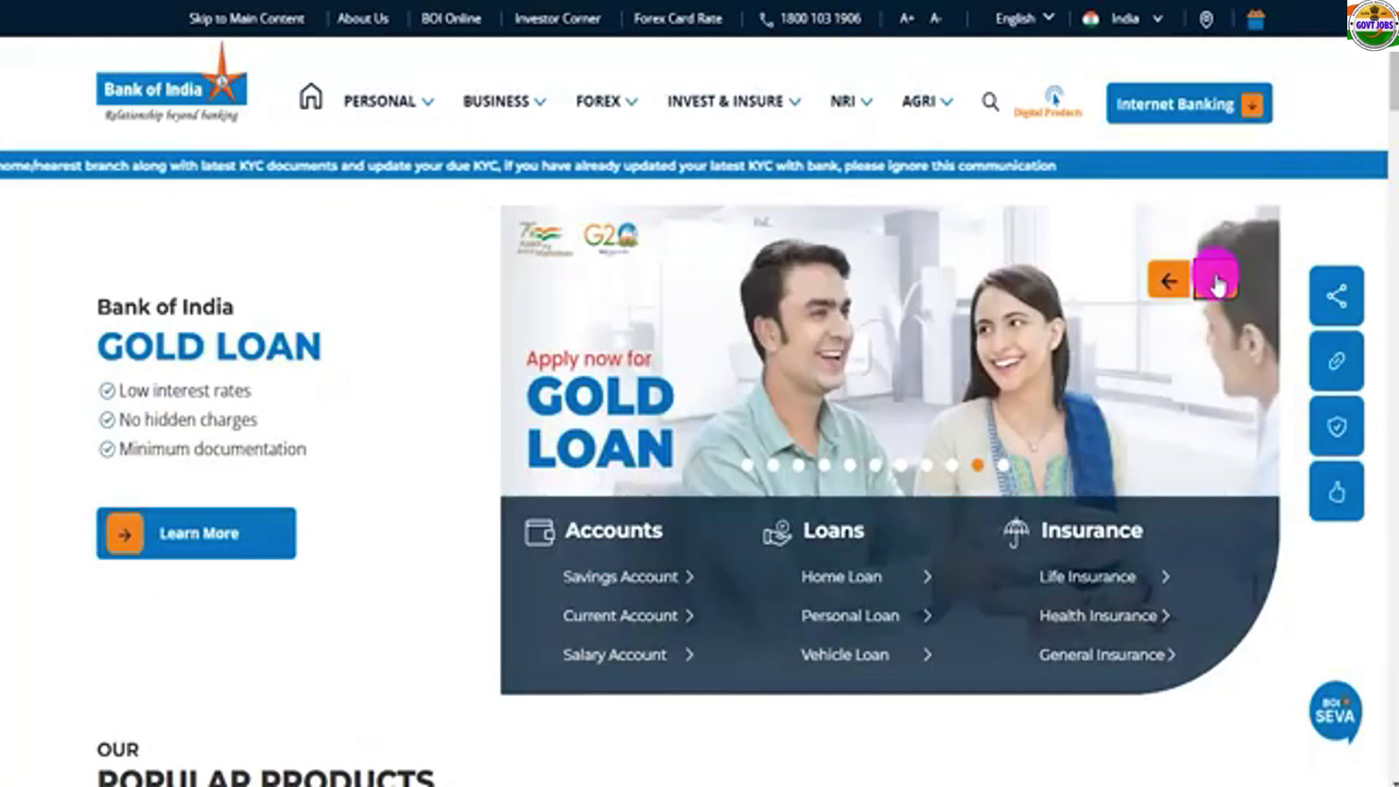
left_click(1215, 280)
scroll(1161, 386, "down", 10)
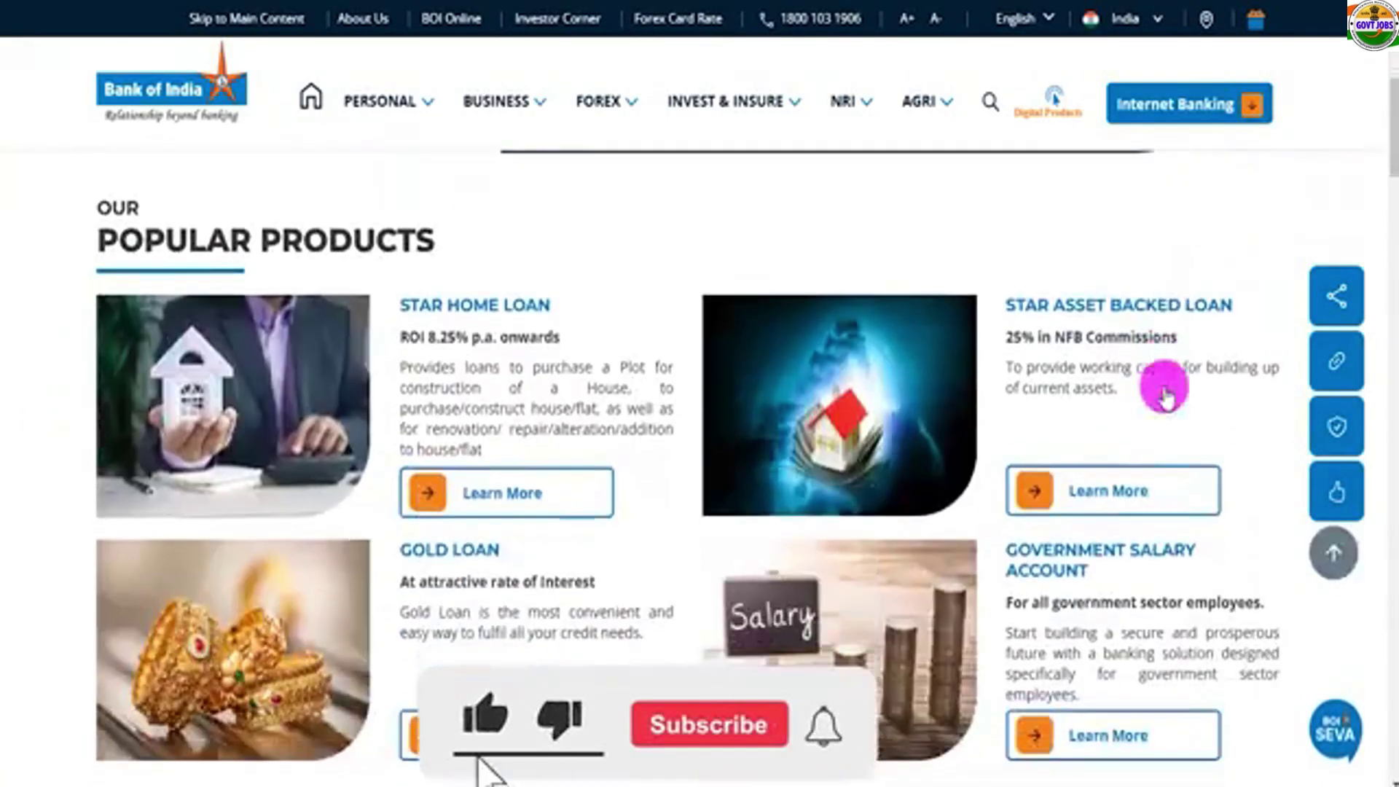
scroll(1164, 393, "down", 7)
scroll(1163, 394, "up", 10)
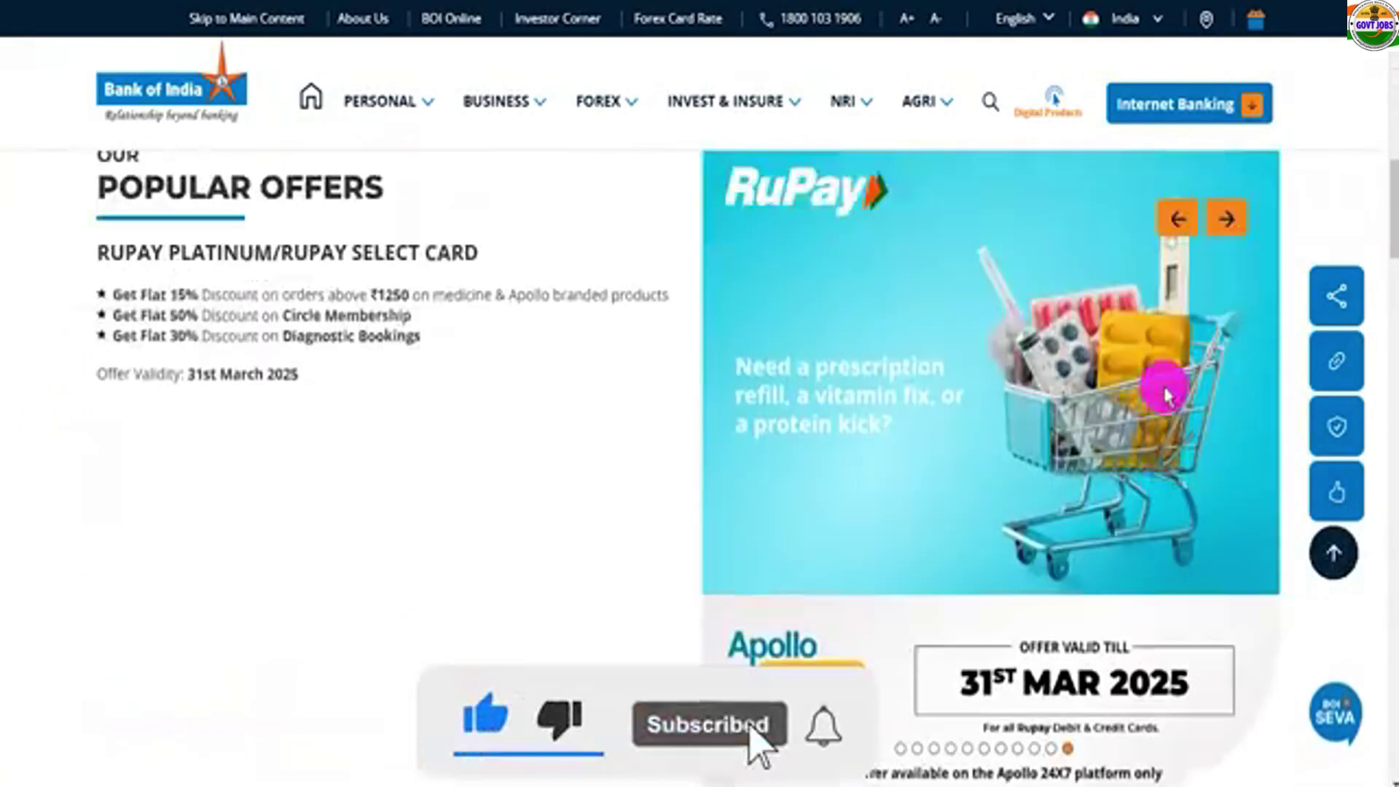
scroll(1164, 393, "up", 8)
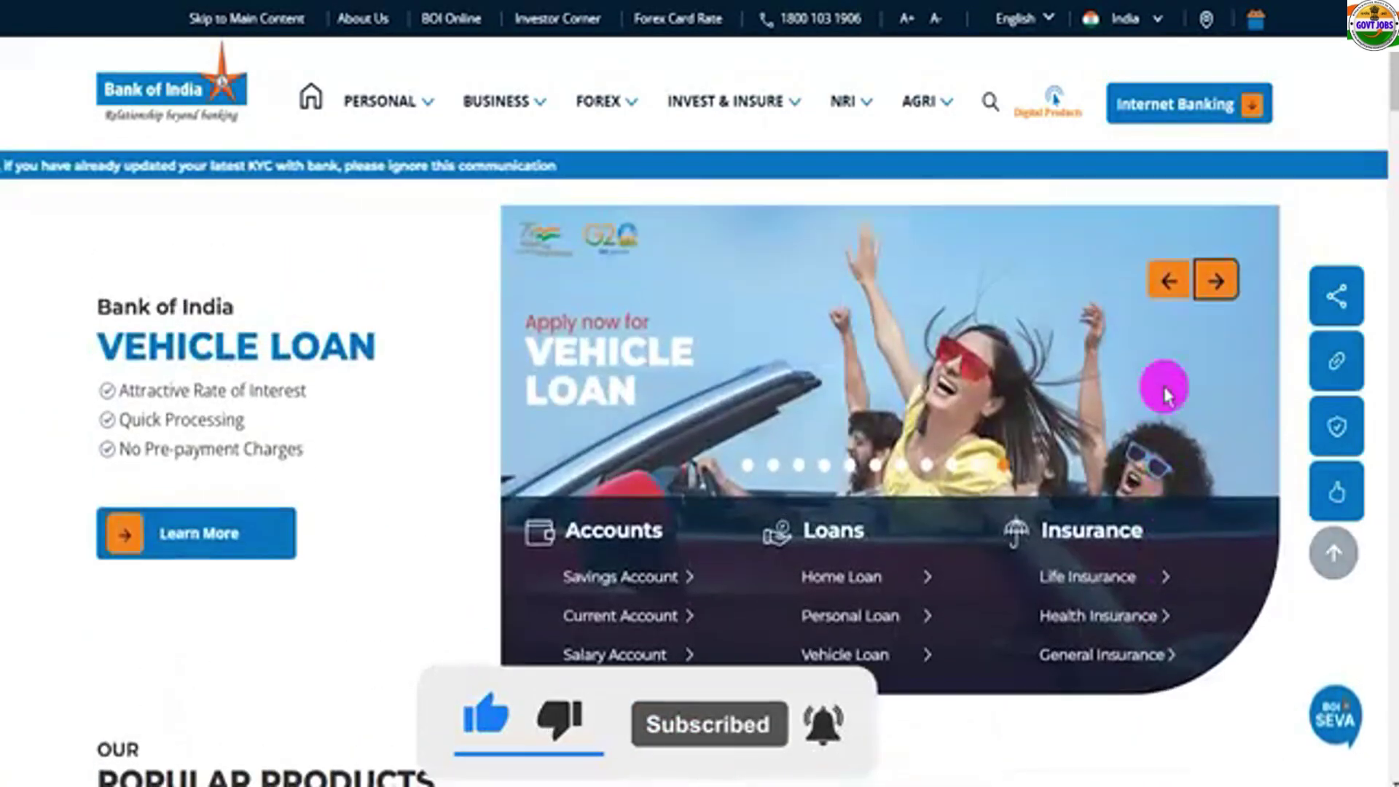